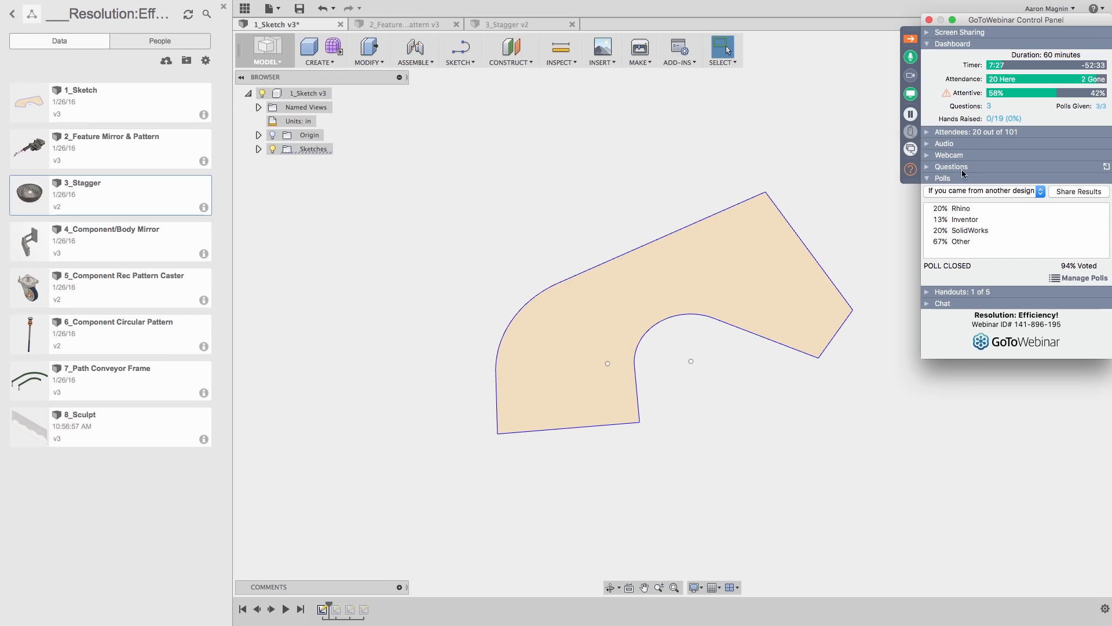
# Step: Review the attendees' submitted questions in the GoToWebinar control panel and collapse the panel
pyautogui.click(927, 167)
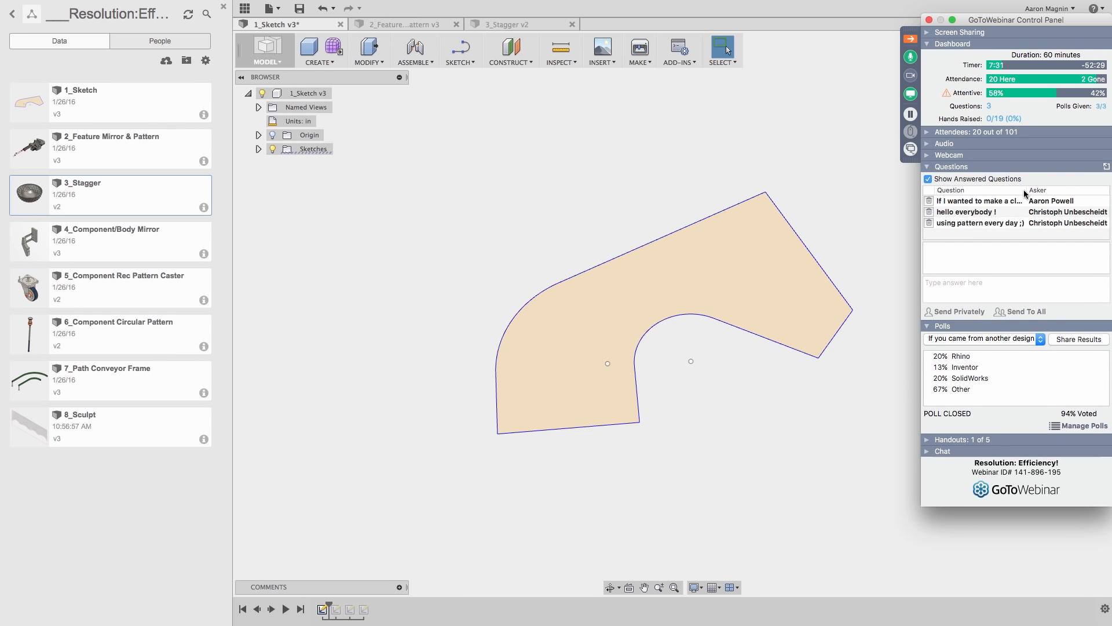
pyautogui.moveTo(1028, 191)
pyautogui.mouseDown()
pyautogui.moveTo(1095, 189)
pyautogui.moveTo(1036, 198)
pyautogui.mouseUp()
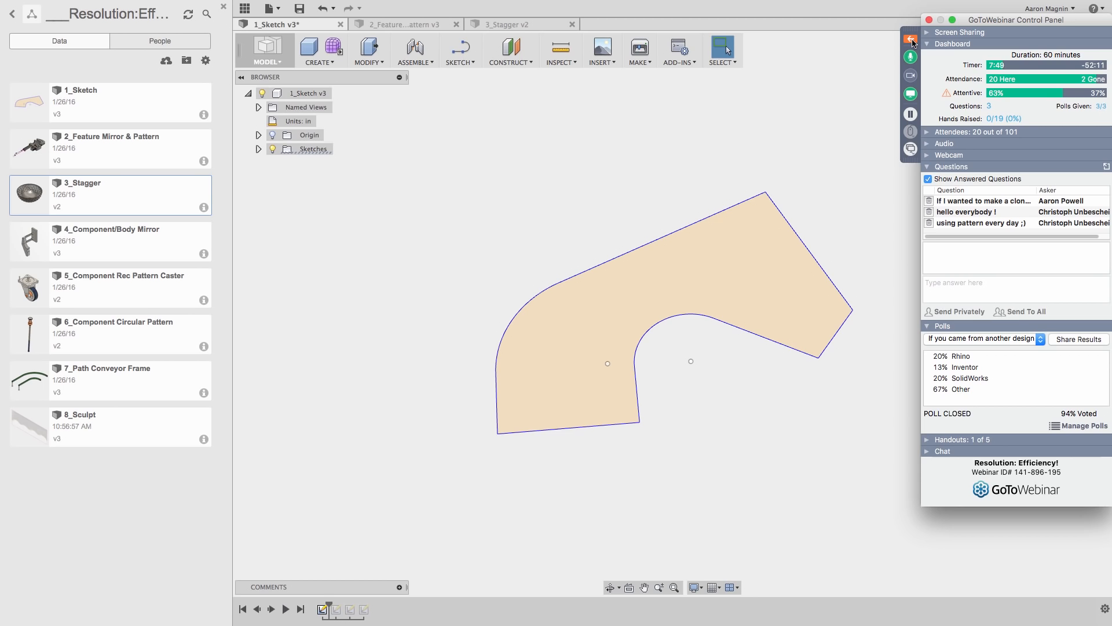
pyautogui.click(911, 40)
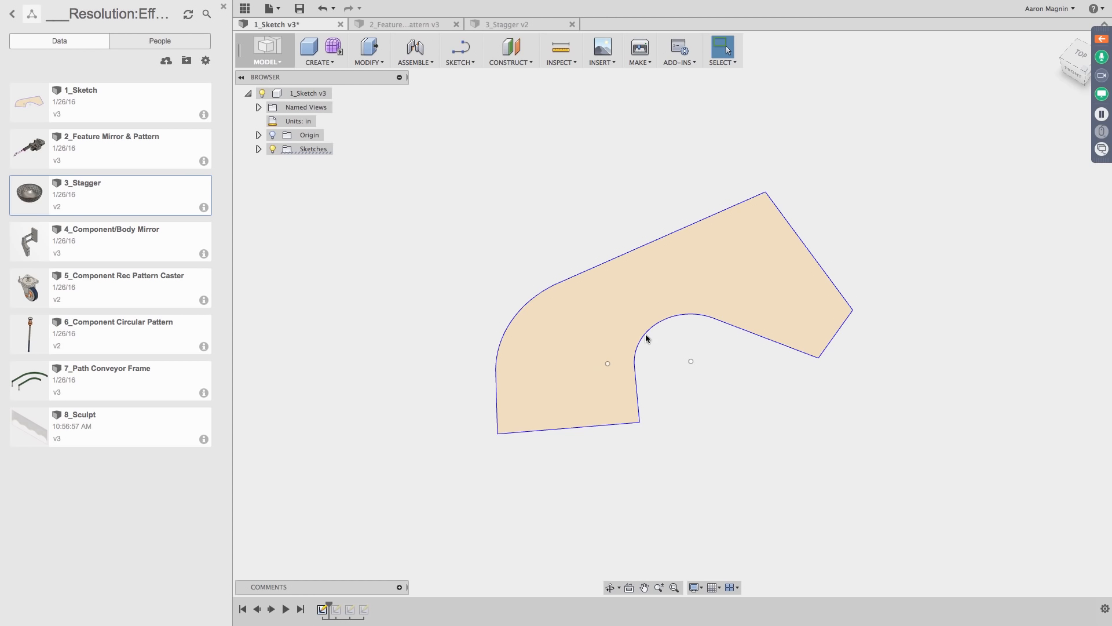
# Step: Open the first sketch in the design history, named Mirror, for editing
pyautogui.doubleClick(322, 609)
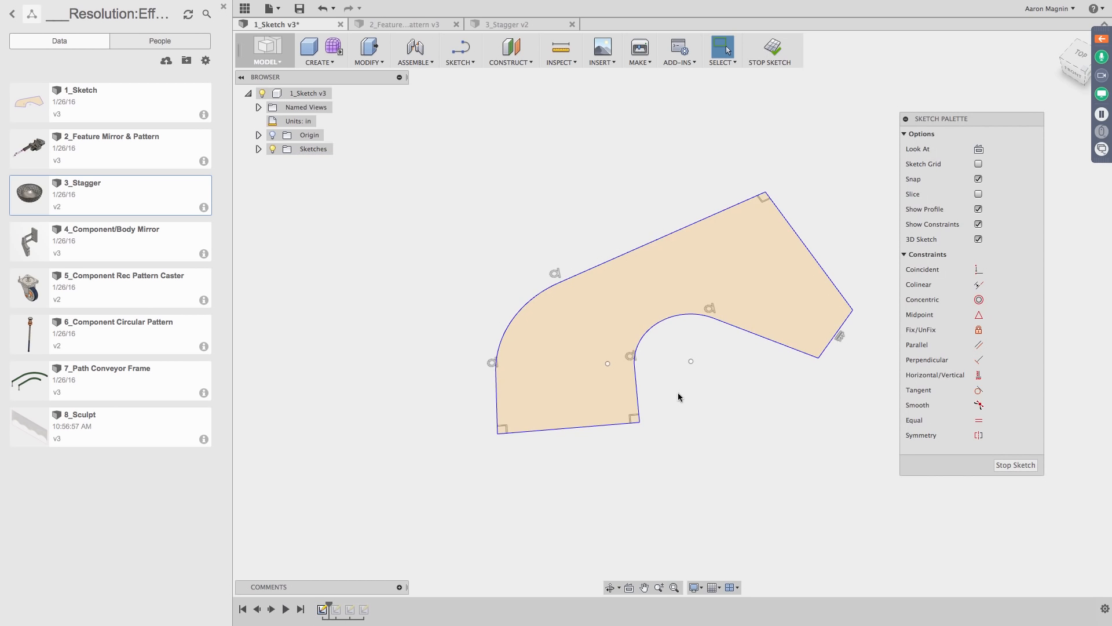
pyautogui.moveTo(717, 409); pyautogui.dragTo(596, 427, button='middle')
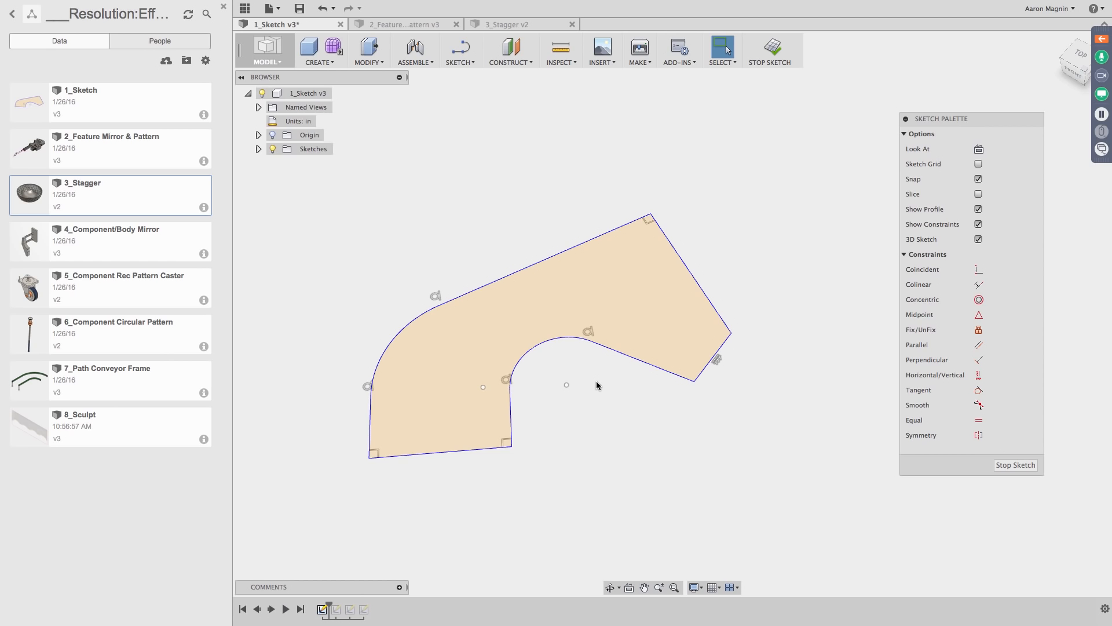
pyautogui.scroll(-3, 616, 369)
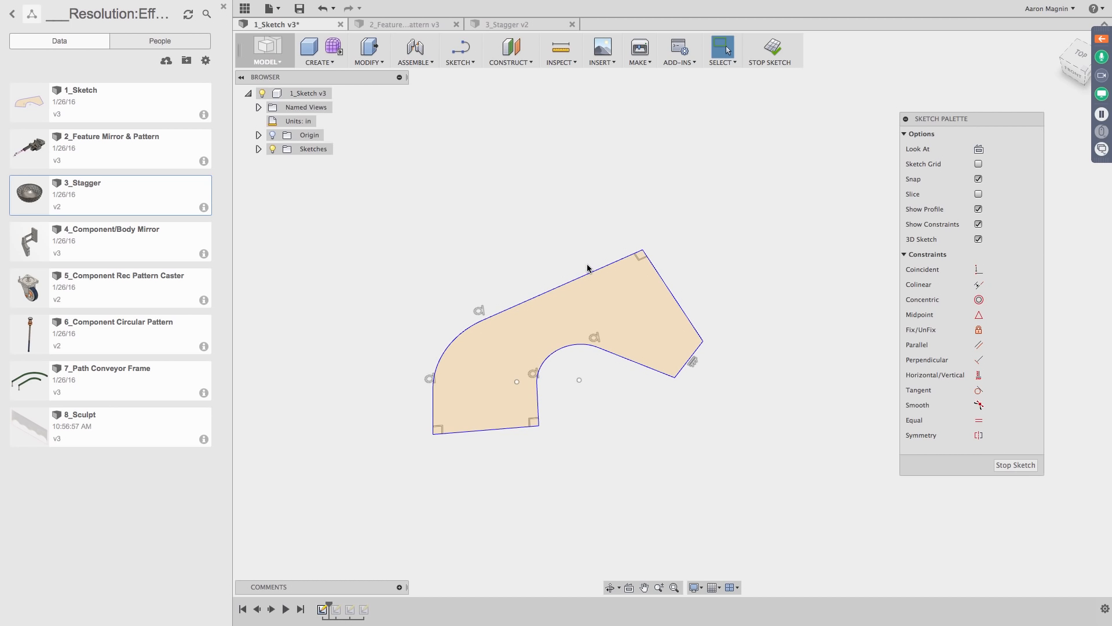
# Step: Try the sketch Mirror on the whole bent profile, using its long angled end edge as the mirror line and excluding it from the objects
pyautogui.click(473, 64)
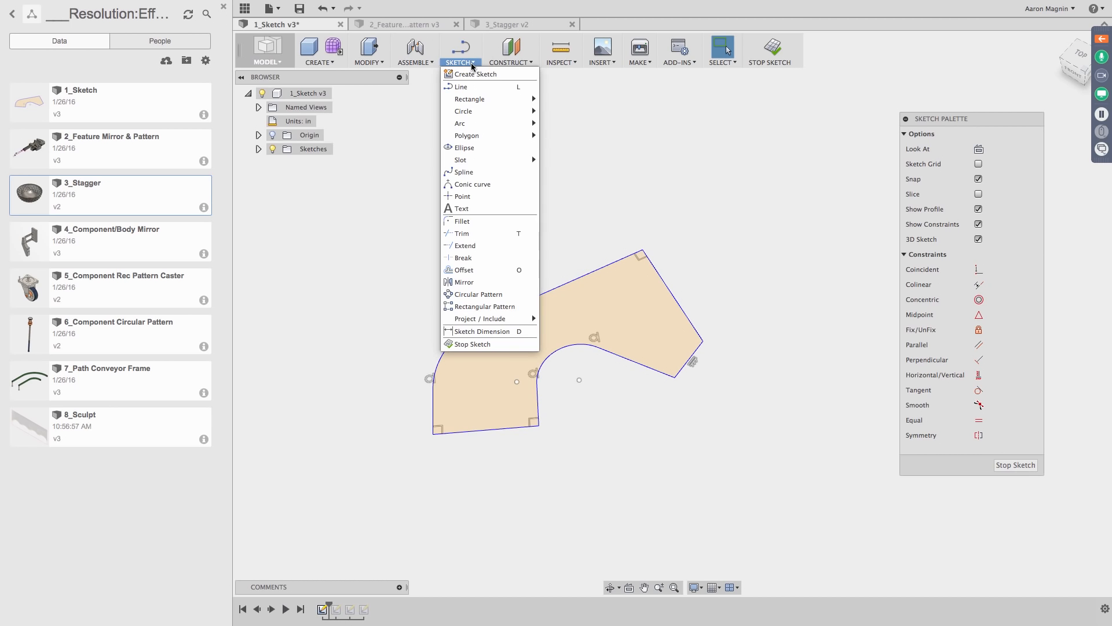
pyautogui.click(465, 283)
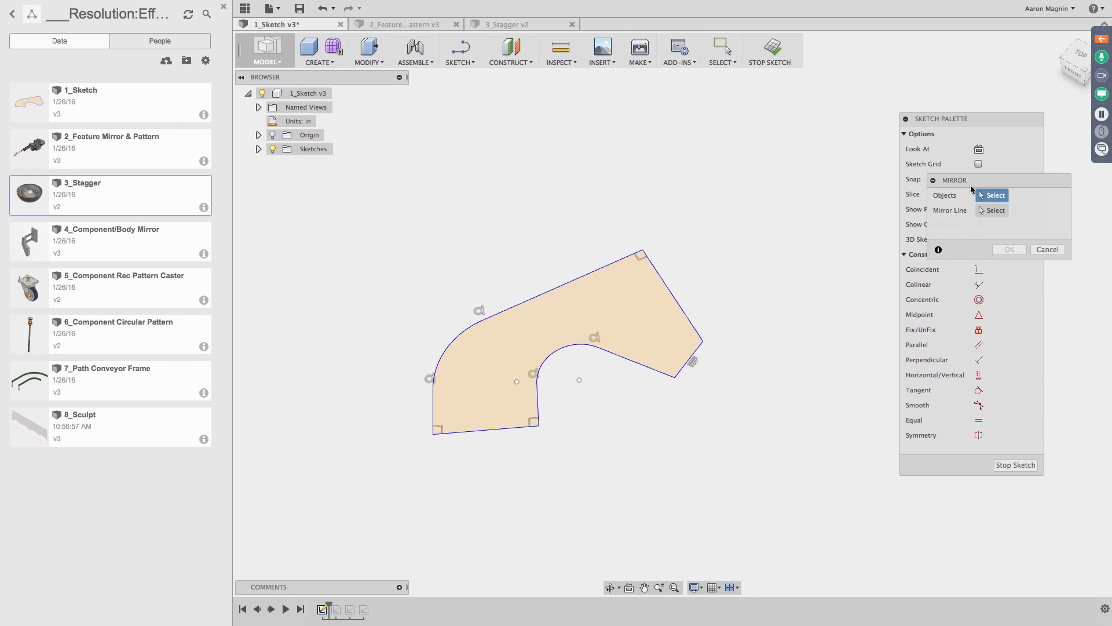
pyautogui.moveTo(968, 180); pyautogui.dragTo(785, 114)
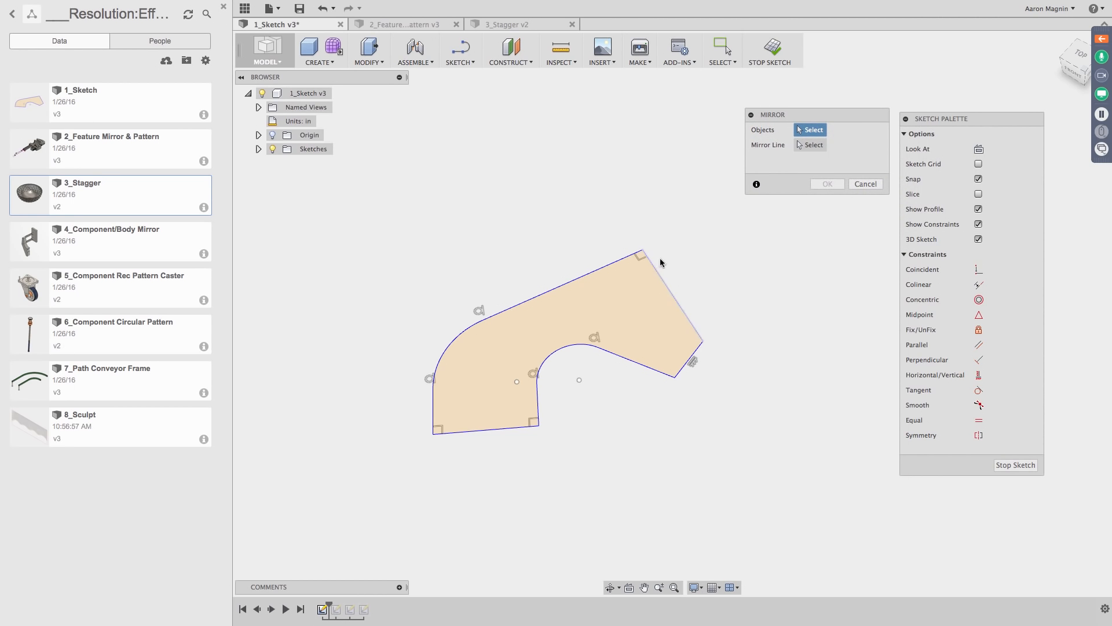
pyautogui.moveTo(728, 228); pyautogui.dragTo(321, 520)
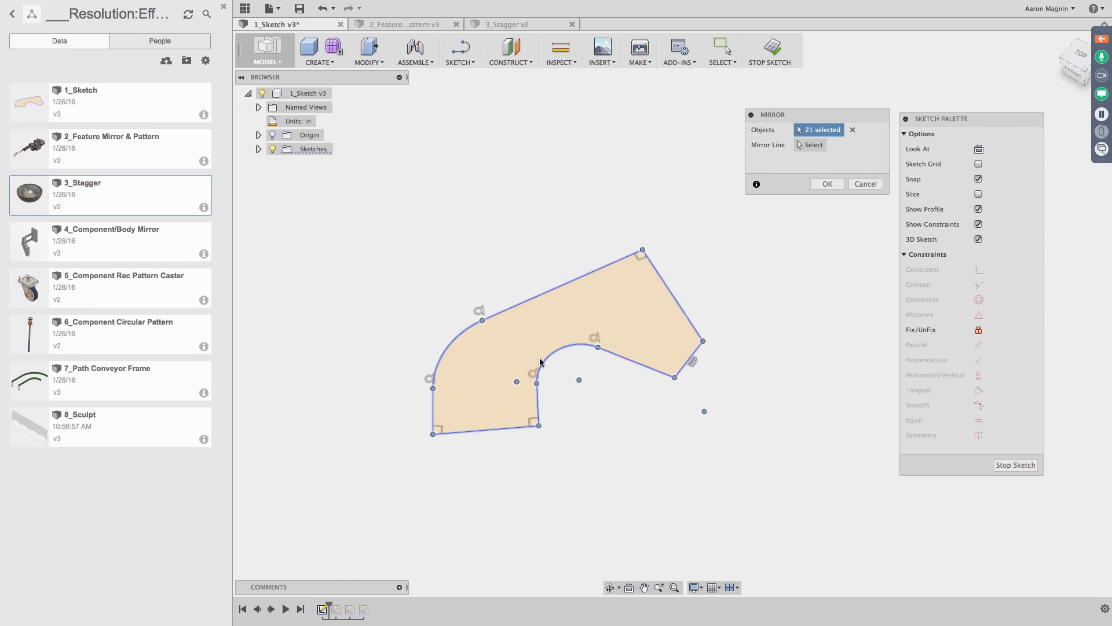
pyautogui.click(811, 145)
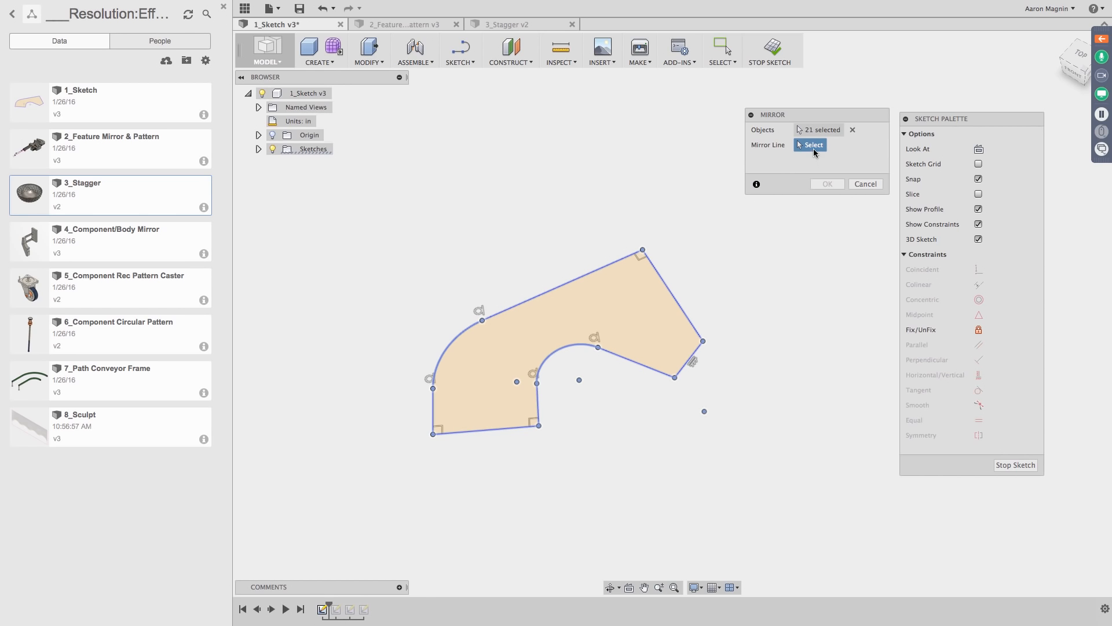
pyautogui.click(821, 129)
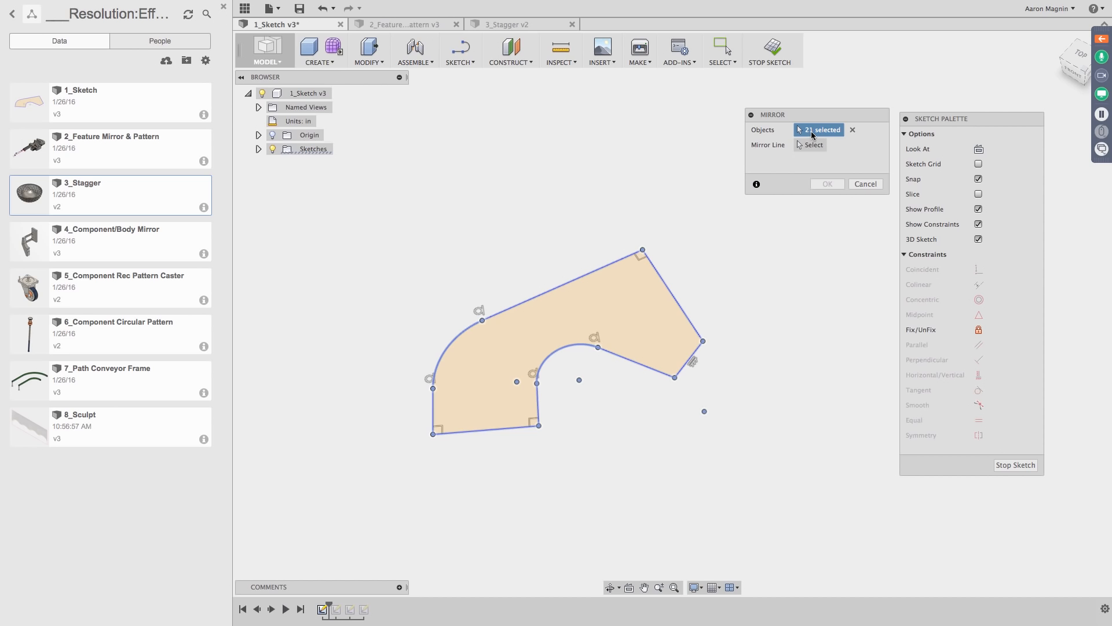
pyautogui.click(669, 288)
pyautogui.click(810, 146)
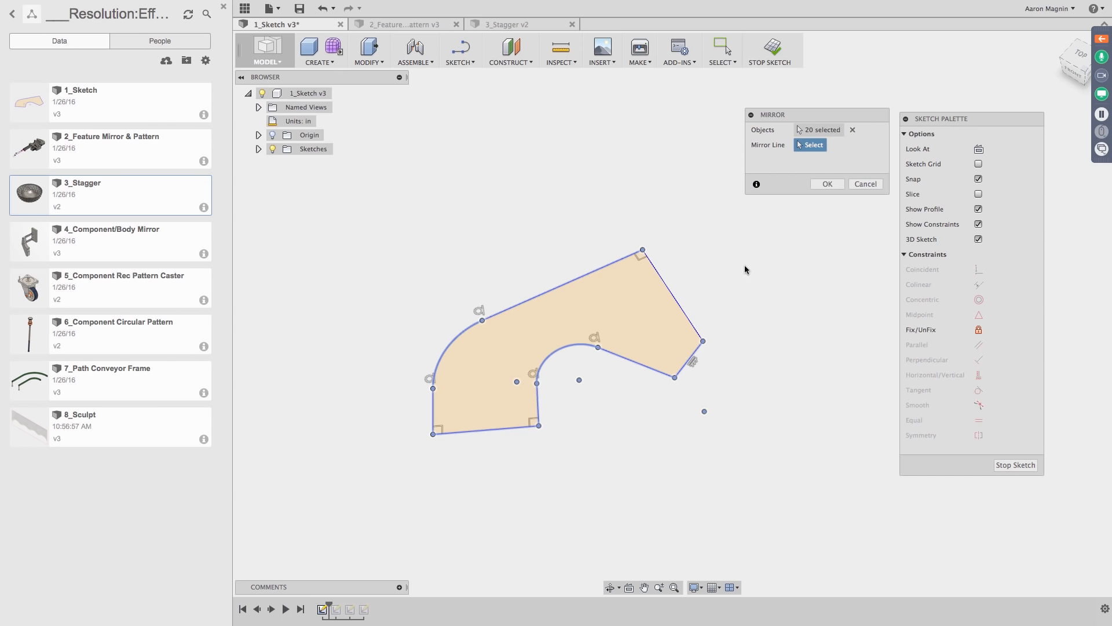
pyautogui.click(682, 310)
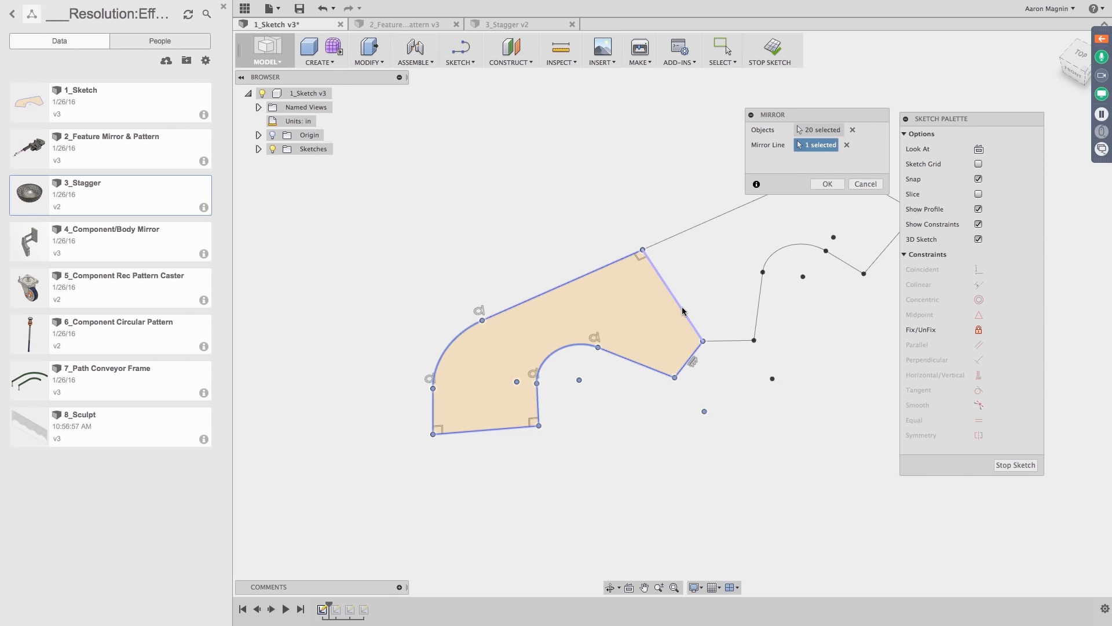
pyautogui.scroll(-3, 633, 335)
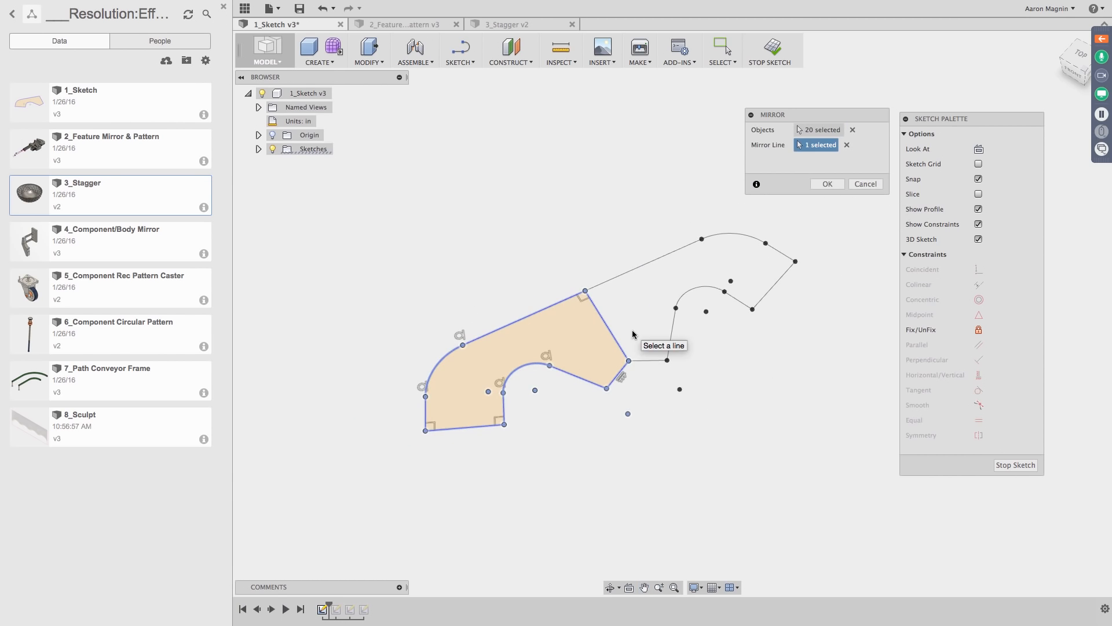
# Step: Try the profile's short angled end edge as the mirror line, excluding it from the mirrored objects, and cancel the Mirror command
pyautogui.click(847, 146)
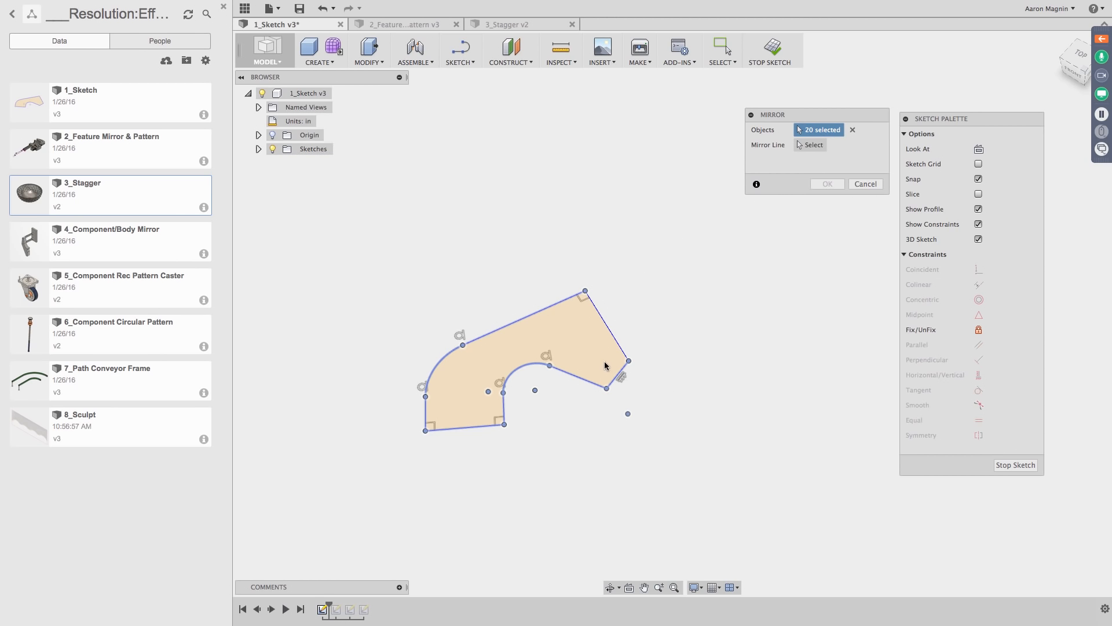
pyautogui.click(617, 378)
pyautogui.click(609, 331)
pyautogui.click(809, 144)
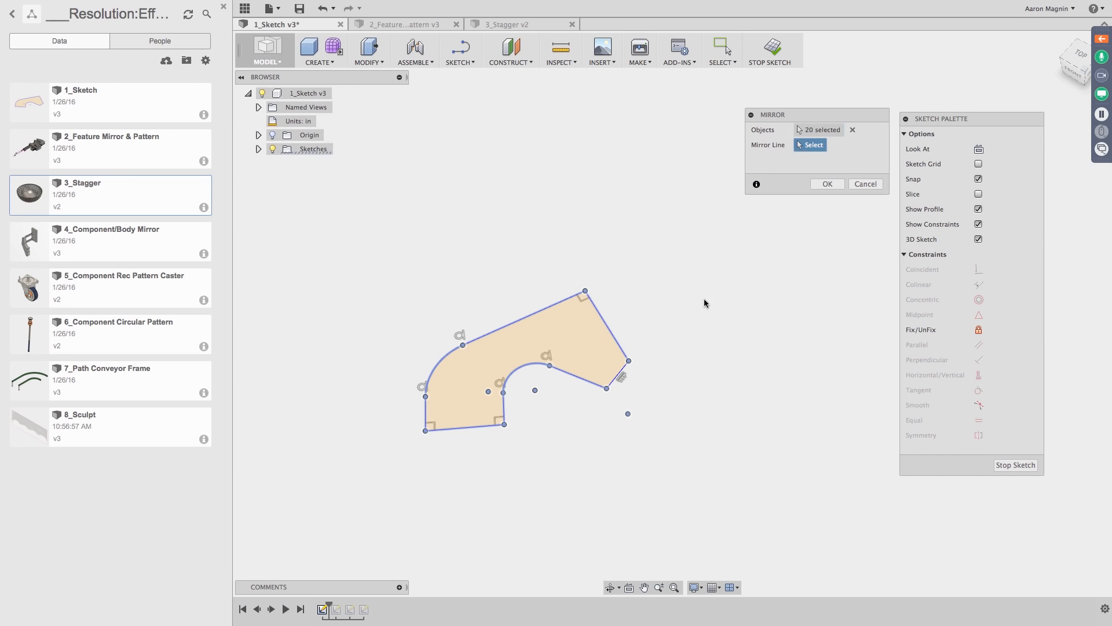
pyautogui.click(620, 377)
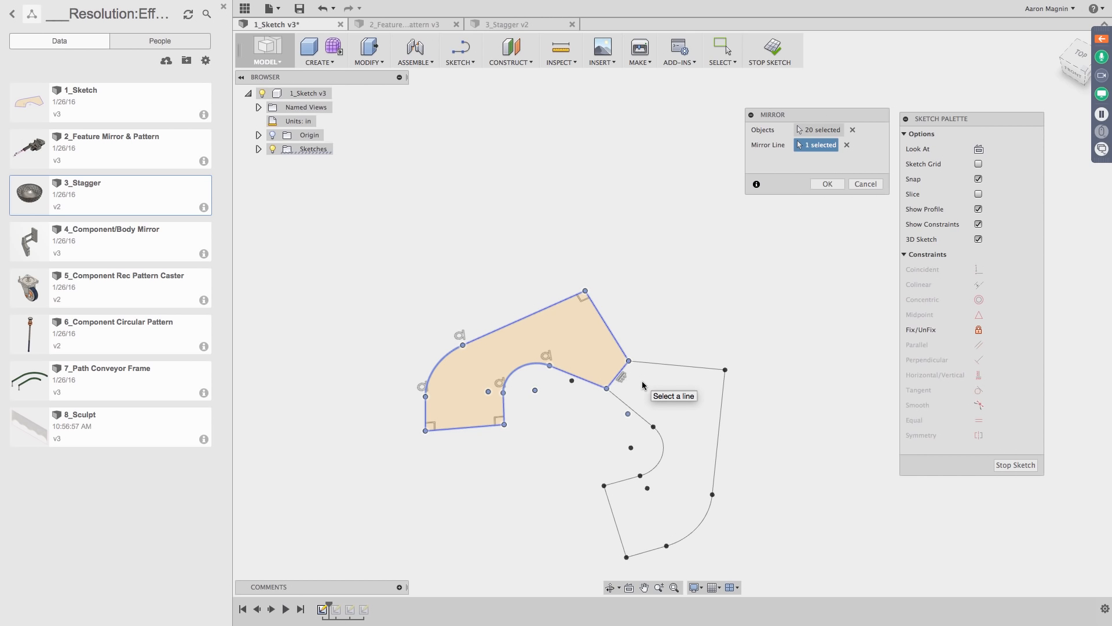
pyautogui.moveTo(778, 334); pyautogui.dragTo(758, 272, button='middle')
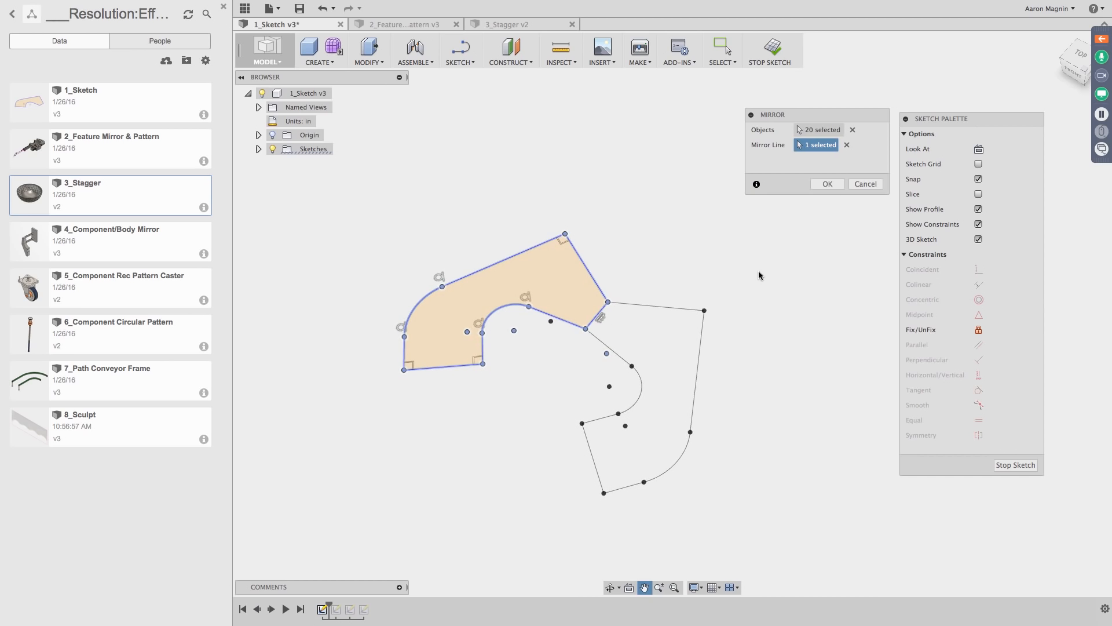
pyautogui.click(848, 145)
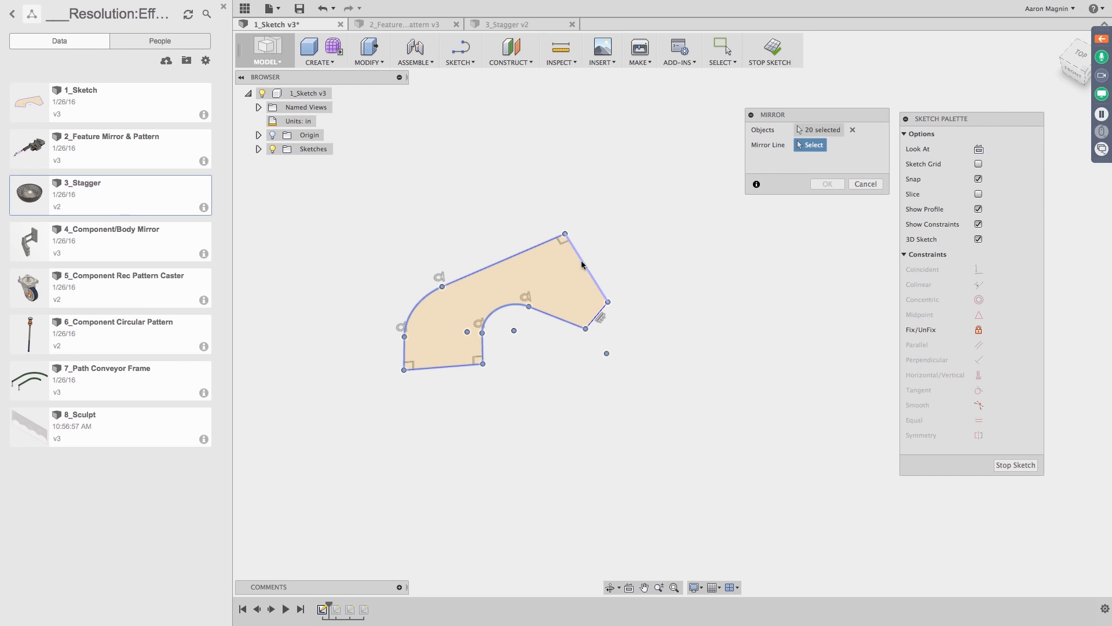
pyautogui.click(594, 316)
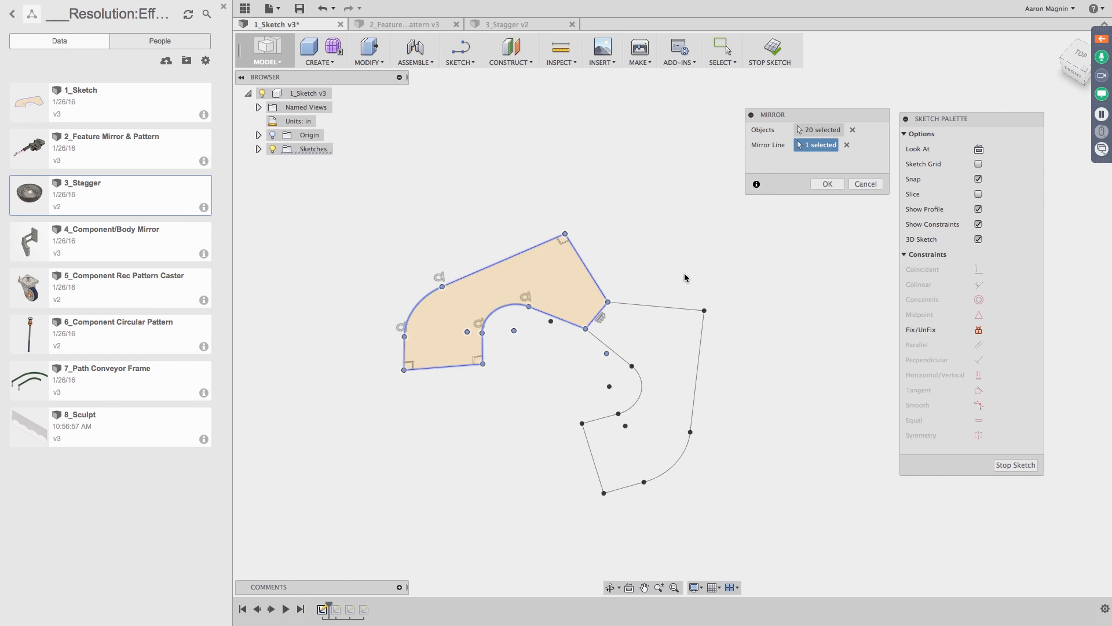
pyautogui.click(866, 185)
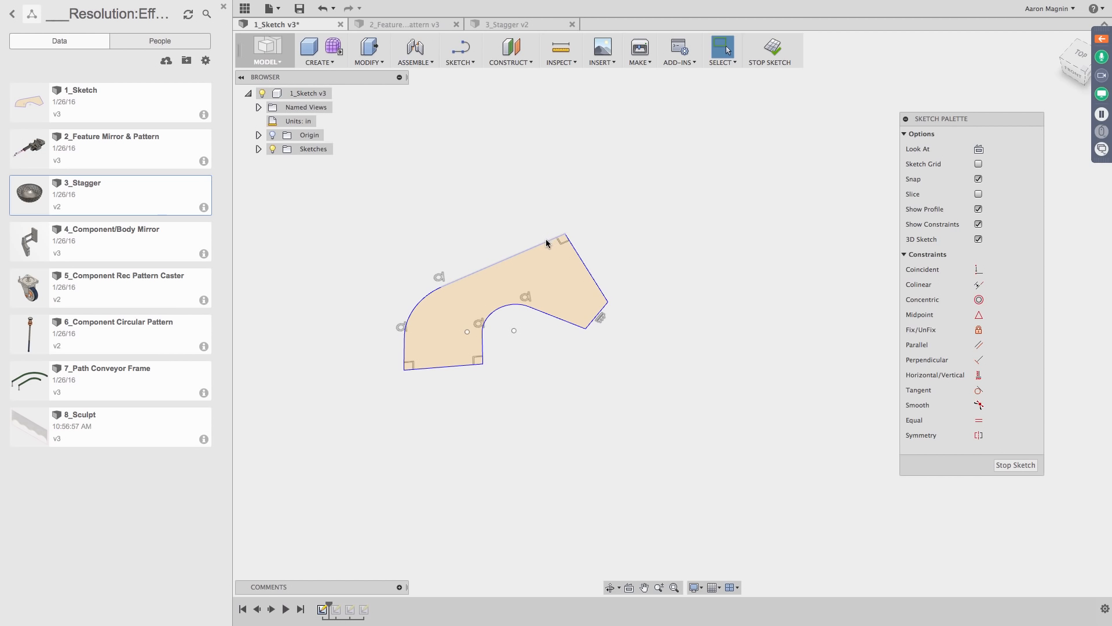
# Step: Convert the profile's bottom edge to a construction line and finish the sketch
pyautogui.click(546, 240)
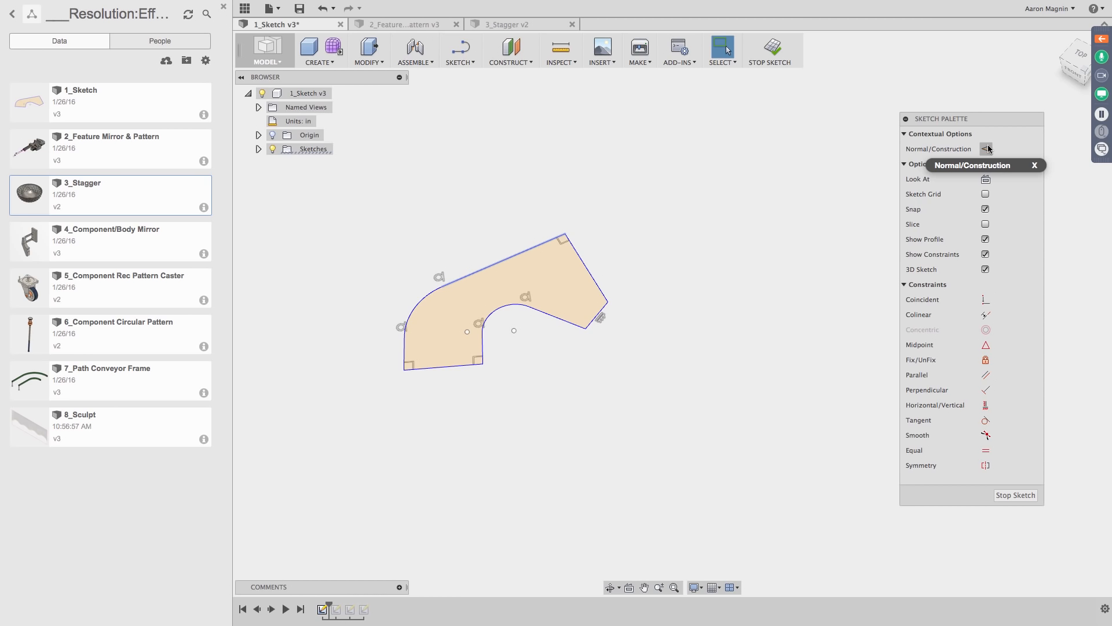
pyautogui.click(717, 286)
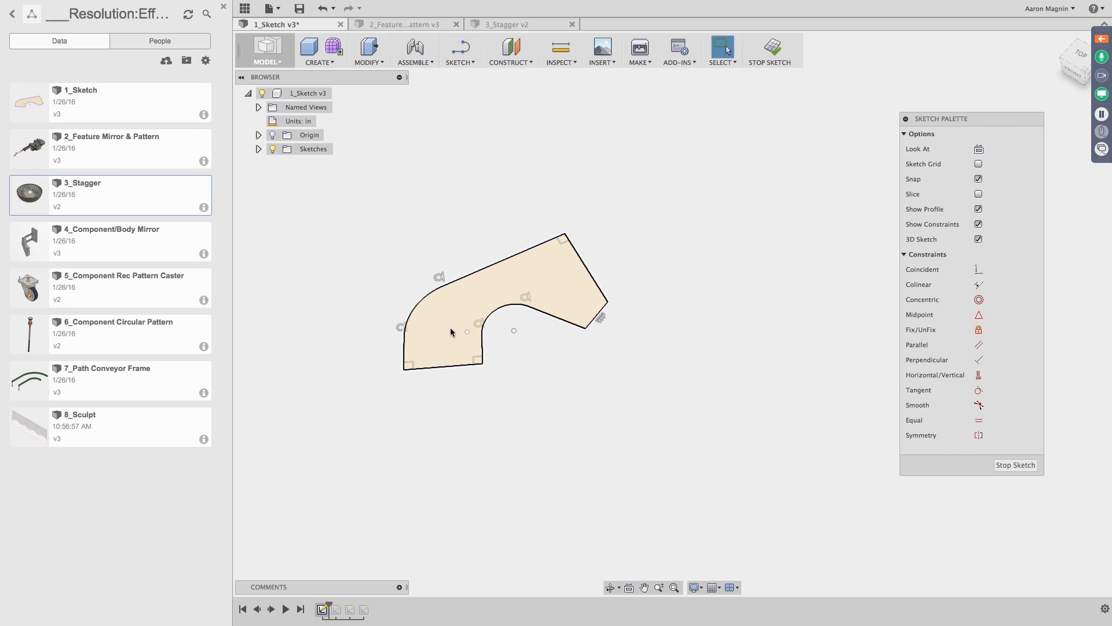
pyautogui.doubleClick(439, 365)
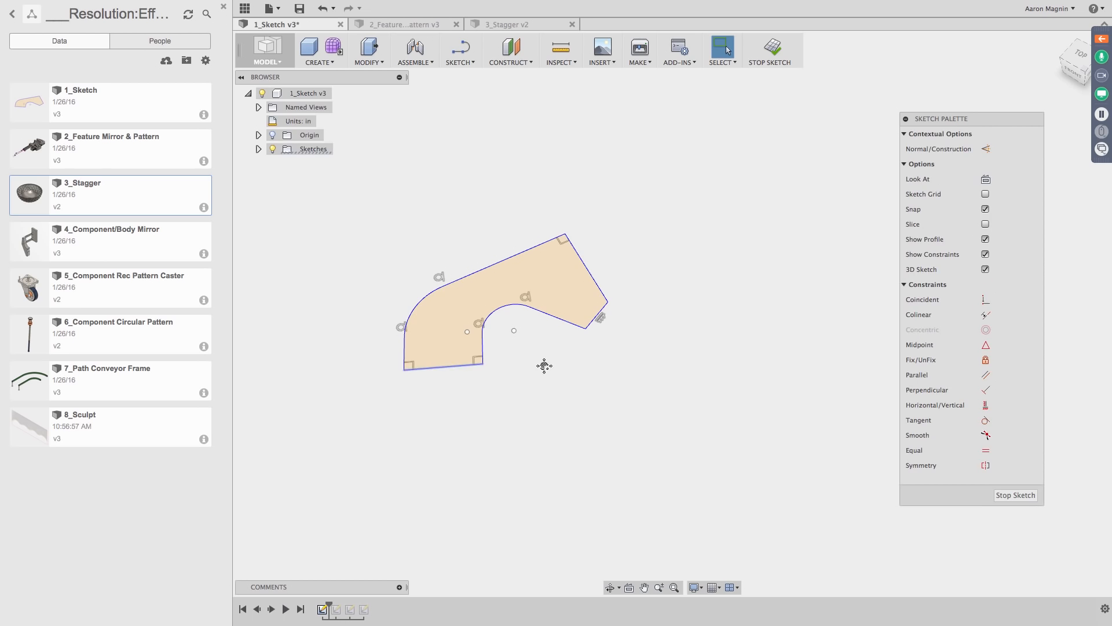
pyautogui.moveTo(543, 370); pyautogui.dragTo(564, 331, button='middle')
pyautogui.press('x')
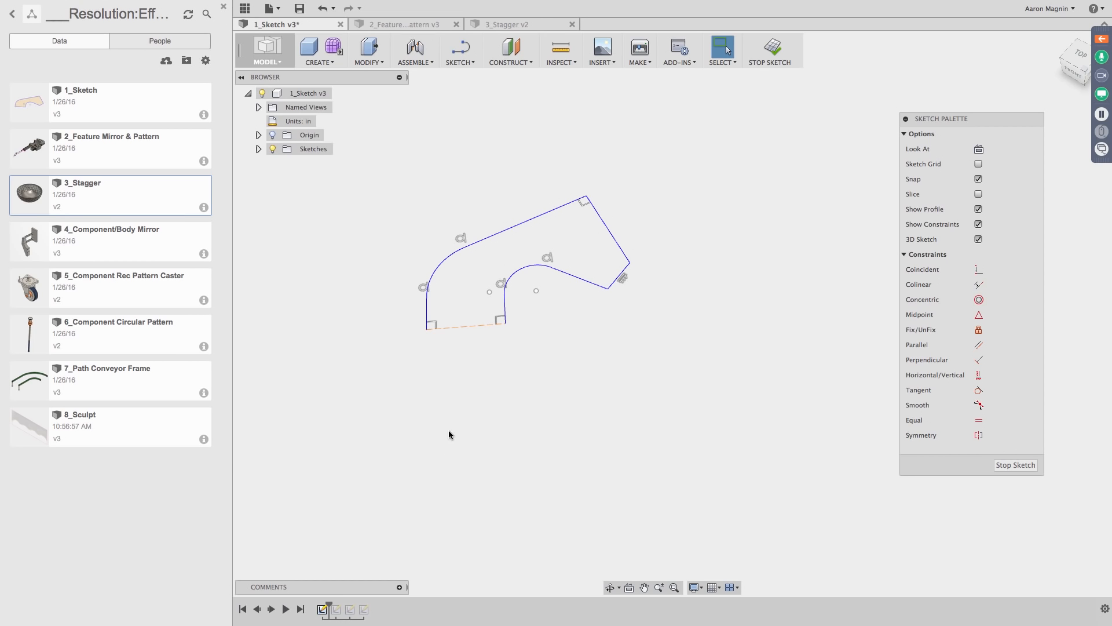
pyautogui.click(1002, 466)
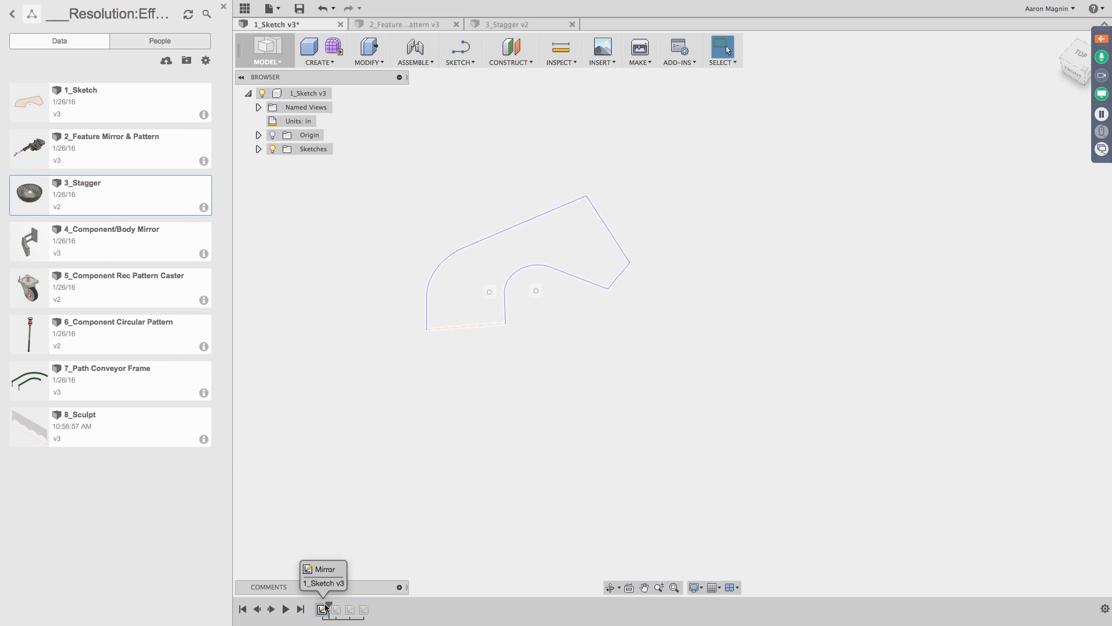
# Step: Roll the design history forward by one feature to bring in the sketch of circles
pyautogui.moveTo(328, 604); pyautogui.dragTo(343, 604)
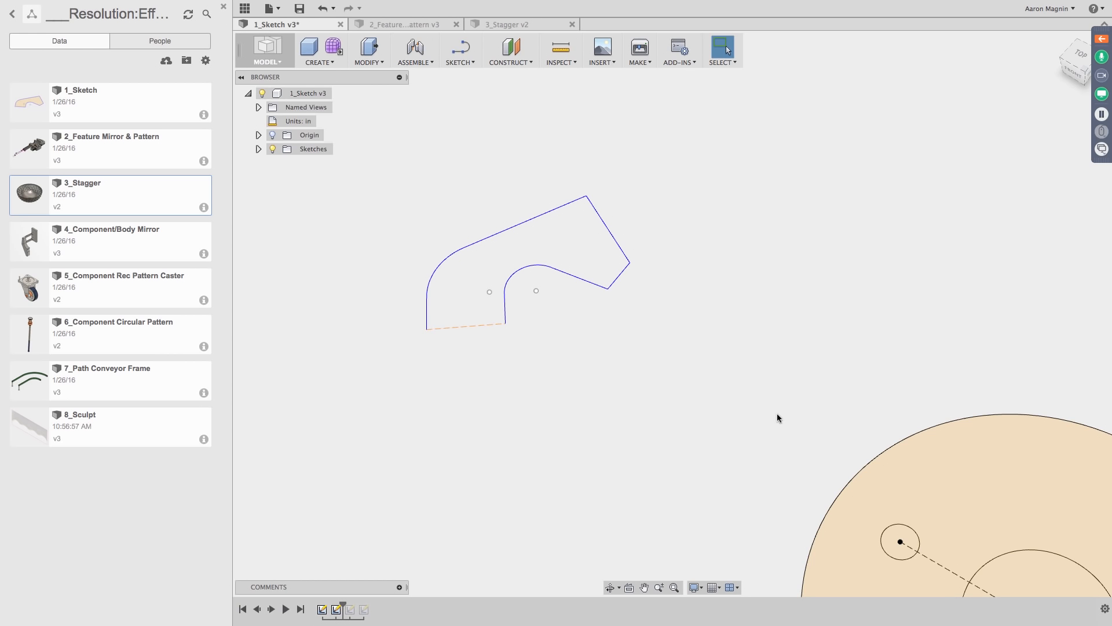
pyautogui.scroll(-3, 777, 413)
pyautogui.moveTo(775, 412); pyautogui.dragTo(499, 223, button='middle')
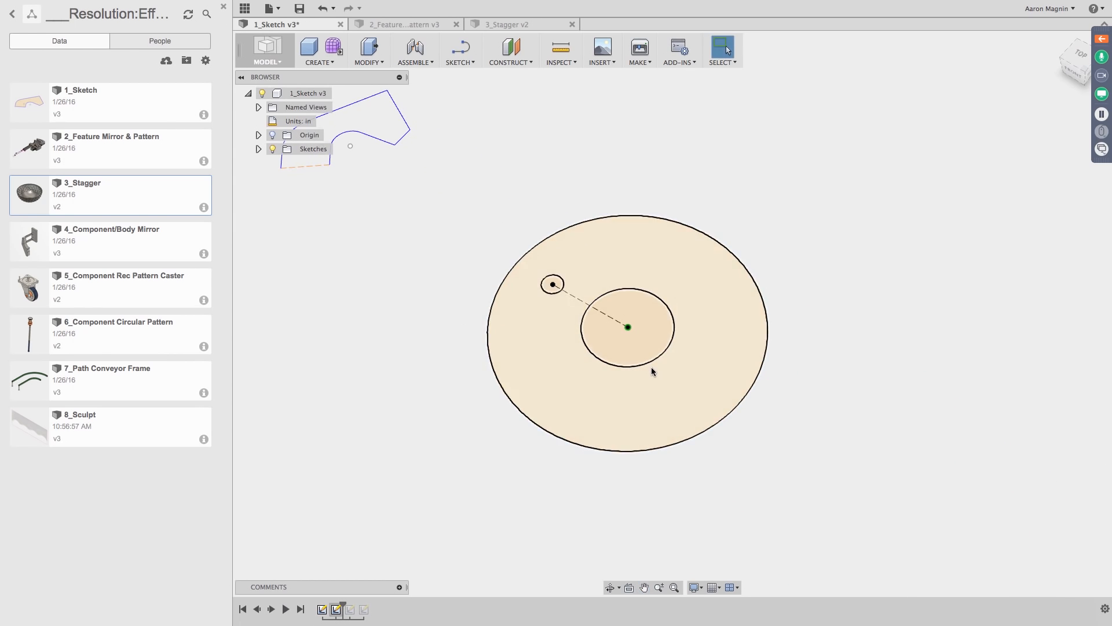
pyautogui.scroll(2, 652, 366)
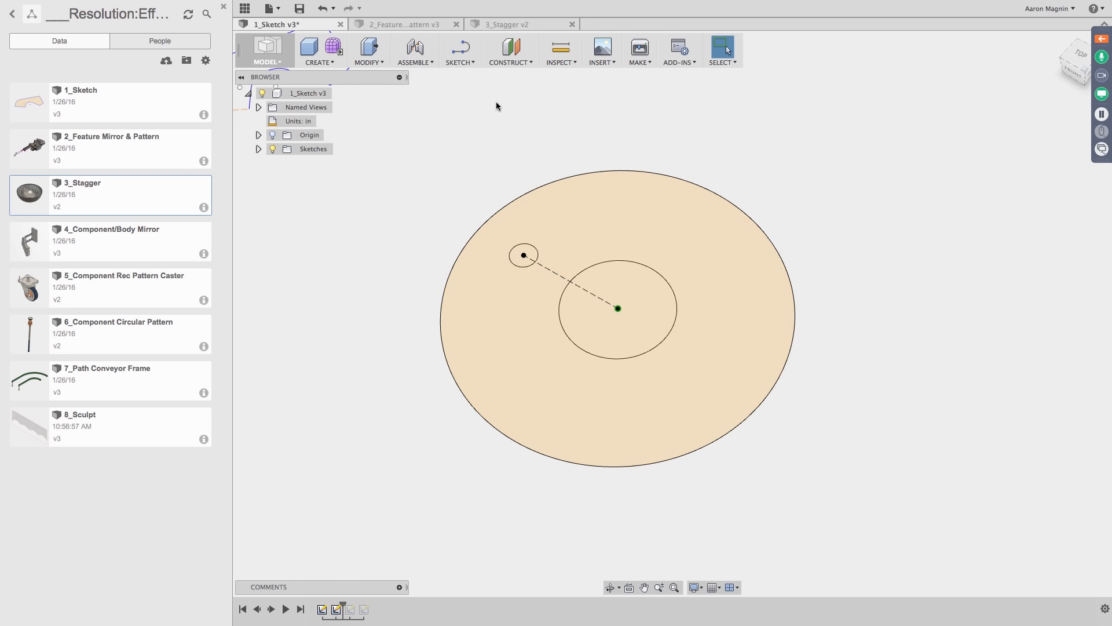
# Step: Open the sketch with the large disc, centre circle and small offset circle for editing
pyautogui.click(470, 63)
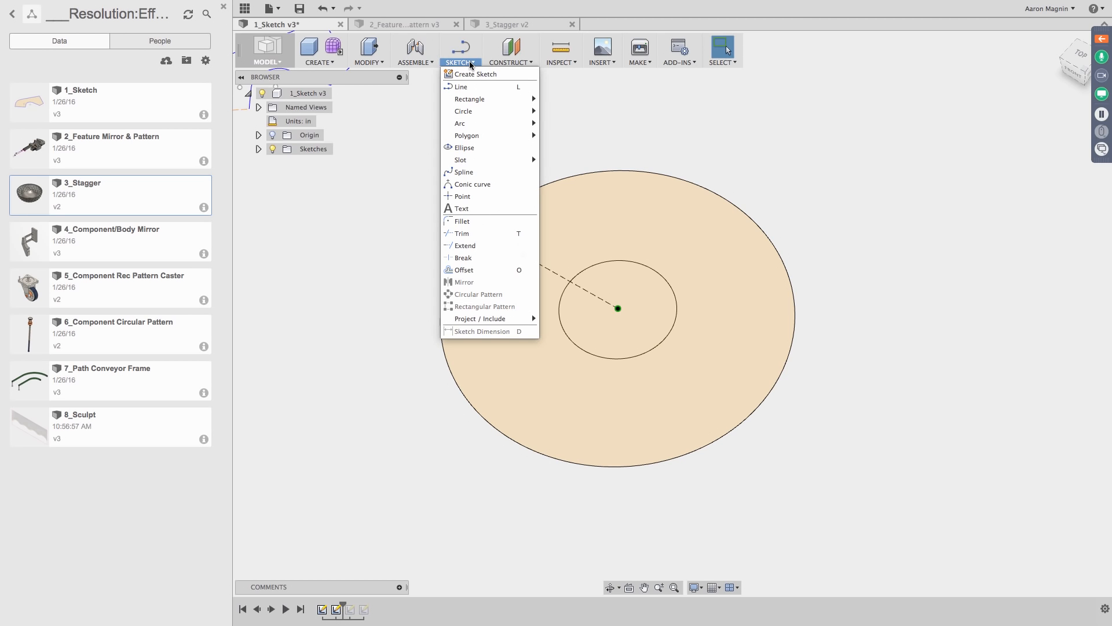
pyautogui.click(711, 168)
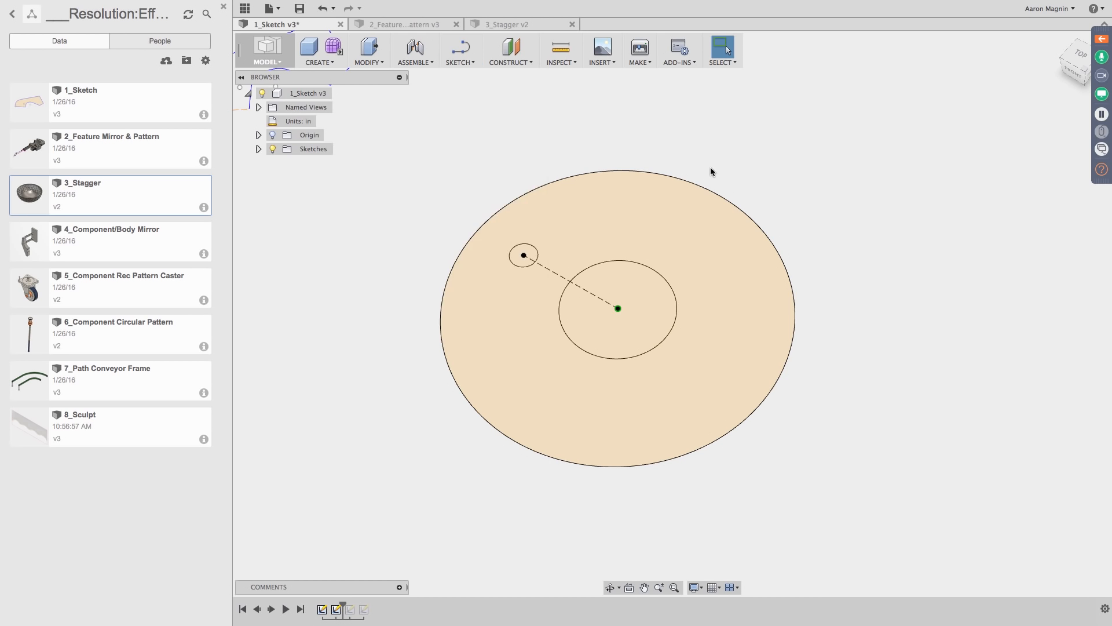
pyautogui.doubleClick(337, 609)
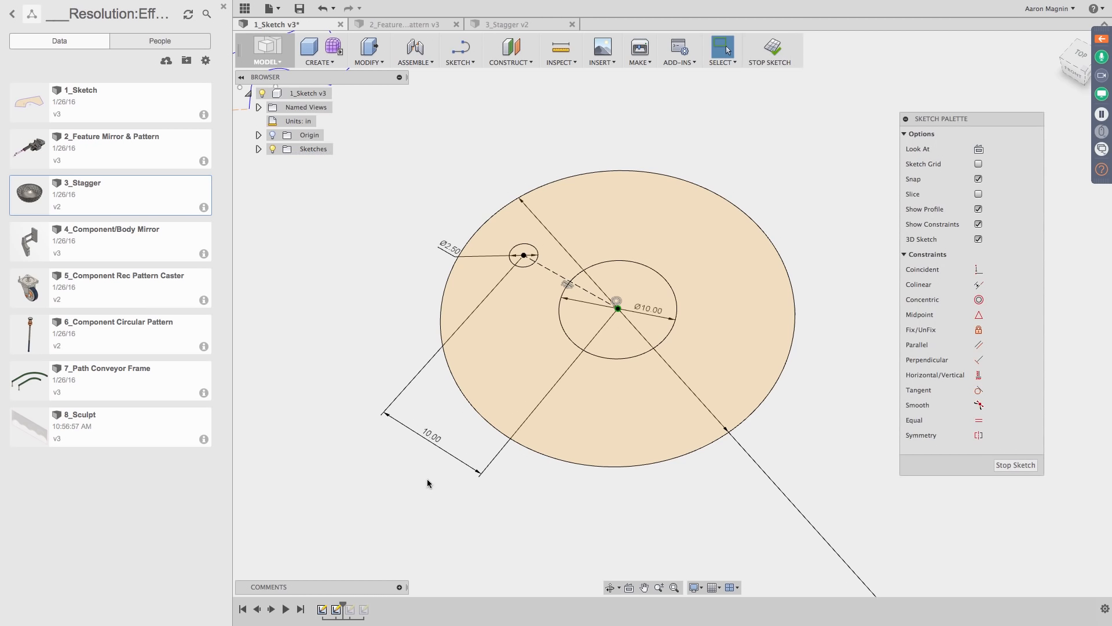
pyautogui.scroll(-4, 519, 417)
pyautogui.press('Escape')
pyautogui.scroll(3, 501, 396)
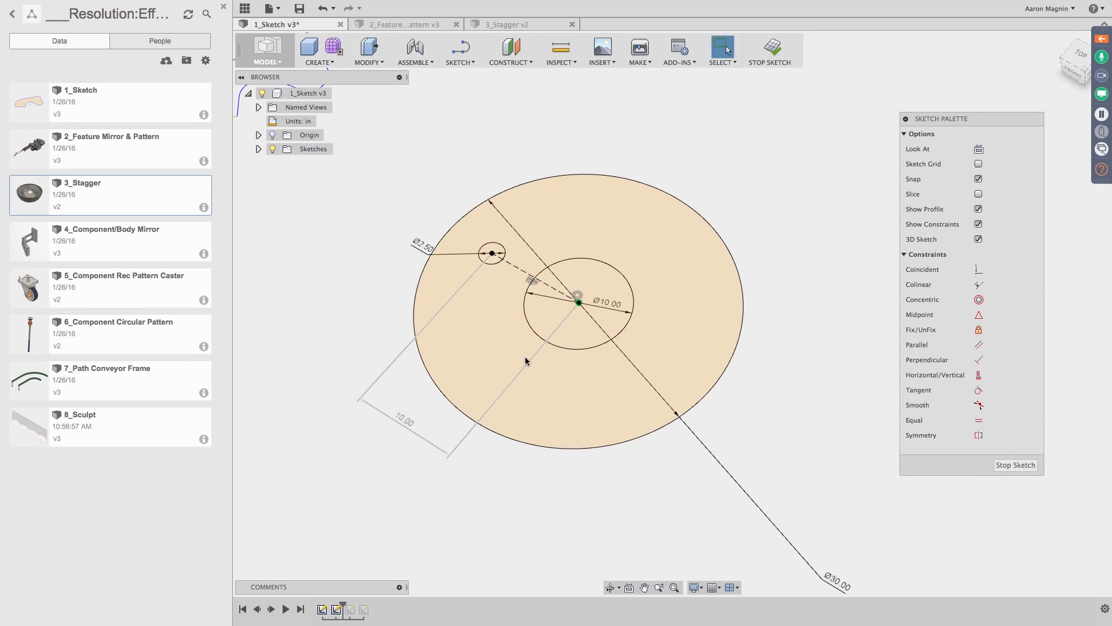
pyautogui.click(469, 64)
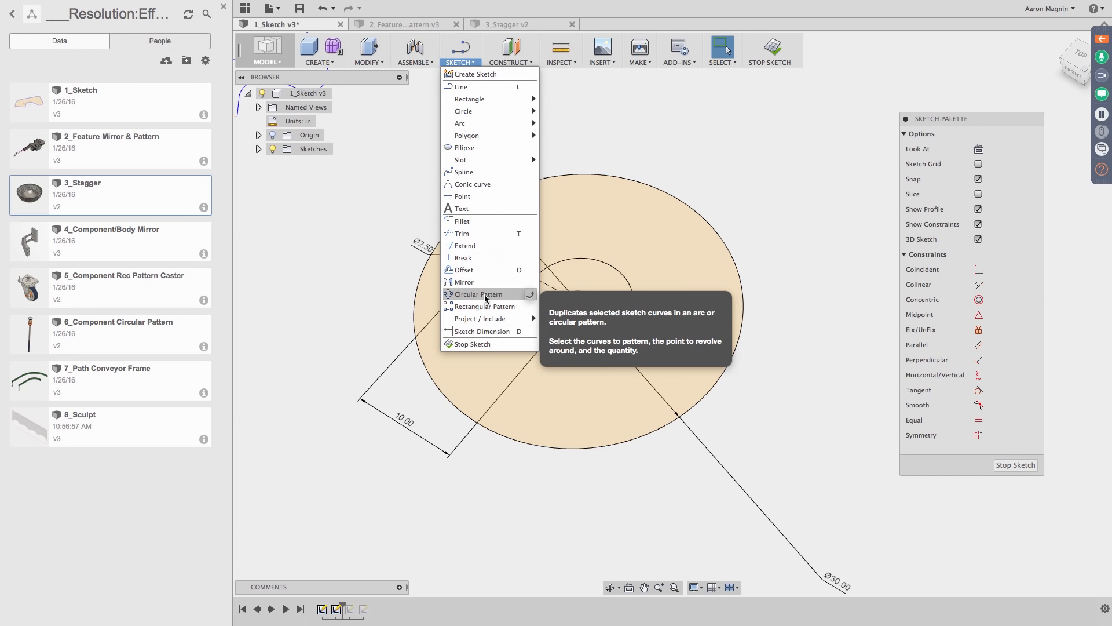
pyautogui.click(332, 305)
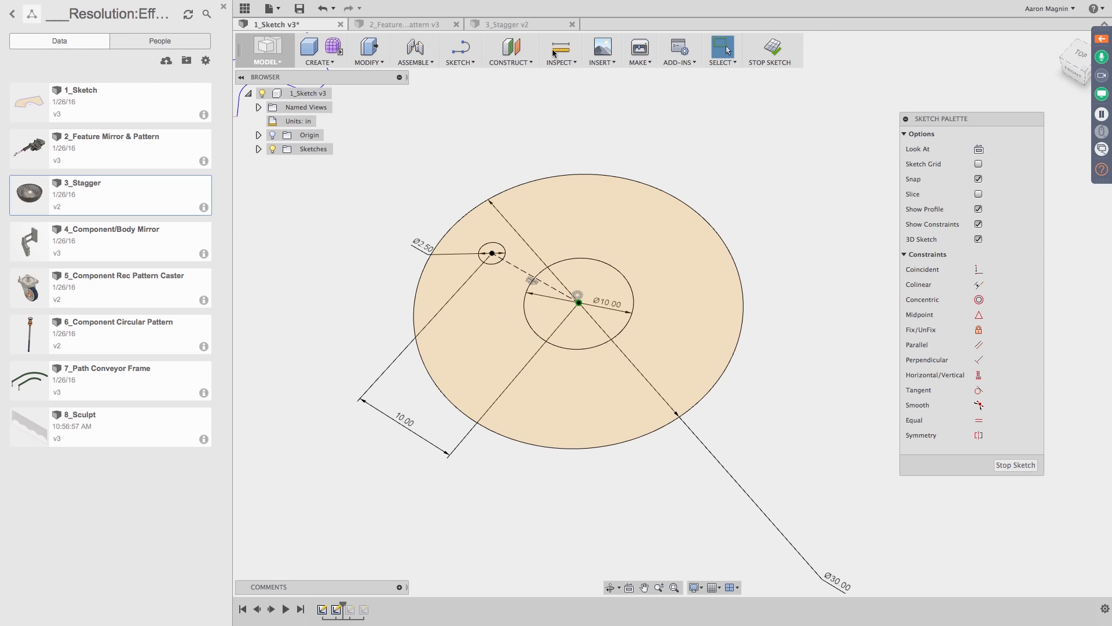
# Step: Finish the disc sketch and examine which sketch mirror and pattern commands are available outside sketch editing
pyautogui.click(774, 49)
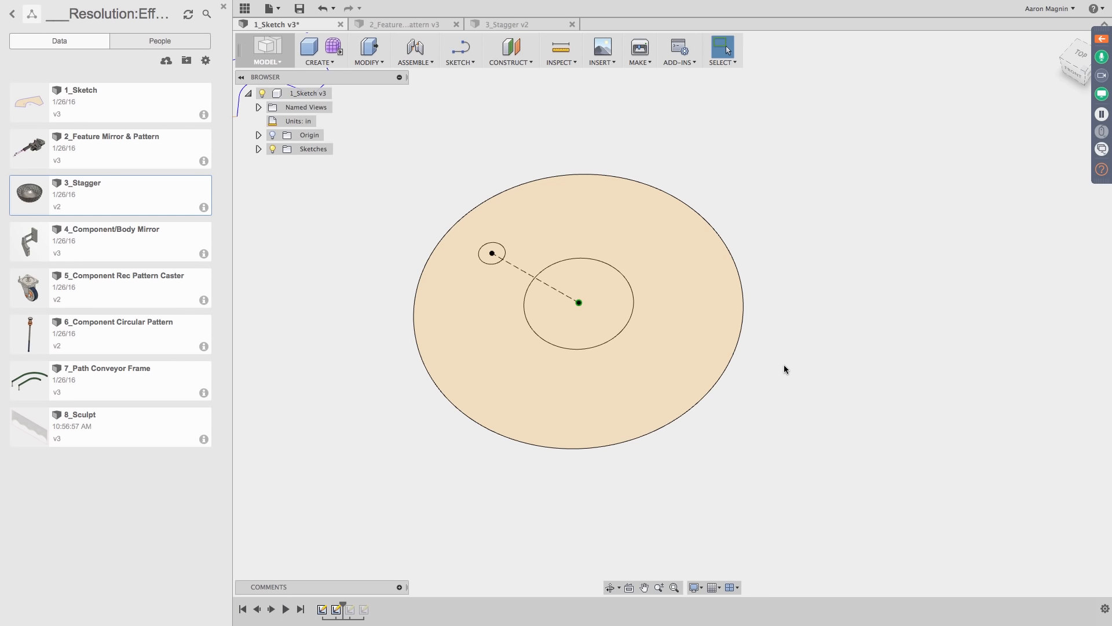
pyautogui.click(467, 62)
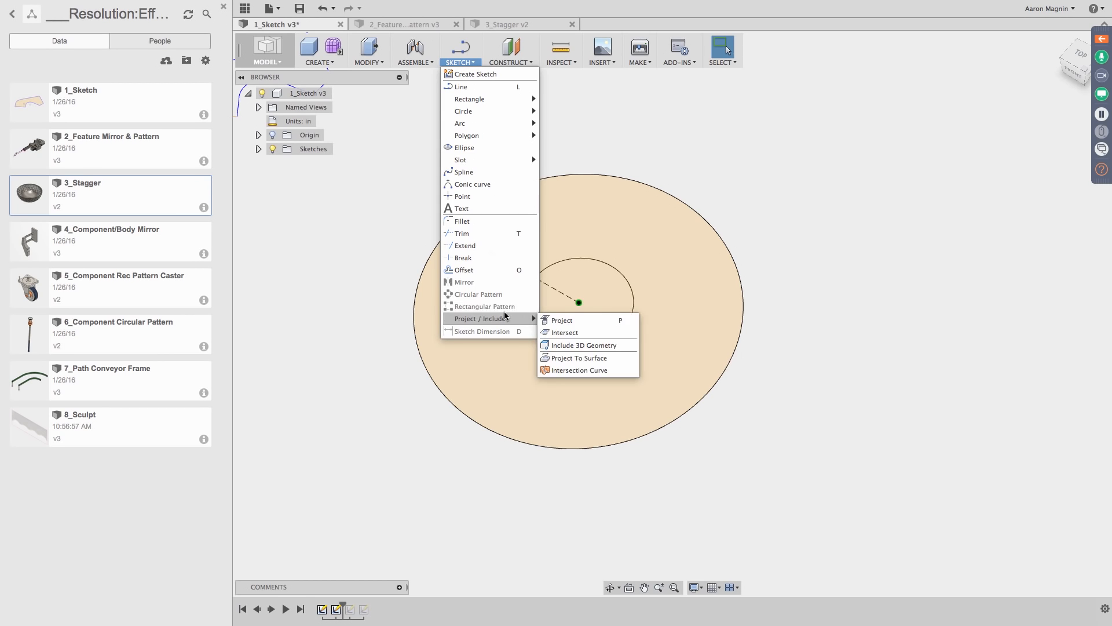
pyautogui.moveTo(498, 318)
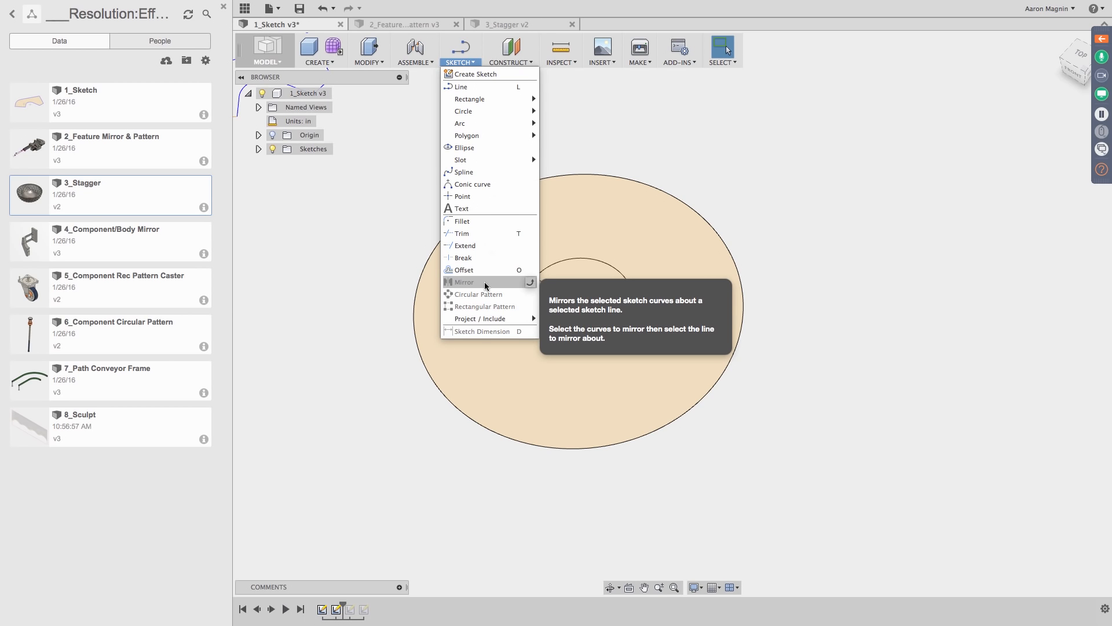
pyautogui.click(438, 420)
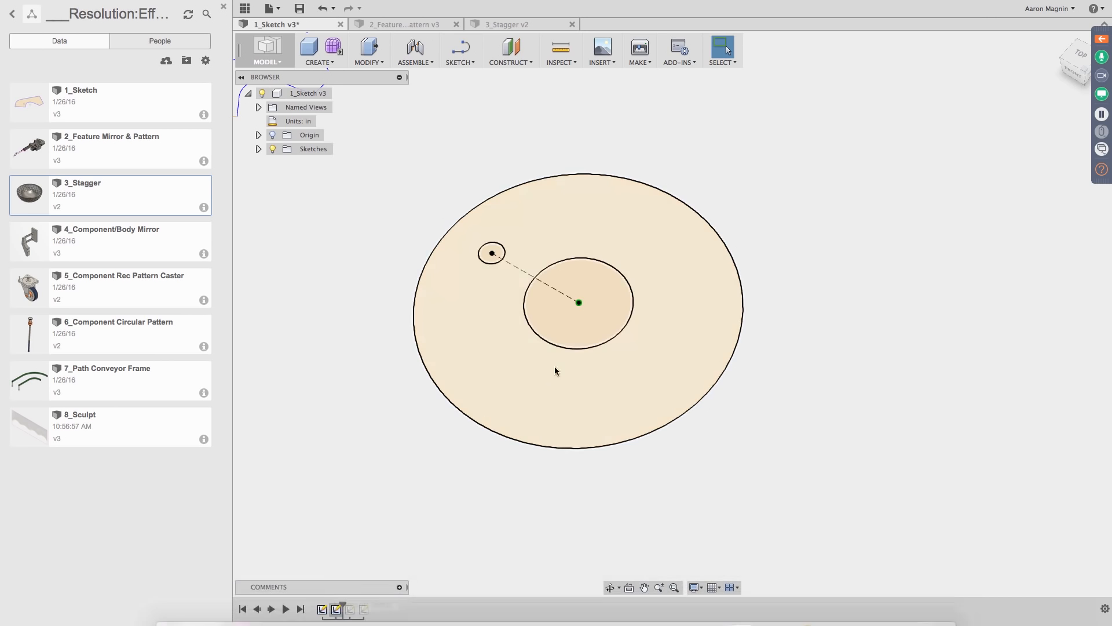
pyautogui.moveTo(563, 372); pyautogui.dragTo(559, 373, button='middle')
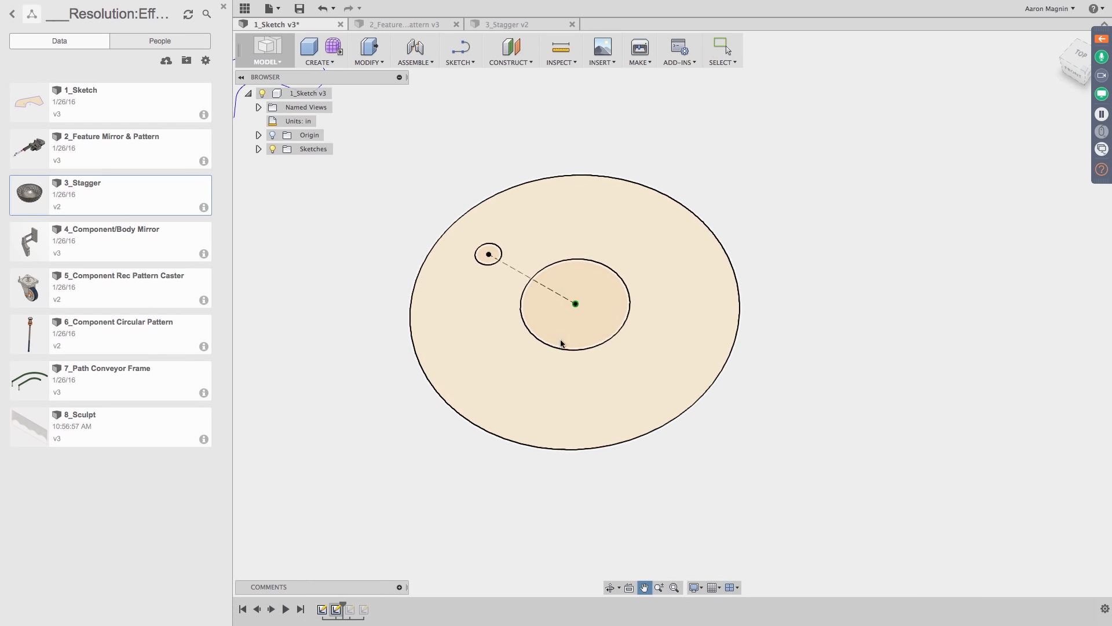
pyautogui.scroll(2, 557, 302)
pyautogui.moveTo(557, 303); pyautogui.dragTo(585, 302, button='middle')
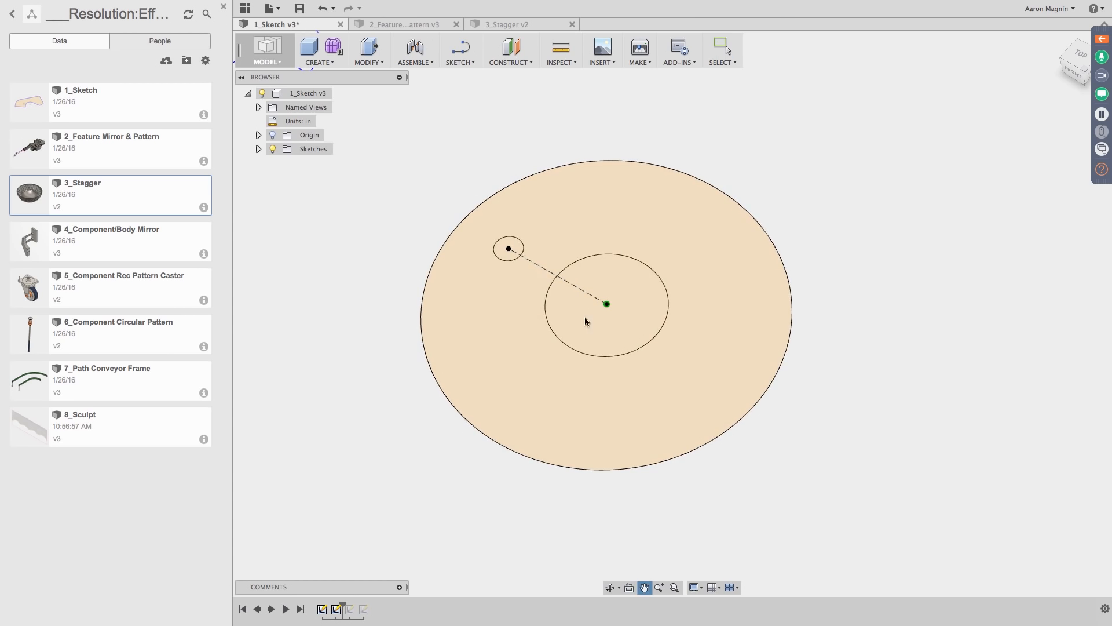
# Step: Reopen the disc sketch and set up a full Circular Pattern of the small offset circle about the disc's centre point, quantity 6
pyautogui.doubleClick(336, 609)
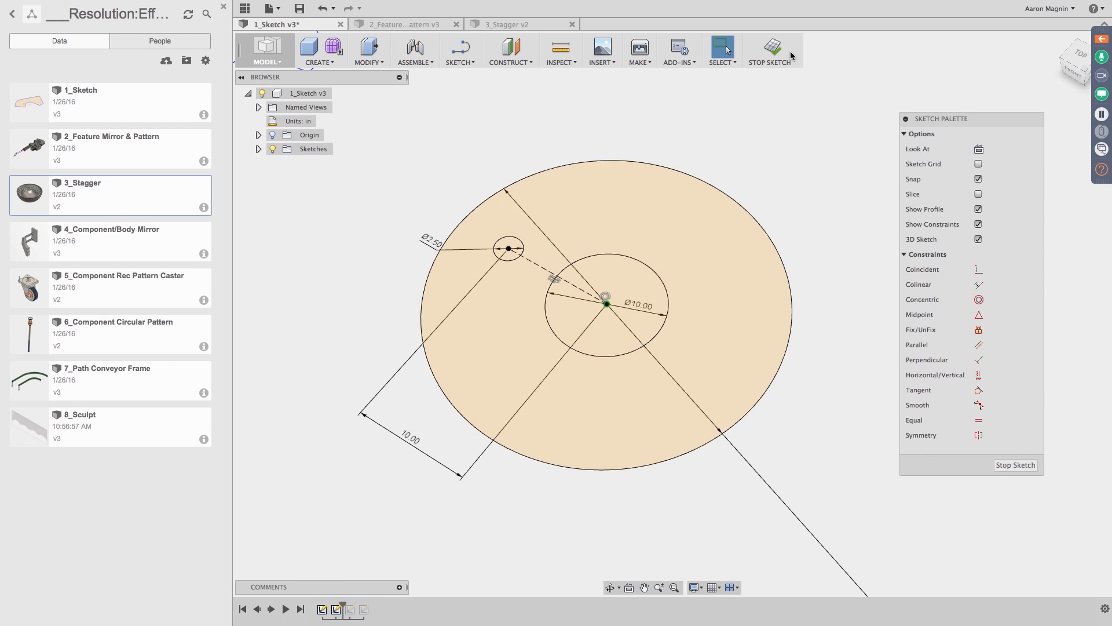
pyautogui.click(472, 62)
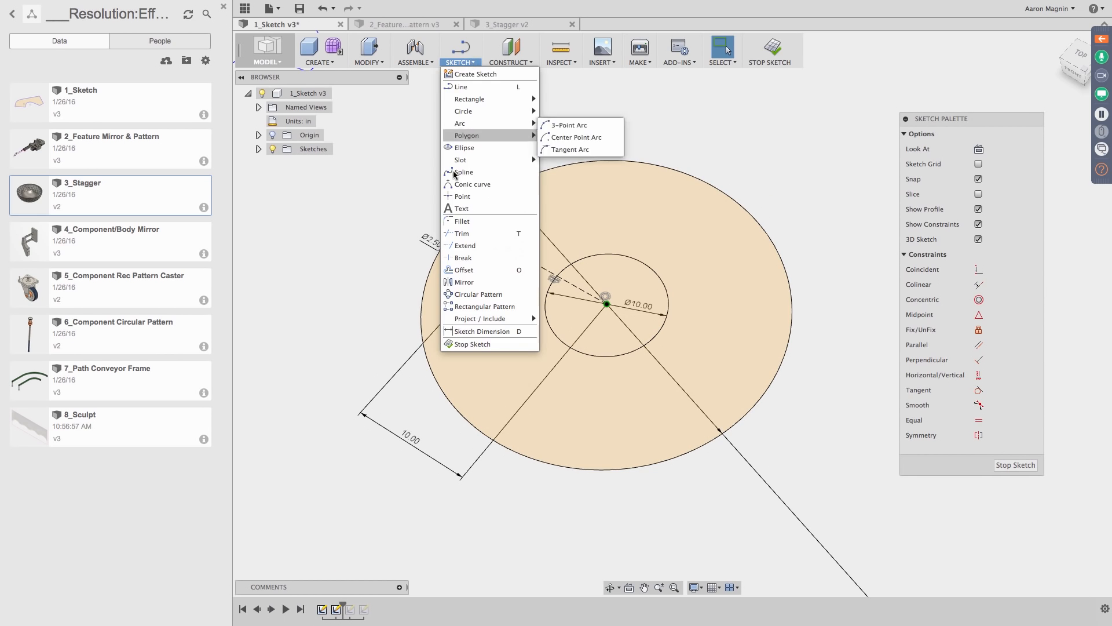
pyautogui.click(454, 297)
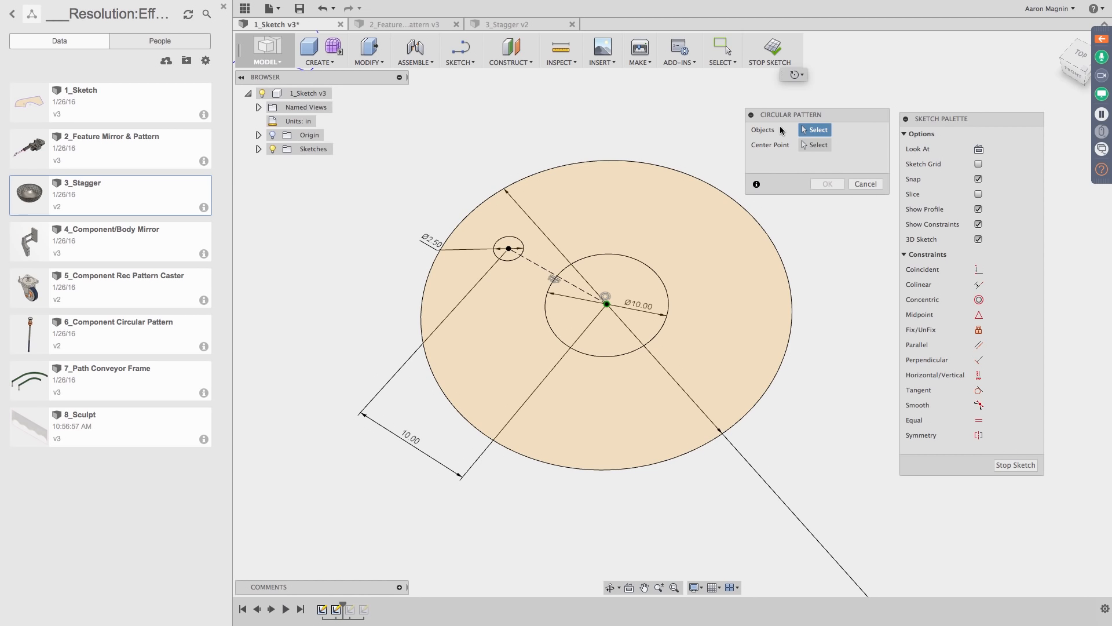
pyautogui.click(509, 241)
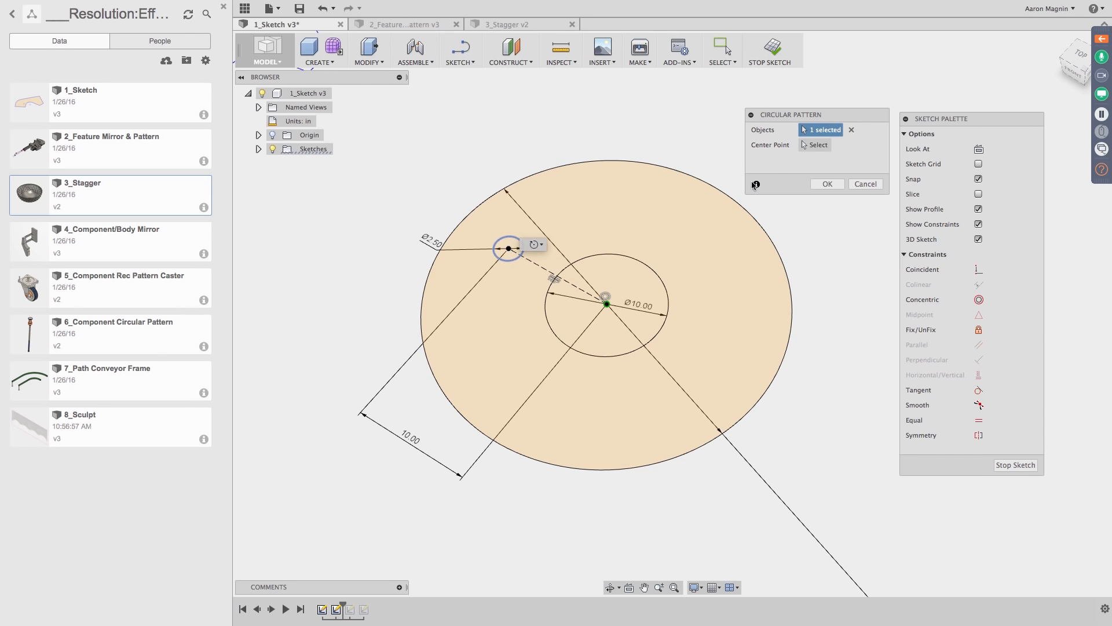
pyautogui.click(812, 145)
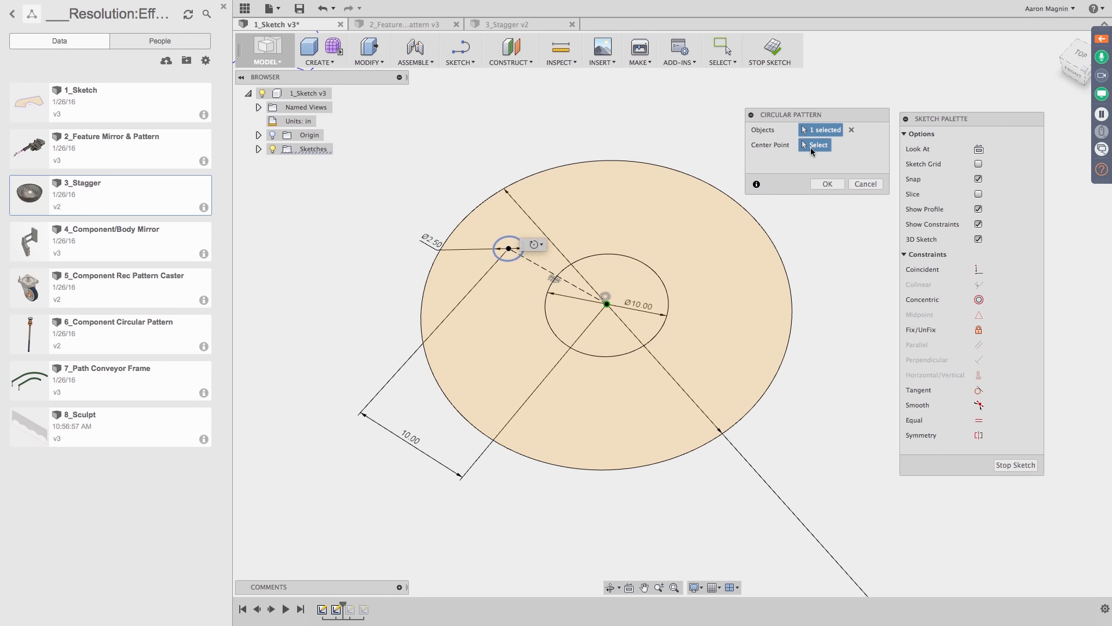
pyautogui.click(608, 304)
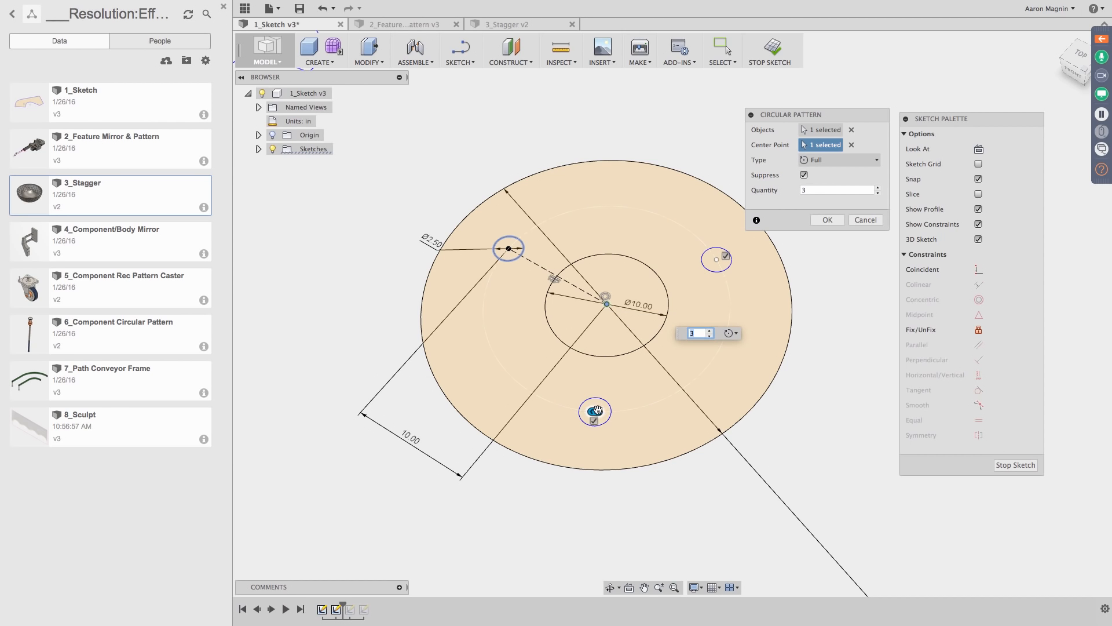
pyautogui.moveTo(586, 411); pyautogui.dragTo(497, 231)
pyautogui.moveTo(493, 272); pyautogui.dragTo(496, 320)
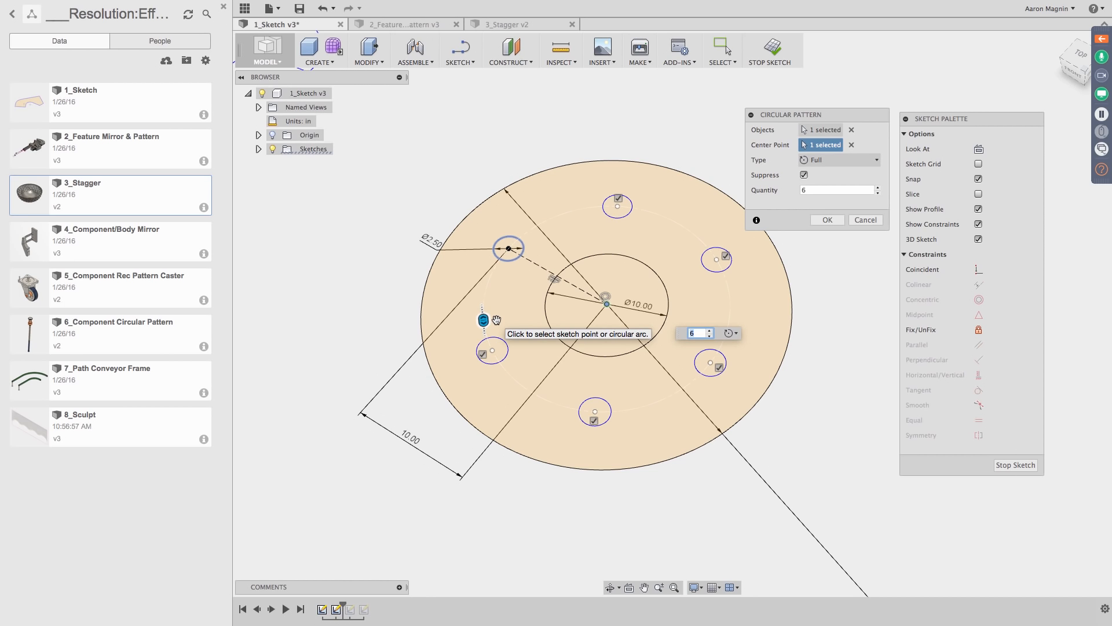
# Step: Suppress the top, upper-right and bottom occurrences of the circle and accept the circular pattern
pyautogui.click(618, 198)
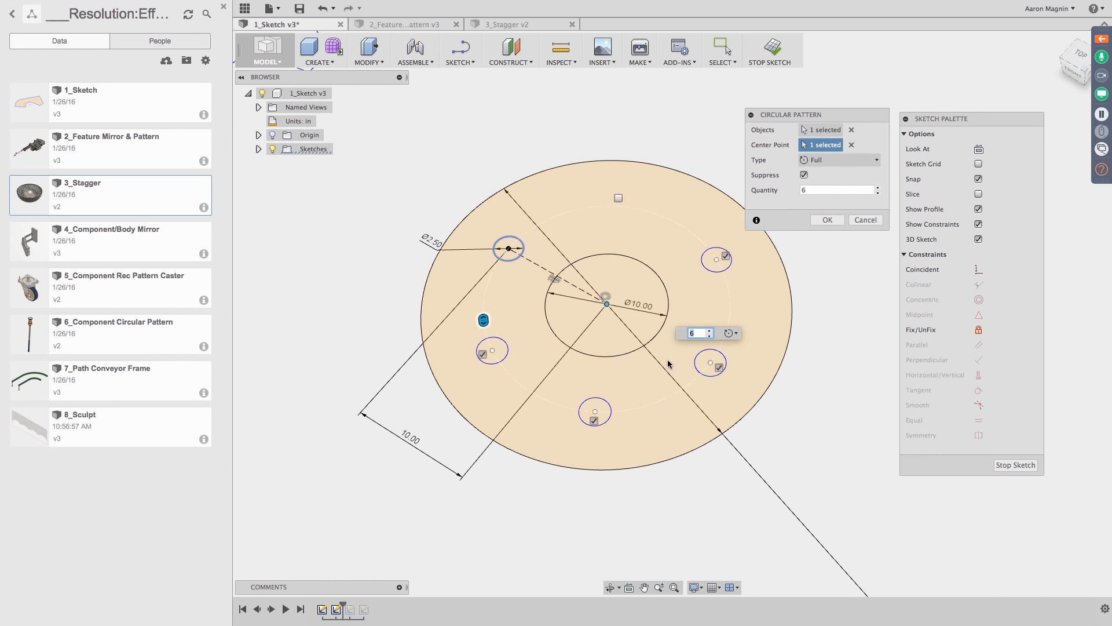
pyautogui.click(726, 256)
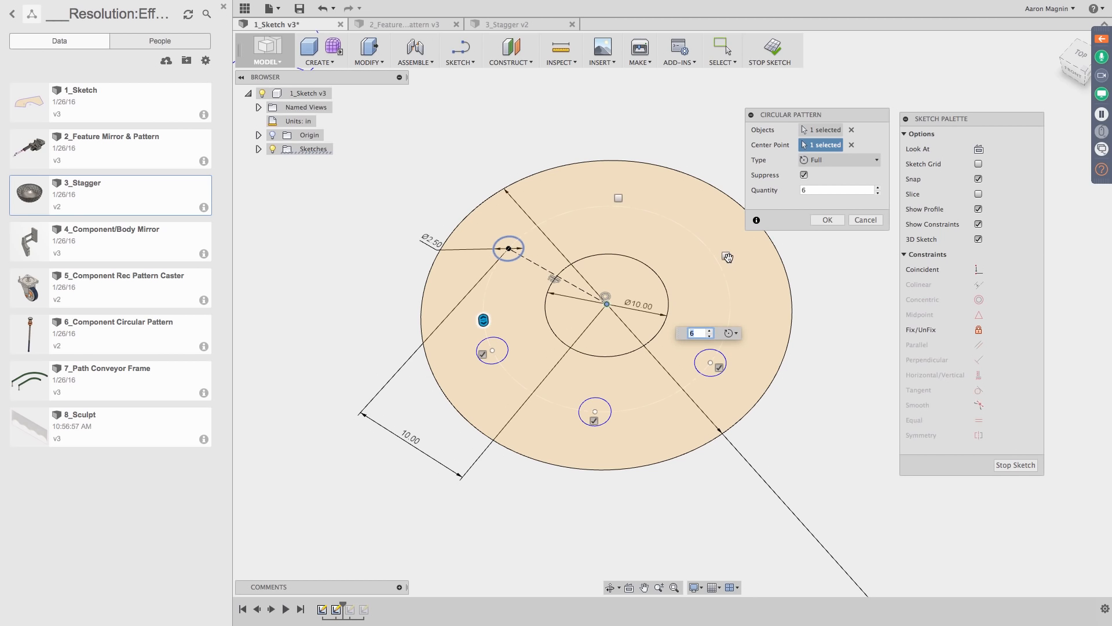
pyautogui.click(594, 420)
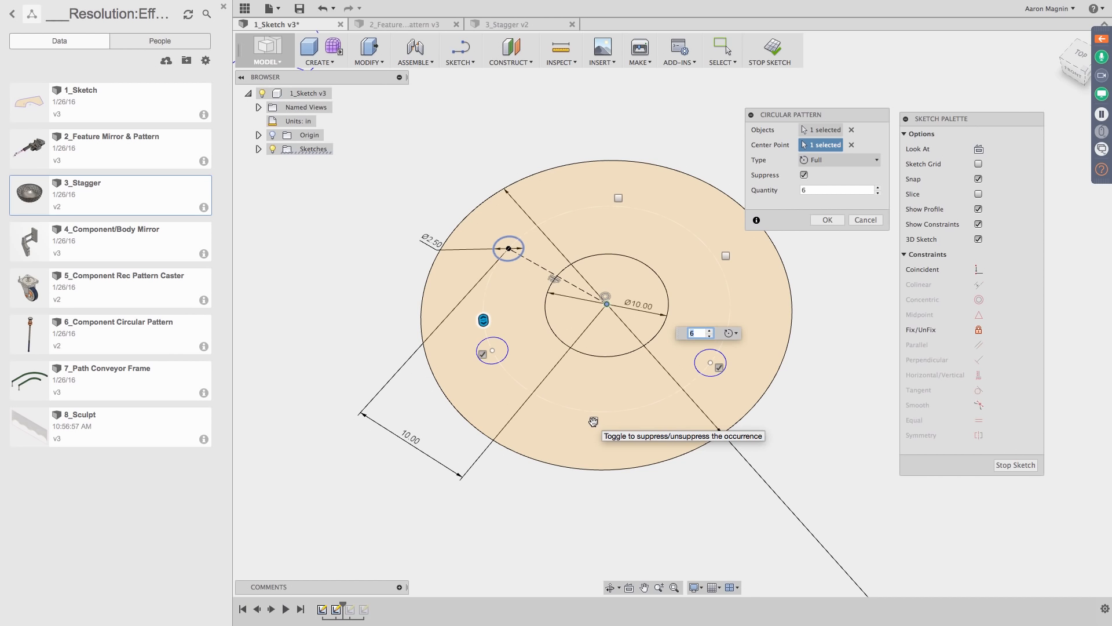
pyautogui.click(827, 220)
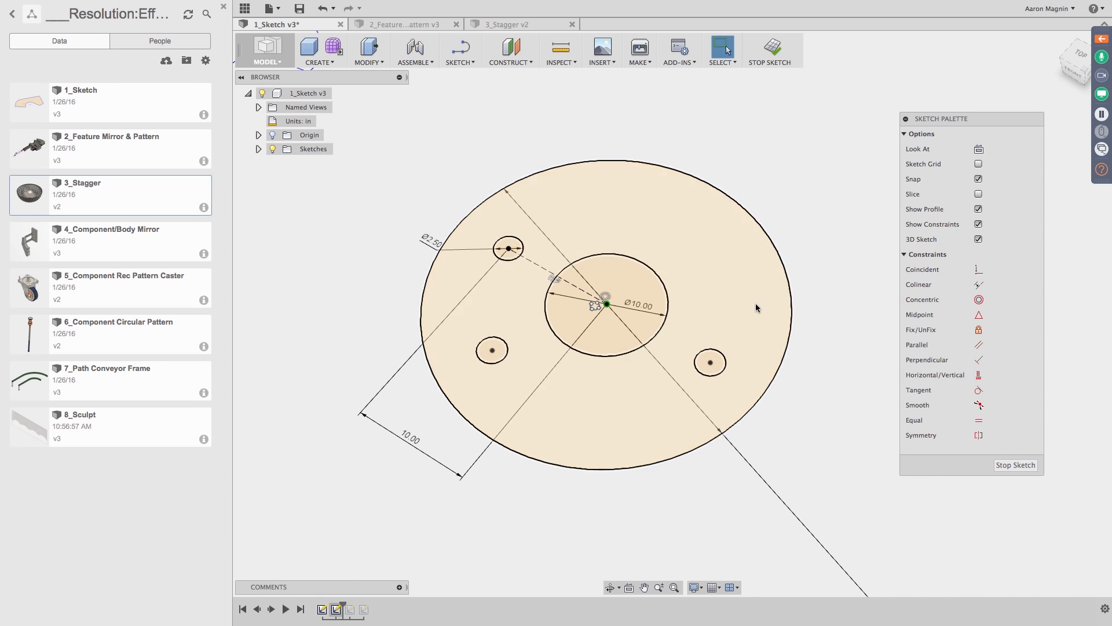
# Step: Finish the disc sketch and roll the design history forward by one feature to bring in the Laser sketch
pyautogui.click(792, 302)
pyautogui.click(784, 431)
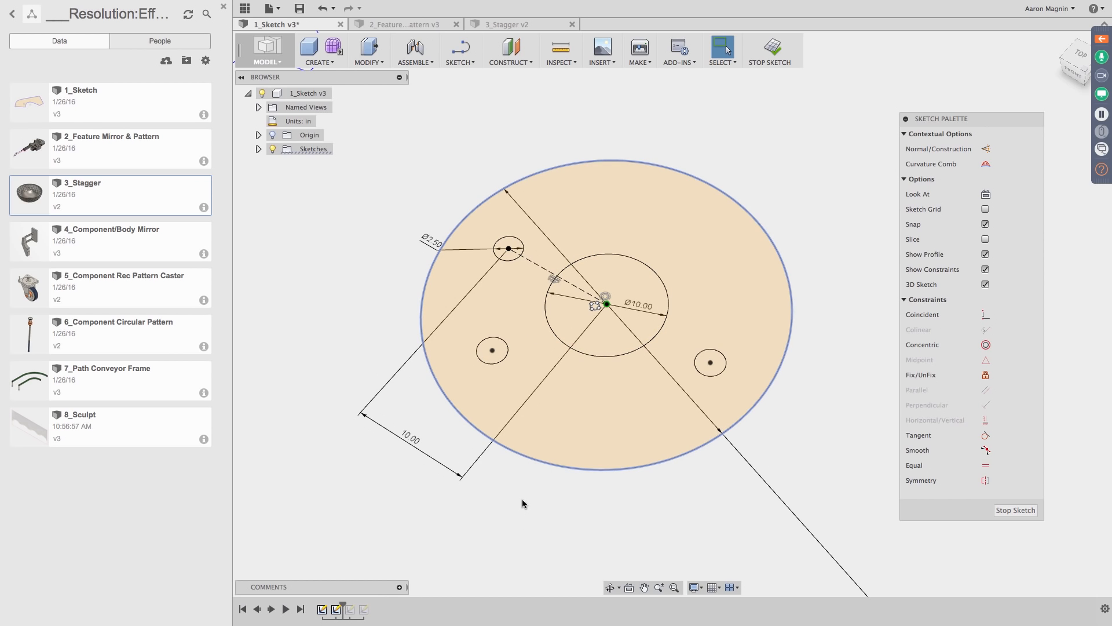
pyautogui.scroll(-5, 620, 513)
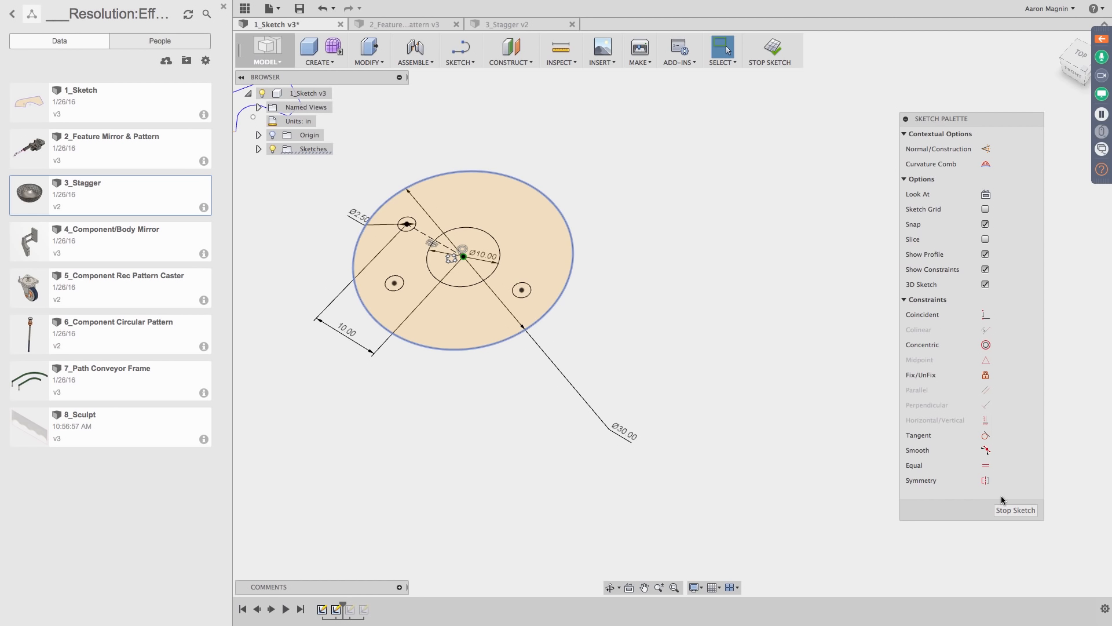
pyautogui.click(1015, 510)
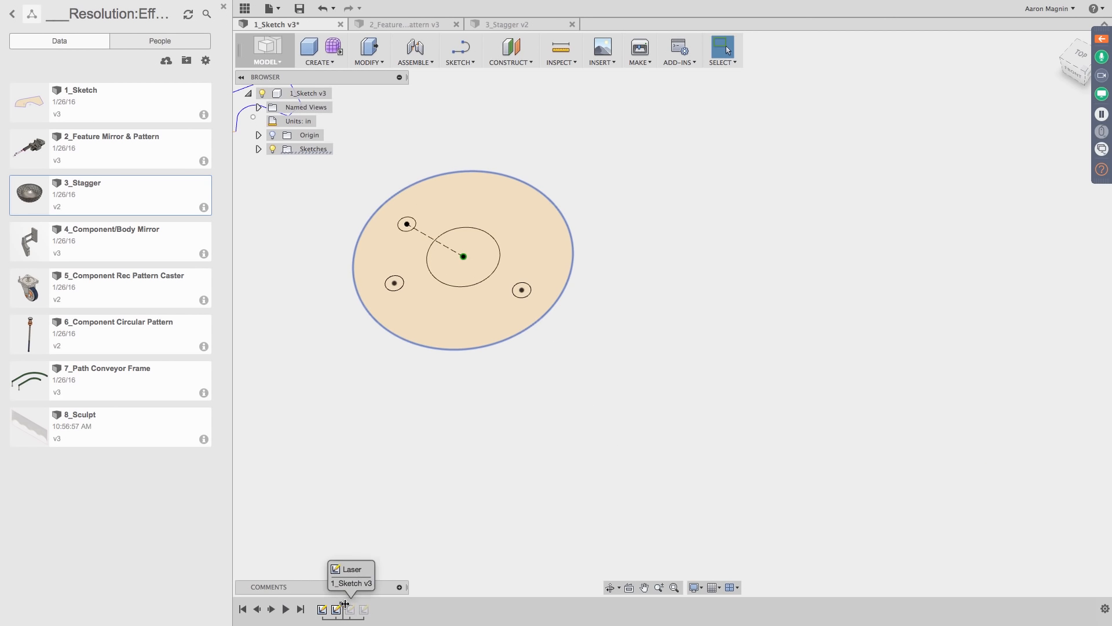
pyautogui.moveTo(343, 605); pyautogui.dragTo(357, 605)
# Step: Open the Laser sketch with the large sheet and small central rectangle for editing
pyautogui.scroll(-5, 600, 444)
pyautogui.moveTo(705, 405); pyautogui.dragTo(583, 216, button='middle')
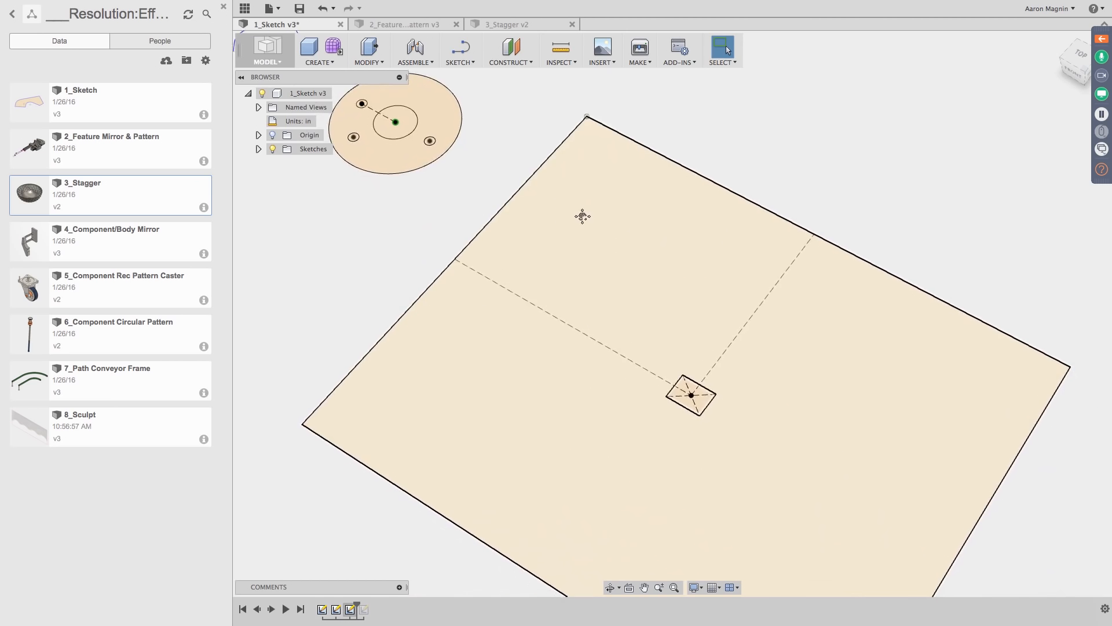
pyautogui.scroll(-2, 603, 277)
pyautogui.moveTo(602, 280); pyautogui.dragTo(551, 234, button='middle')
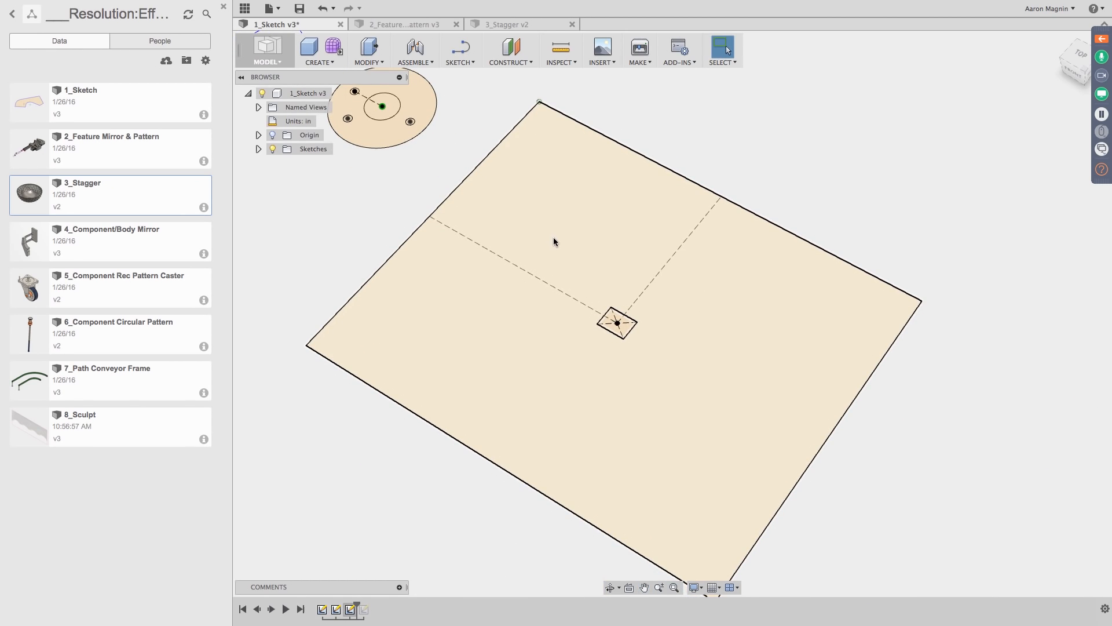
pyautogui.keyDown('shift'); pyautogui.moveTo(596, 333); pyautogui.dragTo(634, 322, button='middle'); pyautogui.keyUp('shift')
pyautogui.click(1078, 51)
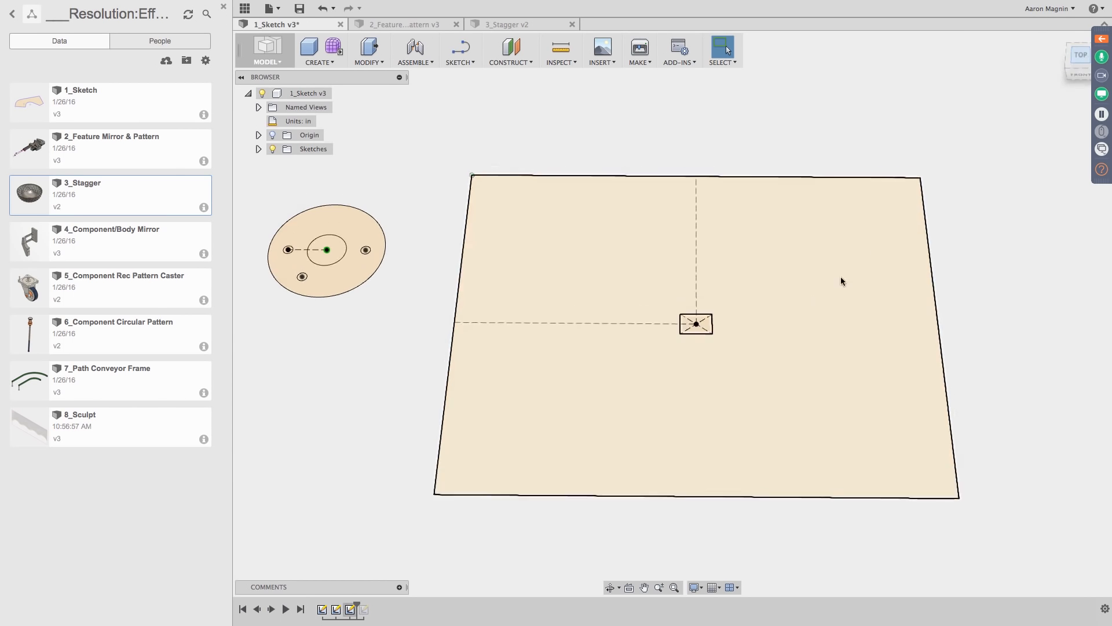
pyautogui.scroll(3, 637, 346)
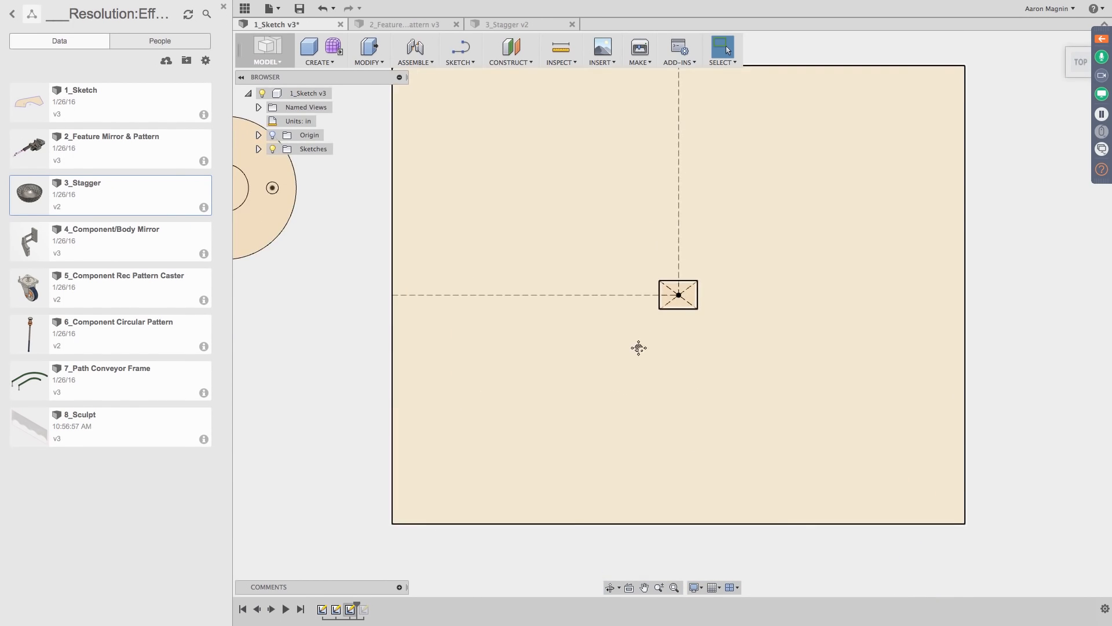
pyautogui.moveTo(638, 346); pyautogui.dragTo(622, 383, button='middle')
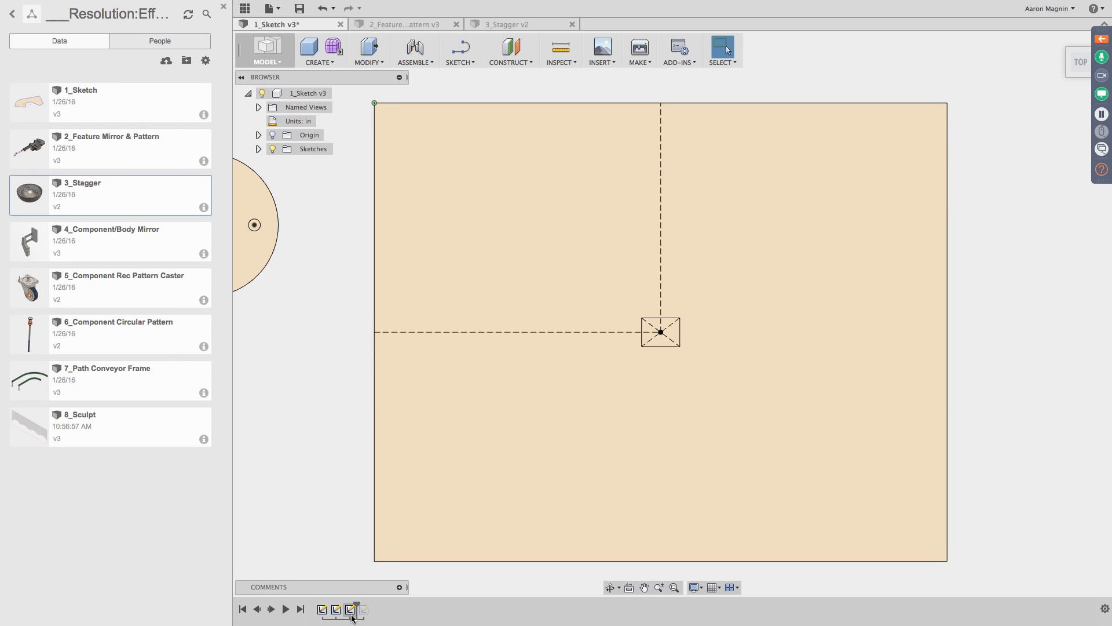
pyautogui.doubleClick(351, 614)
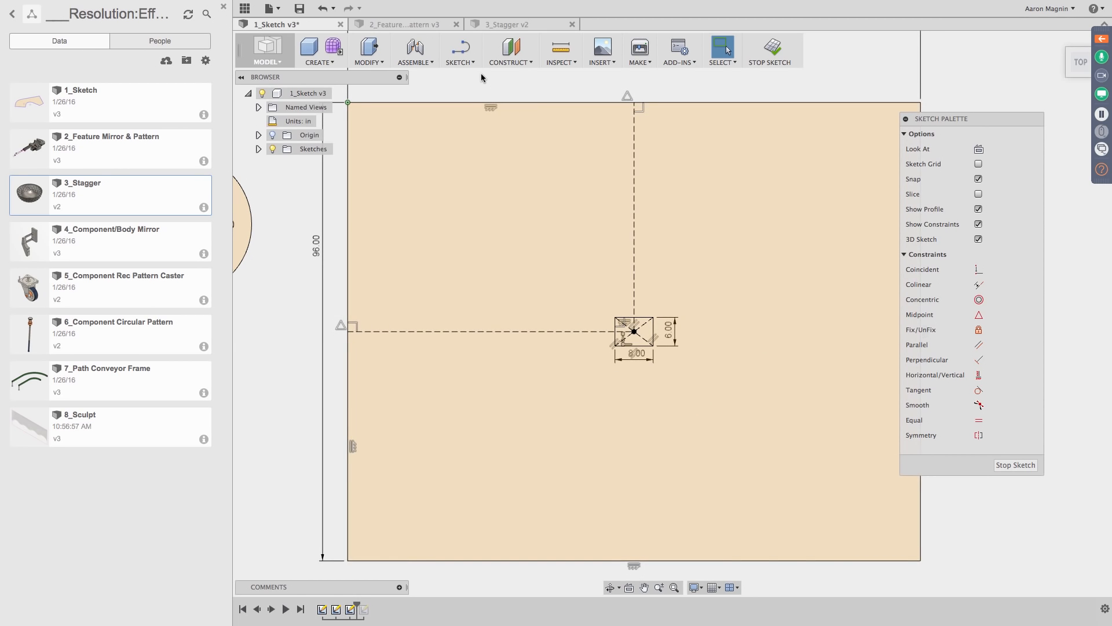
# Step: Start a Rectangular Pattern with the four edges of the small central rectangle as the objects
pyautogui.click(474, 62)
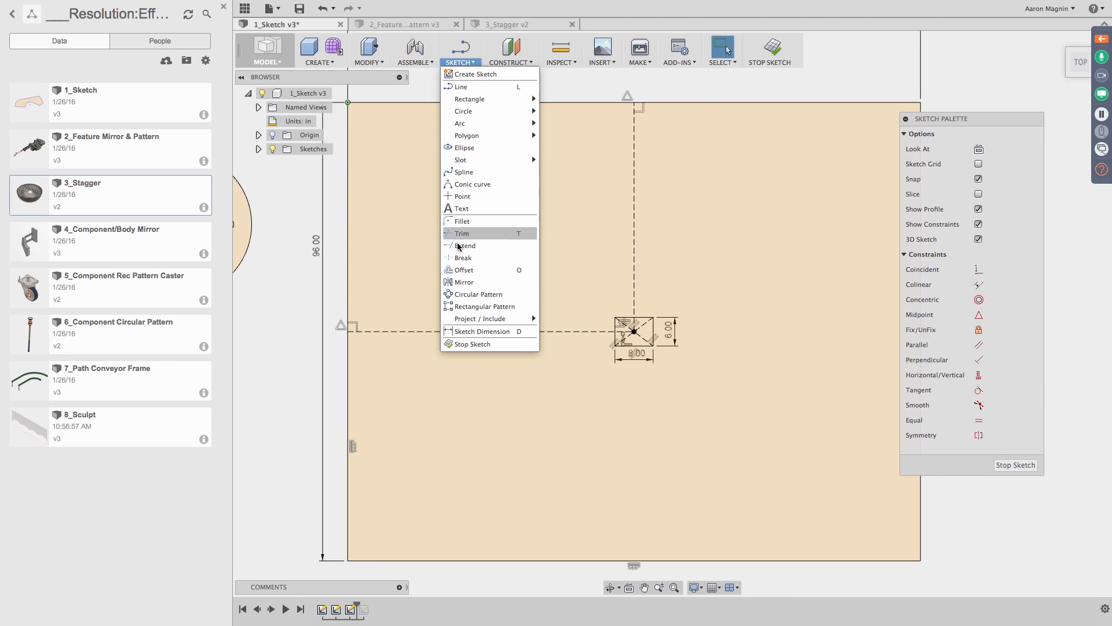
pyautogui.click(470, 306)
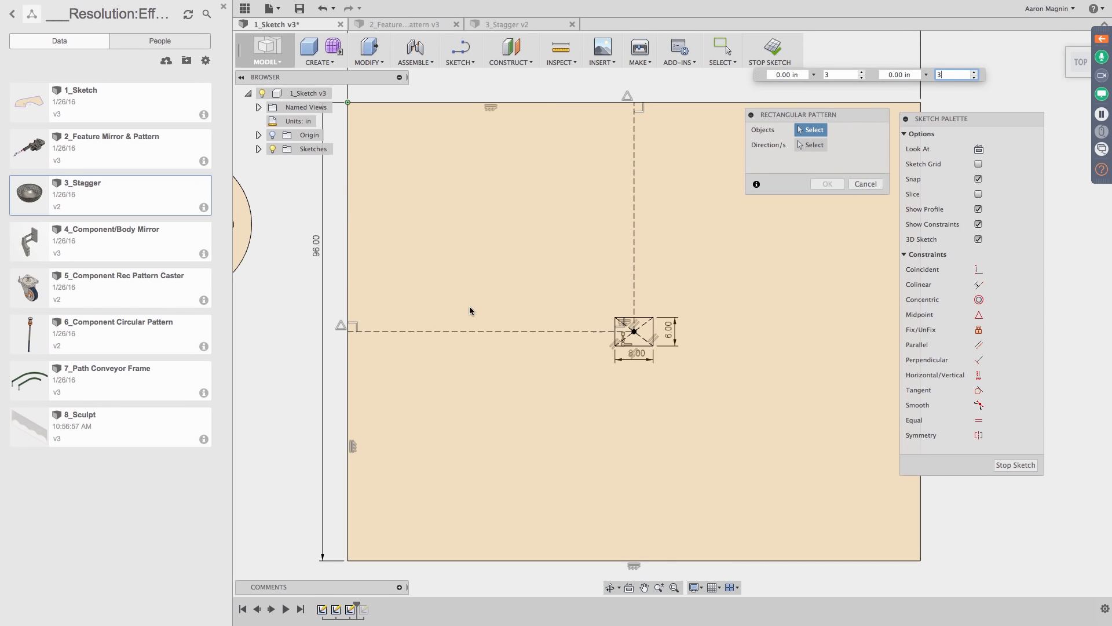
pyautogui.scroll(2, 647, 307)
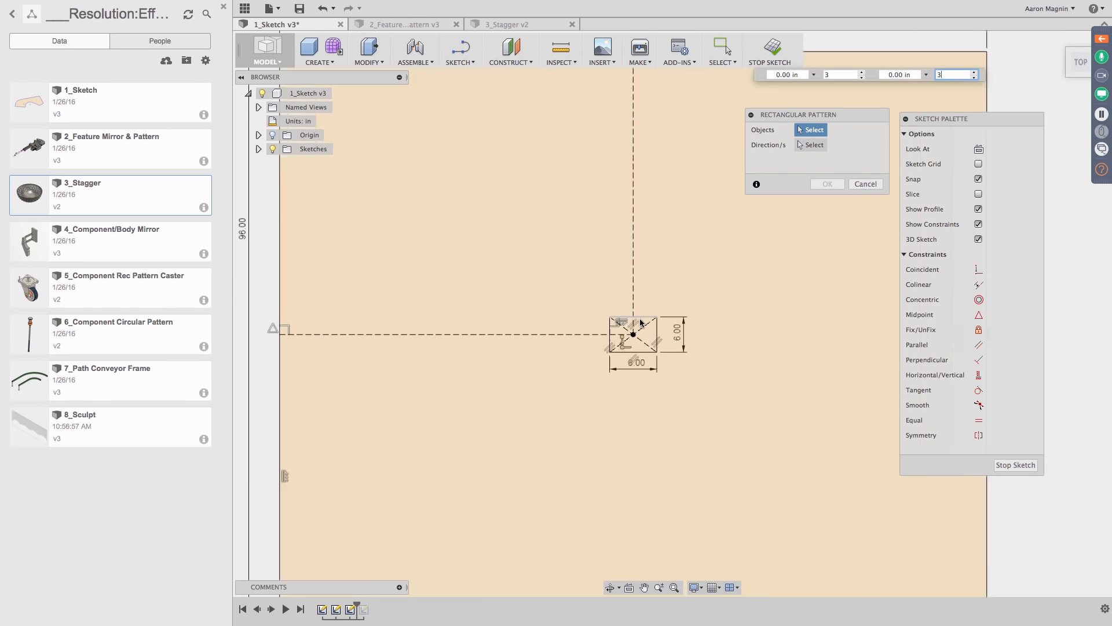
pyautogui.click(658, 330)
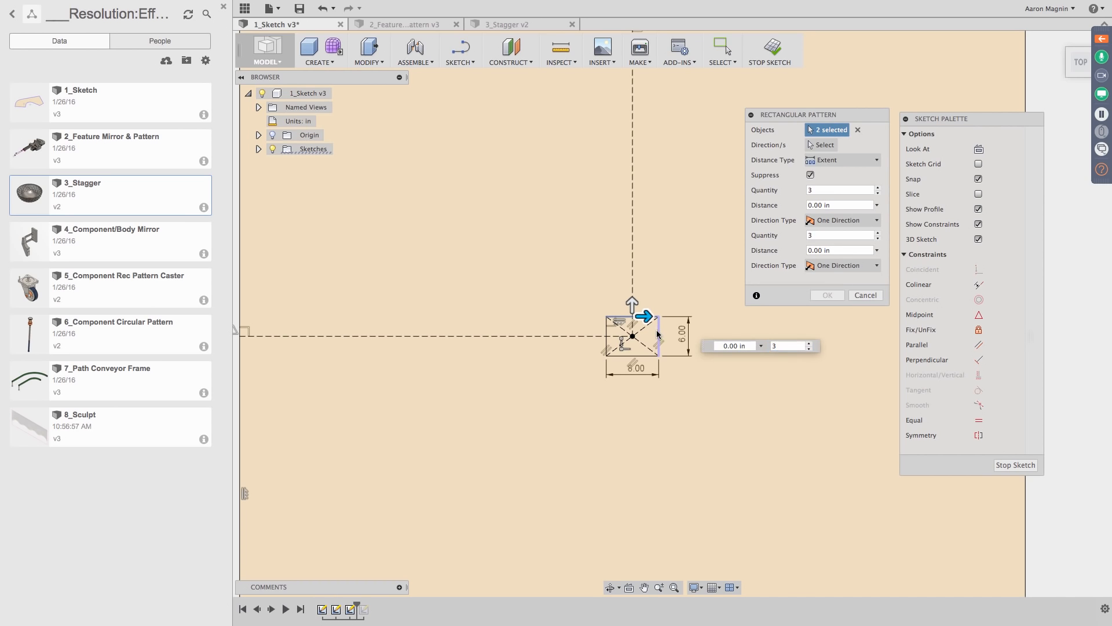
pyautogui.click(635, 359)
pyautogui.click(607, 333)
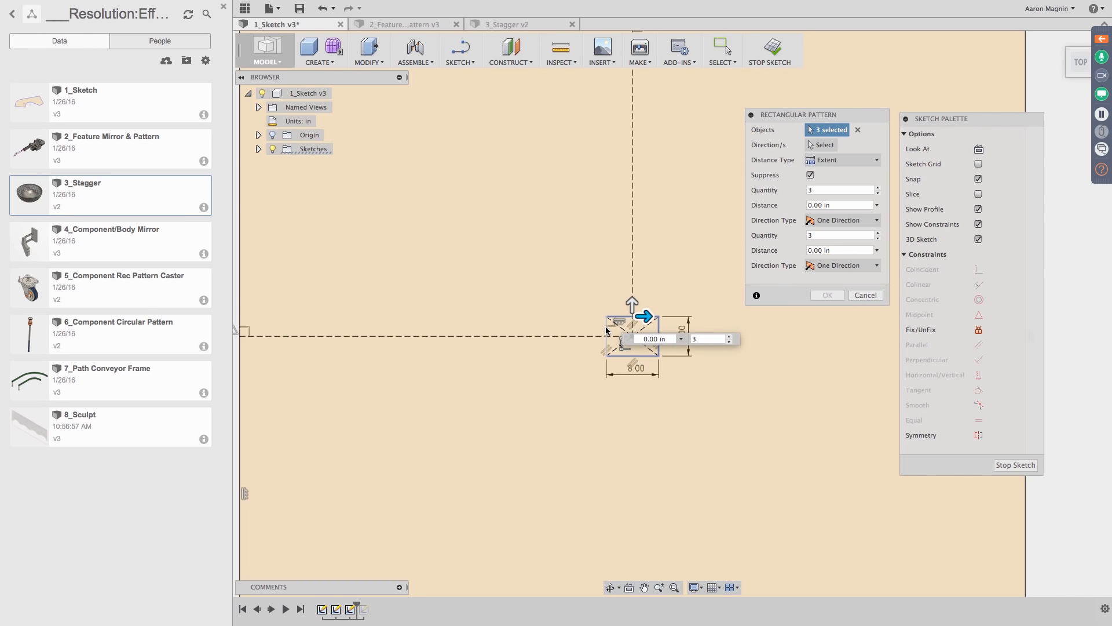
pyautogui.click(620, 316)
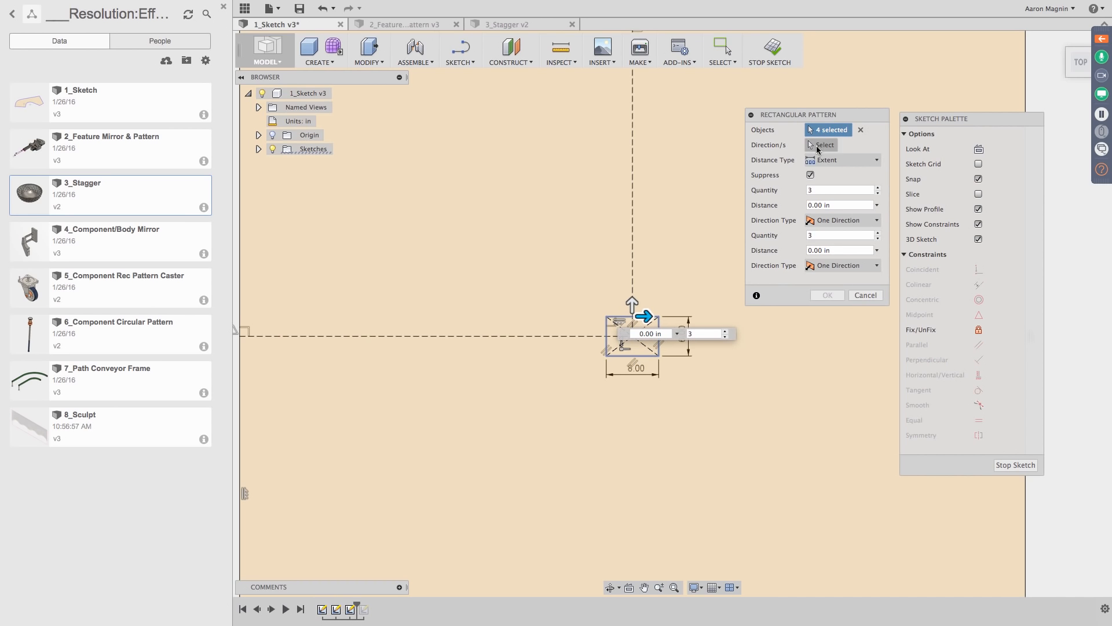
# Step: Use the sheet's upper edge as the pattern direction and extend the copies about 38 in to the right
pyautogui.click(819, 147)
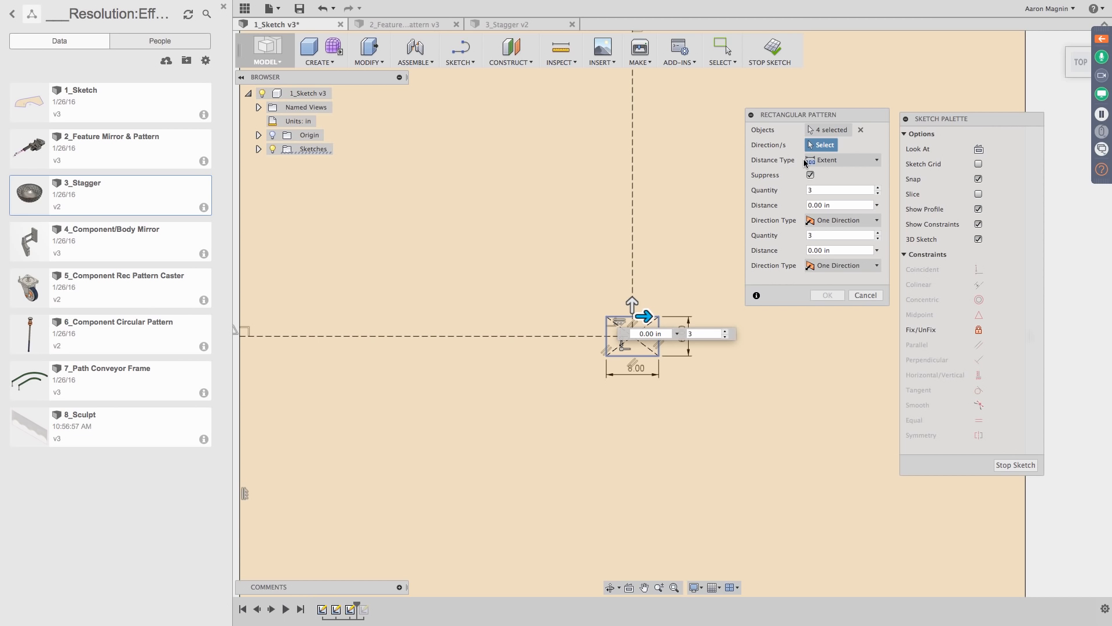
pyautogui.scroll(-5, 662, 263)
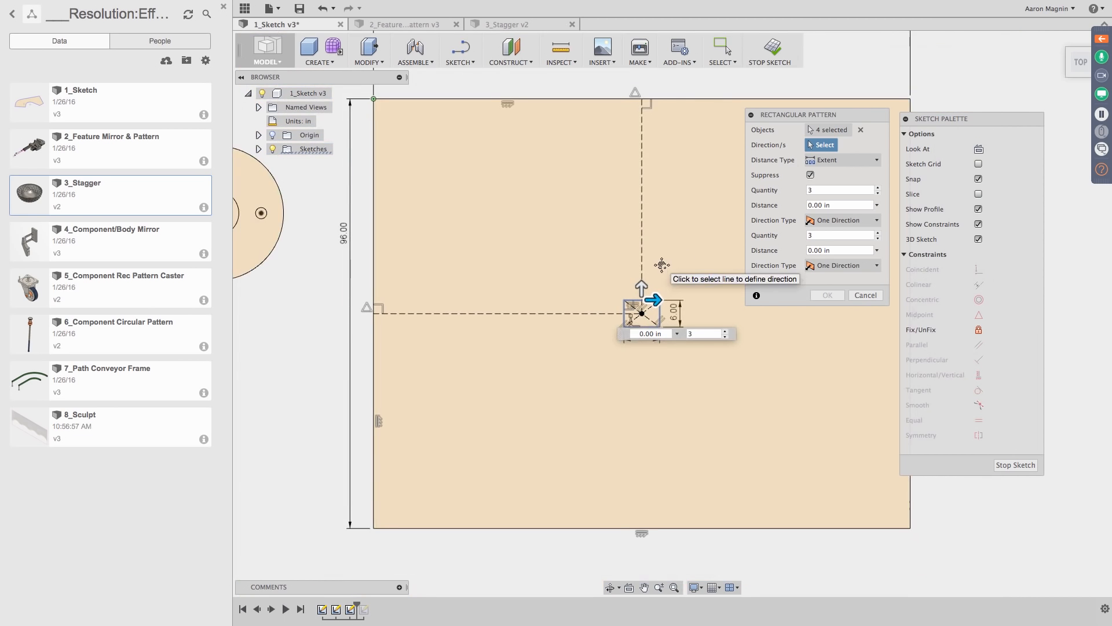
pyautogui.click(653, 93)
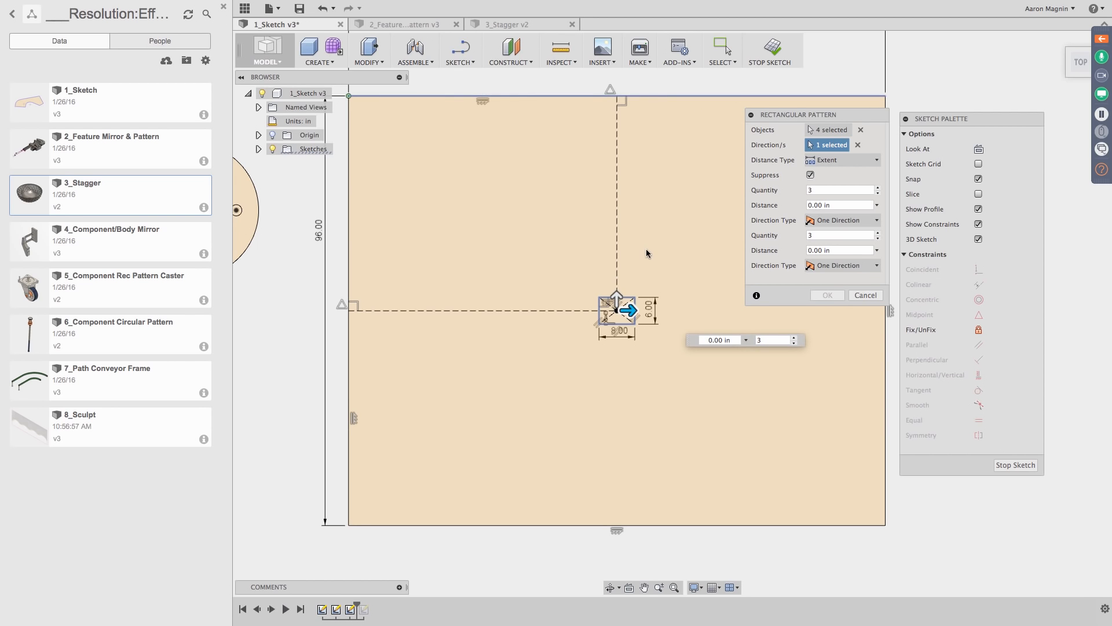
pyautogui.moveTo(645, 249); pyautogui.dragTo(619, 245, button='middle')
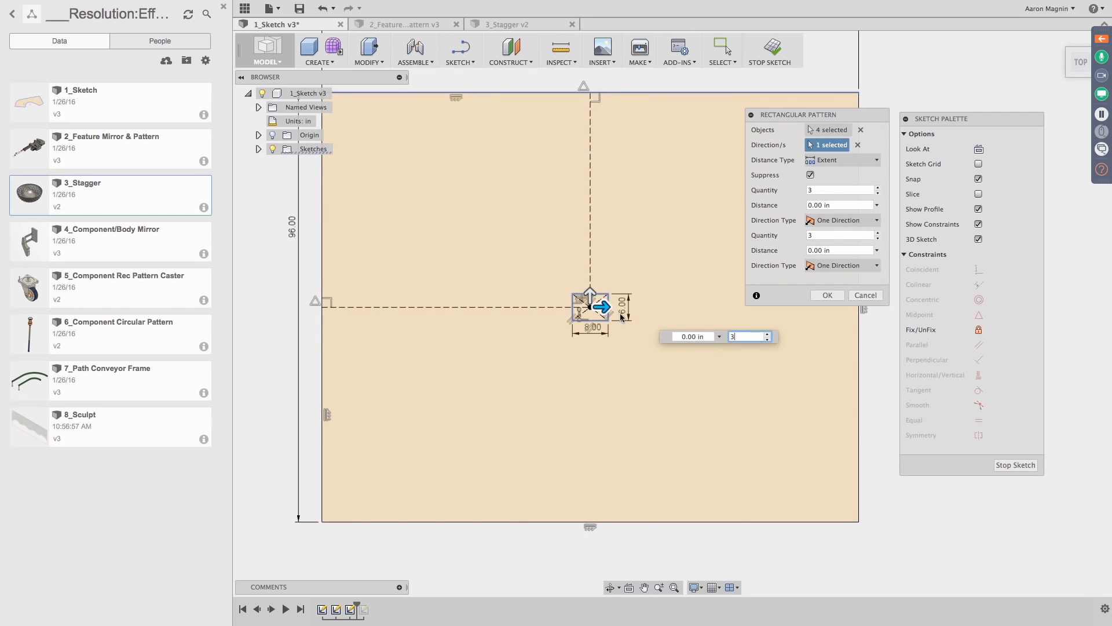
pyautogui.moveTo(608, 307); pyautogui.dragTo(778, 298)
pyautogui.moveTo(695, 263)
pyautogui.mouseDown(button='middle')
pyautogui.moveTo(675, 270)
pyautogui.moveTo(648, 310)
pyautogui.mouseUp(button='middle')
pyautogui.scroll(-2, 675, 270)
pyautogui.moveTo(829, 116); pyautogui.dragTo(932, 85)
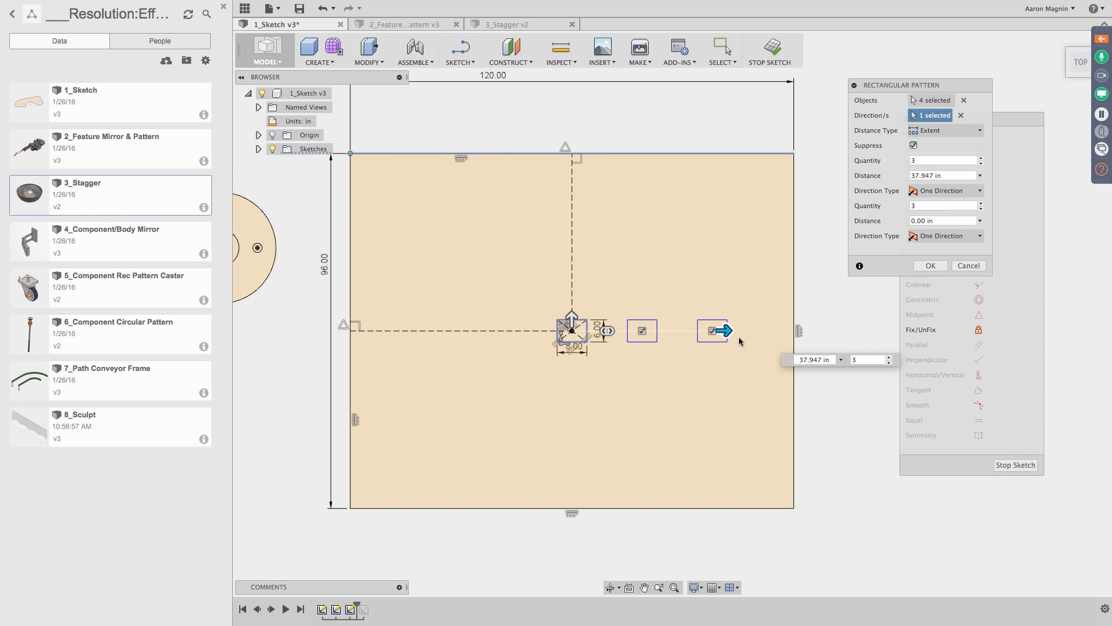
# Step: Set the horizontal pattern direction to 5 occurrences over an extent of about 50 in
pyautogui.moveTo(730, 329); pyautogui.dragTo(758, 330)
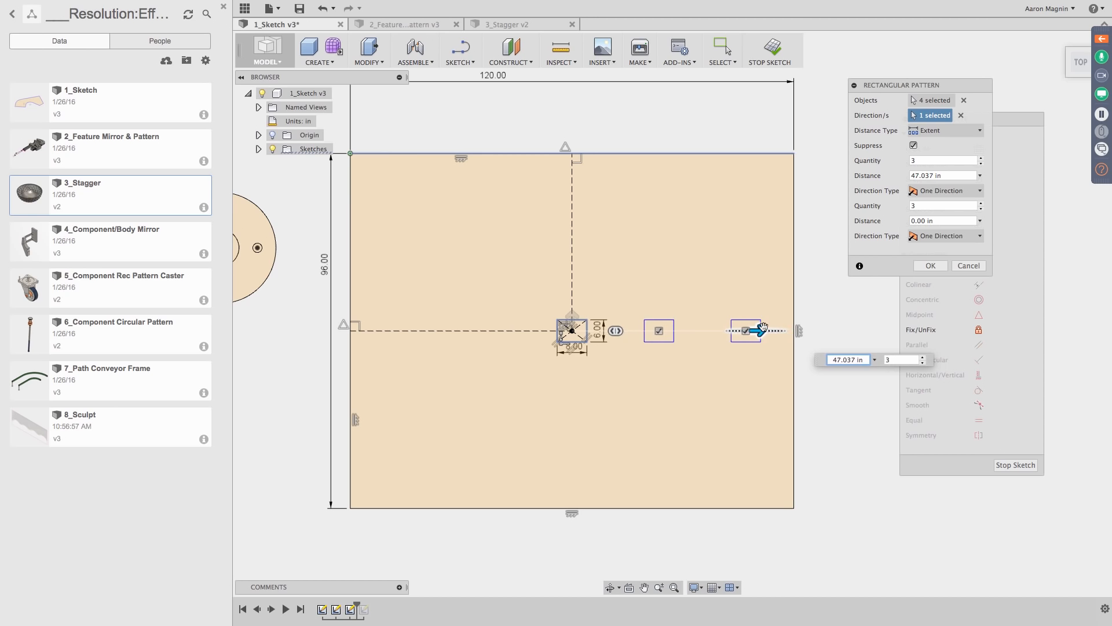
pyautogui.press('Tab')
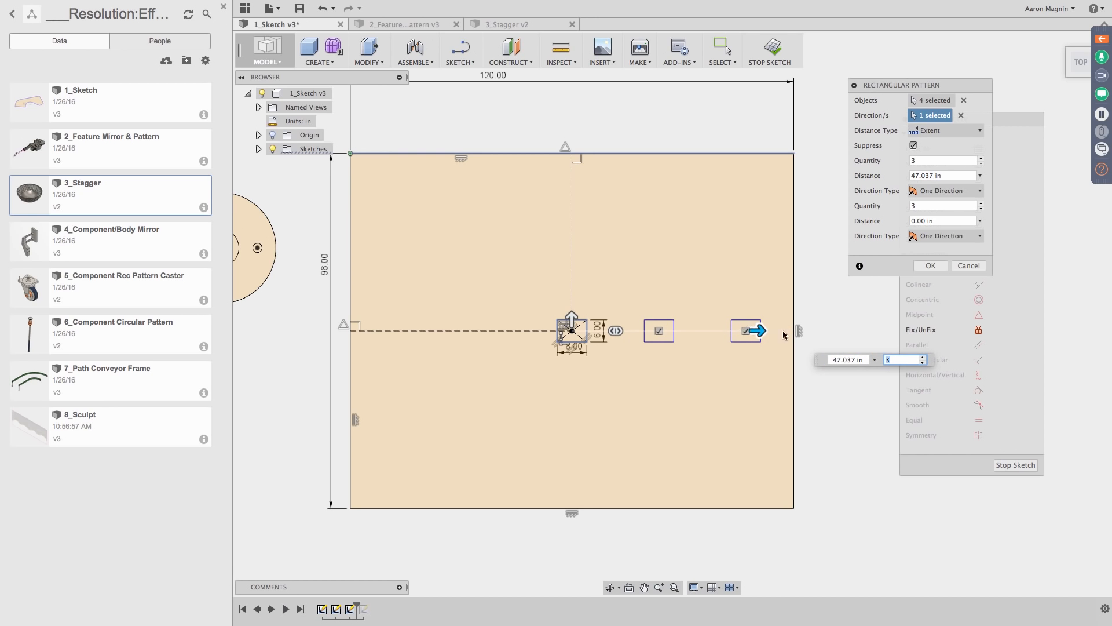
pyautogui.click(923, 357)
pyautogui.click(923, 358)
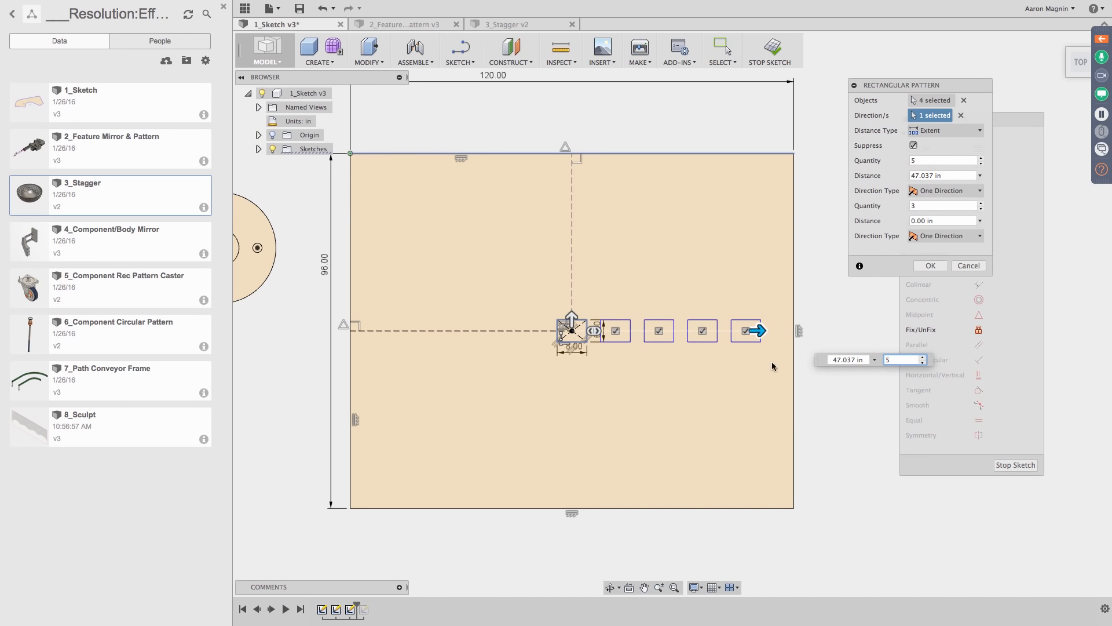
pyautogui.hotkey('shift', 'Tab')
pyautogui.moveTo(758, 330); pyautogui.dragTo(769, 330)
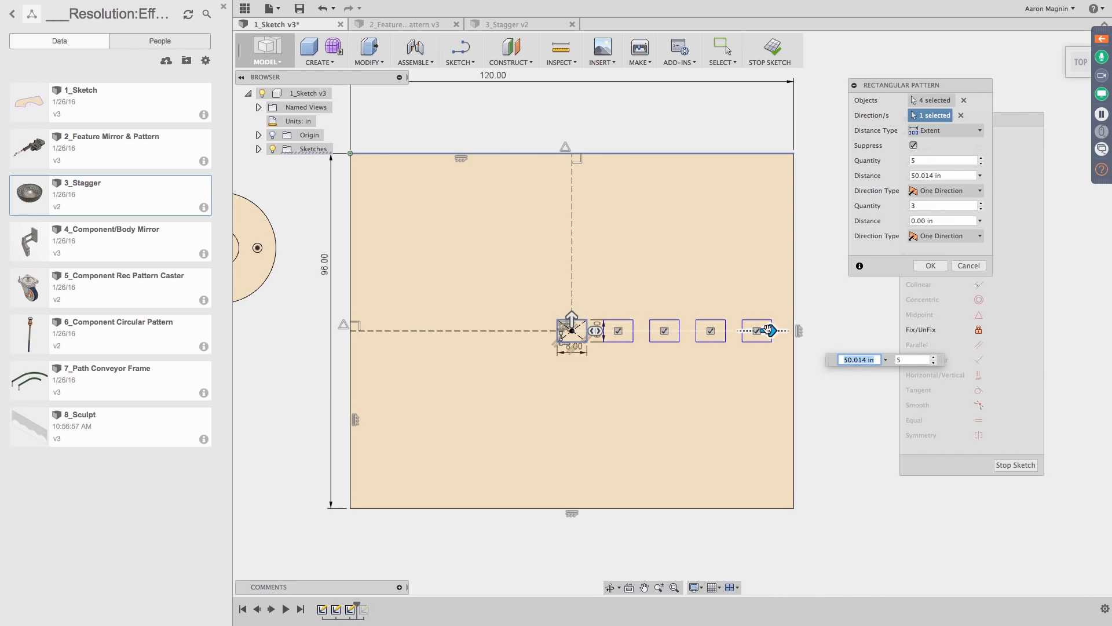
pyautogui.press('Tab')
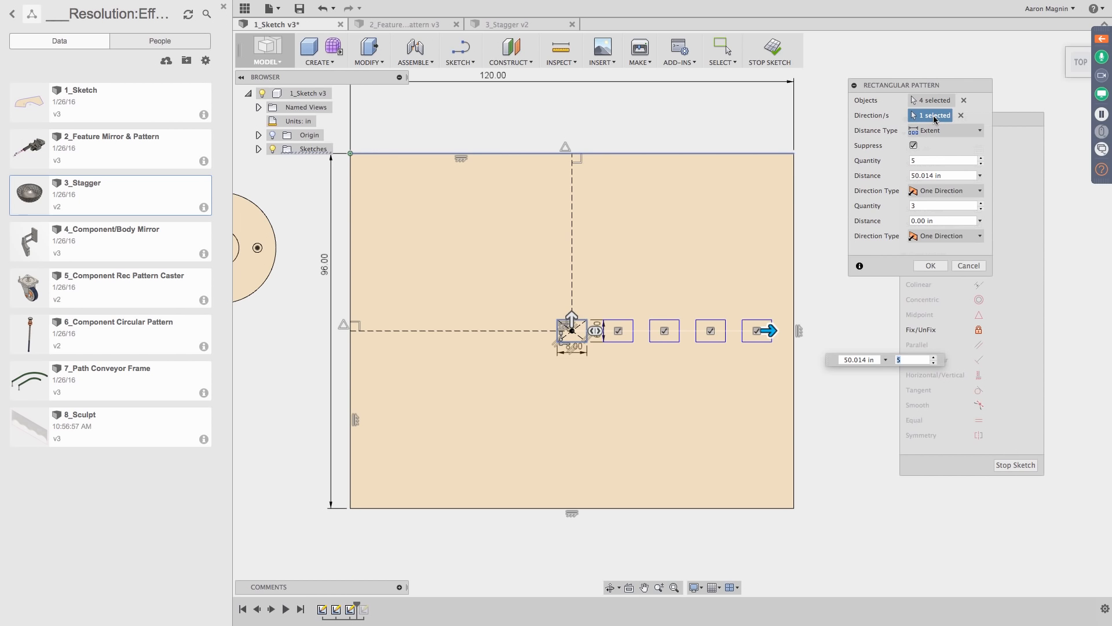
# Step: Add the sheet's left vertical edge as the second pattern direction
pyautogui.click(794, 210)
pyautogui.click(793, 212)
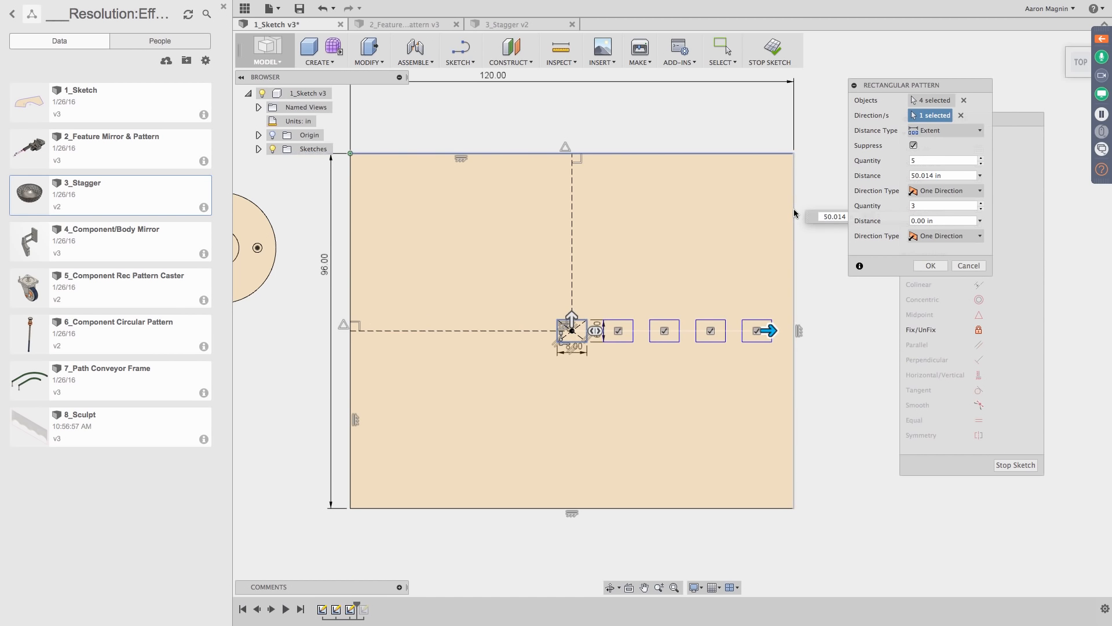
pyautogui.click(350, 267)
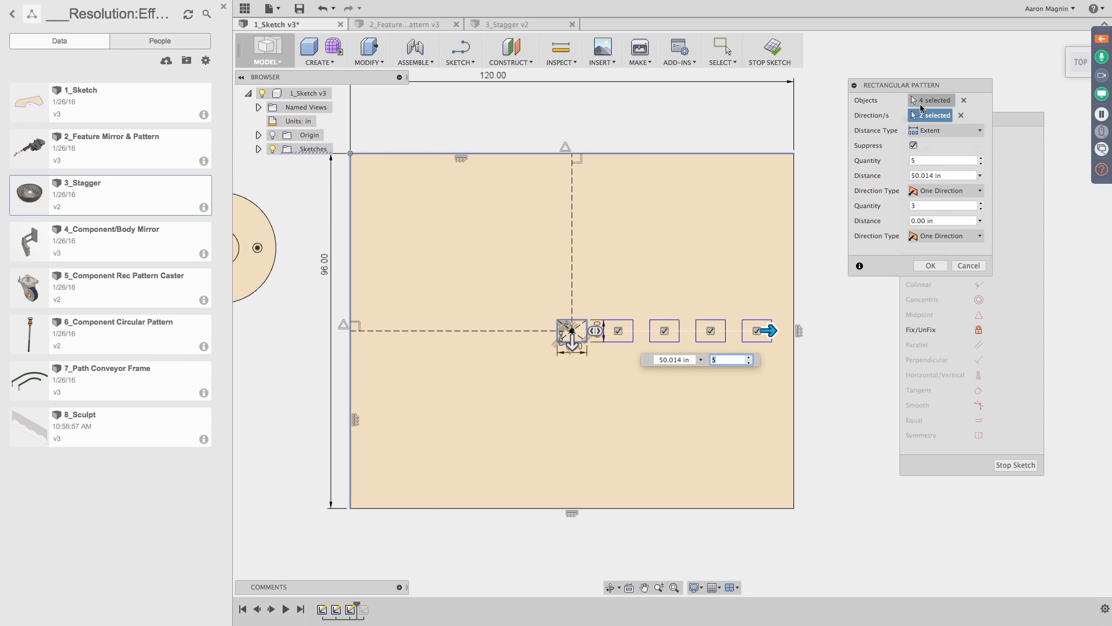
# Step: Extend the second pattern direction downward about 36.7 in with a quantity of 4
pyautogui.click(922, 220)
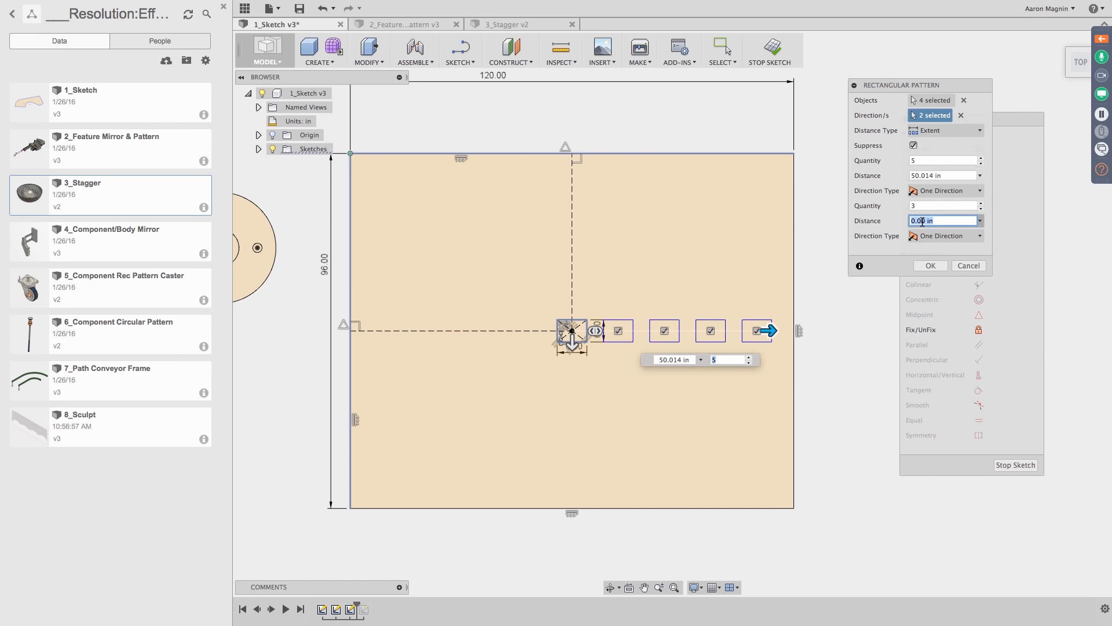
pyautogui.click(922, 220)
pyautogui.moveTo(570, 349); pyautogui.dragTo(539, 496)
pyautogui.click(724, 481)
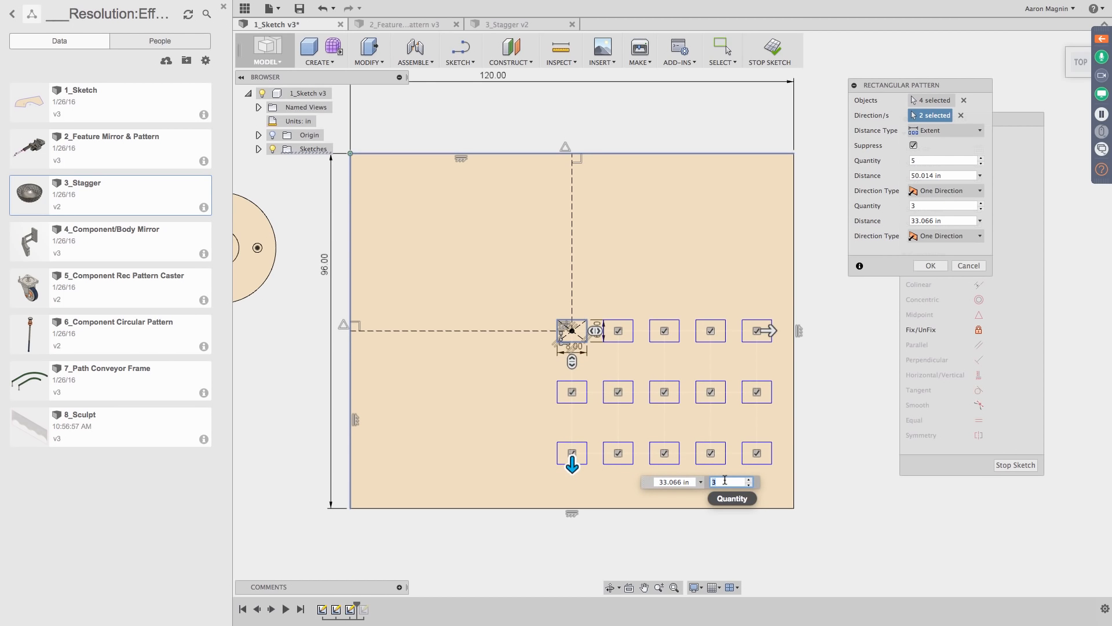
pyautogui.write('4')
pyautogui.press('Tab')
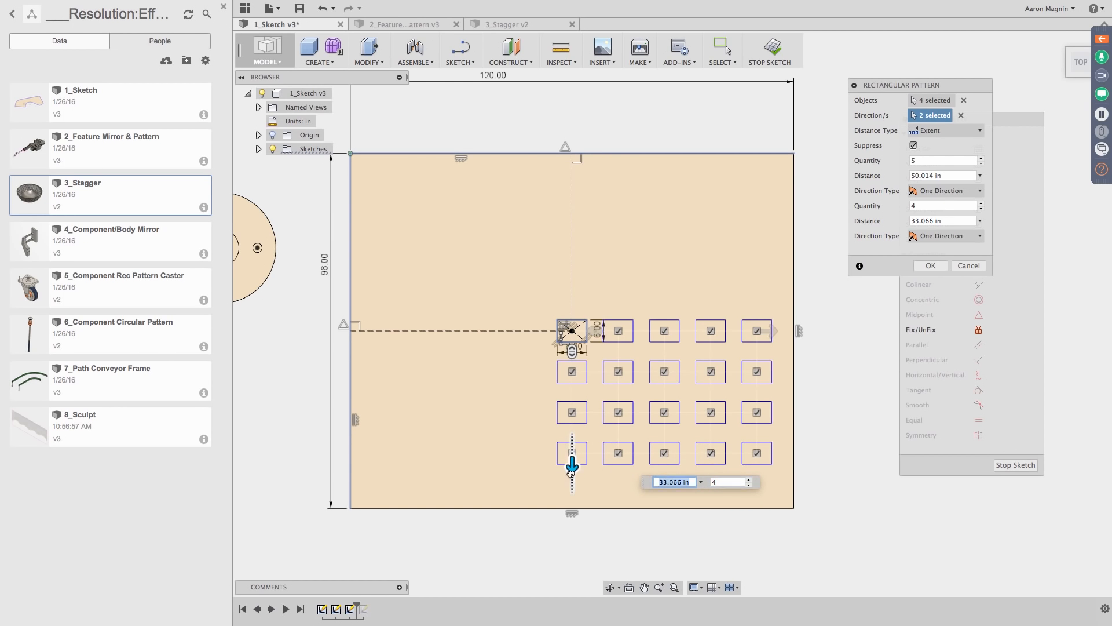
pyautogui.moveTo(570, 472); pyautogui.dragTo(565, 479)
pyautogui.press('Tab')
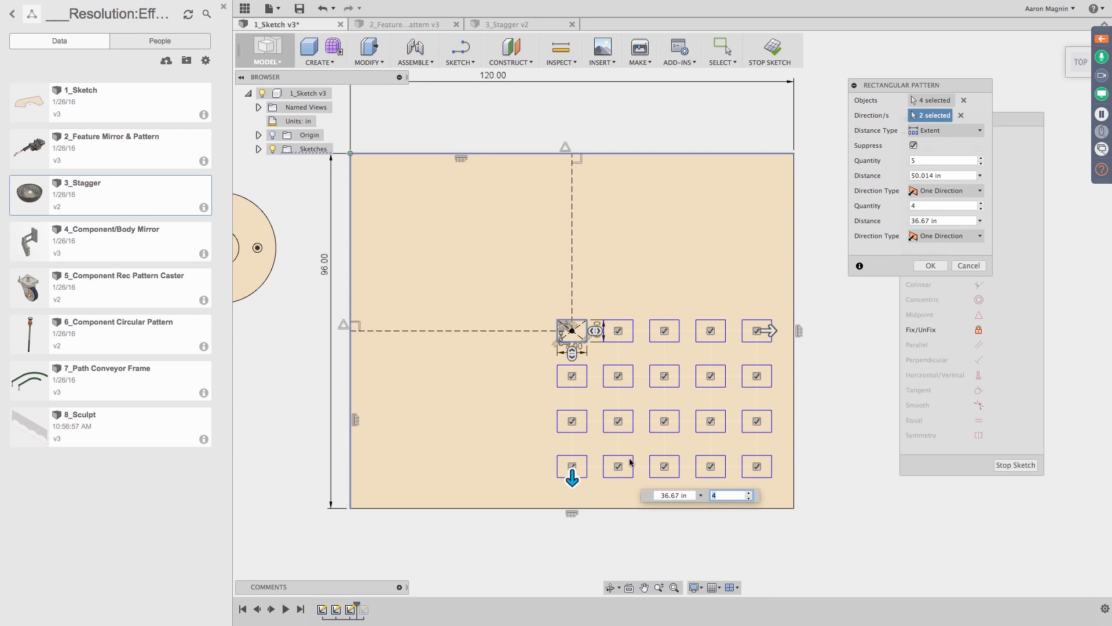
pyautogui.click(669, 494)
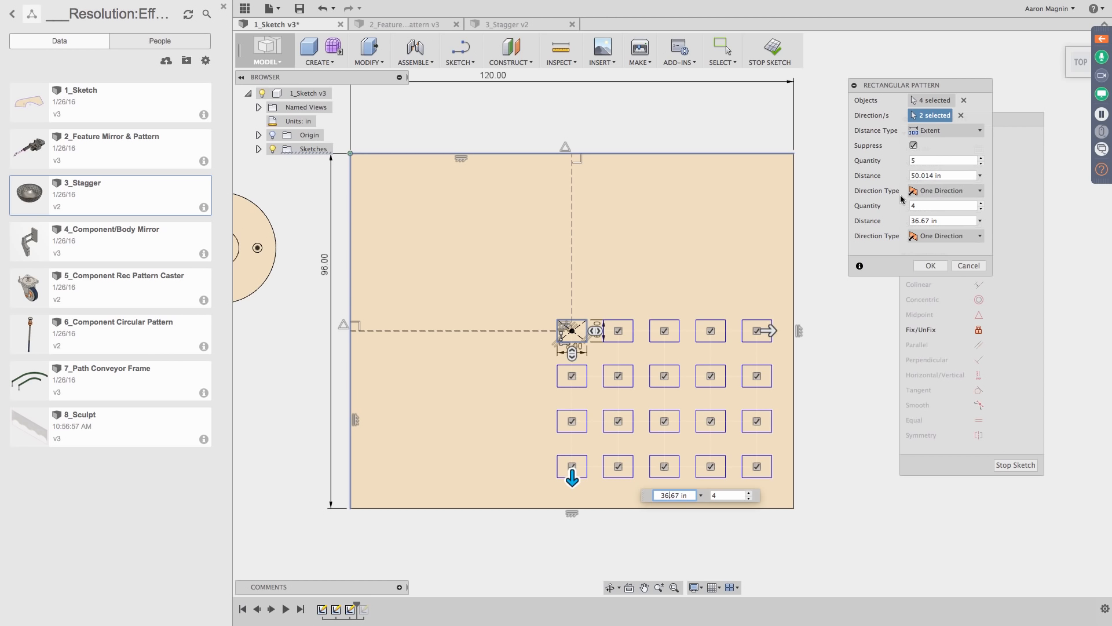
# Step: Set the direction type of both pattern directions to Symmetric
pyautogui.click(946, 196)
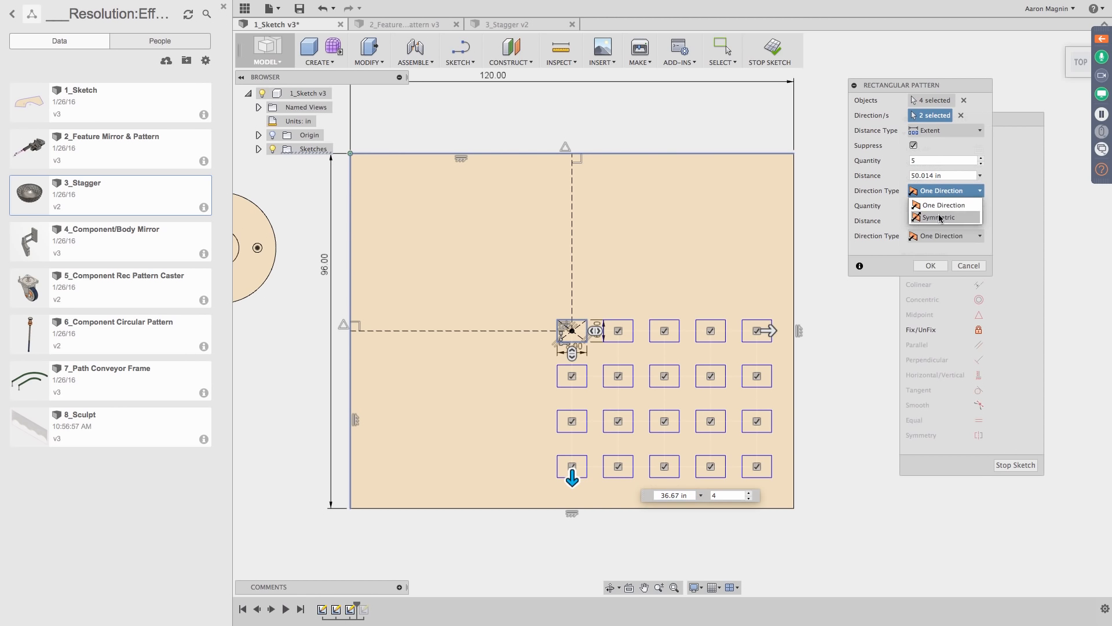
pyautogui.click(938, 217)
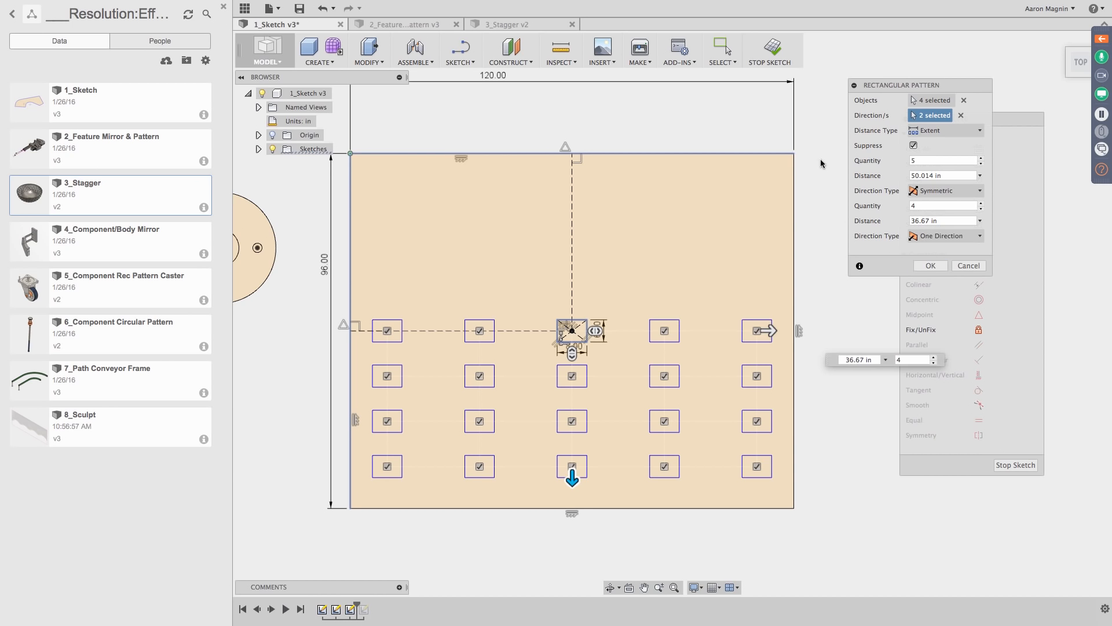
pyautogui.click(927, 241)
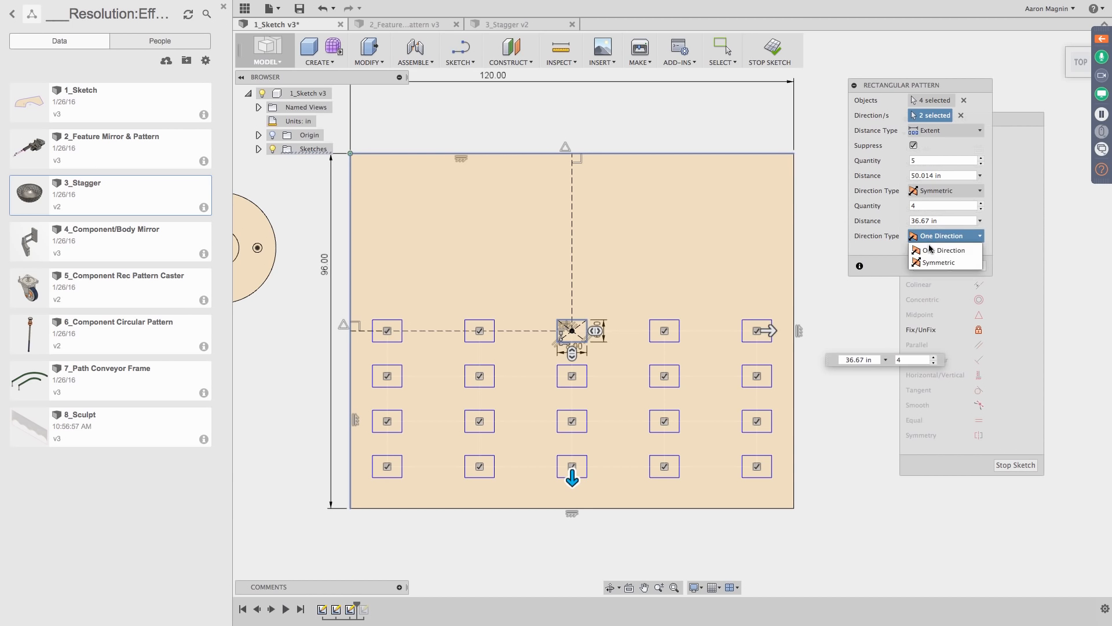
pyautogui.click(930, 262)
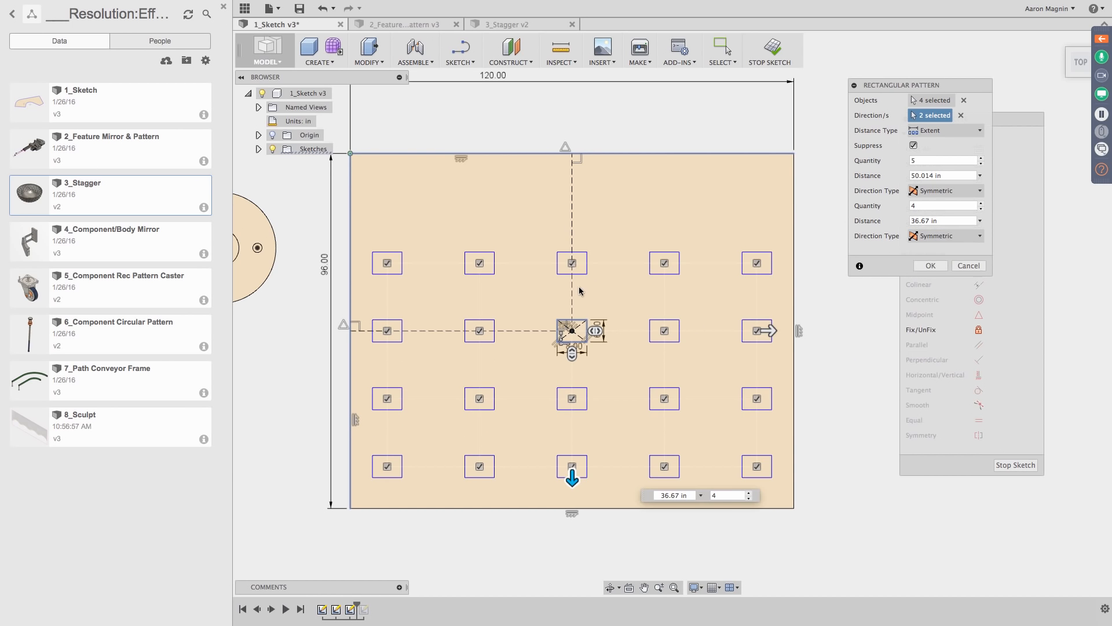
# Step: Set the vertical direction's quantity to 5 and accept the rectangular pattern
pyautogui.press('Tab')
pyautogui.write('5')
pyautogui.press('Return')
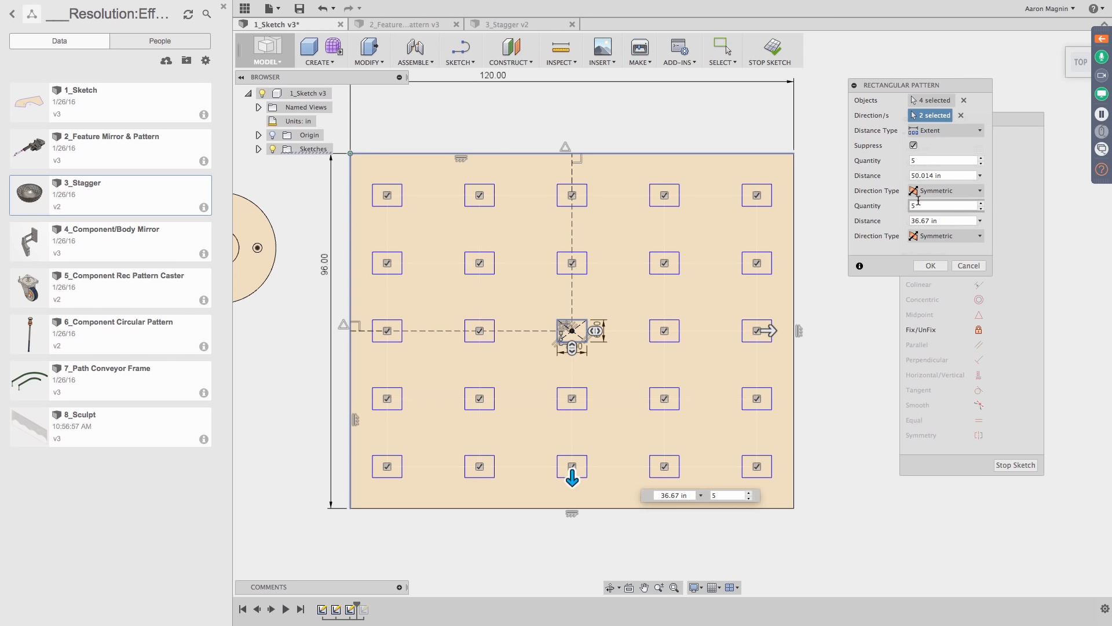
pyautogui.click(931, 266)
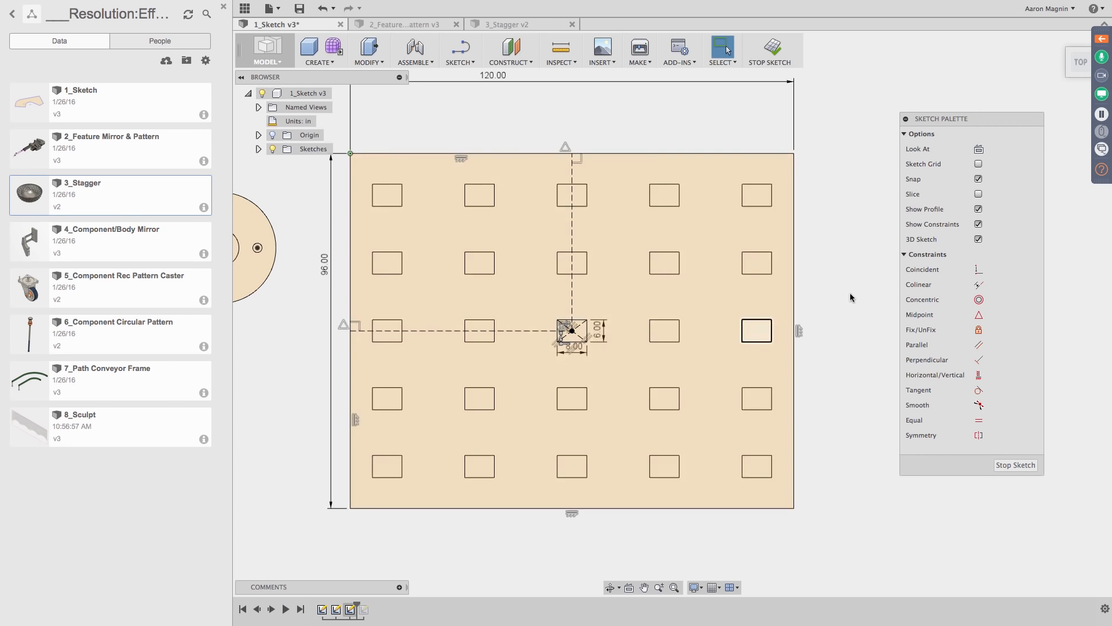
# Step: Finish the sheet sketch and roll the design history forward to the end to bring in the spline sketch
pyautogui.scroll(-5, 758, 283)
pyautogui.click(723, 46)
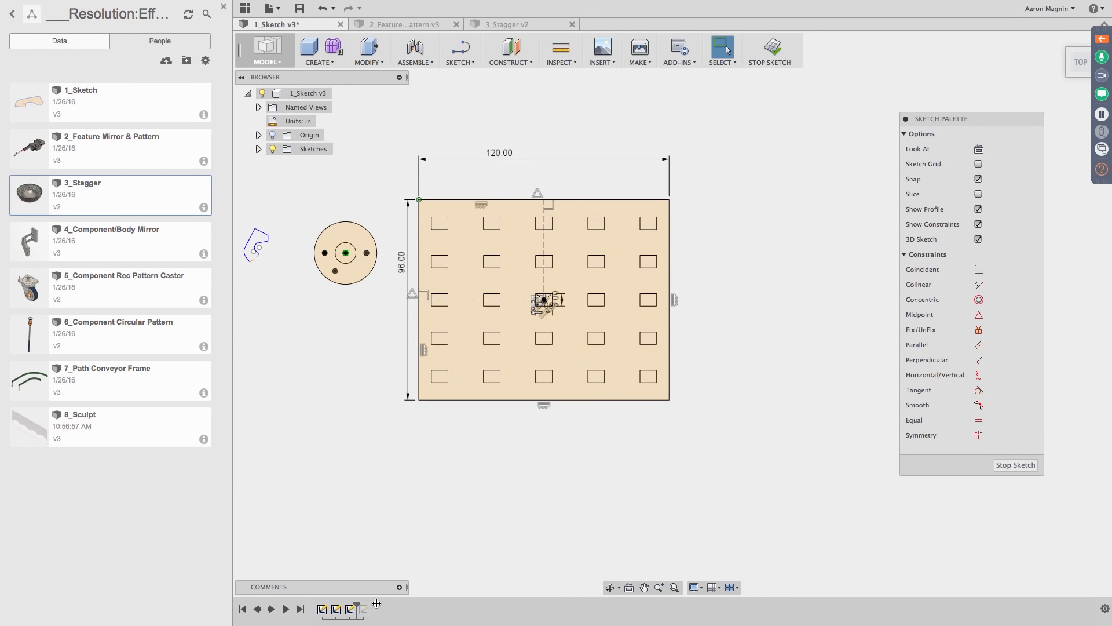
pyautogui.click(1015, 465)
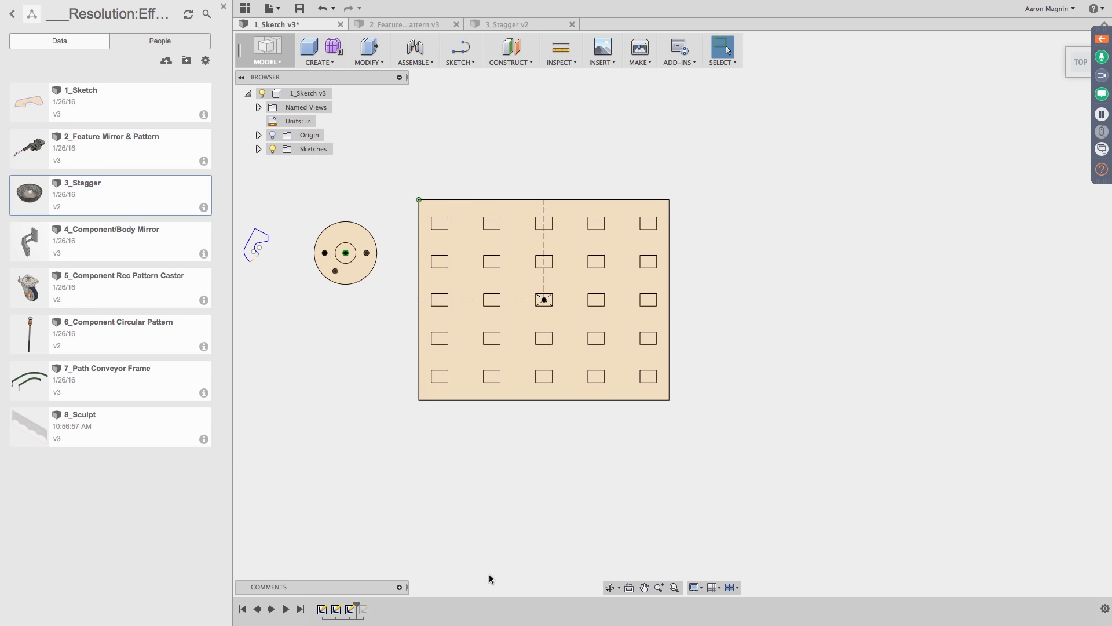
pyautogui.moveTo(357, 603); pyautogui.dragTo(402, 597)
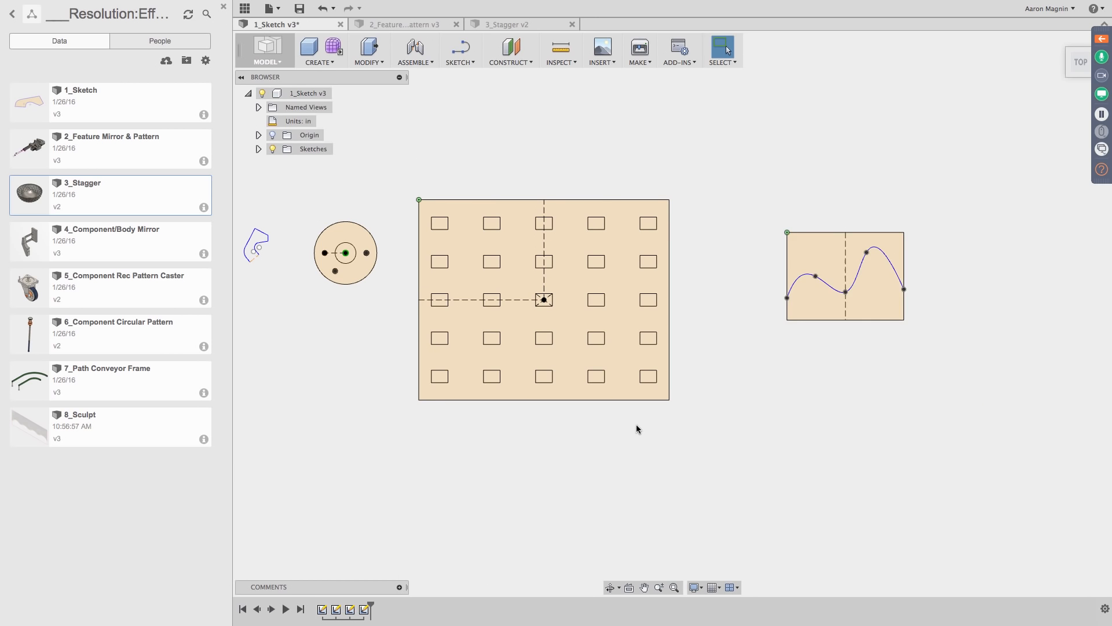
# Step: Reshape the spline in the rectangle by raising the interior fit points on either side of the dashed centre line
pyautogui.scroll(-1, 636, 426)
pyautogui.moveTo(829, 263)
pyautogui.mouseDown(button='middle')
pyautogui.moveTo(690, 293)
pyautogui.moveTo(675, 270)
pyautogui.mouseUp(button='middle')
pyautogui.scroll(5, 695, 294)
pyautogui.scroll(3, 709, 301)
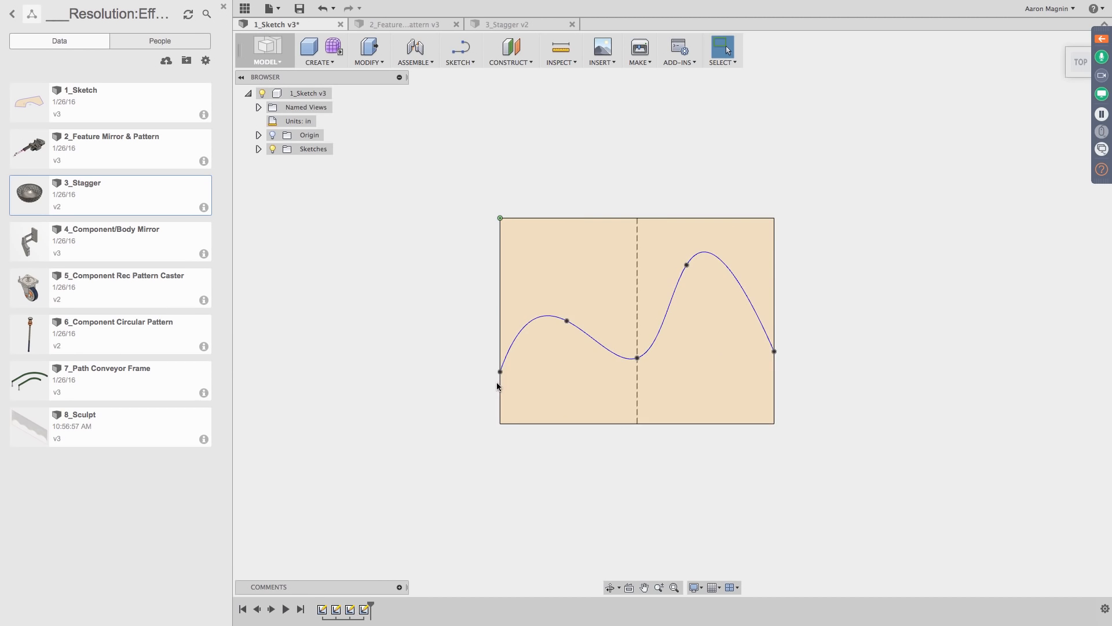
pyautogui.moveTo(568, 321); pyautogui.dragTo(587, 266)
pyautogui.moveTo(686, 266)
pyautogui.mouseDown()
pyautogui.moveTo(687, 288)
pyautogui.moveTo(688, 264)
pyautogui.mouseUp()
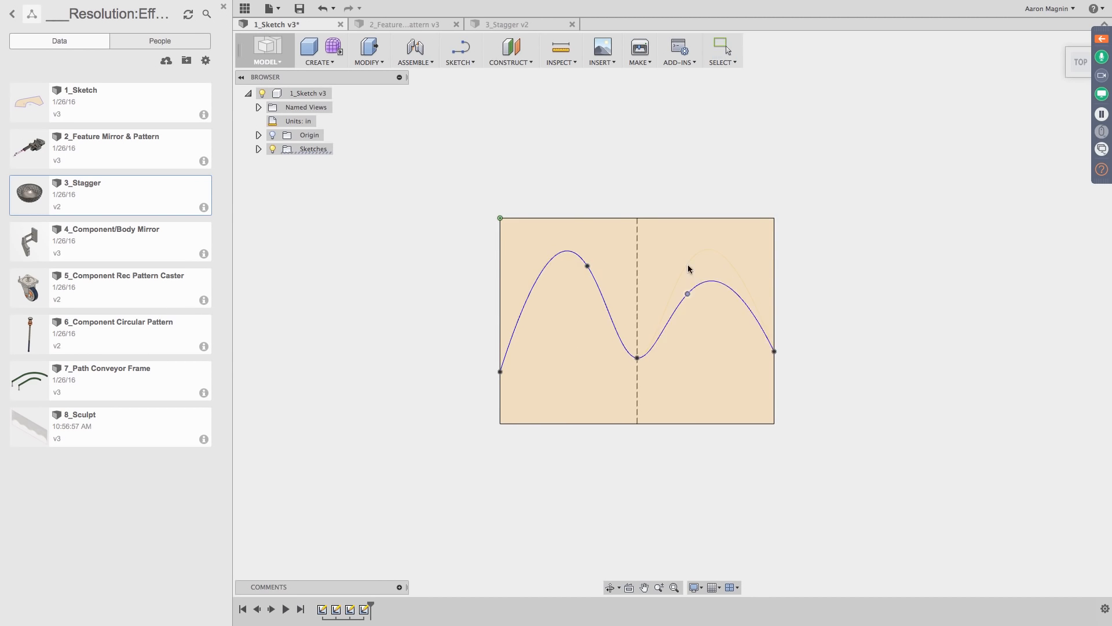
pyautogui.moveTo(592, 270); pyautogui.dragTo(577, 298)
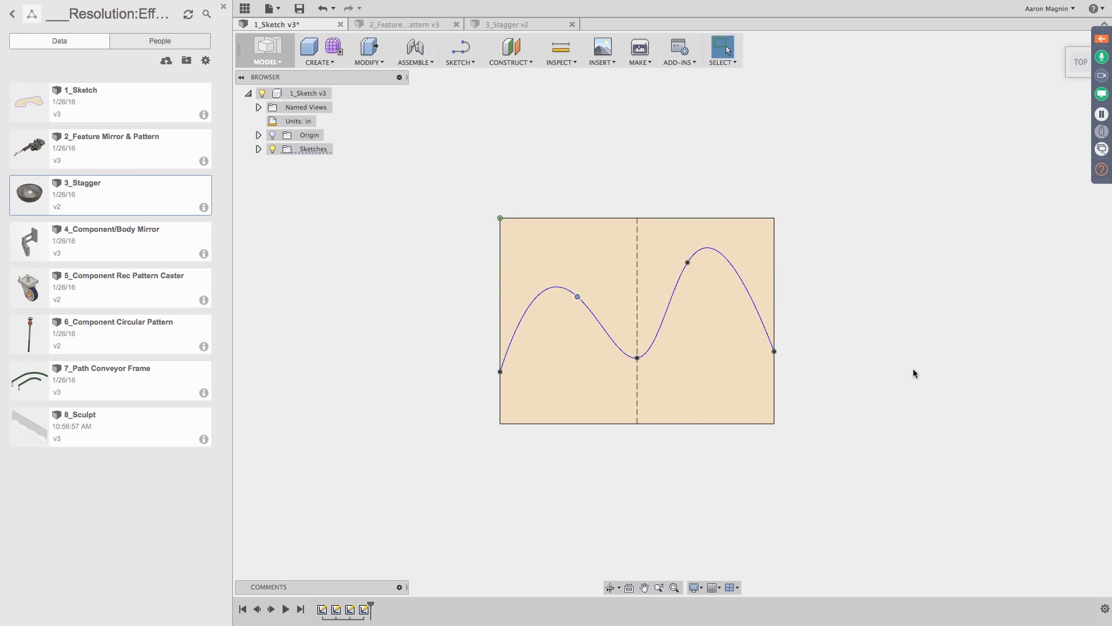
# Step: Pull the spline's middle fit point further down along the dashed centre line
pyautogui.moveTo(637, 357)
pyautogui.mouseDown()
pyautogui.moveTo(640, 249)
pyautogui.moveTo(610, 450)
pyautogui.moveTo(637, 374)
pyautogui.mouseUp()
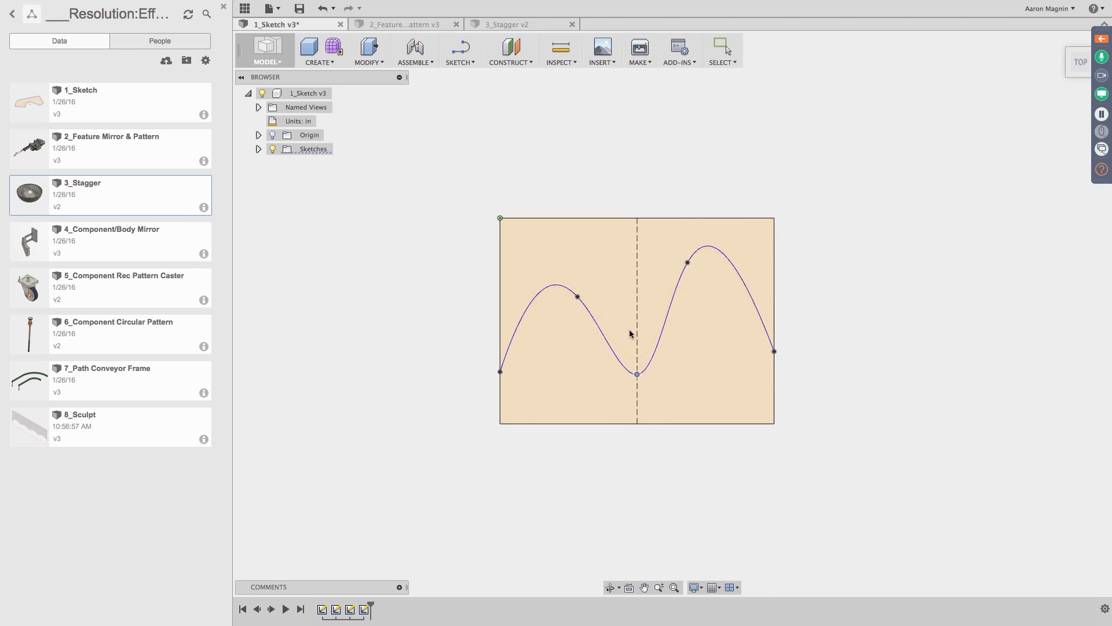
pyautogui.moveTo(630, 334)
pyautogui.mouseDown()
pyautogui.moveTo(635, 318)
pyautogui.moveTo(621, 416)
pyautogui.moveTo(635, 258)
pyautogui.moveTo(613, 389)
pyautogui.mouseUp()
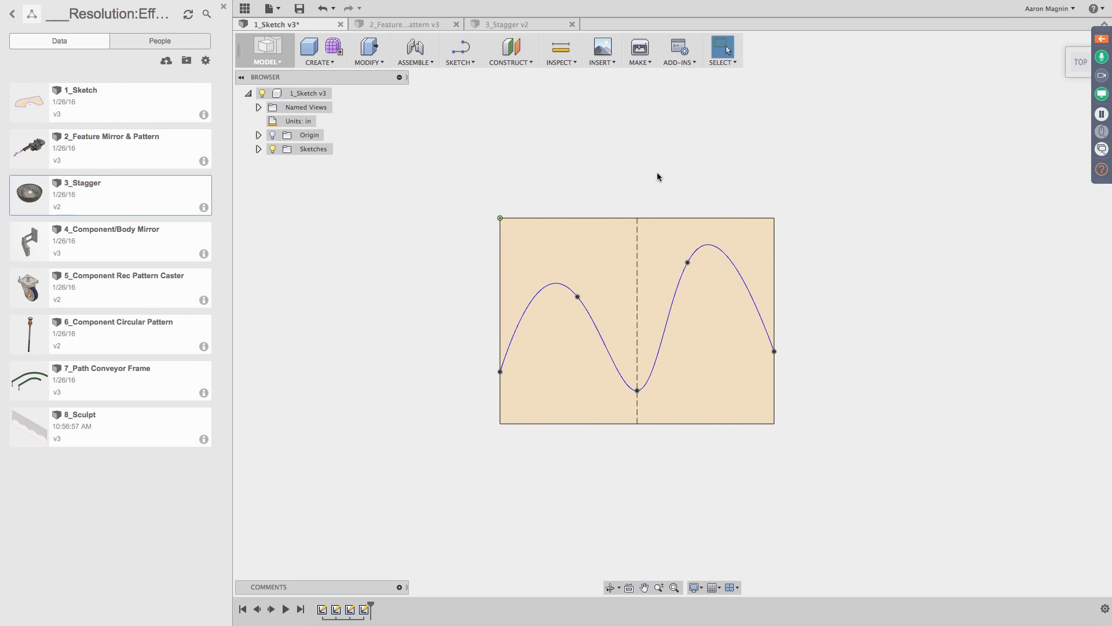
pyautogui.moveTo(656, 172); pyautogui.dragTo(618, 162, button='middle')
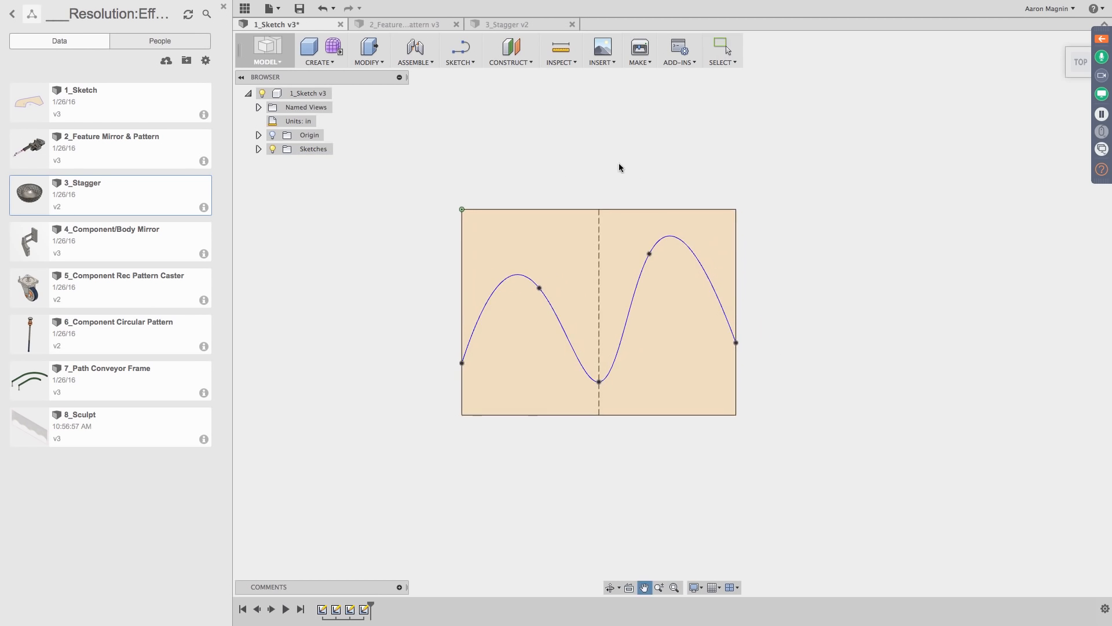
# Step: Edit the spline sketch and constrain the spline's two end points to be symmetric about the dashed centre line
pyautogui.click(467, 61)
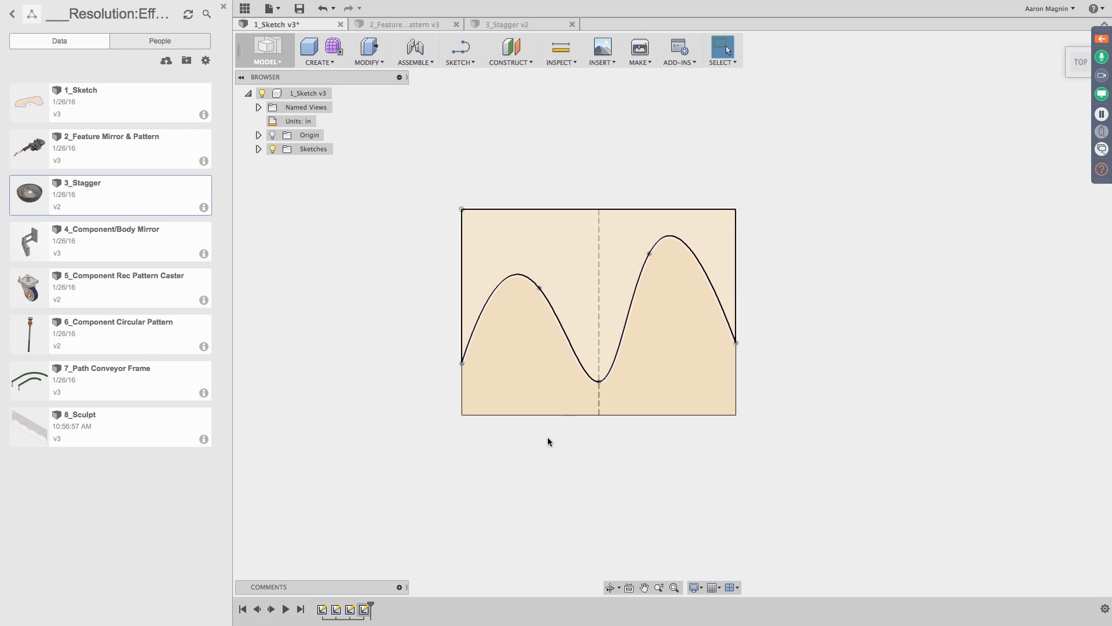
pyautogui.doubleClick(364, 610)
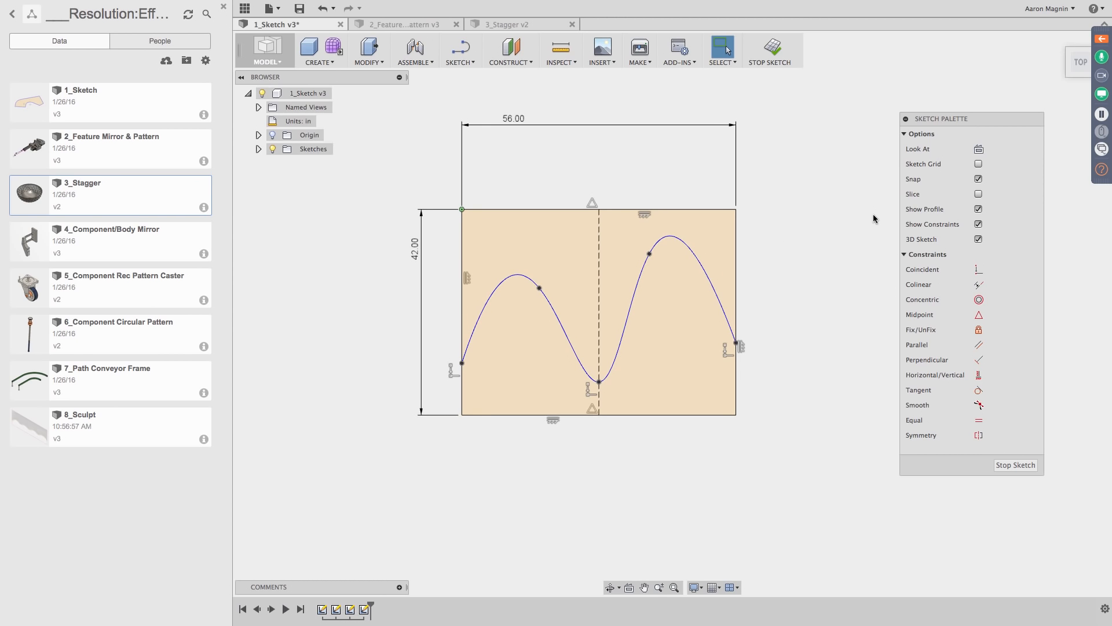
pyautogui.click(979, 439)
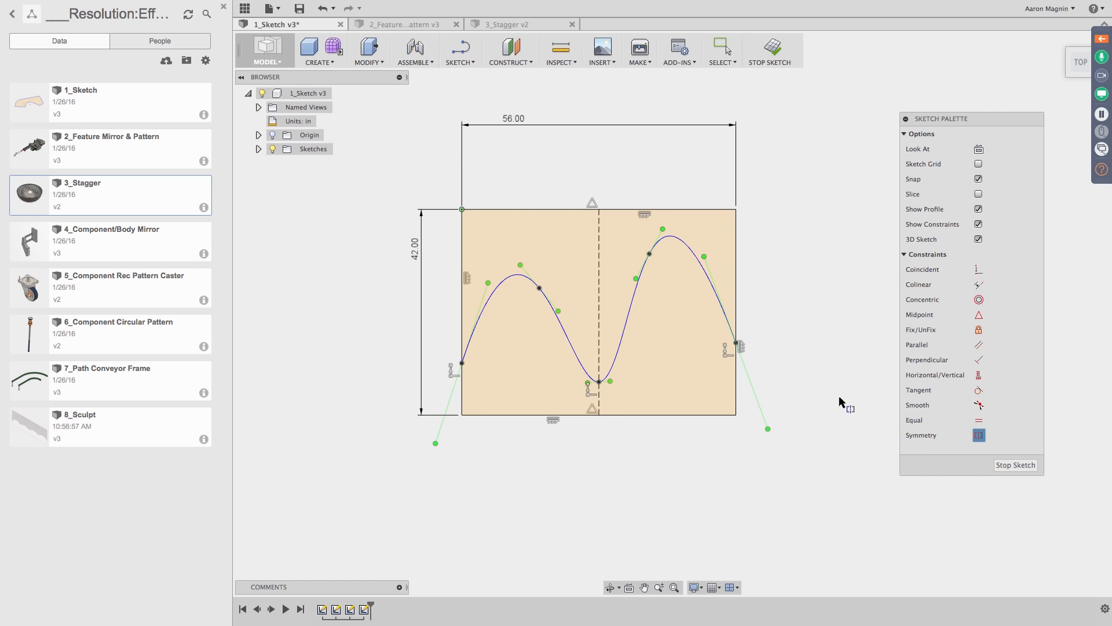
pyautogui.click(736, 343)
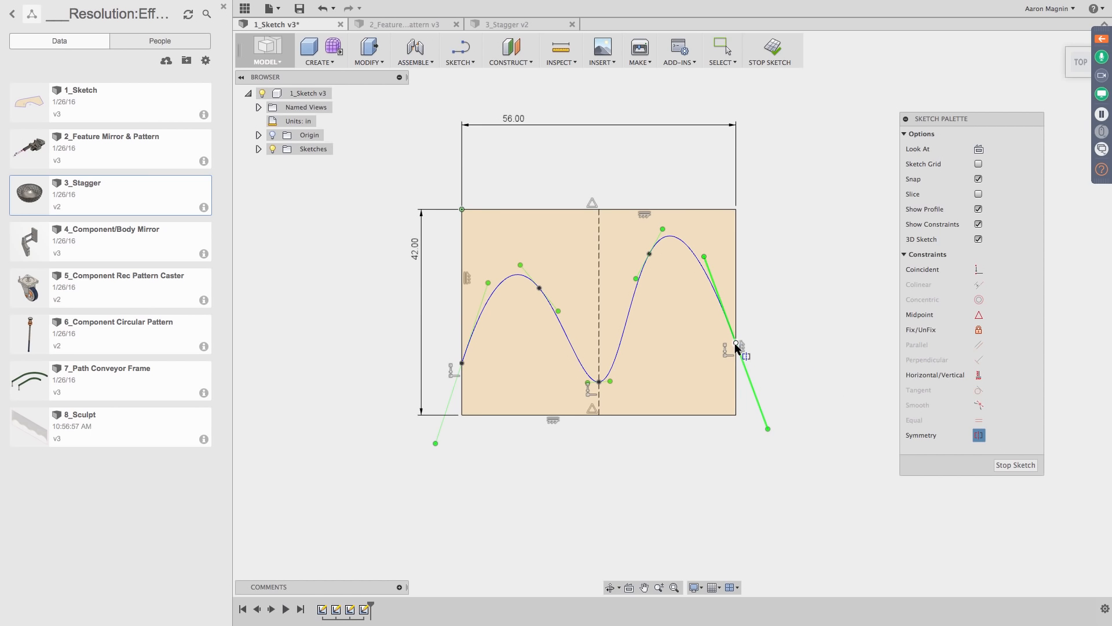
pyautogui.click(461, 363)
pyautogui.click(600, 262)
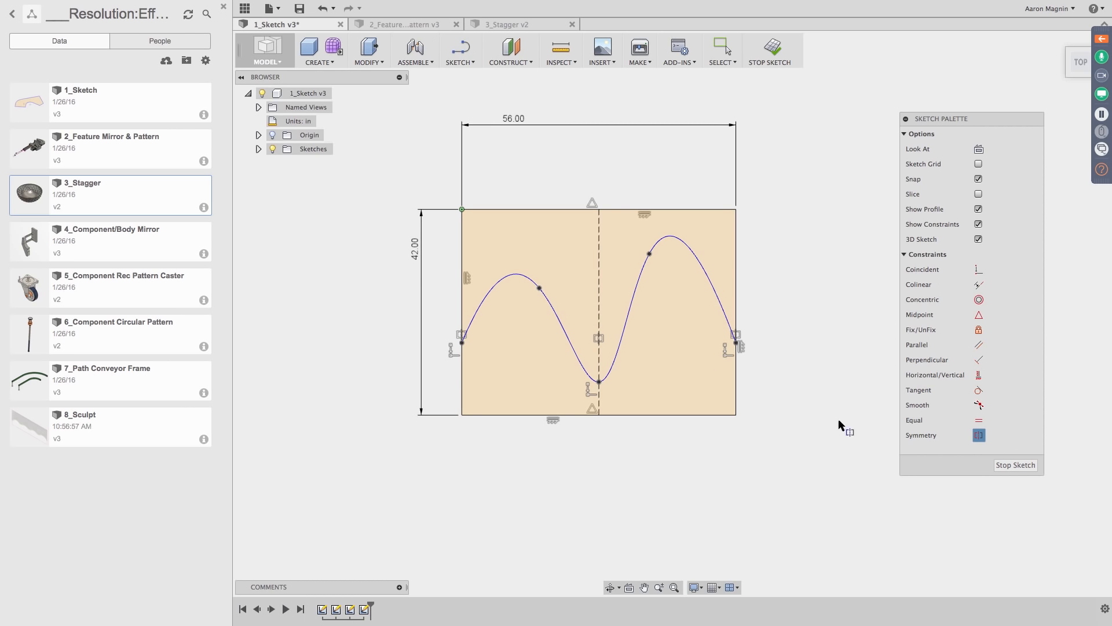
# Step: Apply a Symmetry constraint to the two interior fit points about the dashed centre line and finish the constraint command
pyautogui.click(539, 288)
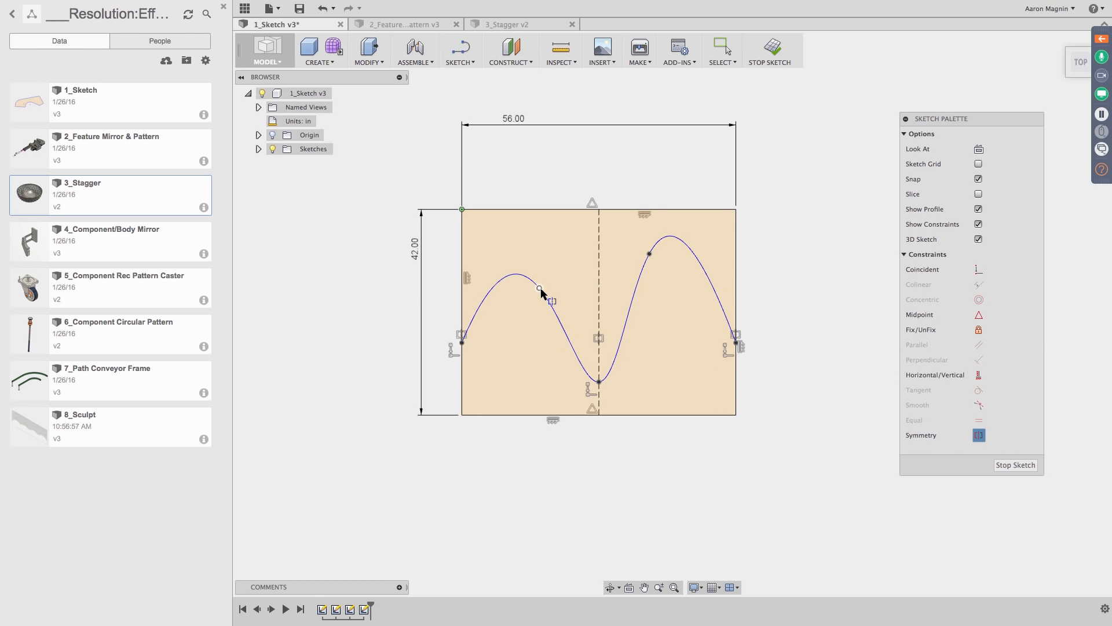
pyautogui.click(650, 253)
pyautogui.click(598, 265)
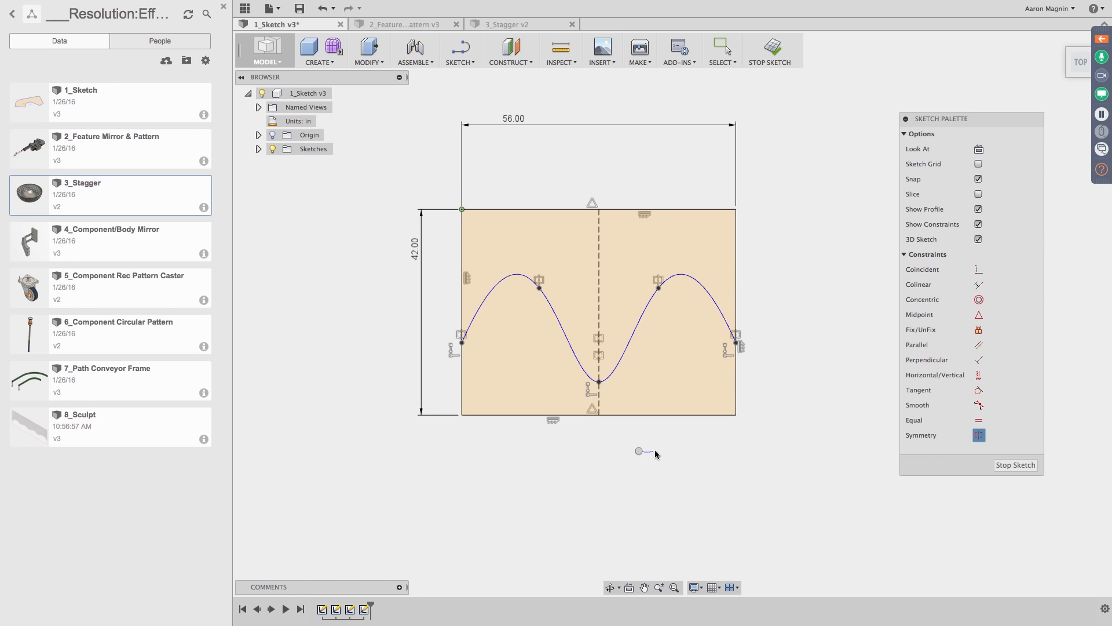
pyautogui.rightClick(677, 450)
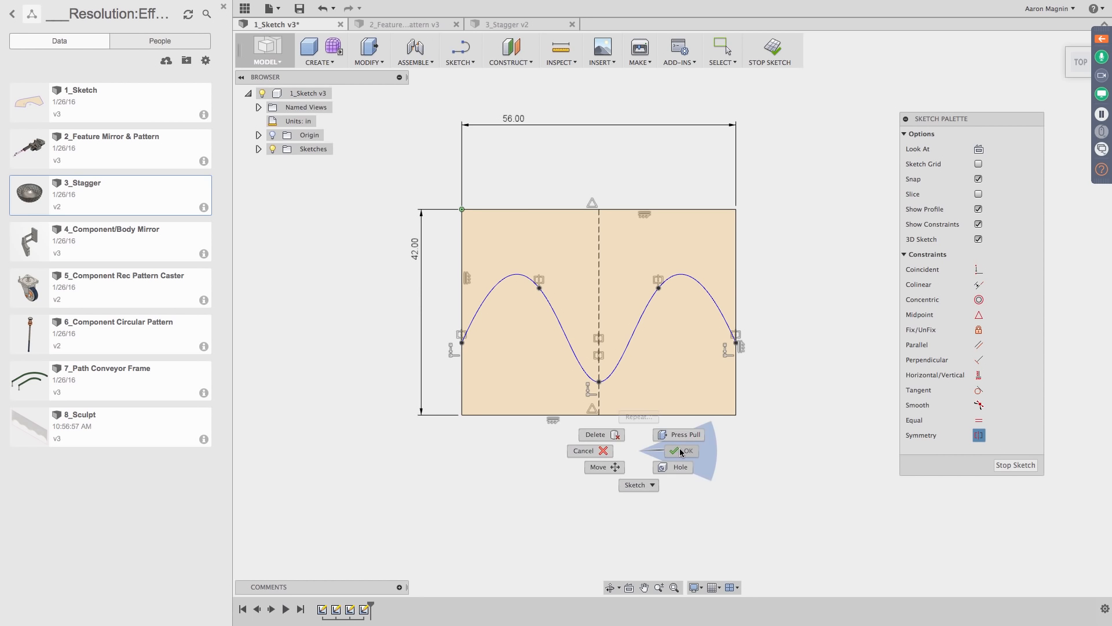
pyautogui.click(683, 447)
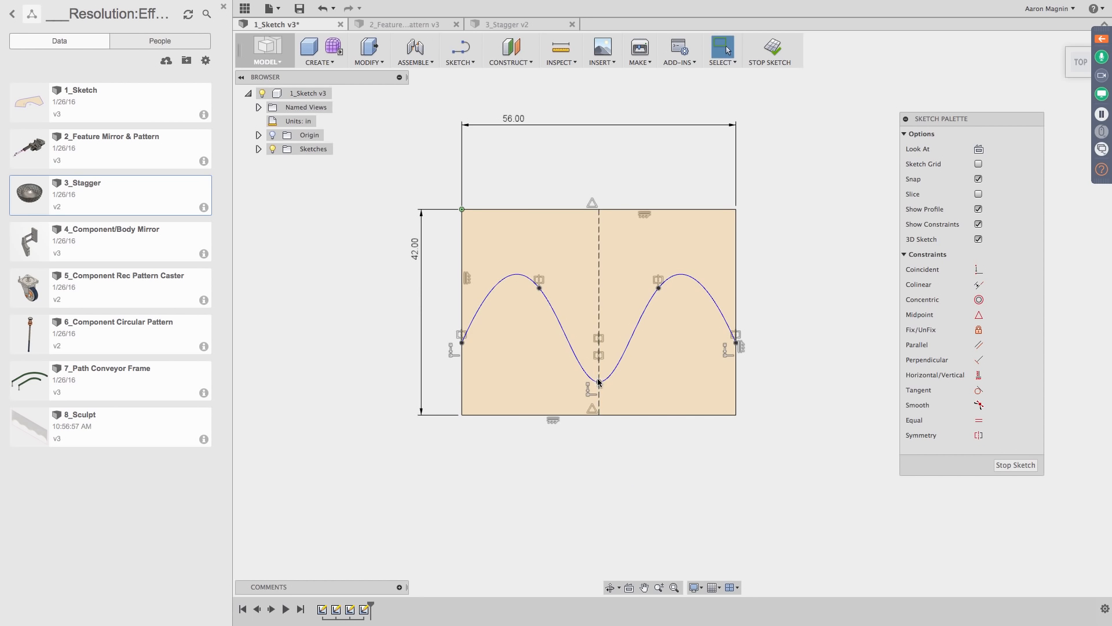
# Step: Raise the spline's middle fit point slightly along the centre line and finish the sketch
pyautogui.moveTo(599, 380)
pyautogui.mouseDown()
pyautogui.moveTo(598, 251)
pyautogui.moveTo(592, 383)
pyautogui.mouseUp()
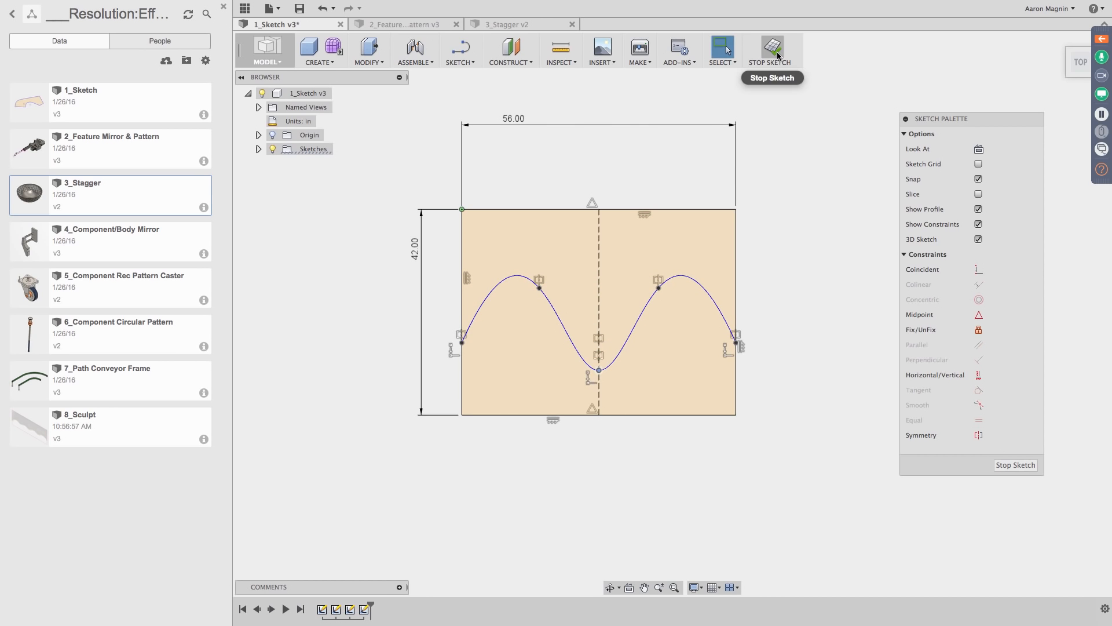
pyautogui.click(774, 49)
# Step: Extrude the profile below the spline about 33 in to one side as a new body
pyautogui.moveTo(623, 253)
pyautogui.keyDown('shift'); pyautogui.mouseDown(button='middle')
pyautogui.moveTo(624, 225)
pyautogui.moveTo(610, 383)
pyautogui.mouseUp(button='middle'); pyautogui.keyUp('shift')
pyautogui.moveTo(601, 176); pyautogui.dragTo(699, 106, button='right')
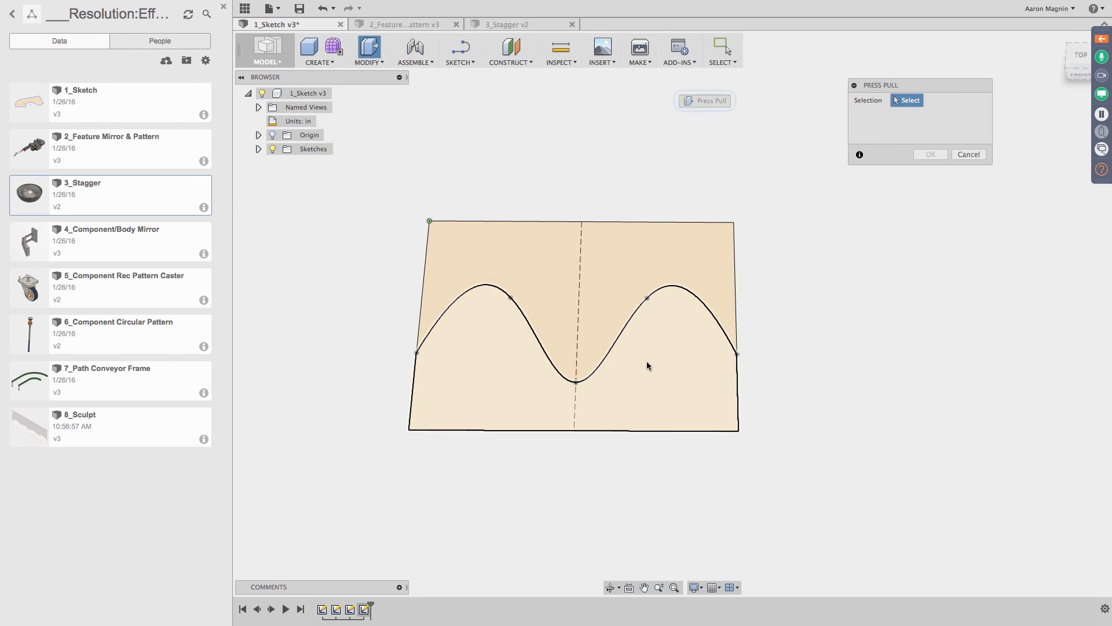
pyautogui.click(623, 340)
pyautogui.moveTo(595, 363); pyautogui.dragTo(589, 263)
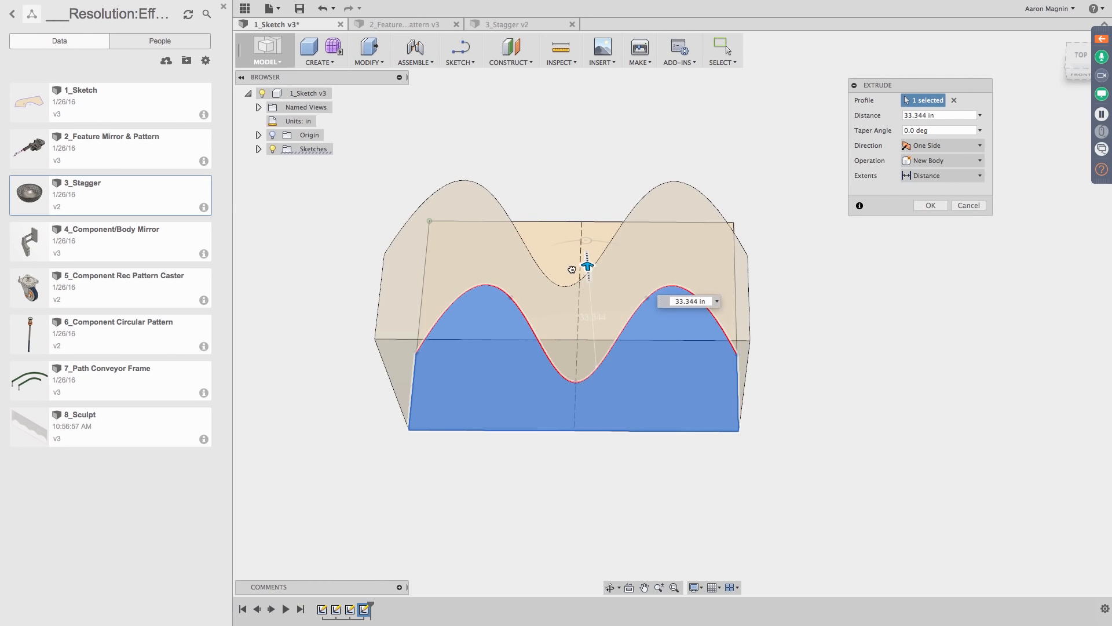
pyautogui.moveTo(822, 363); pyautogui.dragTo(934, 336, button='right')
# Step: Hide the Laser, Flange and Mirror sketches and show the SYM Rel sketch on the extruded body
pyautogui.keyDown('shift'); pyautogui.moveTo(825, 426); pyautogui.dragTo(718, 311, button='middle'); pyautogui.keyUp('shift')
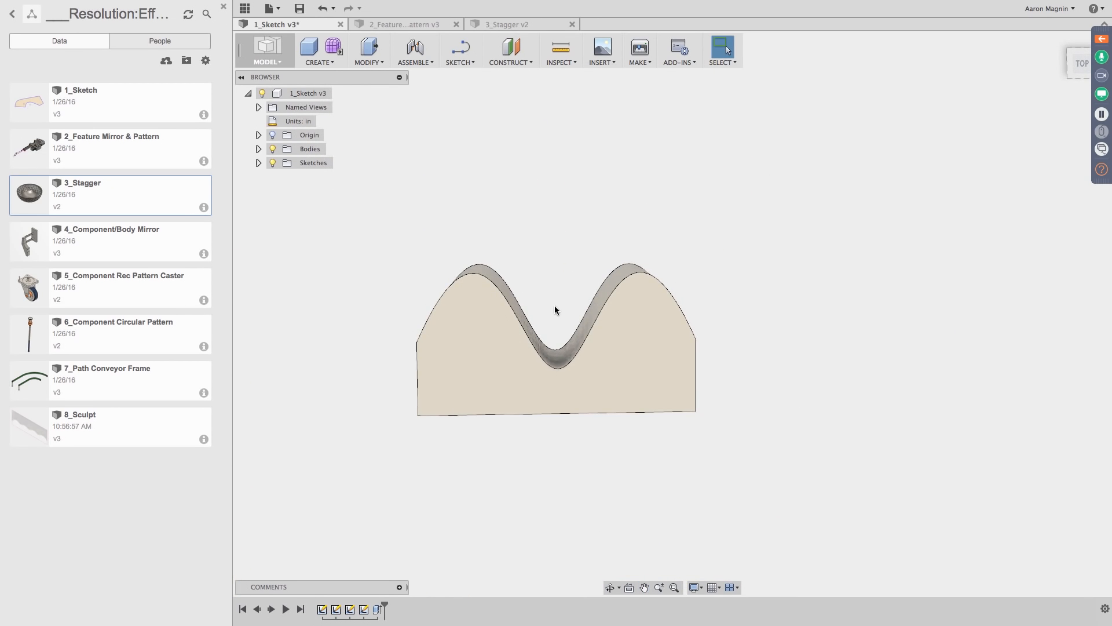
pyautogui.click(259, 163)
pyautogui.click(284, 204)
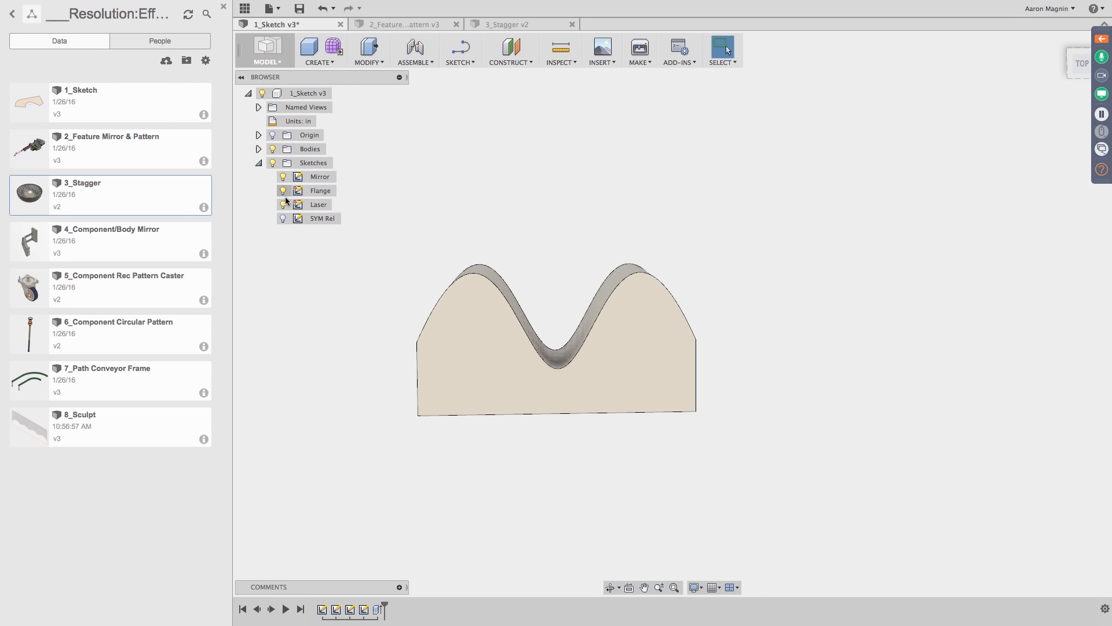
pyautogui.click(283, 190)
pyautogui.click(285, 180)
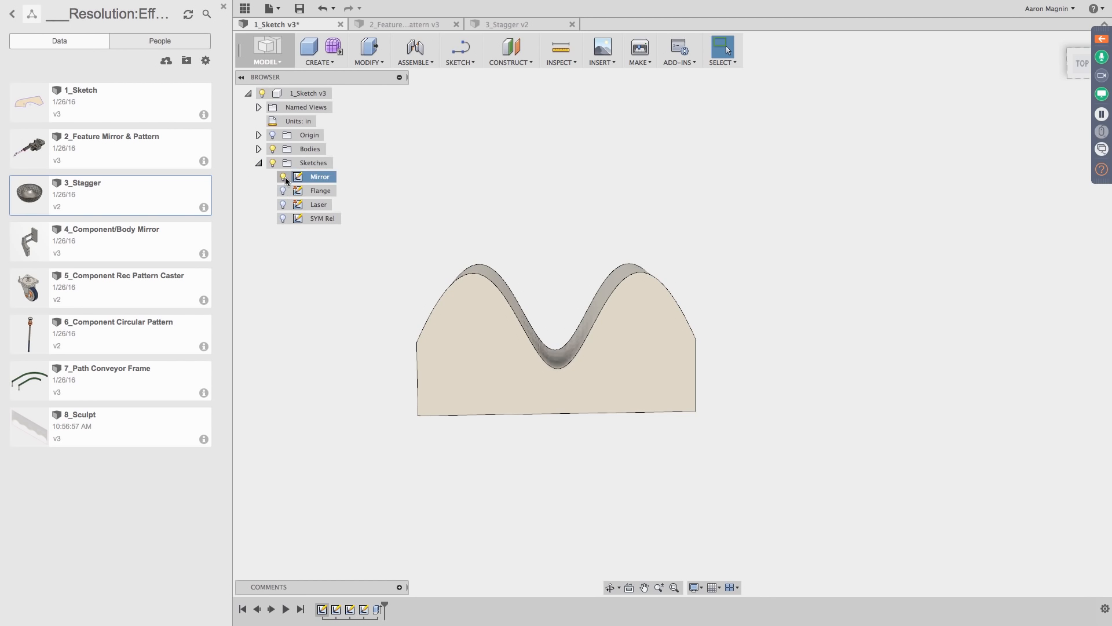
pyautogui.click(283, 218)
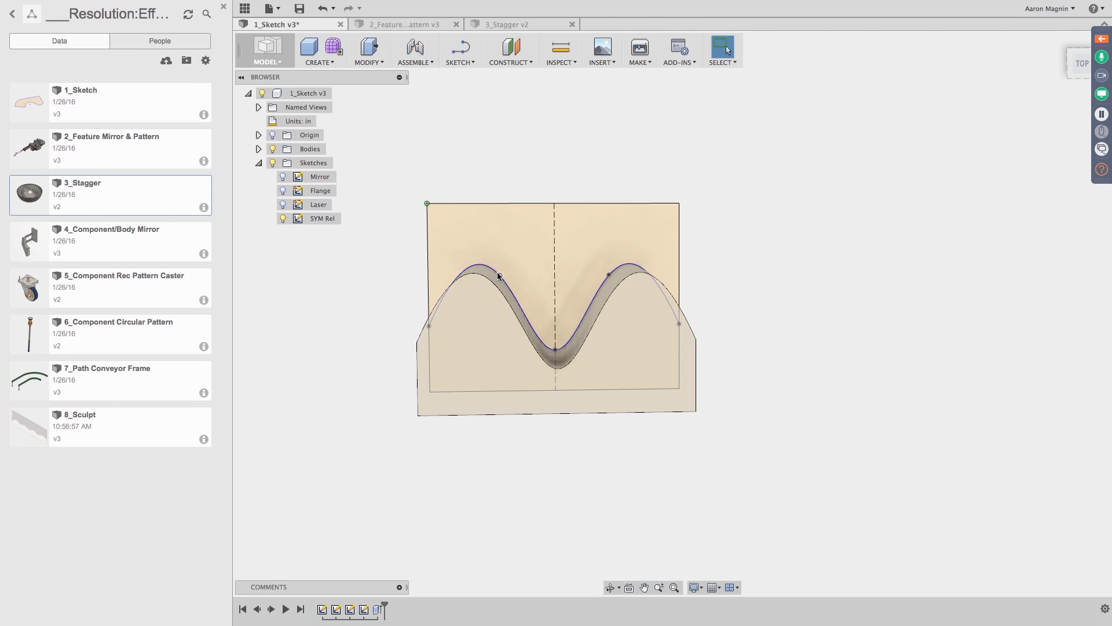
# Step: Reshape the symmetric spline into a single central peak by raising its middle and end points and adjusting the interior pair
pyautogui.moveTo(501, 274); pyautogui.dragTo(494, 318)
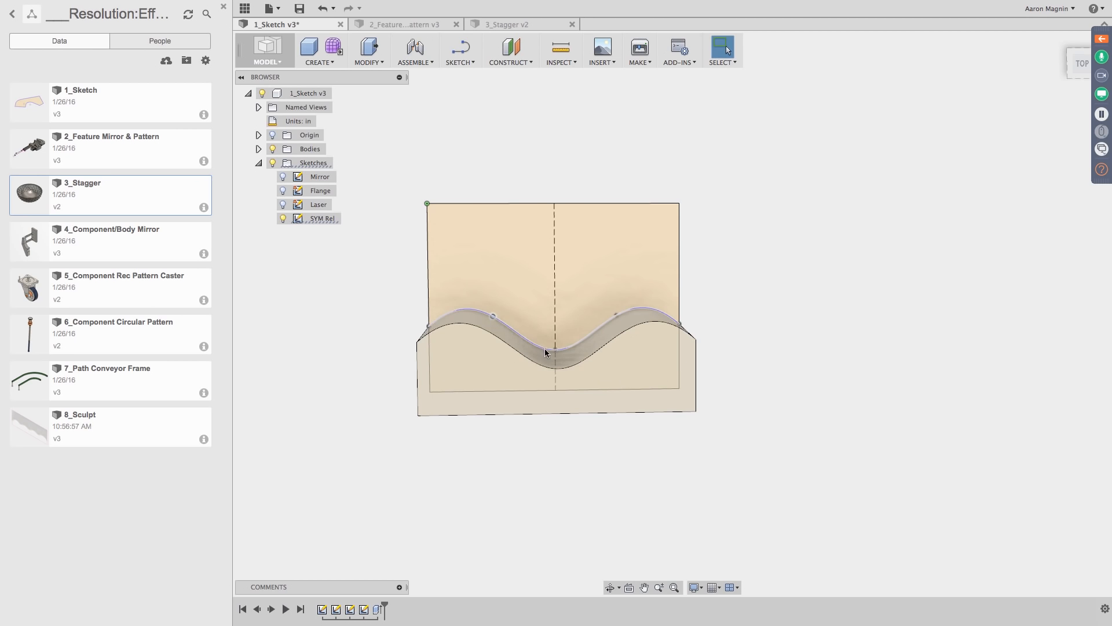
pyautogui.moveTo(554, 350); pyautogui.dragTo(552, 237)
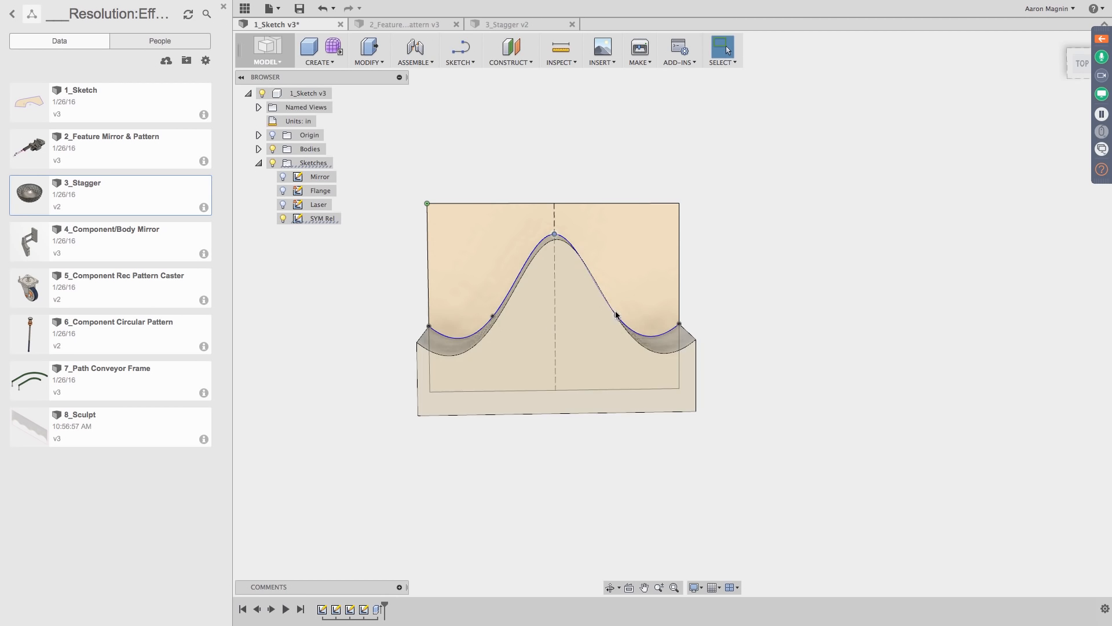
pyautogui.moveTo(617, 314); pyautogui.dragTo(614, 334)
pyautogui.moveTo(684, 327); pyautogui.dragTo(600, 288)
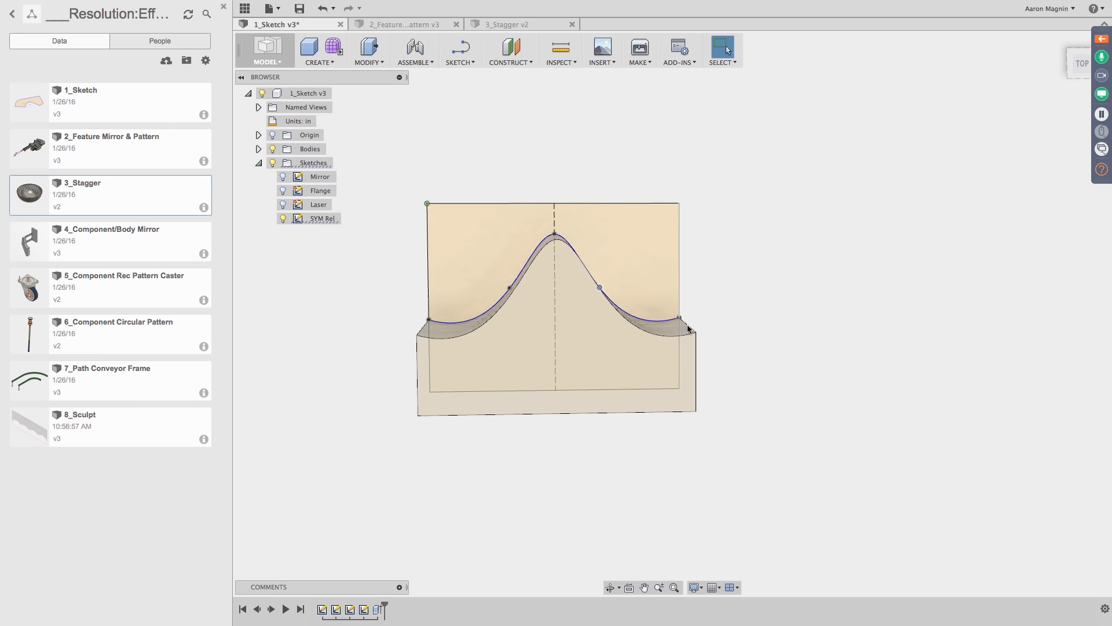
pyautogui.moveTo(680, 318); pyautogui.dragTo(678, 301)
pyautogui.moveTo(600, 289); pyautogui.dragTo(603, 282)
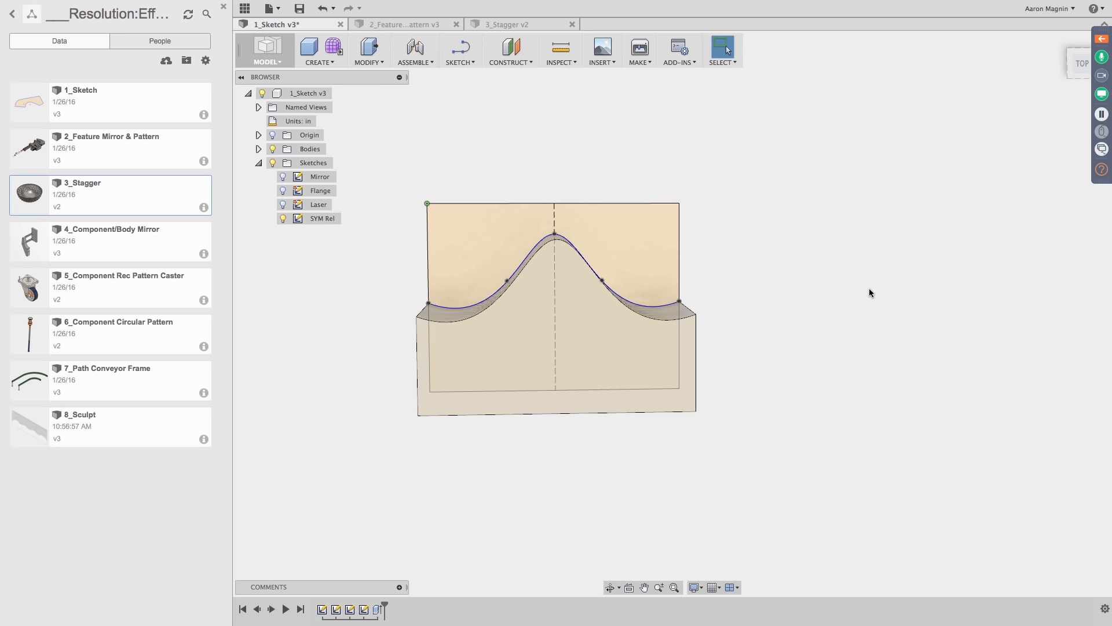
# Step: Switch to the 2_Feature Mirror & Pattern design and bring the wrench's half-handle sketch profile into view
pyautogui.click(415, 26)
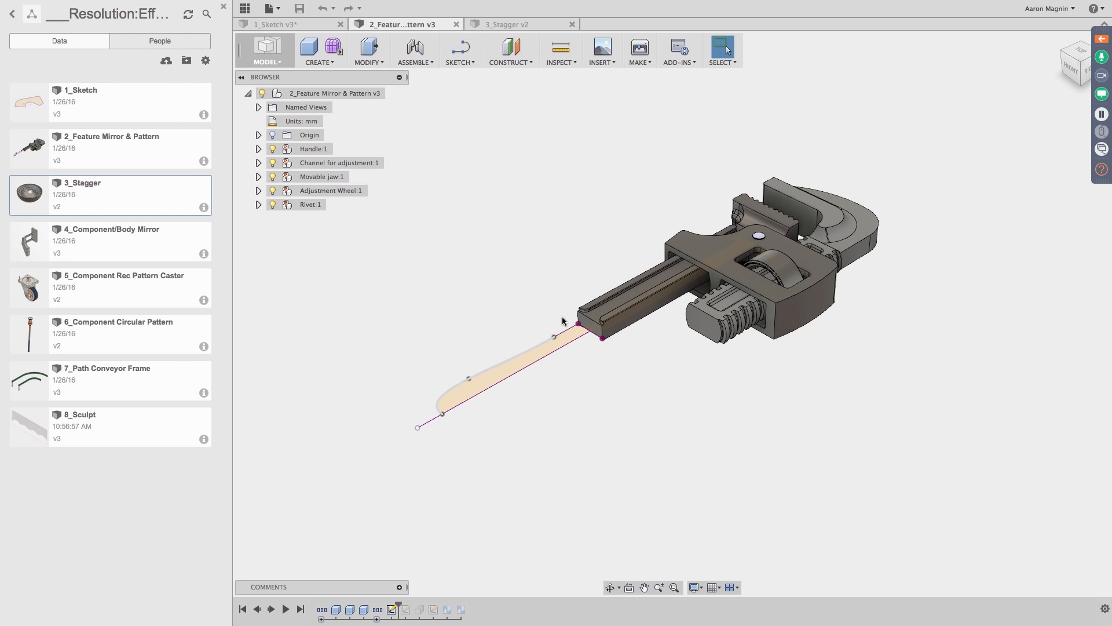
pyautogui.moveTo(571, 273)
pyautogui.mouseDown(button='middle')
pyautogui.moveTo(698, 276)
pyautogui.moveTo(593, 280)
pyautogui.mouseUp(button='middle')
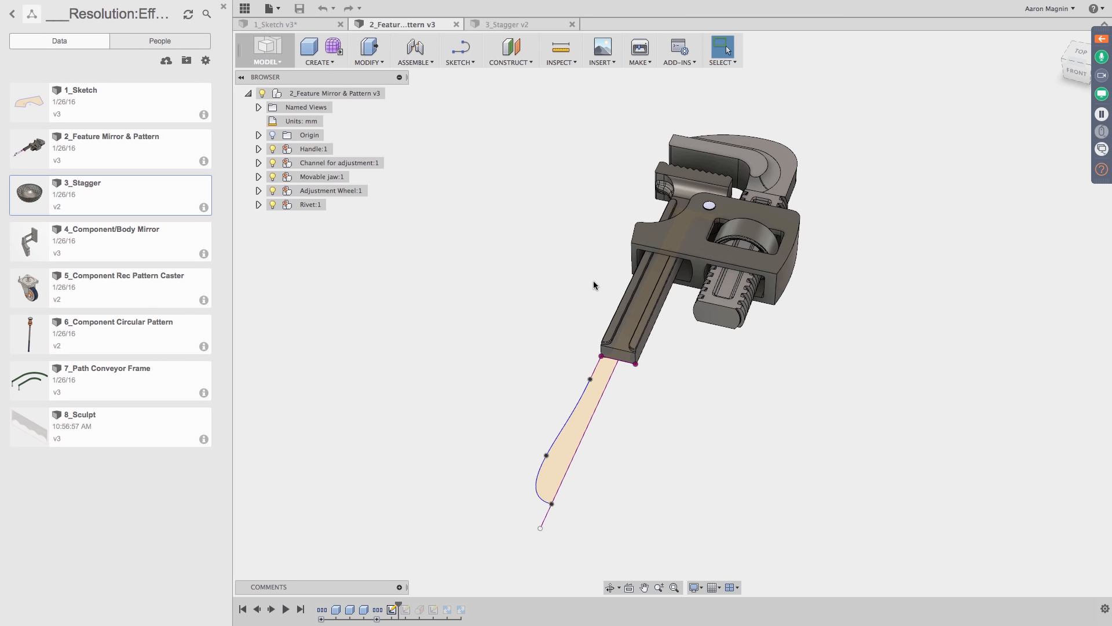
pyautogui.scroll(5, 585, 360)
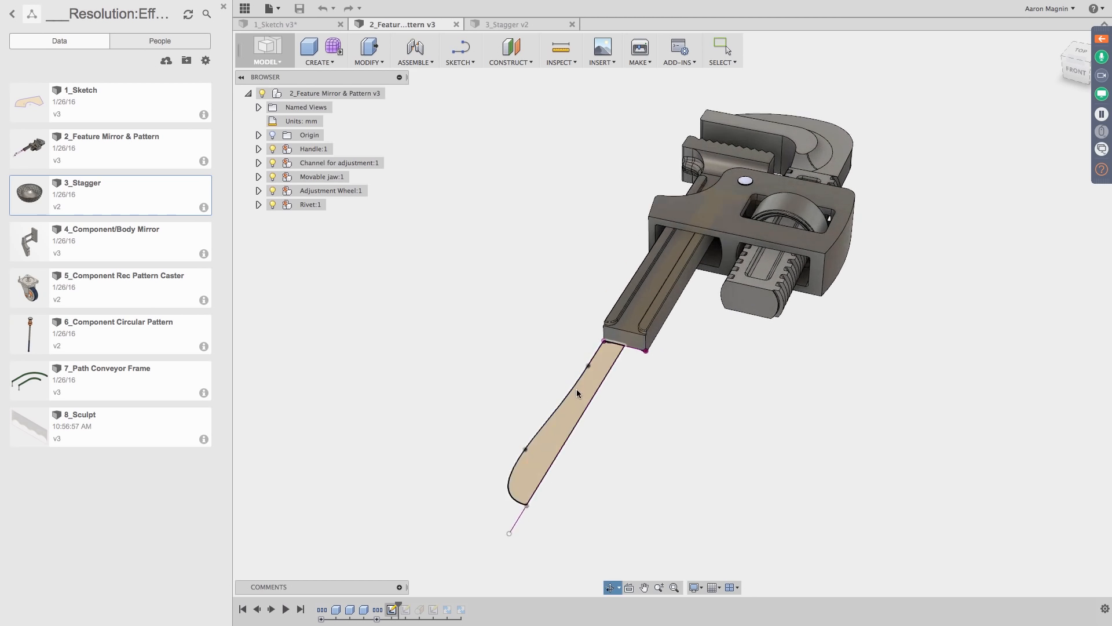
pyautogui.click(605, 371)
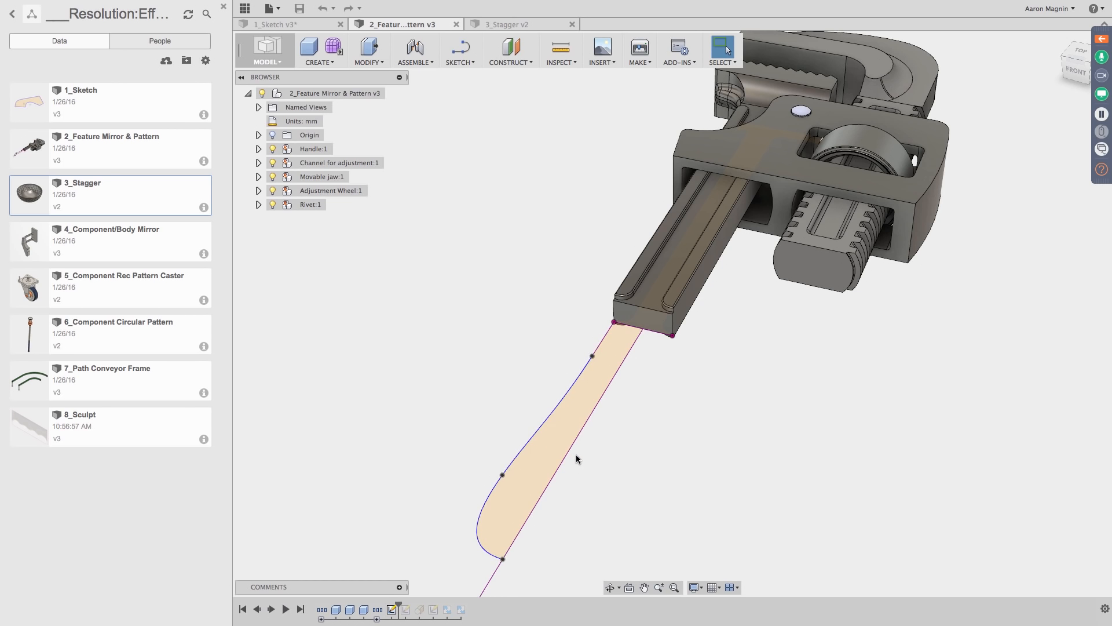
pyautogui.scroll(-3, 576, 453)
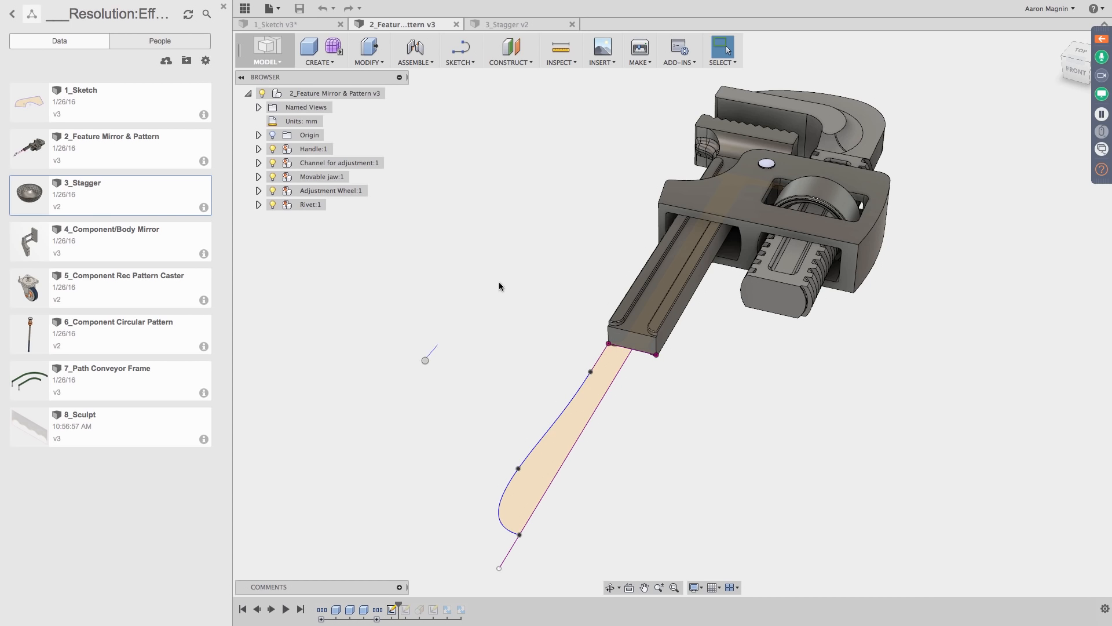
# Step: Extrude the half-handle profile by -7 mm to one side, joining it to the wrench handle
pyautogui.press('e')
pyautogui.click(547, 478)
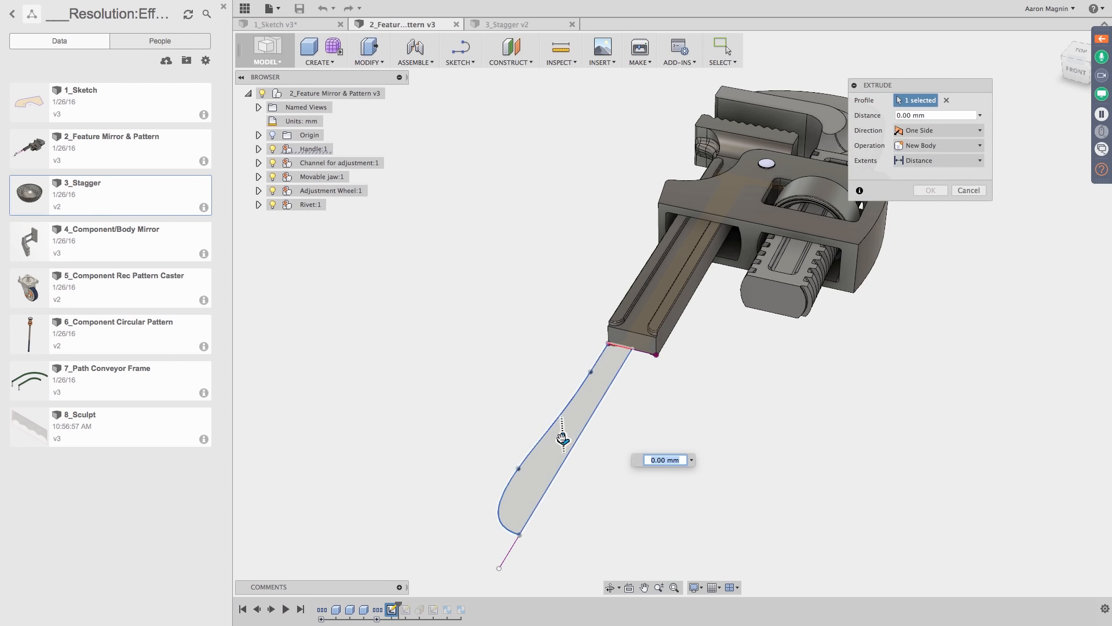
pyautogui.moveTo(561, 438)
pyautogui.mouseDown()
pyautogui.moveTo(561, 405)
pyautogui.moveTo(564, 428)
pyautogui.mouseUp()
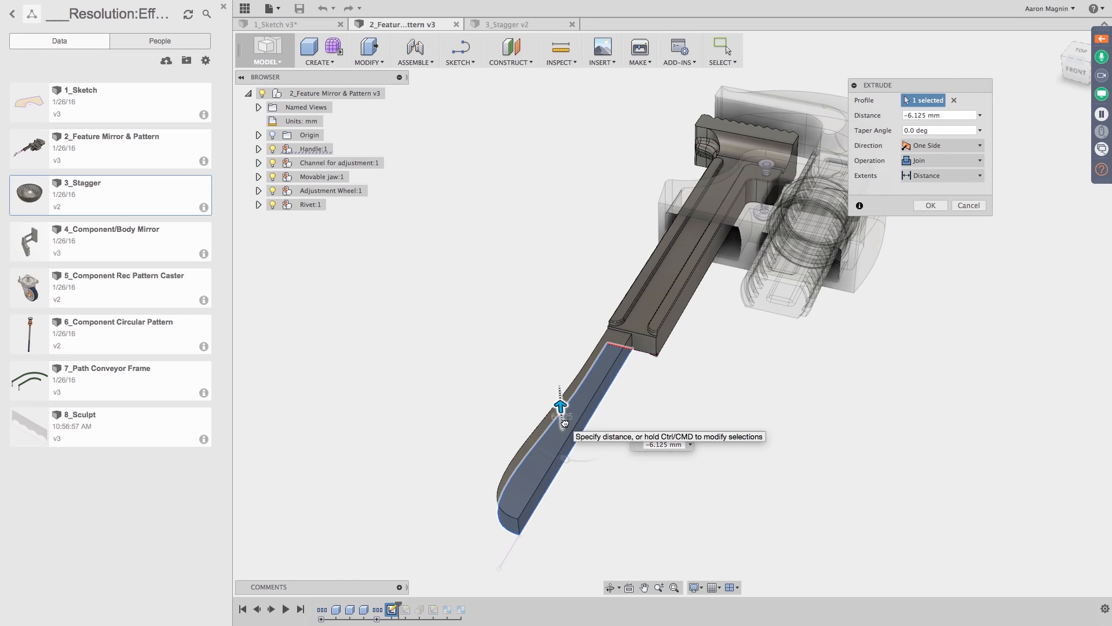
pyautogui.click(639, 329)
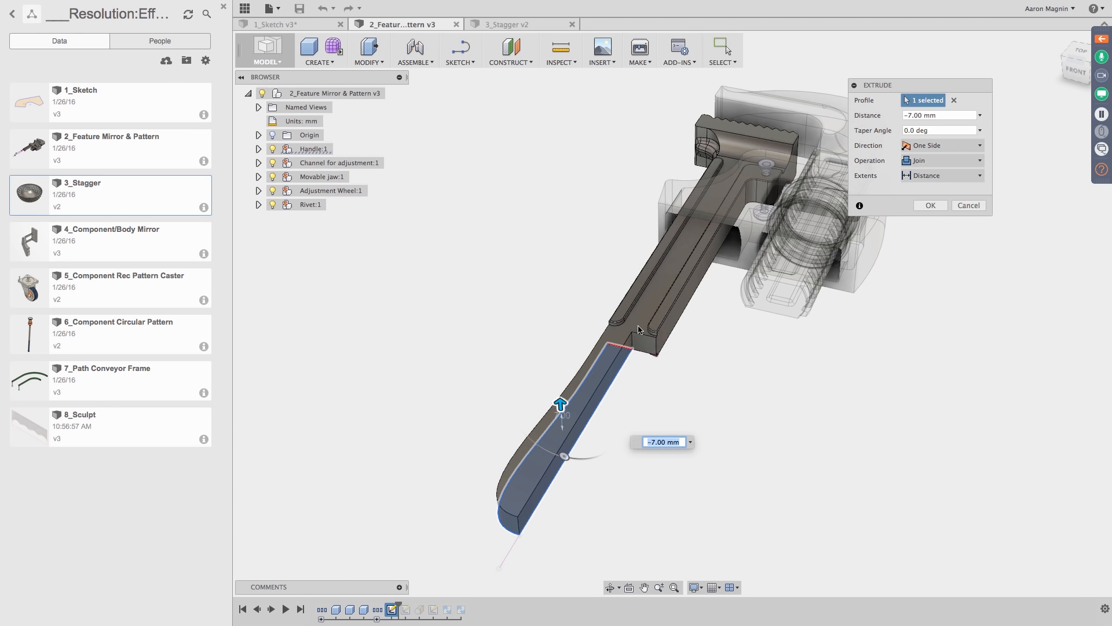
pyautogui.scroll(3, 635, 331)
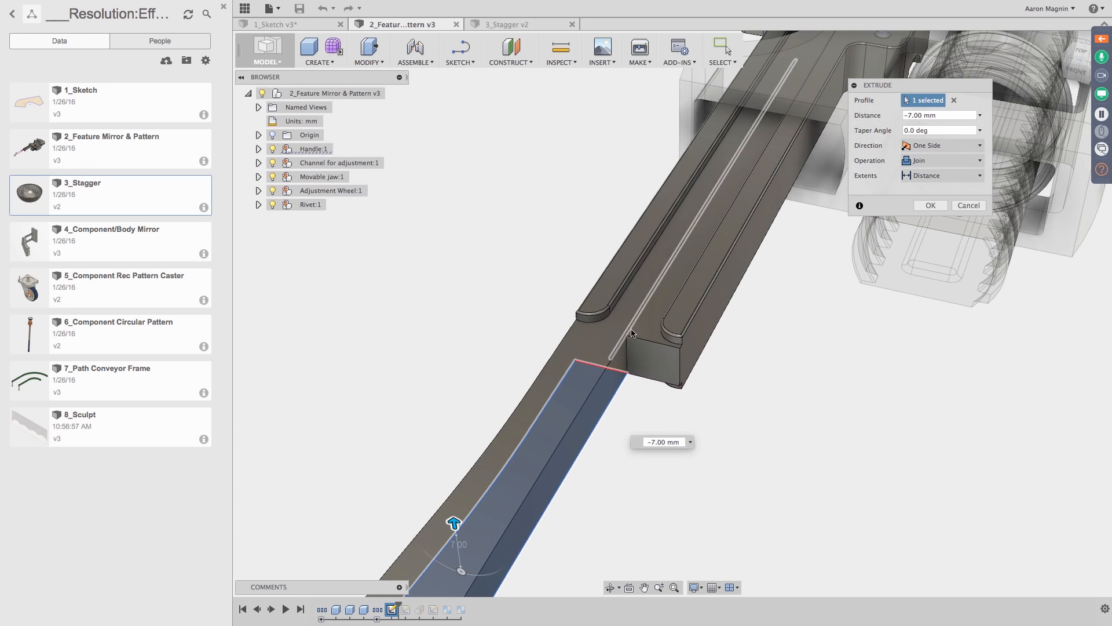
pyautogui.scroll(-3, 635, 332)
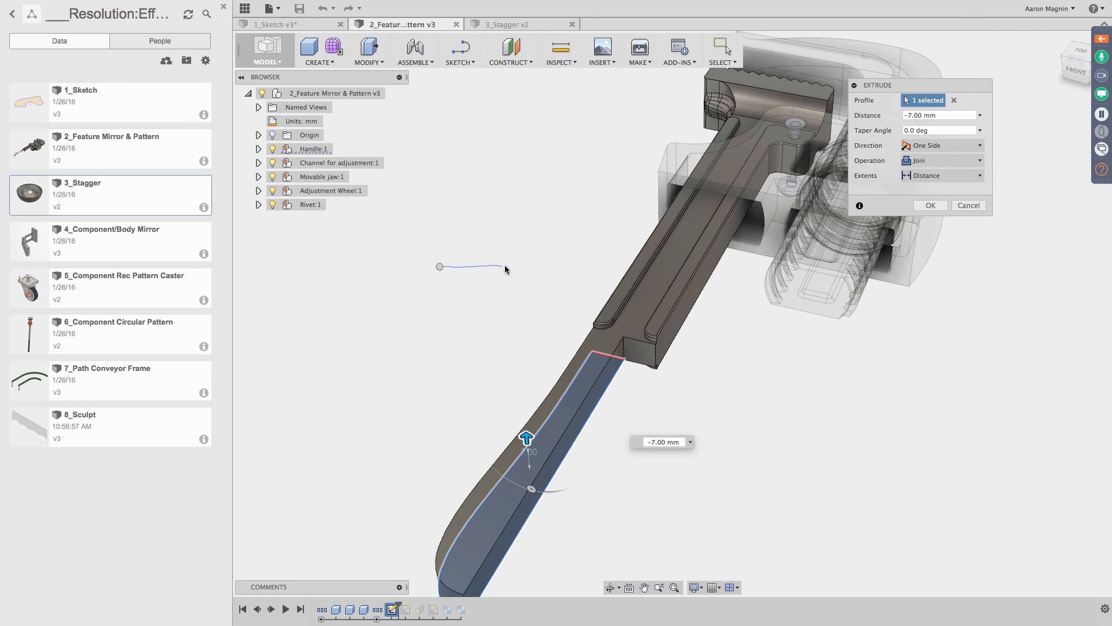
pyautogui.press('Return')
pyautogui.scroll(3, 549, 276)
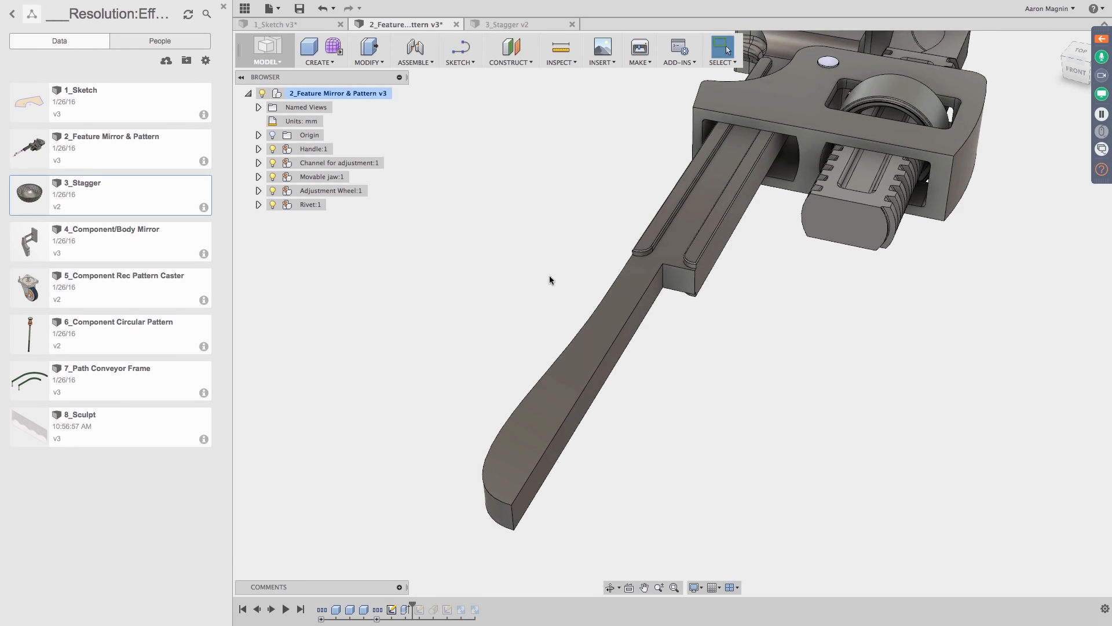
pyautogui.keyDown('shift'); pyautogui.moveTo(551, 278); pyautogui.dragTo(539, 313, button='middle'); pyautogui.keyUp('shift')
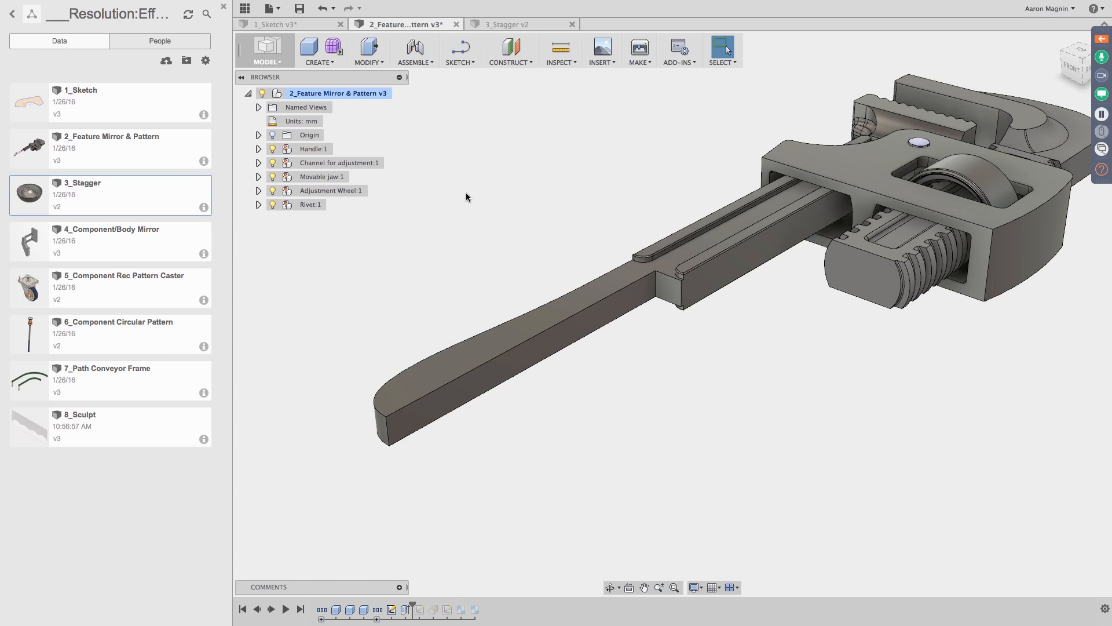
# Step: Try mirroring the half-handle's top, outer and underside faces about its flat inner face, then clear the selections
pyautogui.press('s')
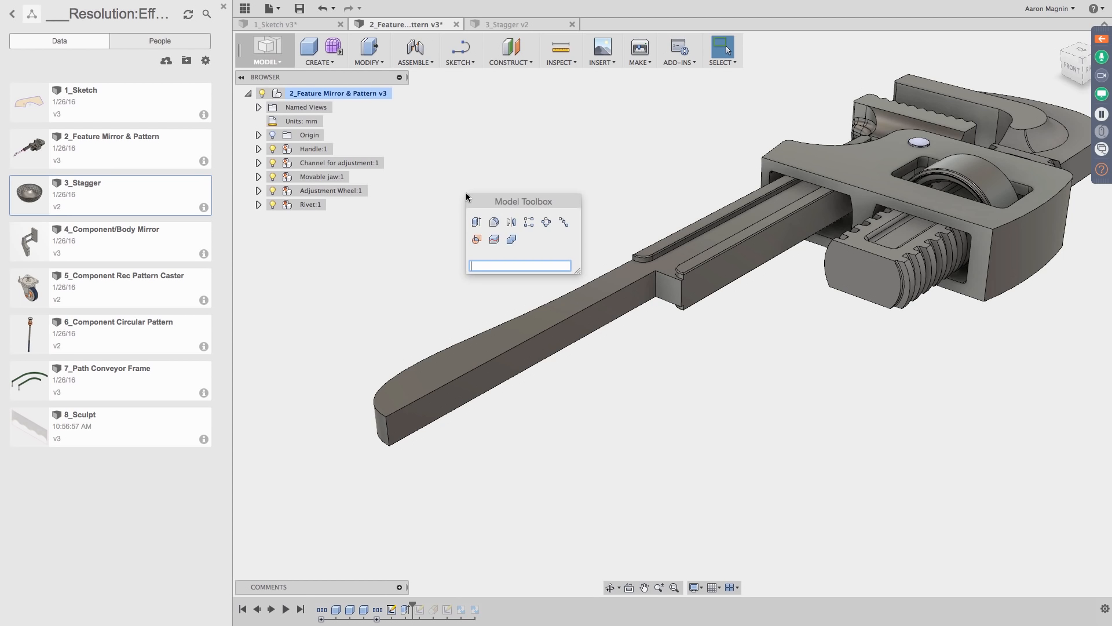
pyautogui.click(511, 224)
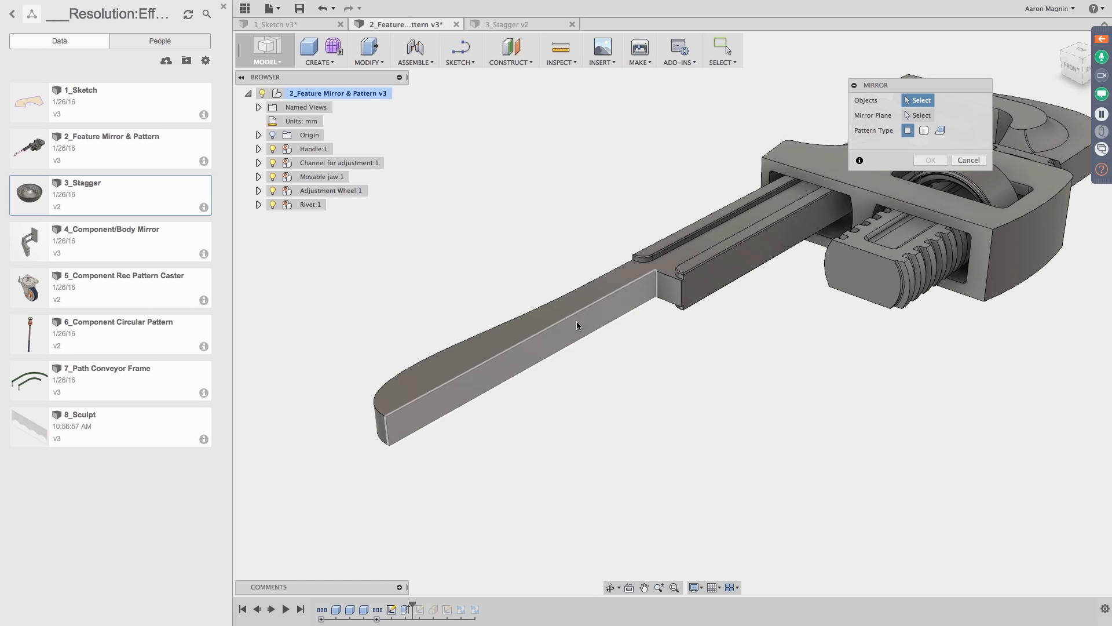
pyautogui.click(399, 405)
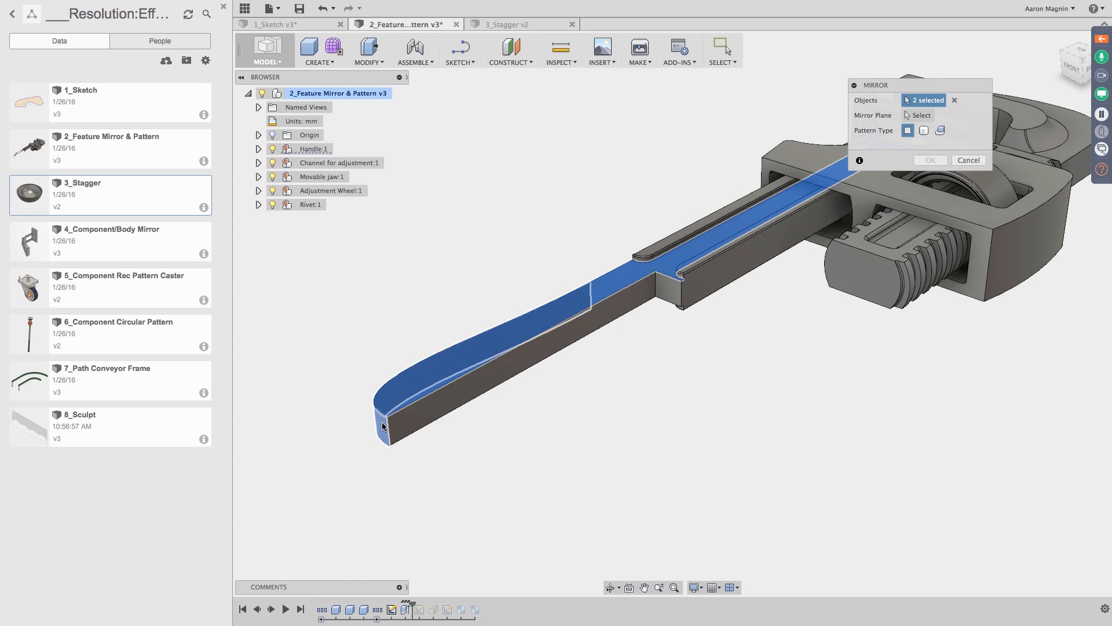
pyautogui.click(383, 427)
pyautogui.keyDown('shift'); pyautogui.moveTo(382, 427); pyautogui.dragTo(452, 341, button='middle'); pyautogui.keyUp('shift')
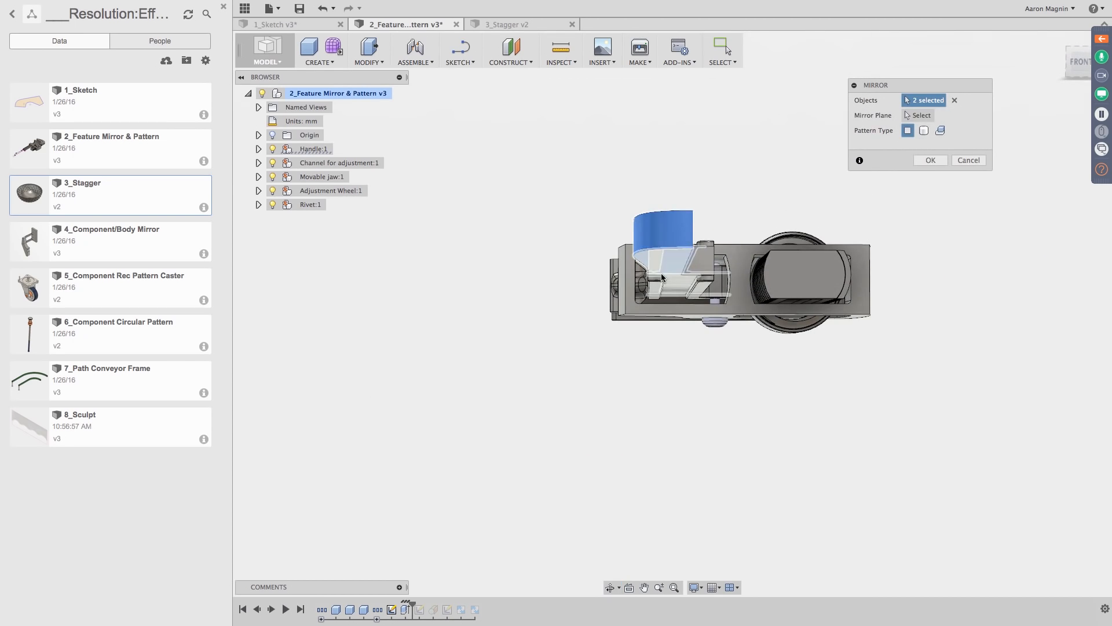
pyautogui.click(663, 268)
pyautogui.keyDown('shift'); pyautogui.moveTo(655, 200); pyautogui.dragTo(612, 227, button='middle'); pyautogui.keyUp('shift')
pyautogui.click(929, 113)
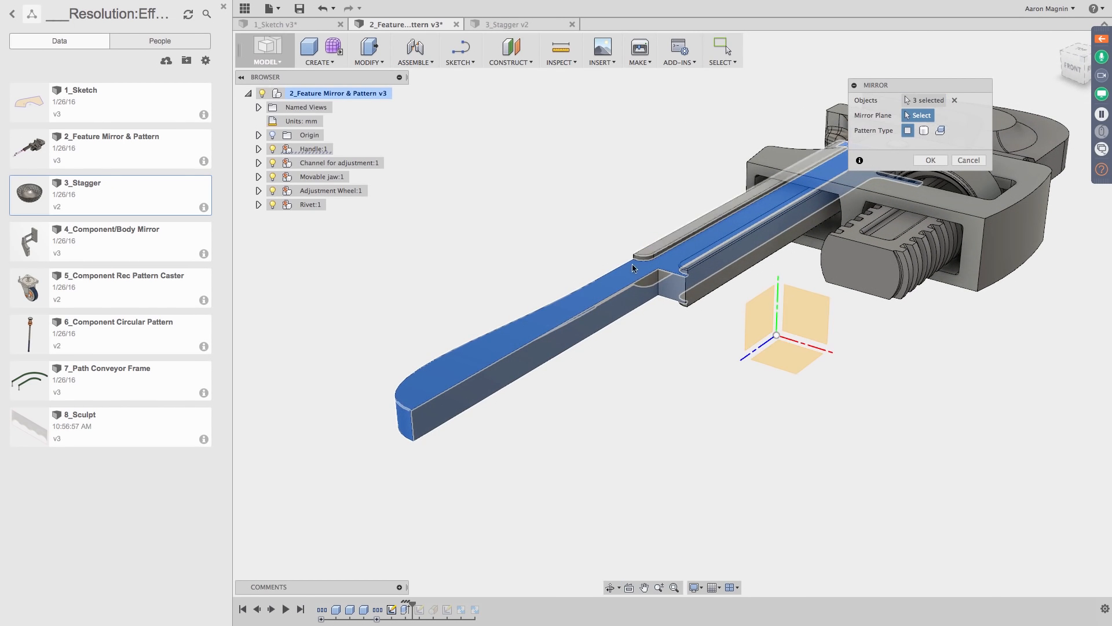
pyautogui.click(584, 325)
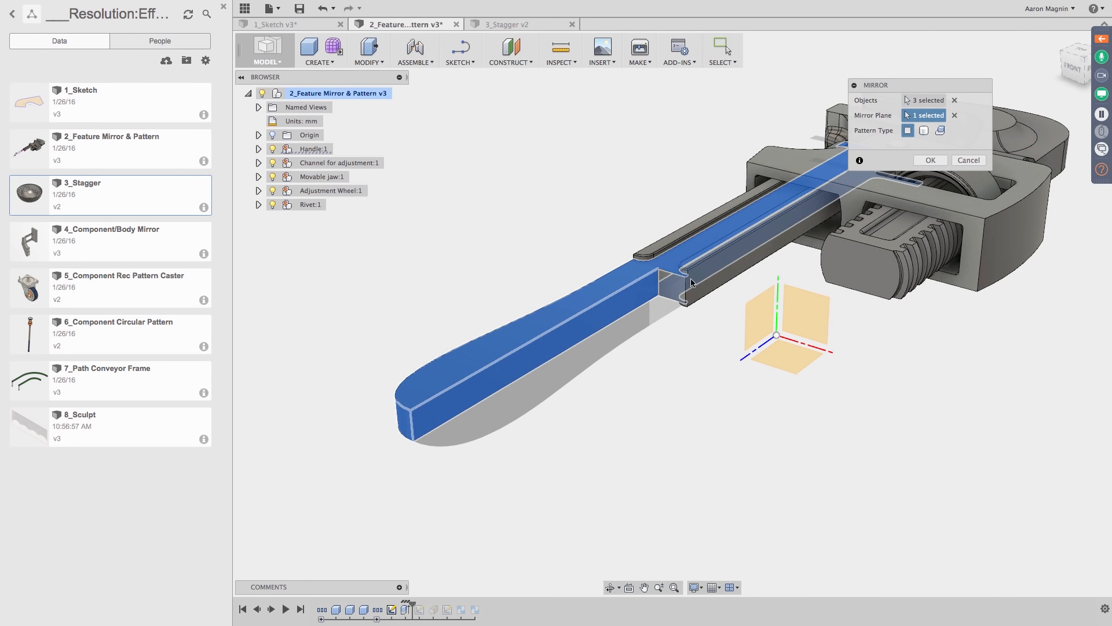
pyautogui.keyDown('shift'); pyautogui.moveTo(502, 365); pyautogui.dragTo(495, 417, button='middle'); pyautogui.keyUp('shift')
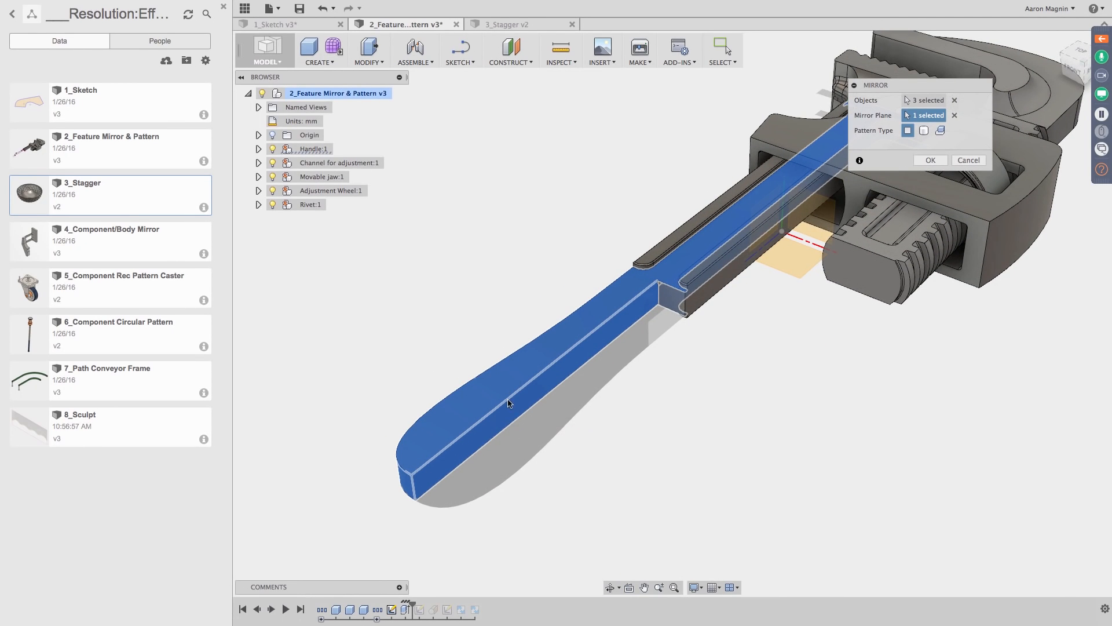
pyautogui.click(954, 115)
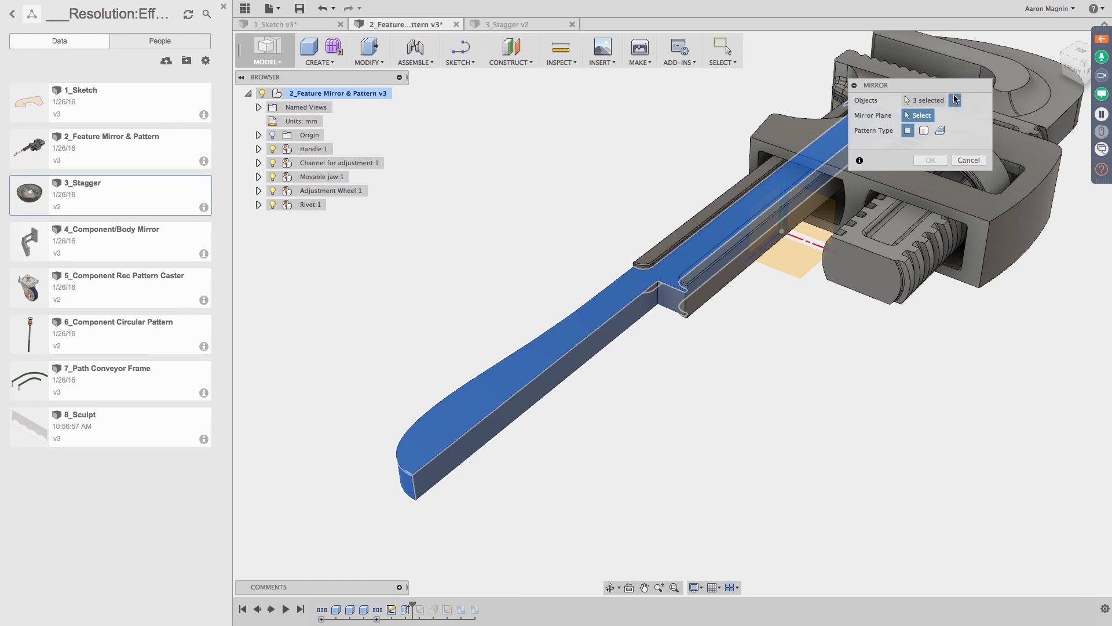
pyautogui.click(954, 99)
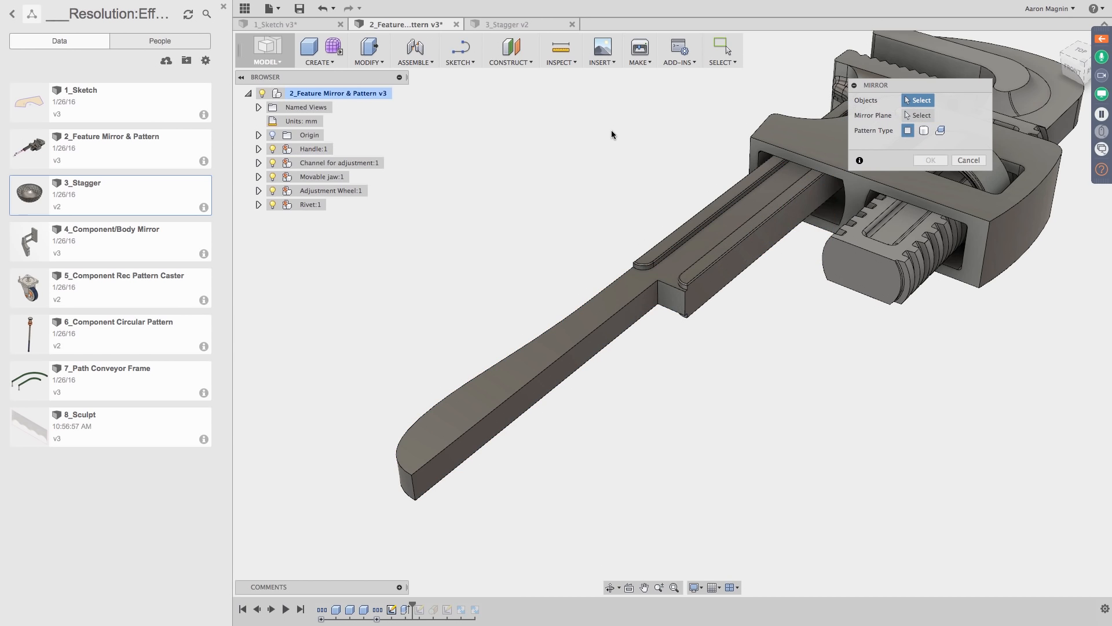
# Step: Try mirroring the whole handle body about the half-handle's flat inner face and inspect the preview
pyautogui.click(923, 131)
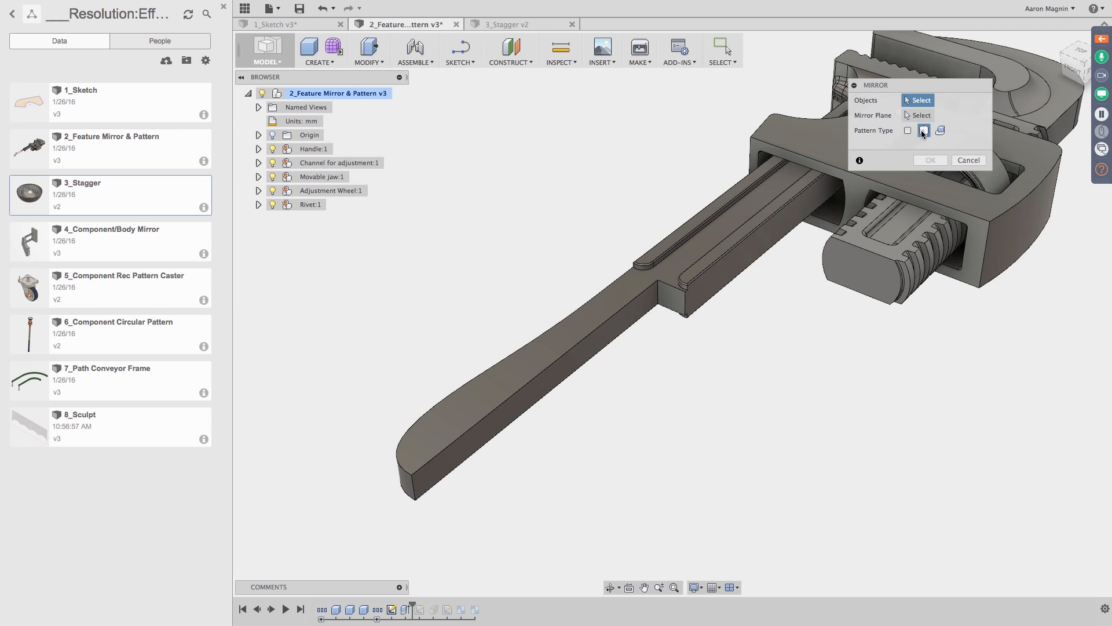
pyautogui.click(700, 234)
pyautogui.click(603, 349)
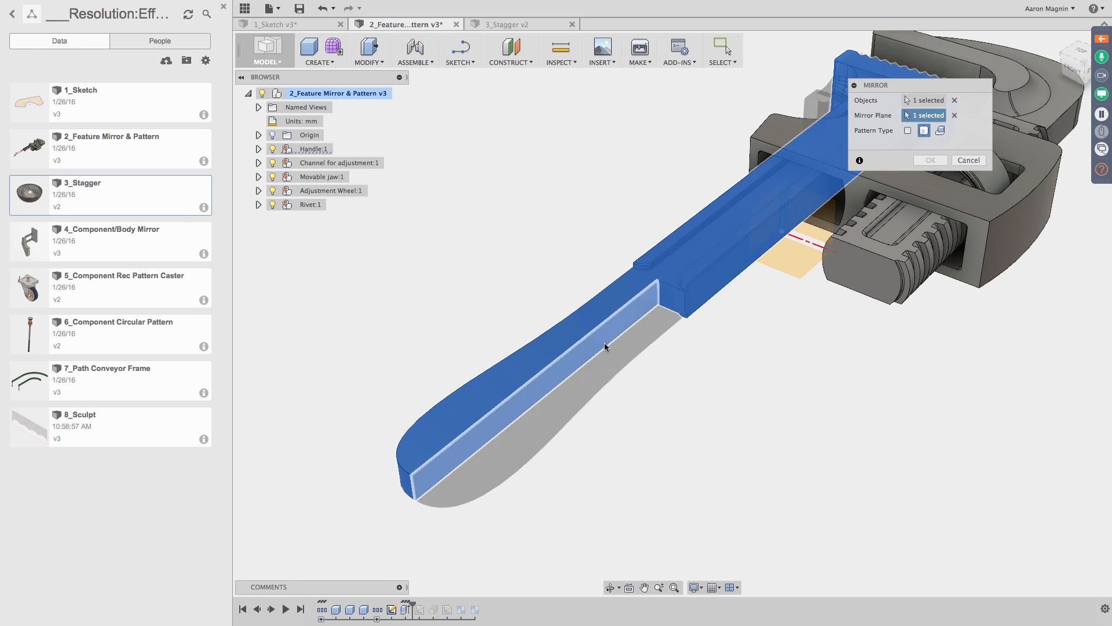
pyautogui.keyDown('shift'); pyautogui.moveTo(609, 229); pyautogui.dragTo(579, 285, button='middle'); pyautogui.keyUp('shift')
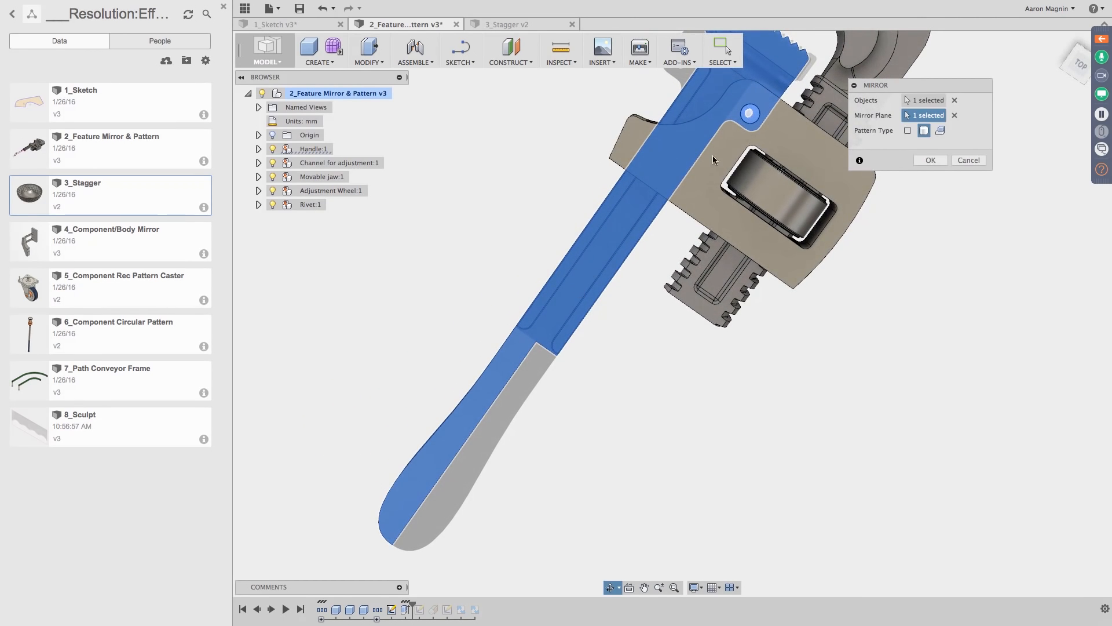
pyautogui.moveTo(683, 68); pyautogui.dragTo(719, 174, button='middle')
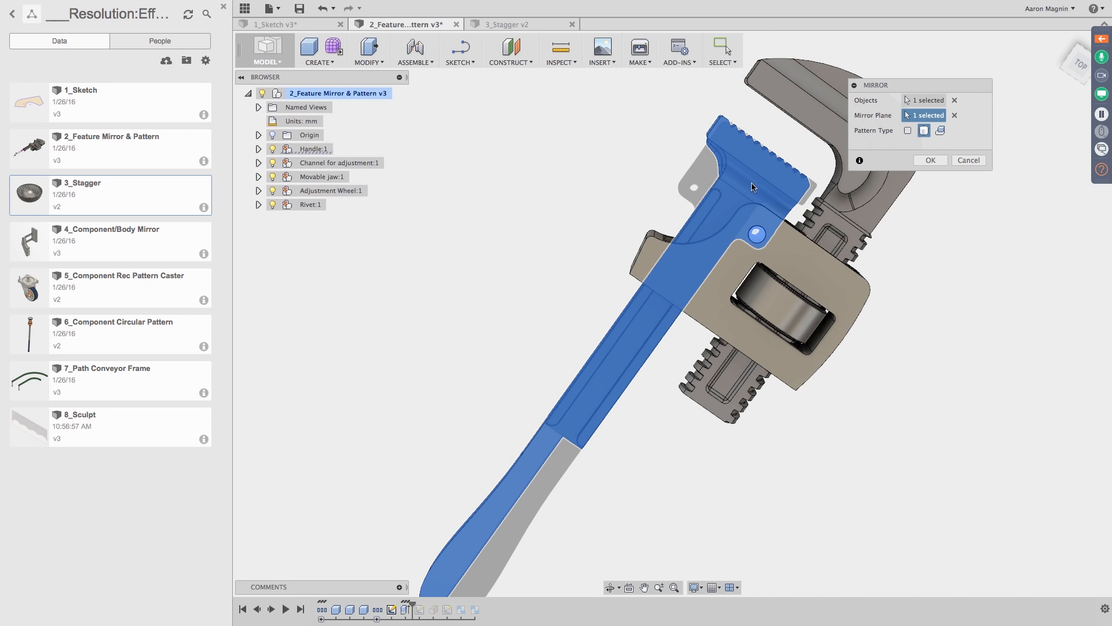
pyautogui.keyDown('shift'); pyautogui.moveTo(568, 418); pyautogui.dragTo(530, 317, button='middle'); pyautogui.keyUp('shift')
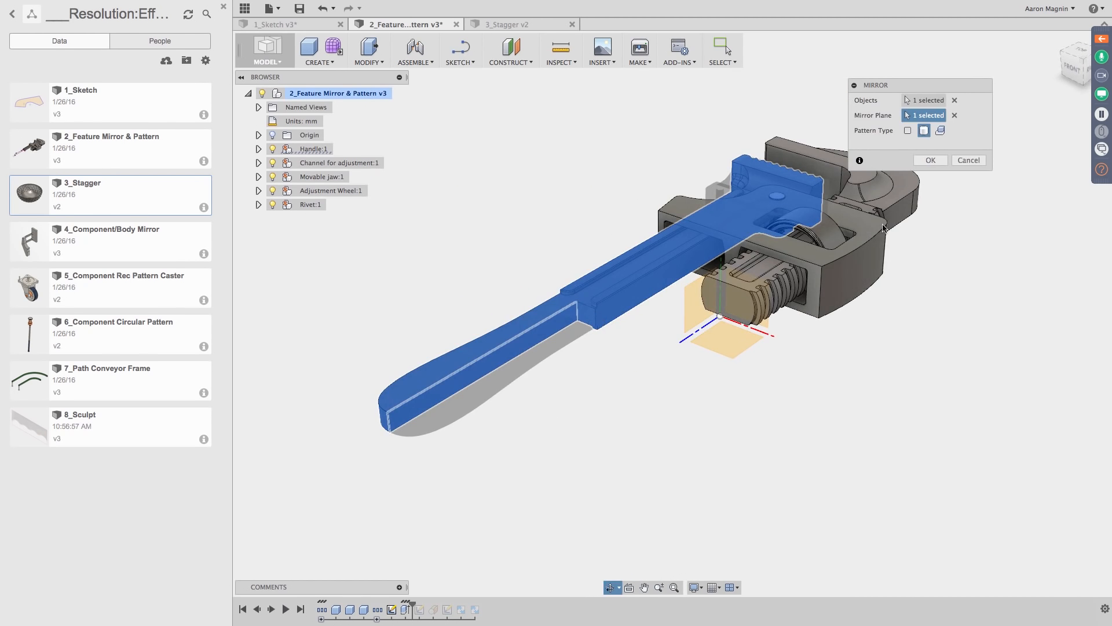
# Step: Mirror the half-handle extrude as a feature about its flat inner face with the Adjust compute option
pyautogui.click(942, 132)
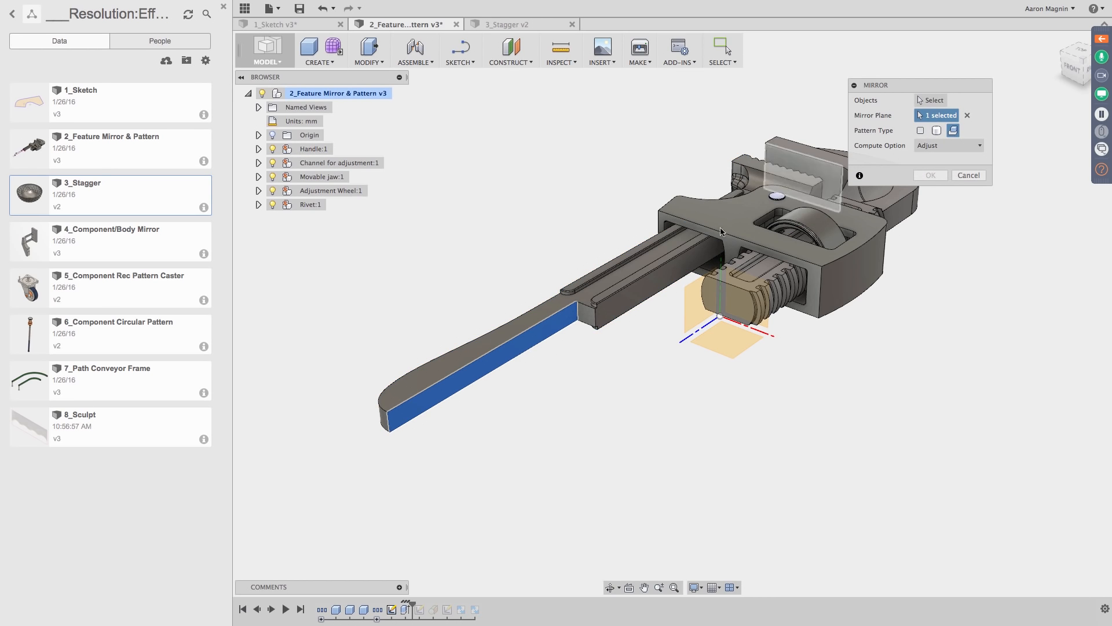
pyautogui.click(503, 361)
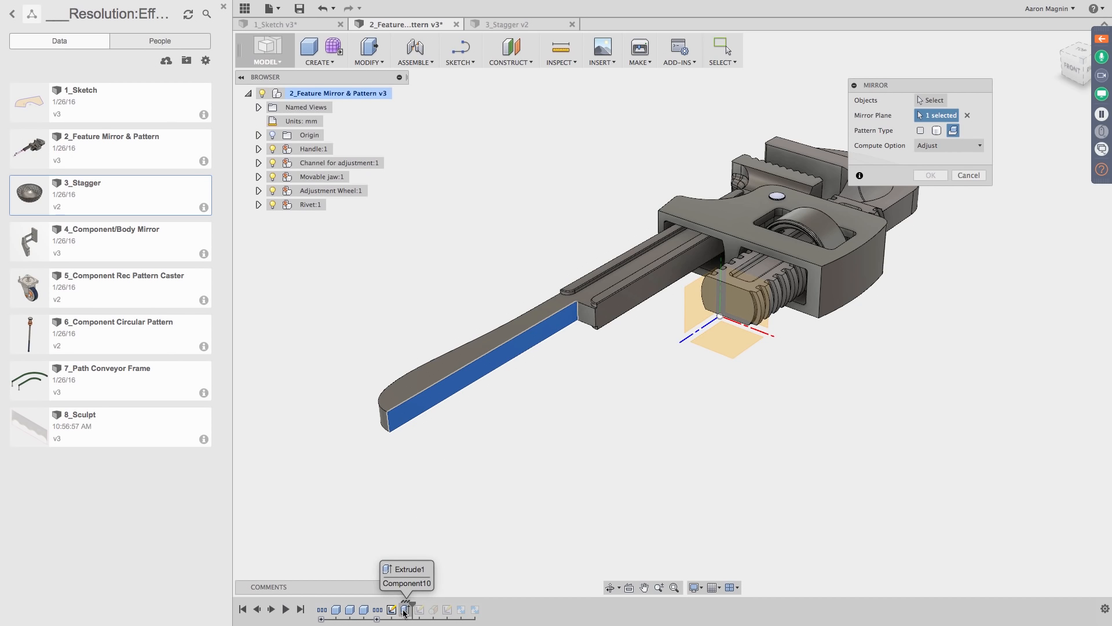
pyautogui.click(967, 115)
pyautogui.click(931, 100)
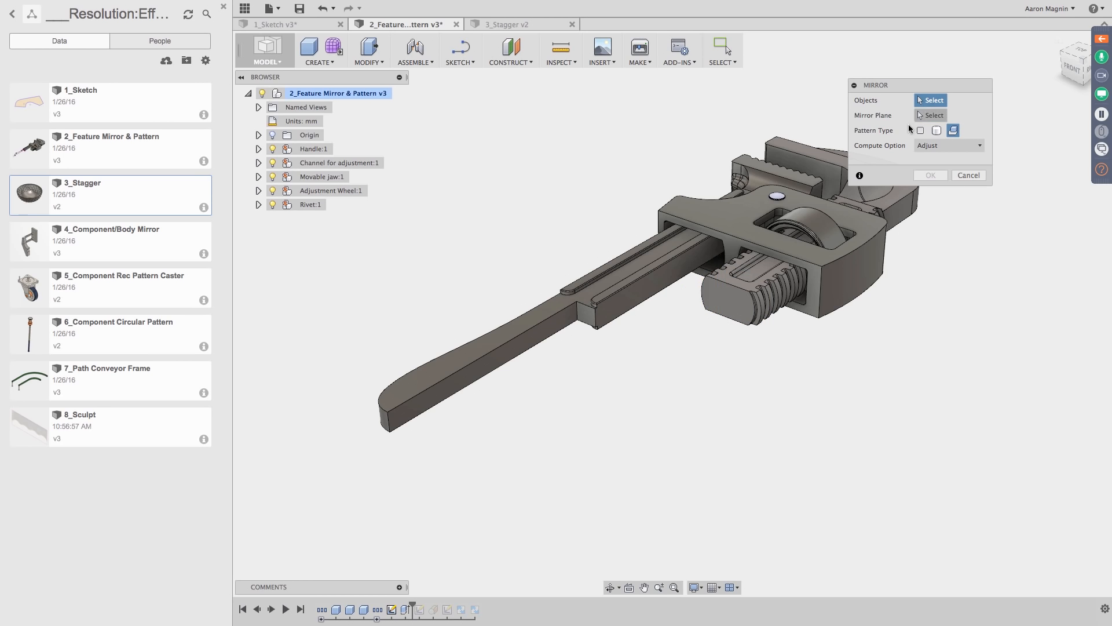
pyautogui.click(405, 609)
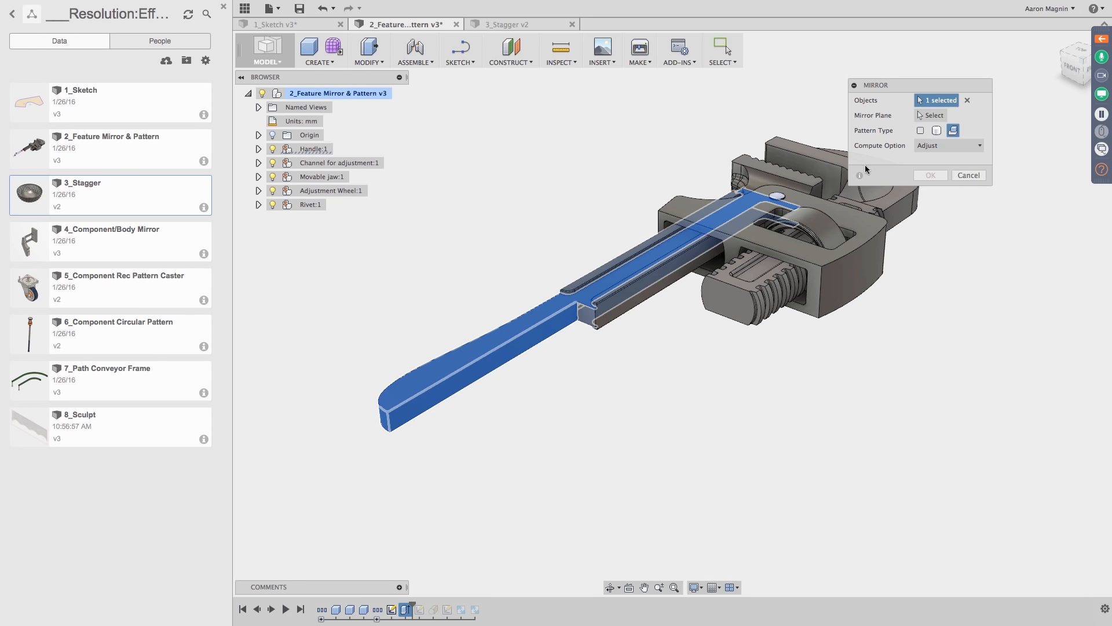
pyautogui.click(930, 116)
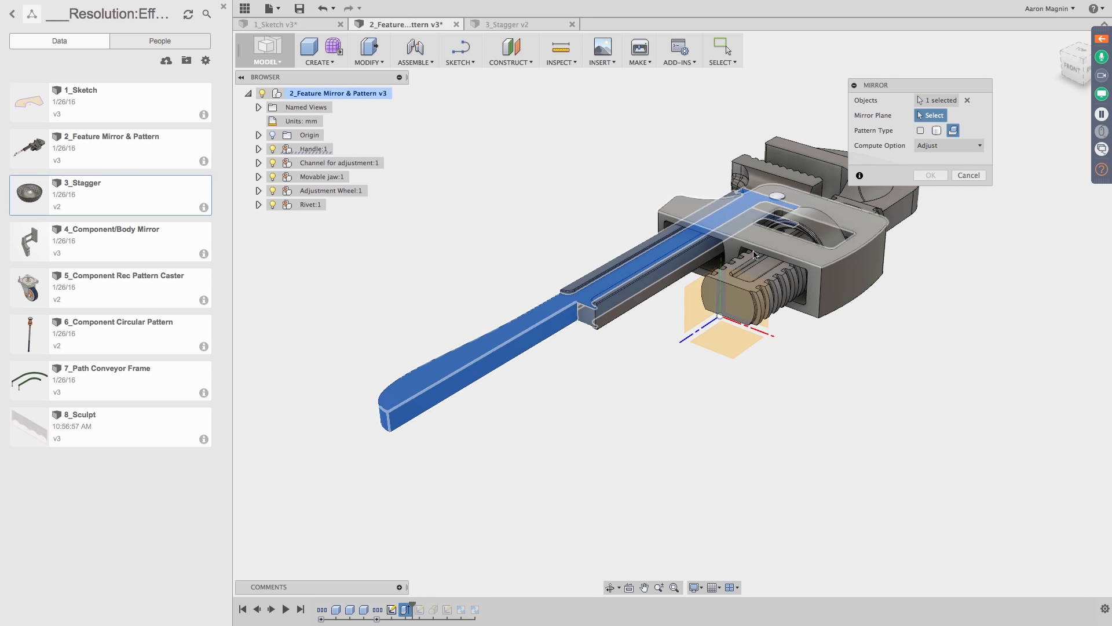
pyautogui.click(522, 349)
pyautogui.moveTo(539, 250); pyautogui.dragTo(541, 251, button='right')
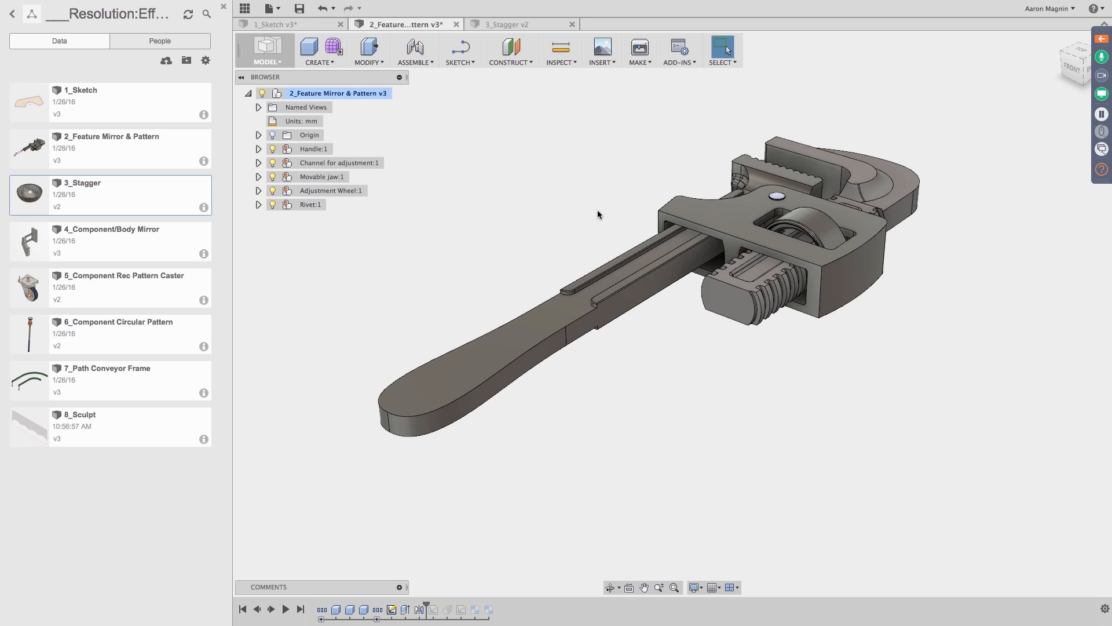
# Step: Roll the timeline forward past the next sketch to bring in the triangular tooth profile on the movable jaw
pyautogui.keyDown('shift'); pyautogui.moveTo(598, 211); pyautogui.dragTo(533, 405, button='middle'); pyautogui.keyUp('shift')
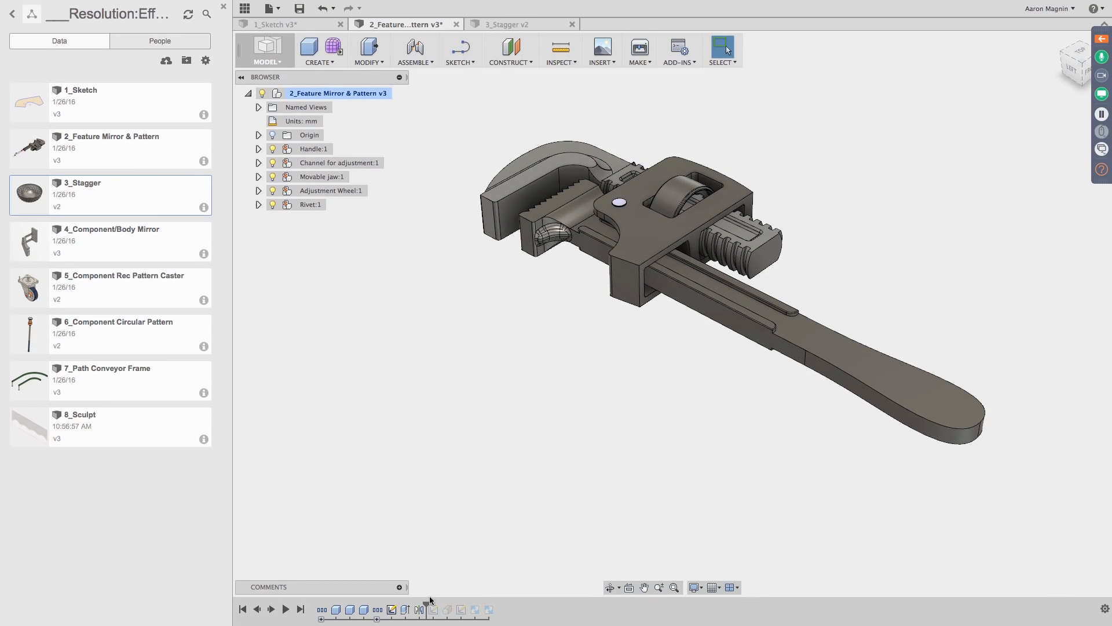
pyautogui.moveTo(425, 604); pyautogui.dragTo(440, 606)
pyautogui.scroll(5, 492, 232)
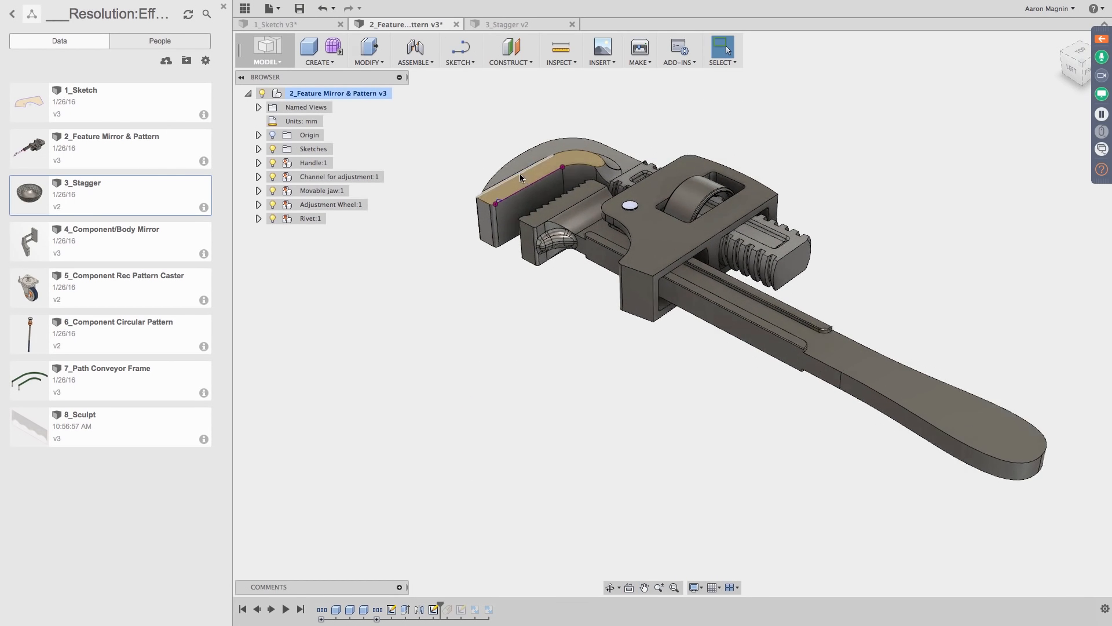
pyautogui.keyDown('shift'); pyautogui.moveTo(489, 223); pyautogui.dragTo(513, 272, button='middle'); pyautogui.keyUp('shift')
pyautogui.scroll(3, 512, 273)
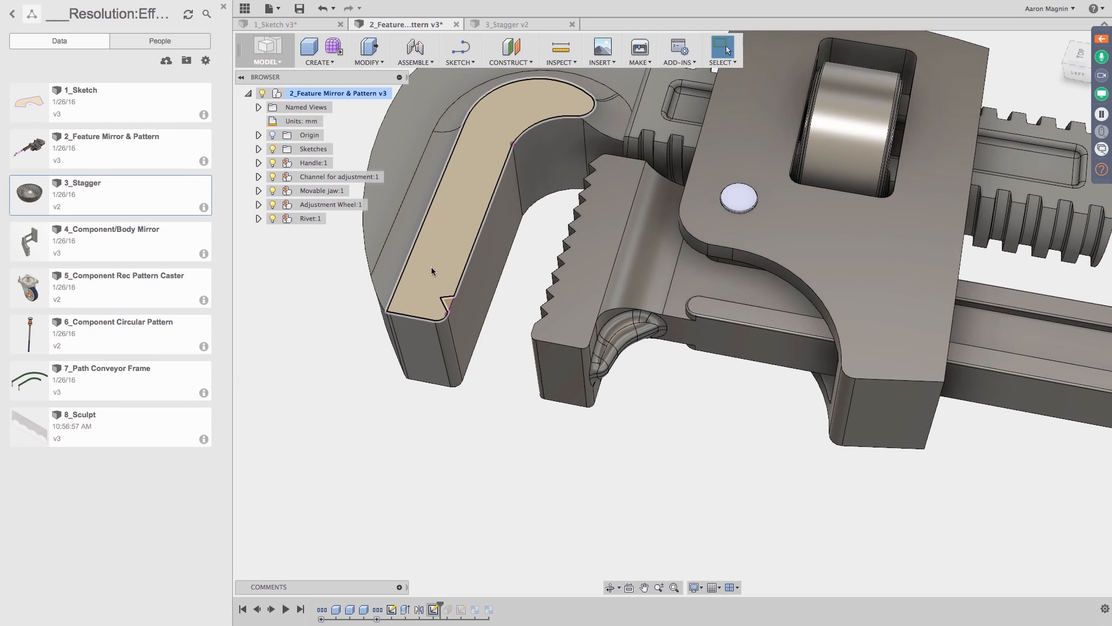
pyautogui.keyDown('shift'); pyautogui.moveTo(412, 266); pyautogui.dragTo(494, 266, button='middle'); pyautogui.keyUp('shift')
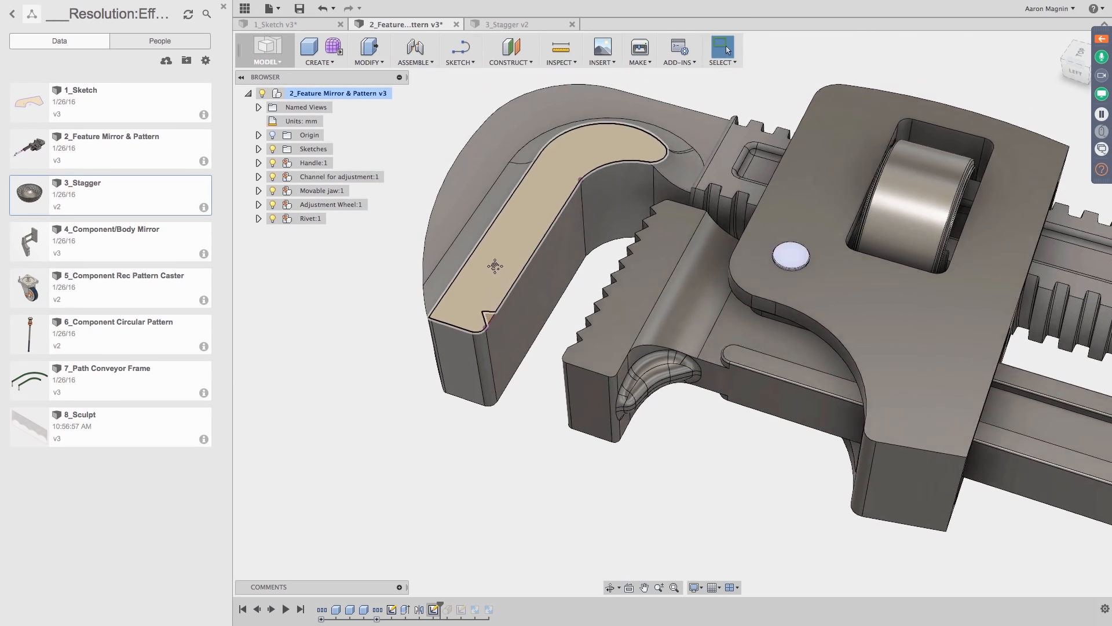
pyautogui.scroll(3, 495, 268)
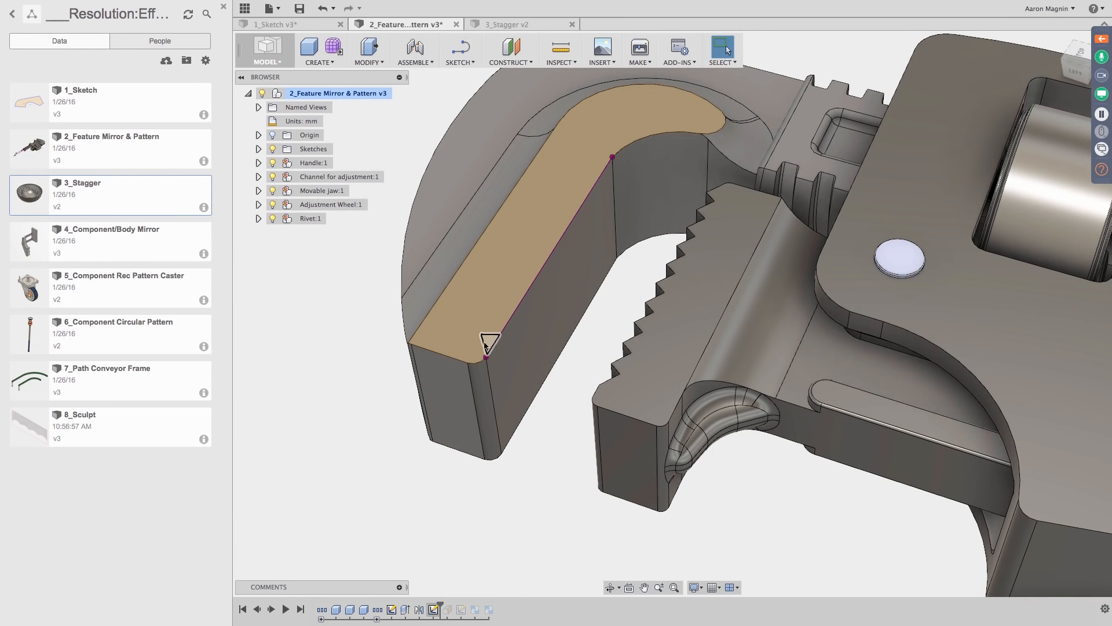
# Step: Extrude the small triangular profile down through the movable jaw as a cut to form the first tooth notch
pyautogui.moveTo(283, 382); pyautogui.dragTo(310, 351, button='right')
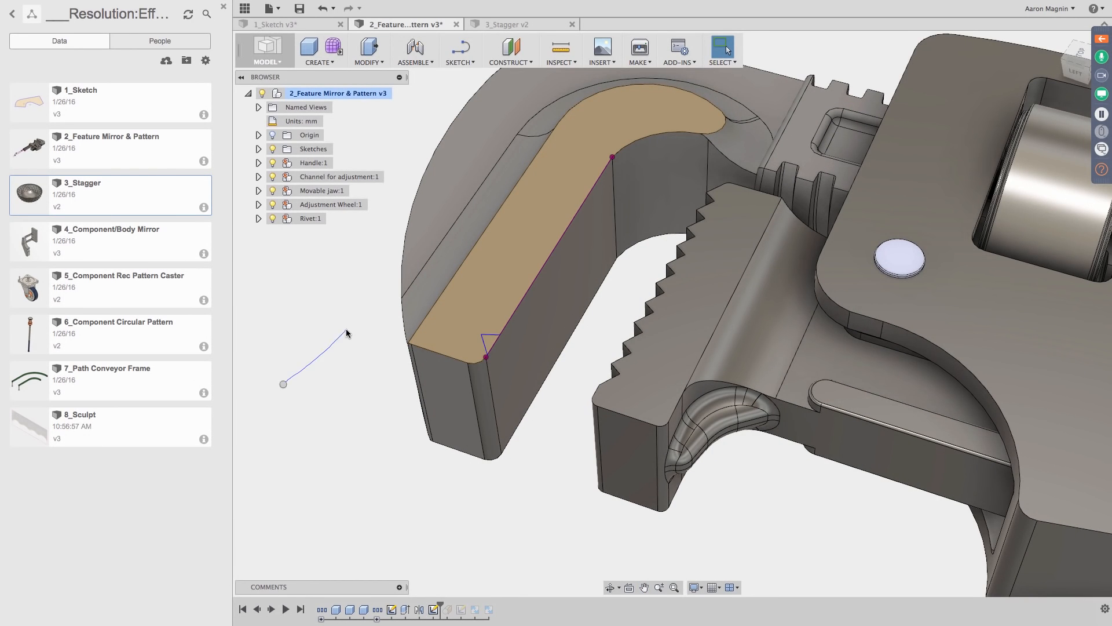
pyautogui.click(487, 345)
pyautogui.moveTo(487, 331); pyautogui.dragTo(474, 474)
pyautogui.moveTo(336, 410); pyautogui.dragTo(384, 416, button='right')
pyautogui.keyDown('shift'); pyautogui.moveTo(491, 407); pyautogui.dragTo(541, 394, button='middle'); pyautogui.keyUp('shift')
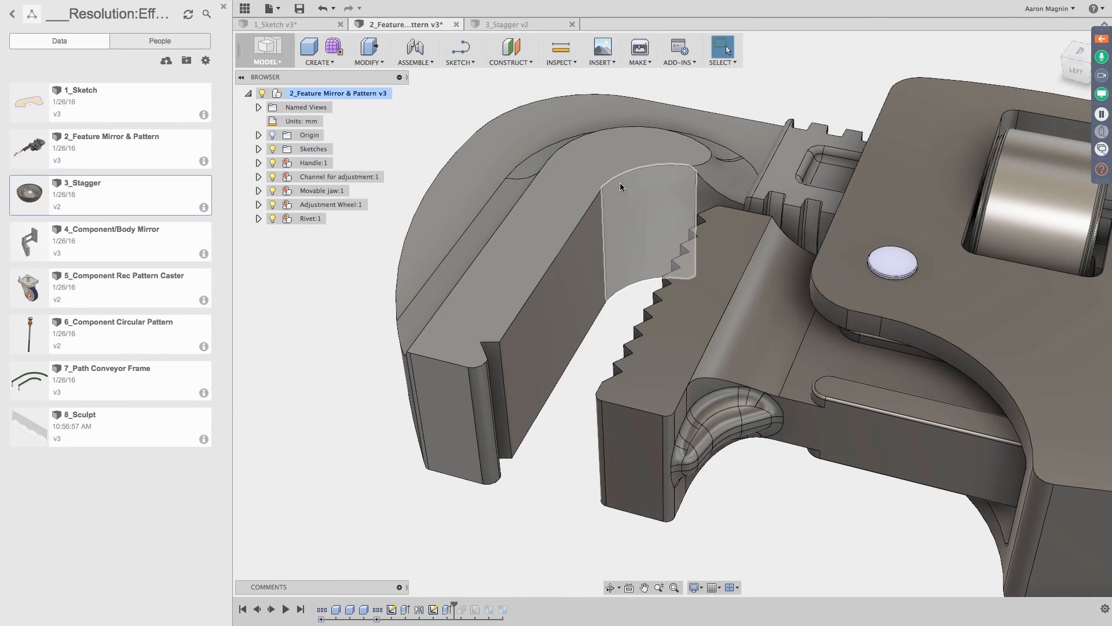
# Step: Set up a rectangular feature pattern of the tooth notch cut along the toothless jaw's long straight edge, using the Adjust compute option
pyautogui.click(357, 64)
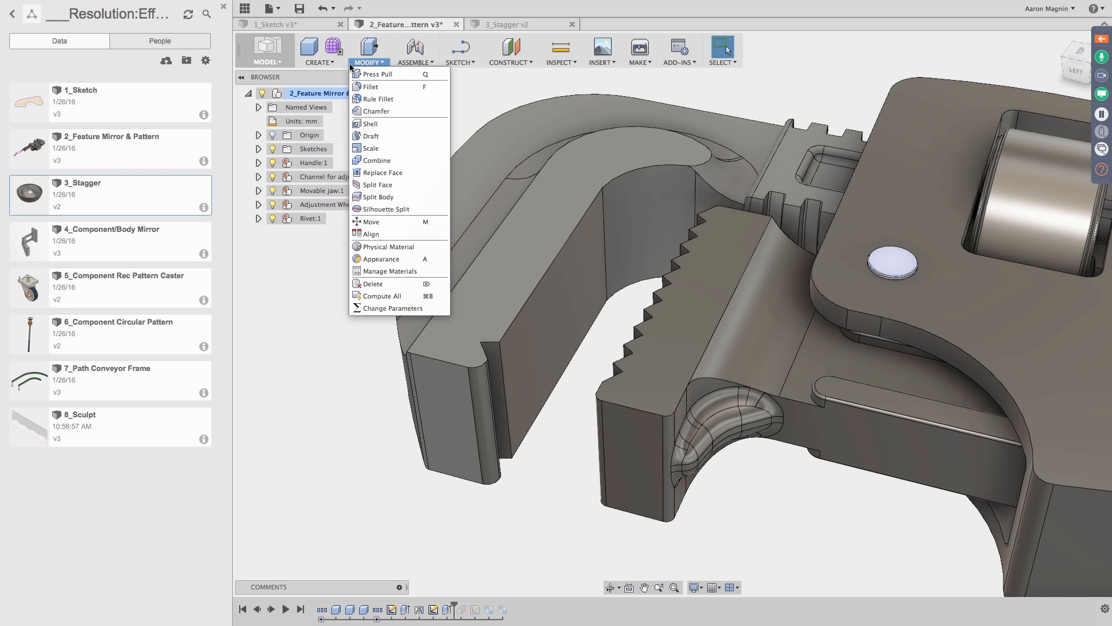
pyautogui.click(335, 64)
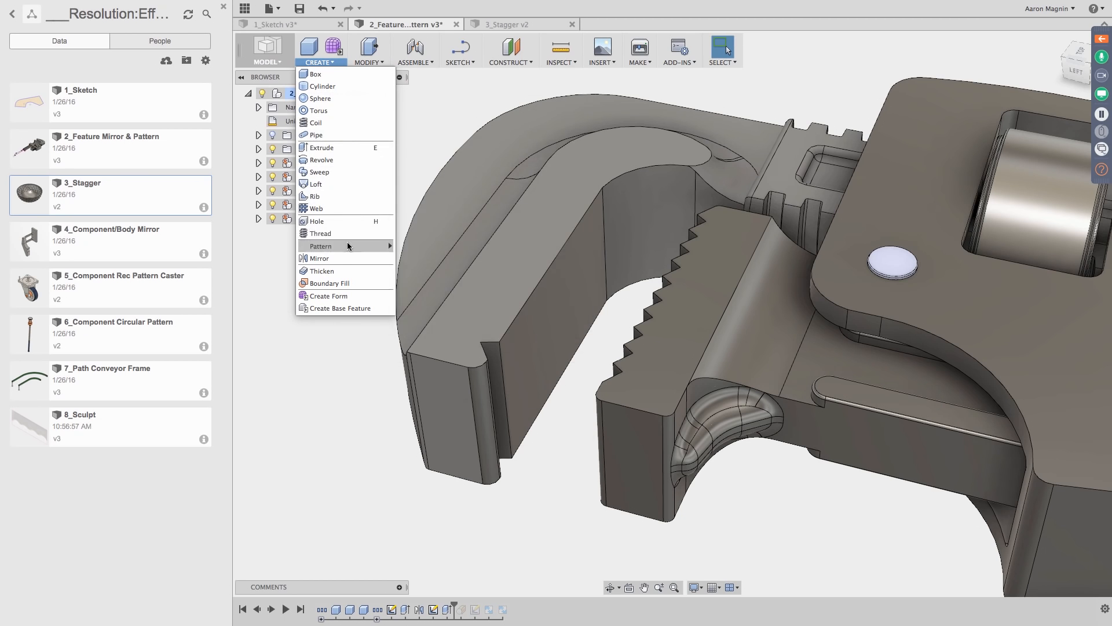
pyautogui.moveTo(351, 246)
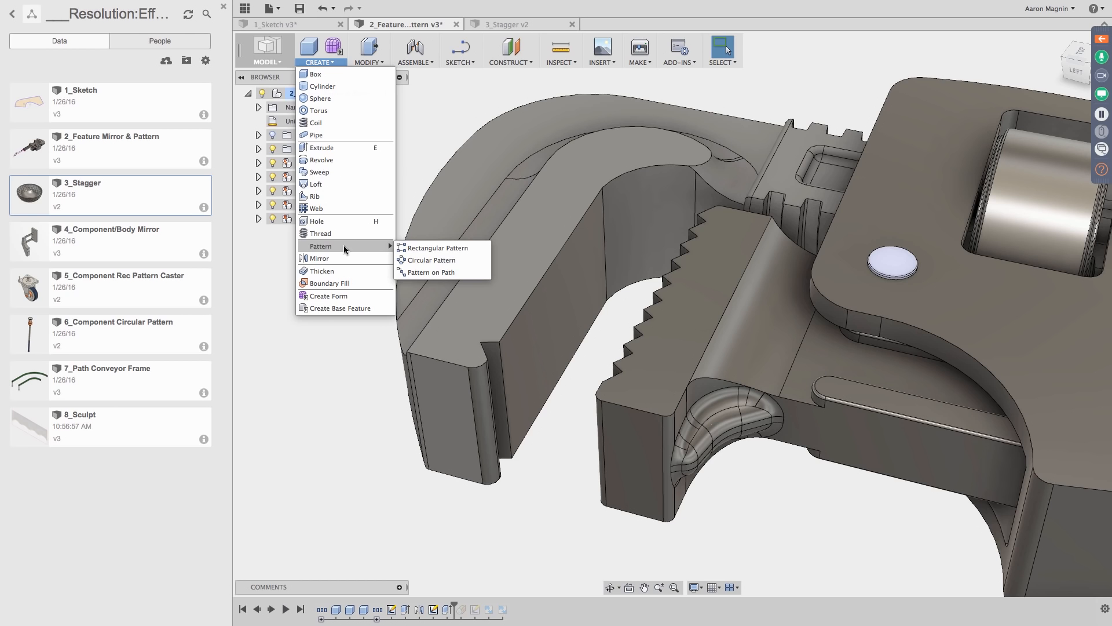
pyautogui.click(409, 249)
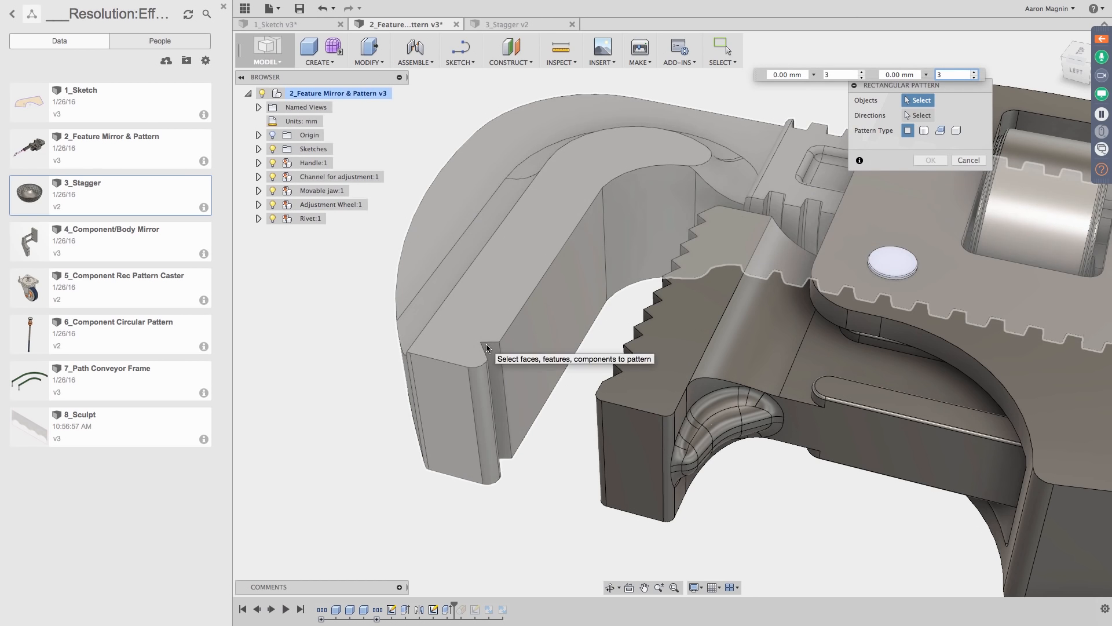
pyautogui.click(941, 131)
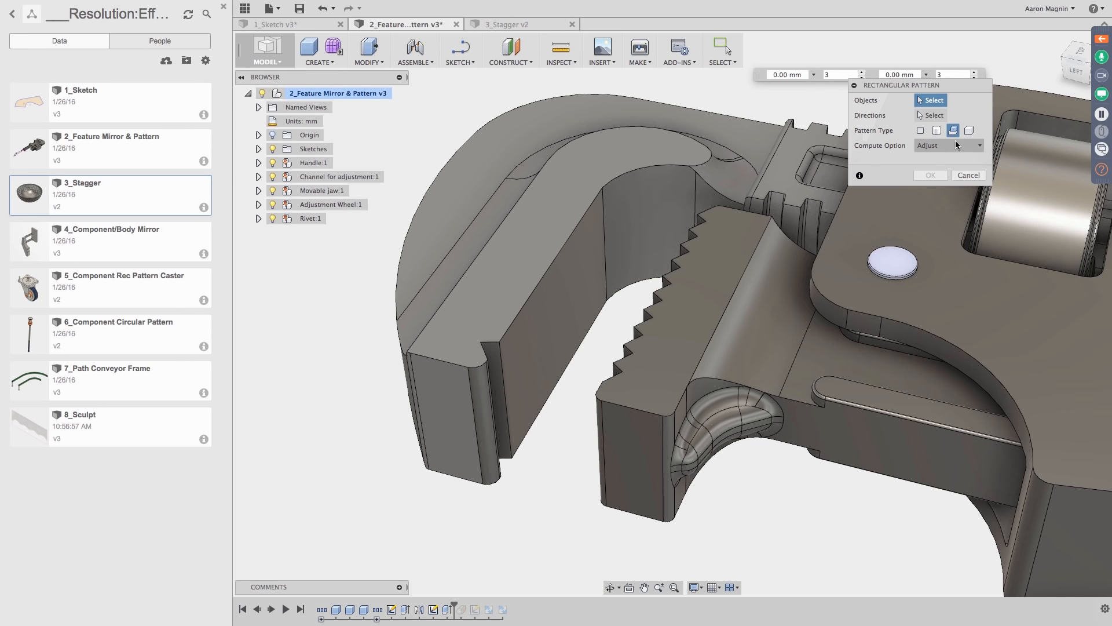
pyautogui.click(446, 610)
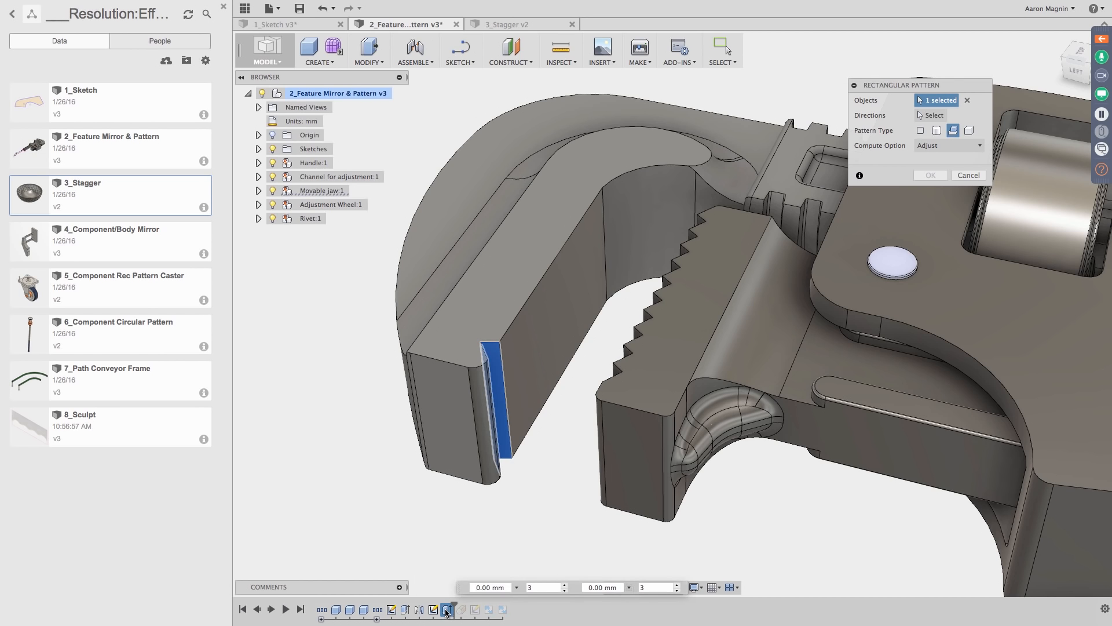
pyautogui.click(921, 116)
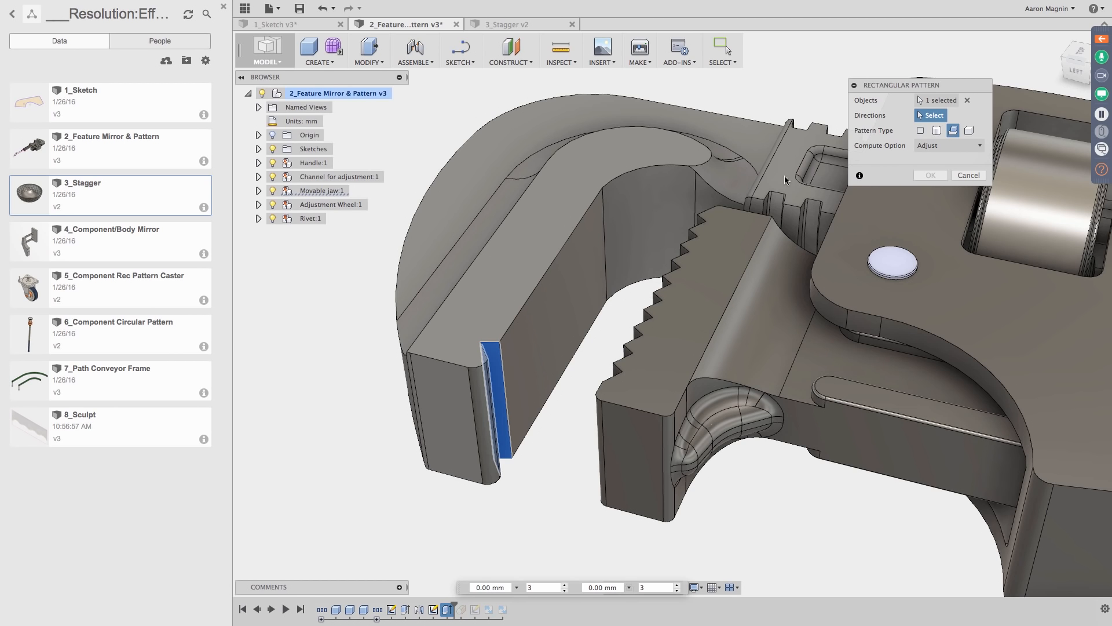
pyautogui.click(465, 274)
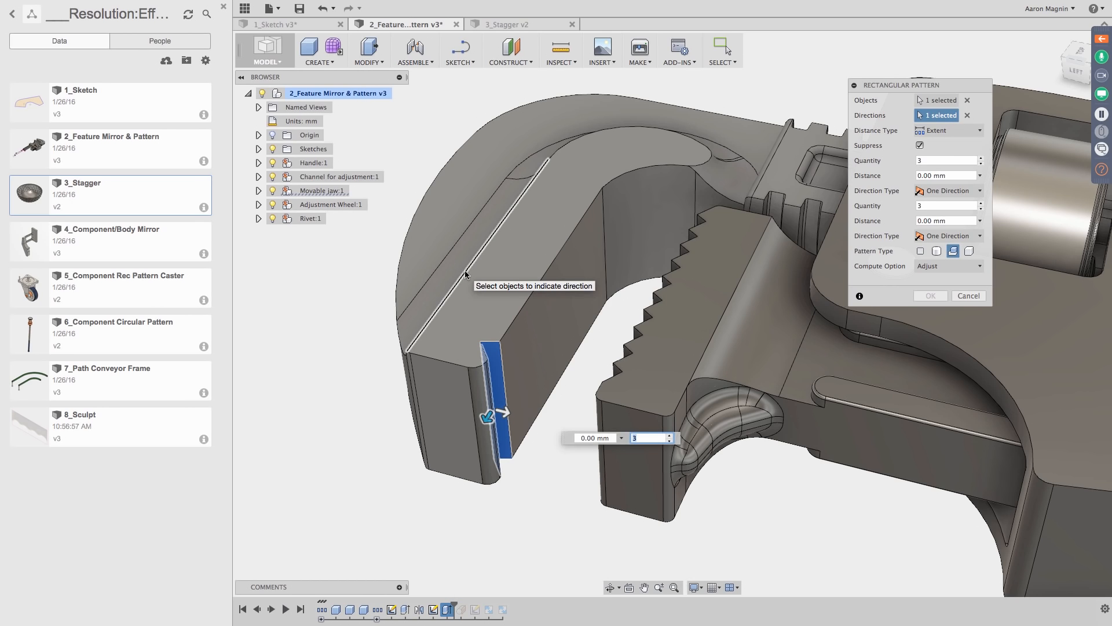
# Step: Spread the tooth pattern about -16 mm along the jaw edge and raise its quantity to 7
pyautogui.moveTo(488, 415); pyautogui.dragTo(549, 329)
pyautogui.press('Tab')
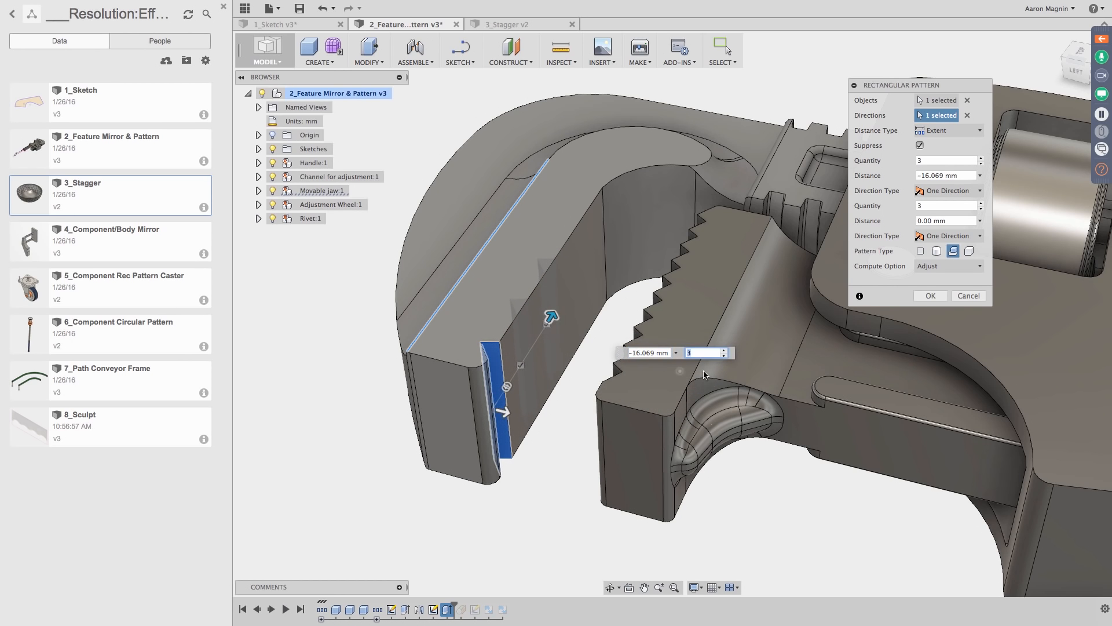
pyautogui.write('4')
pyautogui.click(724, 352)
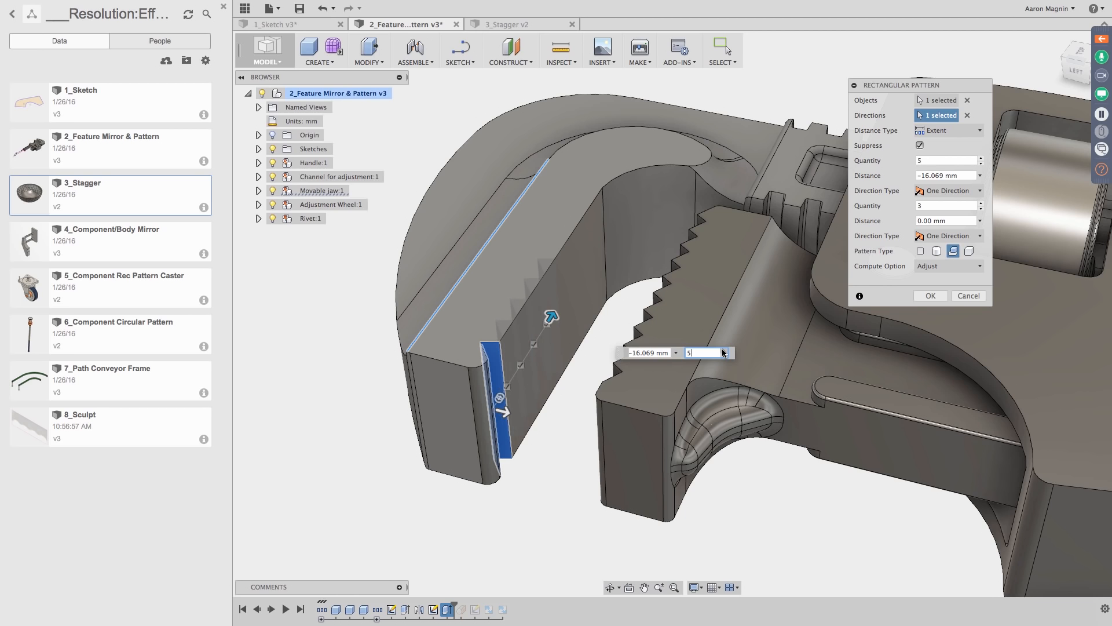
pyautogui.click(724, 350)
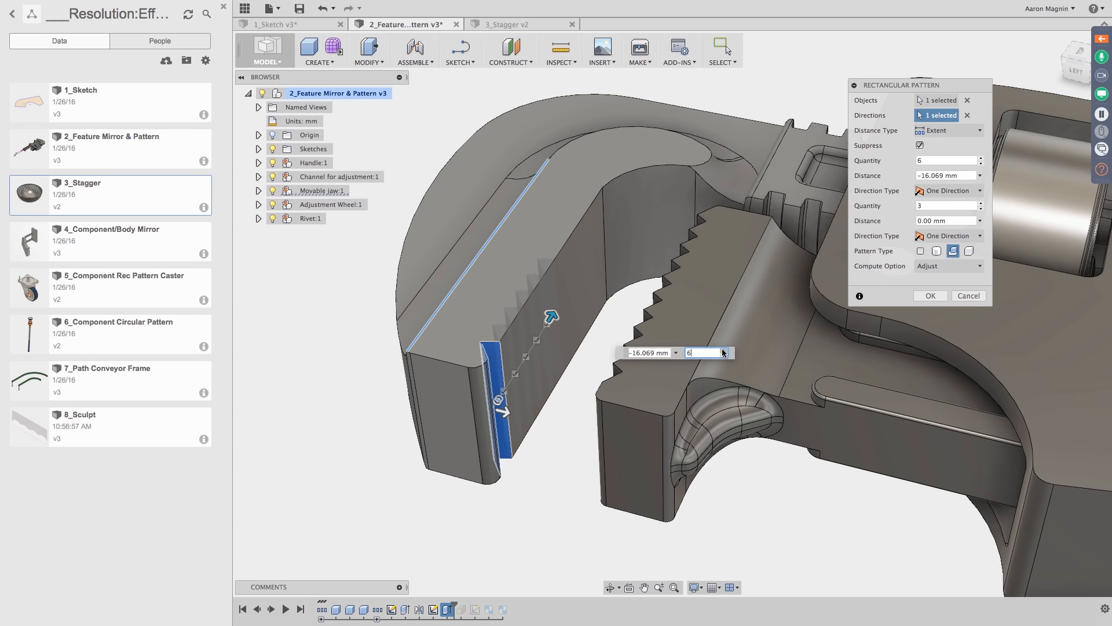
pyautogui.click(724, 350)
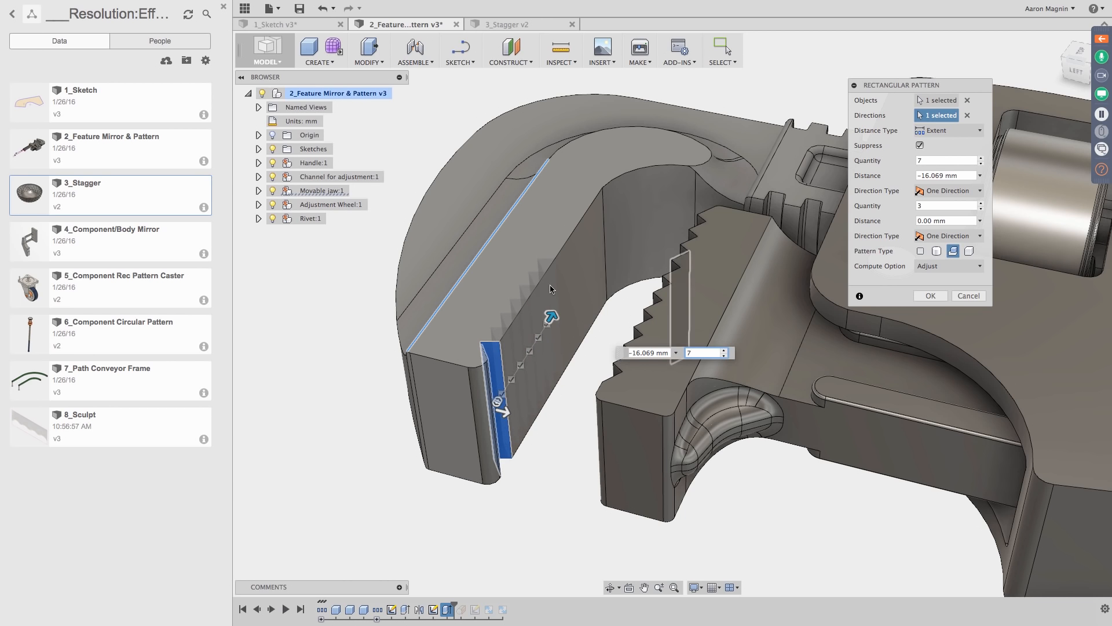
# Step: Extend the tooth pattern to about -31.3 mm, set its quantity to 11 and create it
pyautogui.click(1080, 55)
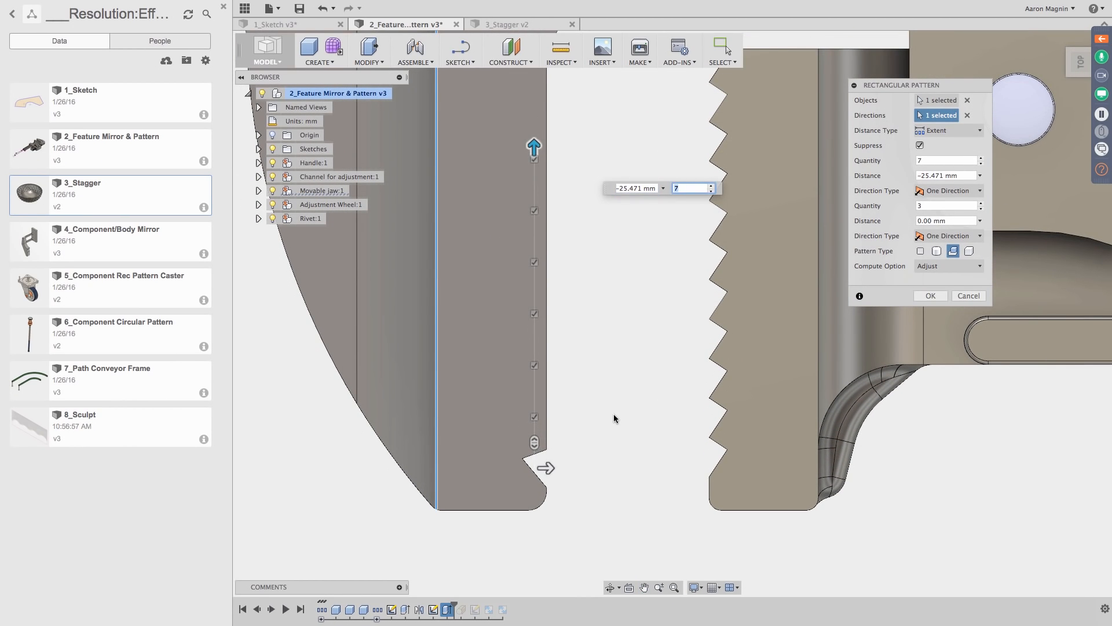
pyautogui.keyDown('shift'); pyautogui.moveTo(615, 418); pyautogui.dragTo(580, 313, button='middle'); pyautogui.keyUp('shift')
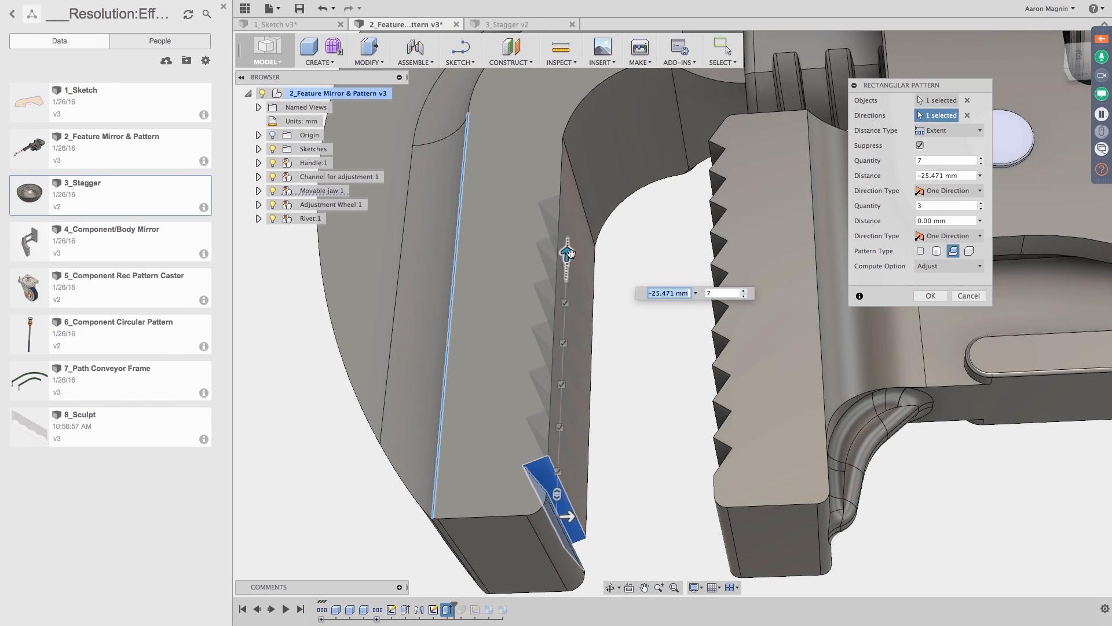
pyautogui.moveTo(569, 253); pyautogui.dragTo(576, 204)
pyautogui.press('Tab')
pyautogui.click(746, 239)
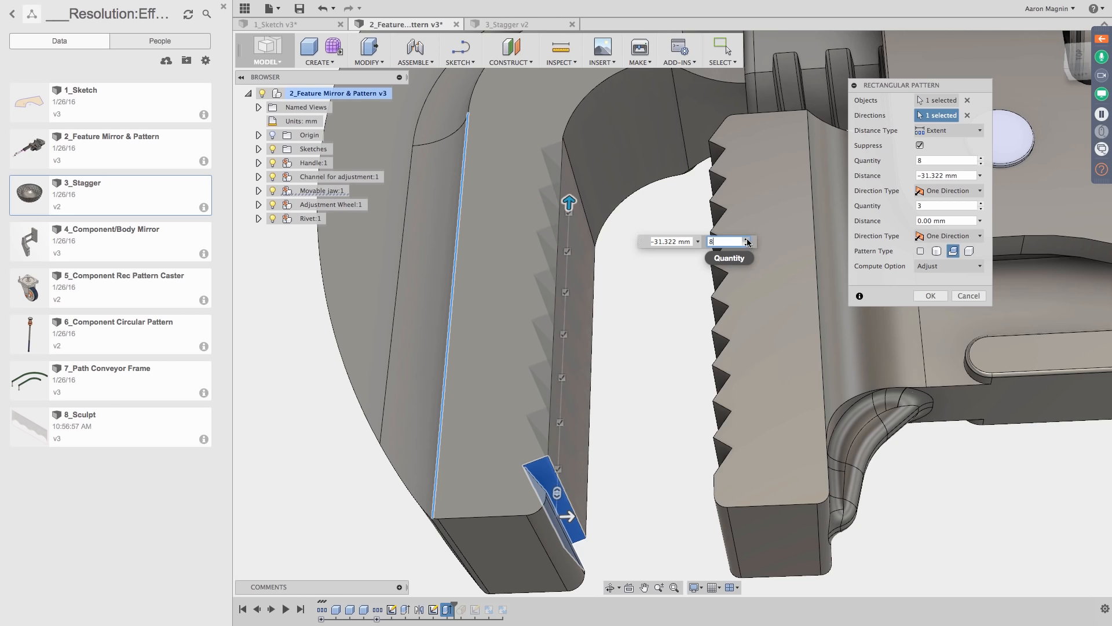
pyautogui.click(747, 239)
pyautogui.click(747, 238)
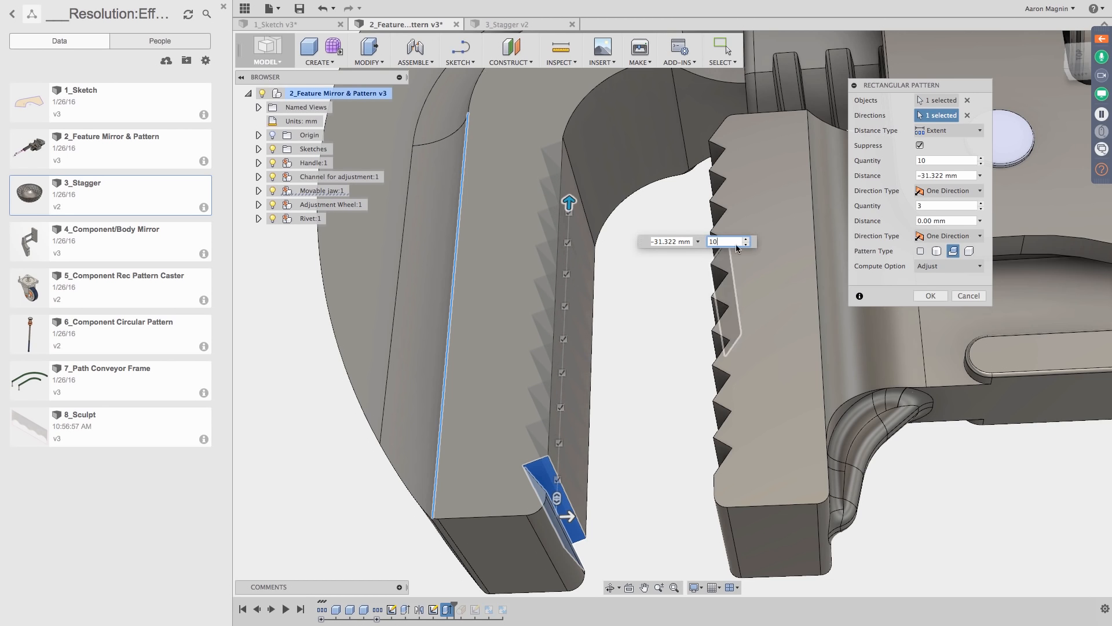
pyautogui.click(746, 239)
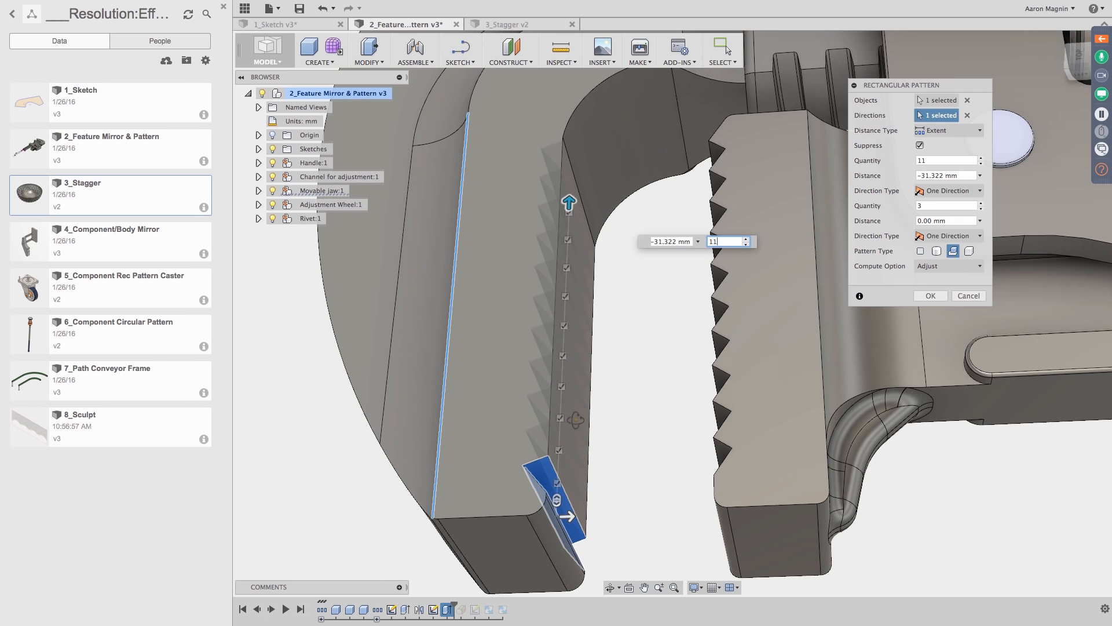
pyautogui.press('Return')
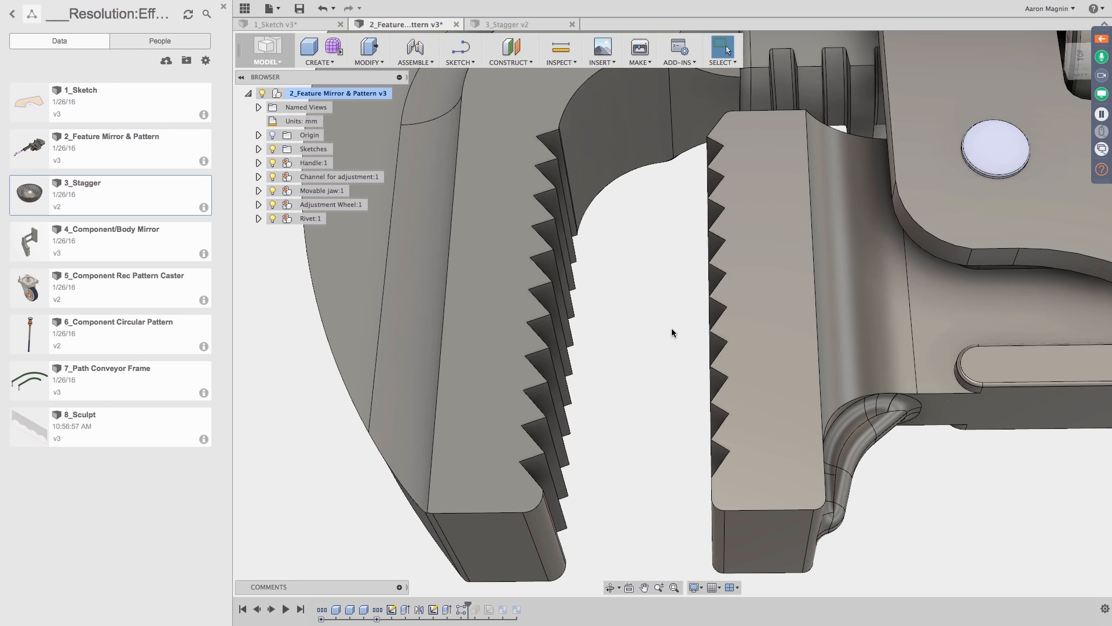
# Step: Edit the triangular tooth sketch and set the 40° angle at the notch's lower corner to 30°
pyautogui.keyDown('shift'); pyautogui.moveTo(559, 371); pyautogui.dragTo(553, 311, button='middle'); pyautogui.keyUp('shift')
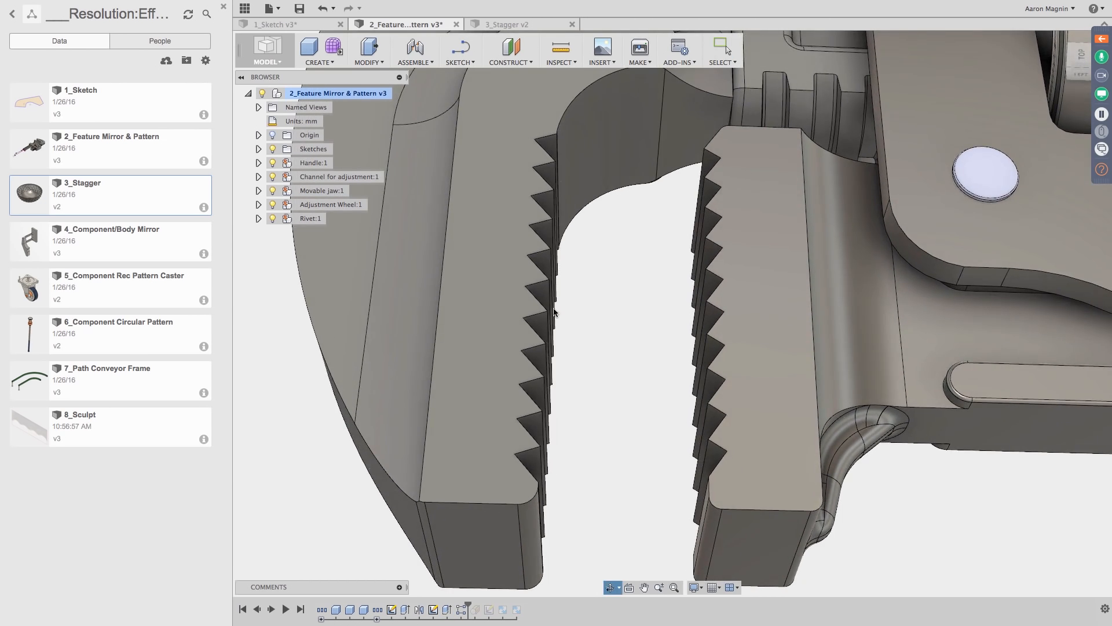
pyautogui.press('Escape')
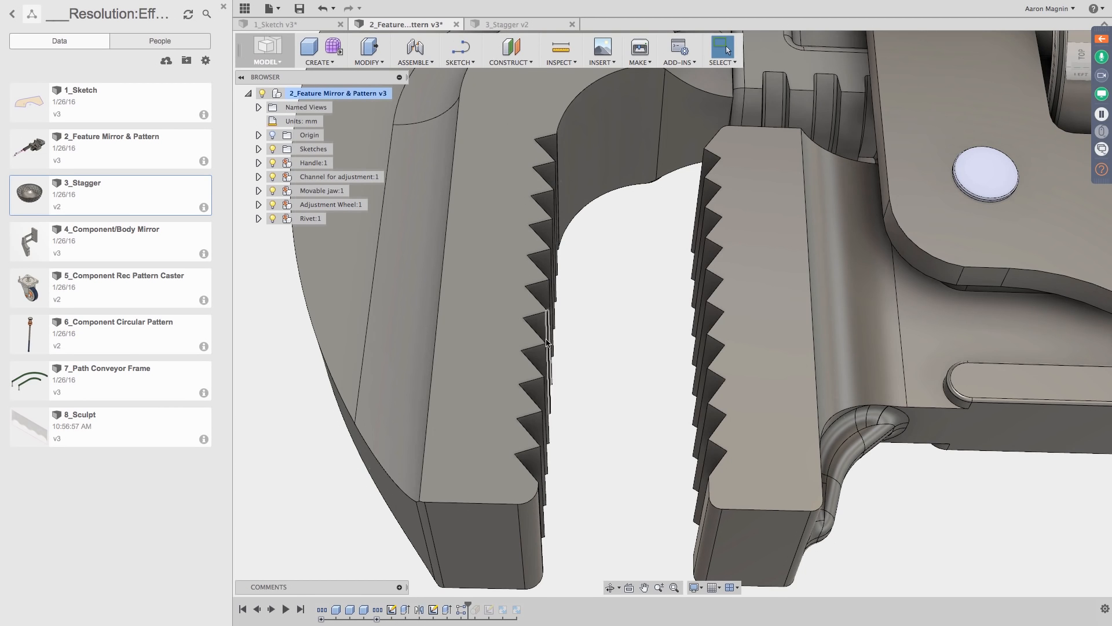
pyautogui.scroll(-4, 555, 417)
pyautogui.keyDown('shift'); pyautogui.moveTo(556, 417); pyautogui.dragTo(590, 455, button='middle'); pyautogui.keyUp('shift')
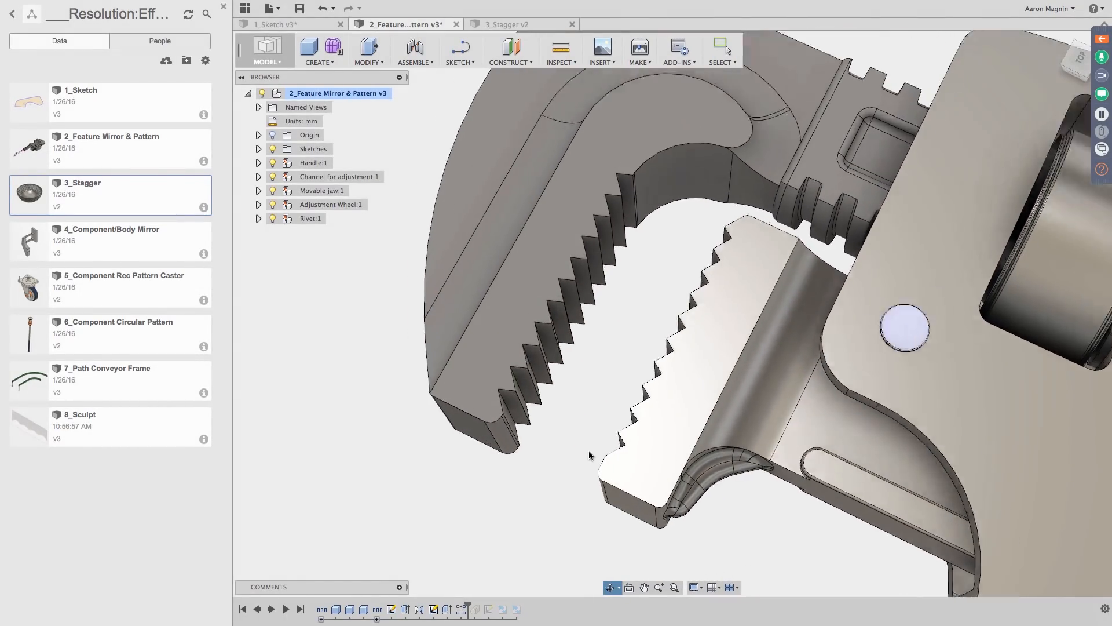
pyautogui.scroll(-1, 589, 455)
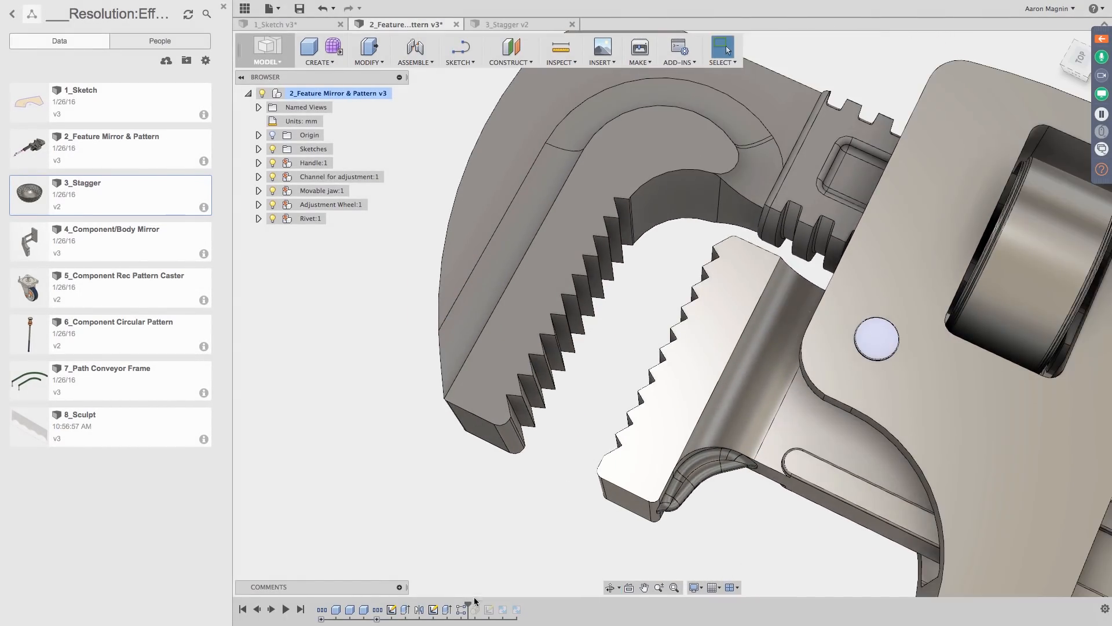
pyautogui.doubleClick(435, 610)
pyautogui.scroll(5, 517, 409)
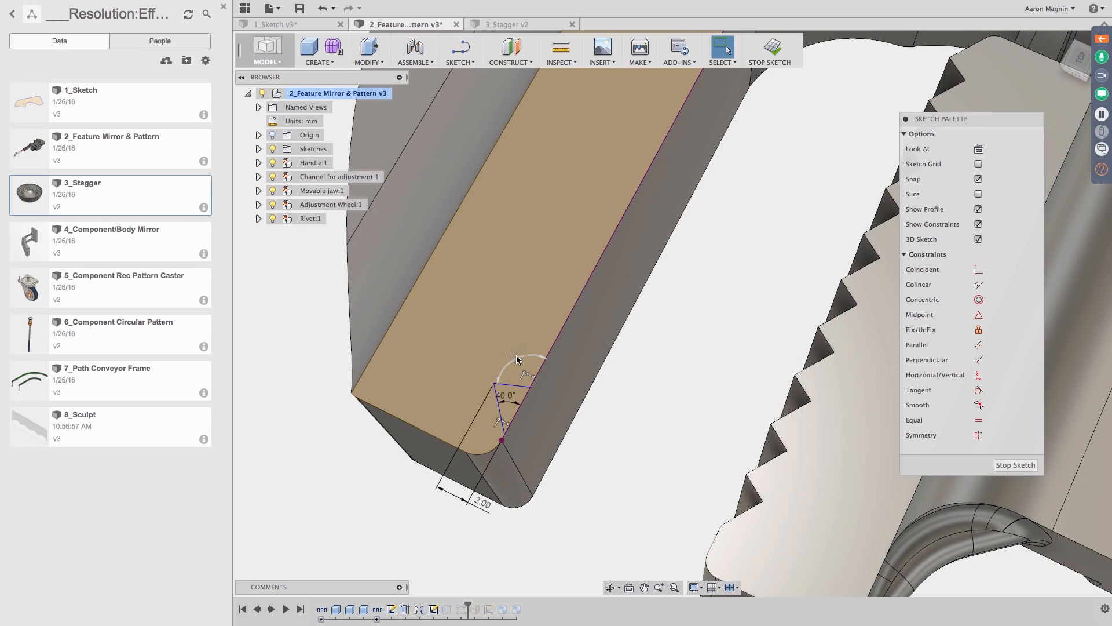
pyautogui.doubleClick(502, 400)
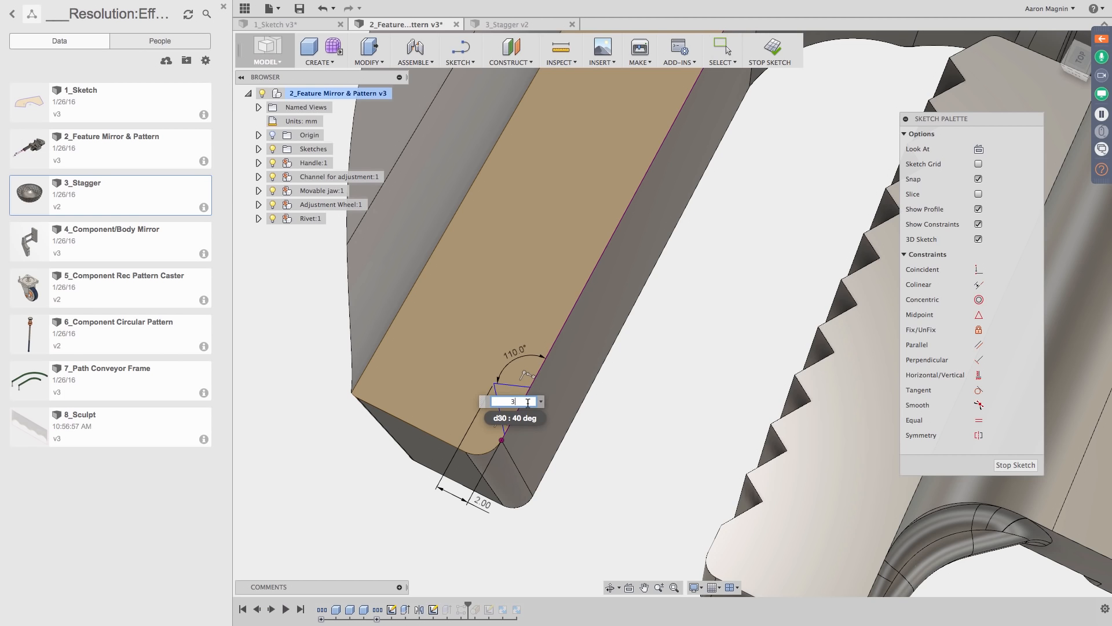
pyautogui.press('Return')
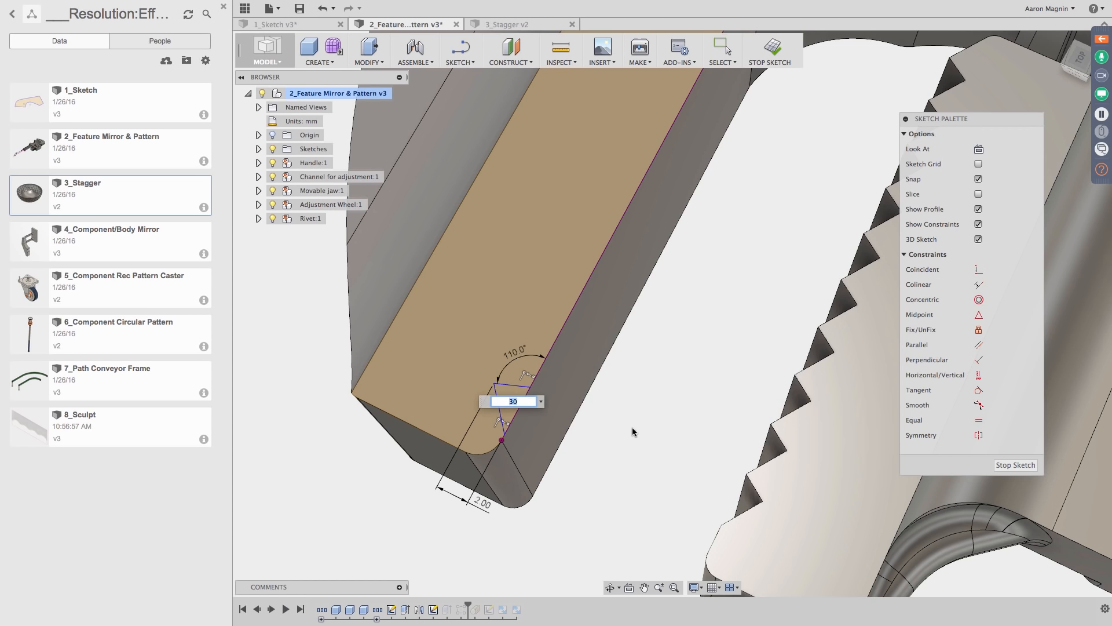
pyautogui.press('Return')
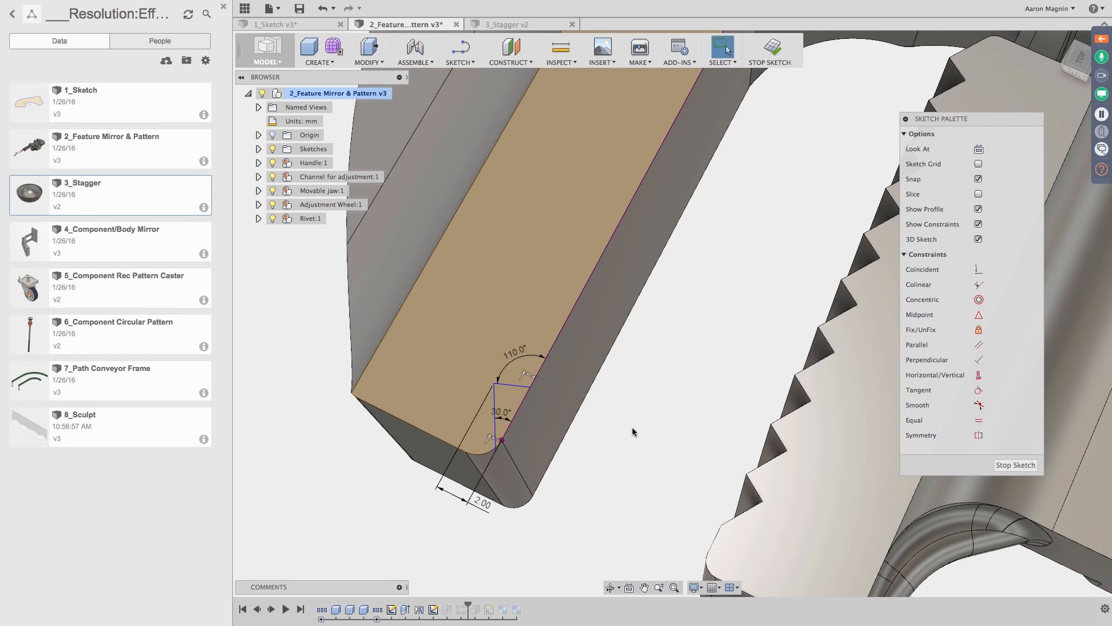
# Step: Set the tooth sketch's 110° angle to 90° and finish the sketch
pyautogui.doubleClick(518, 355)
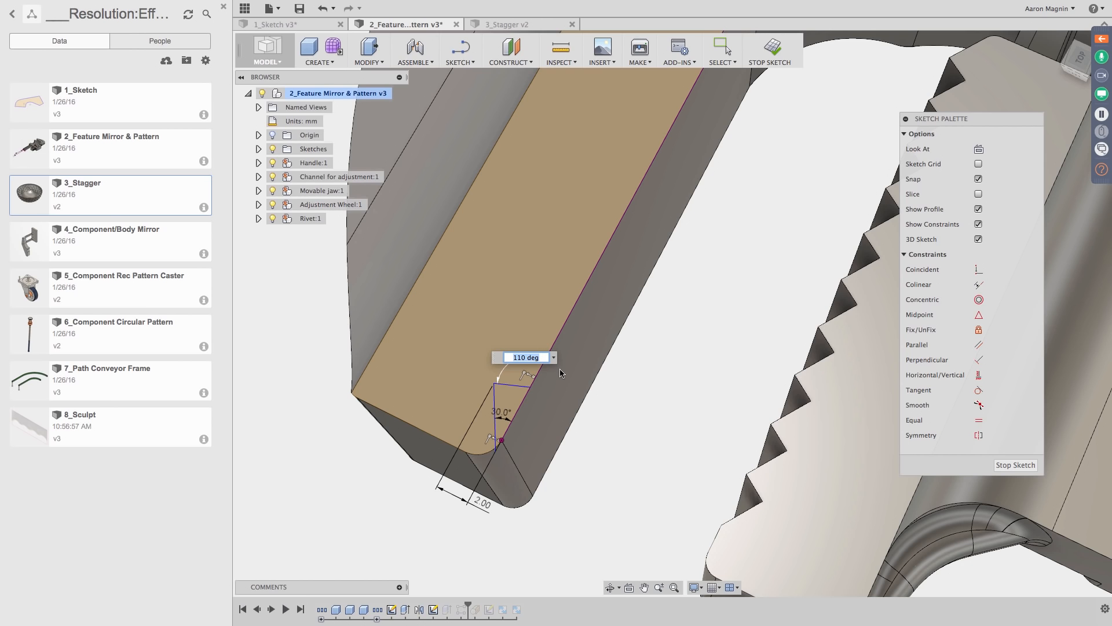
pyautogui.write('90')
pyautogui.press('Return')
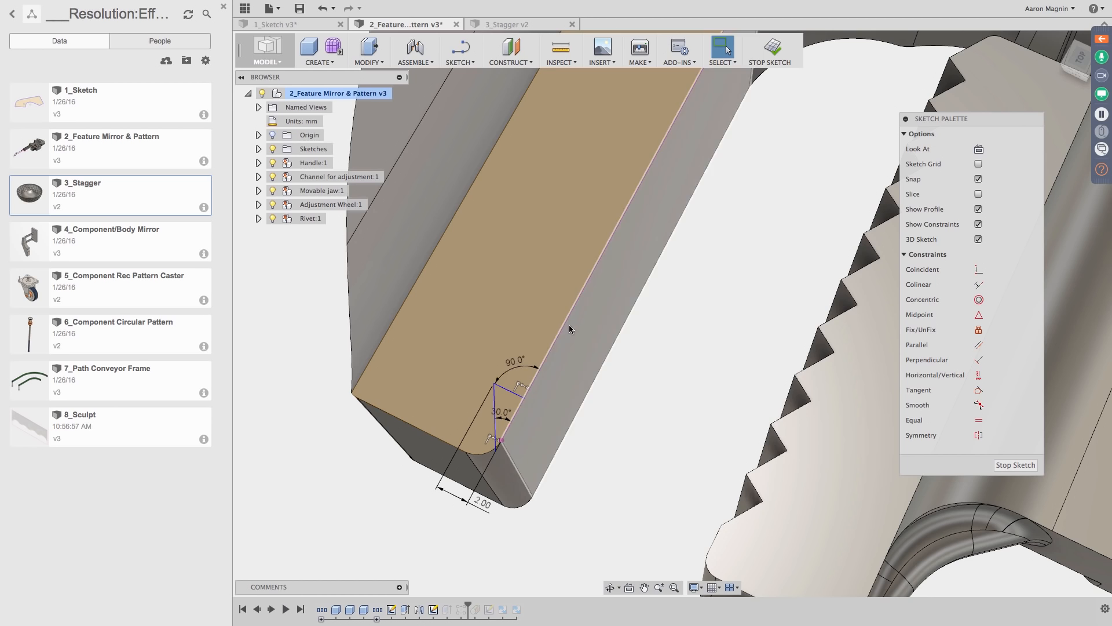
pyautogui.click(773, 52)
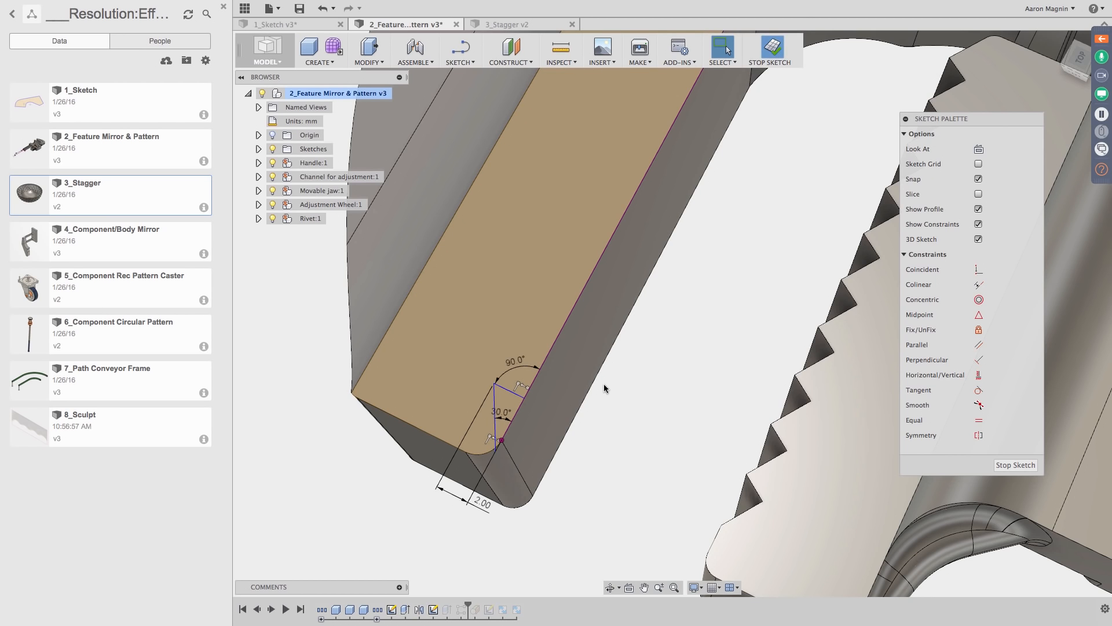
# Step: Examine the patterned jaw teeth up close and open their pattern feature for editing
pyautogui.scroll(-3, 626, 339)
pyautogui.keyDown('shift'); pyautogui.moveTo(610, 350); pyautogui.dragTo(598, 338, button='middle'); pyautogui.keyUp('shift')
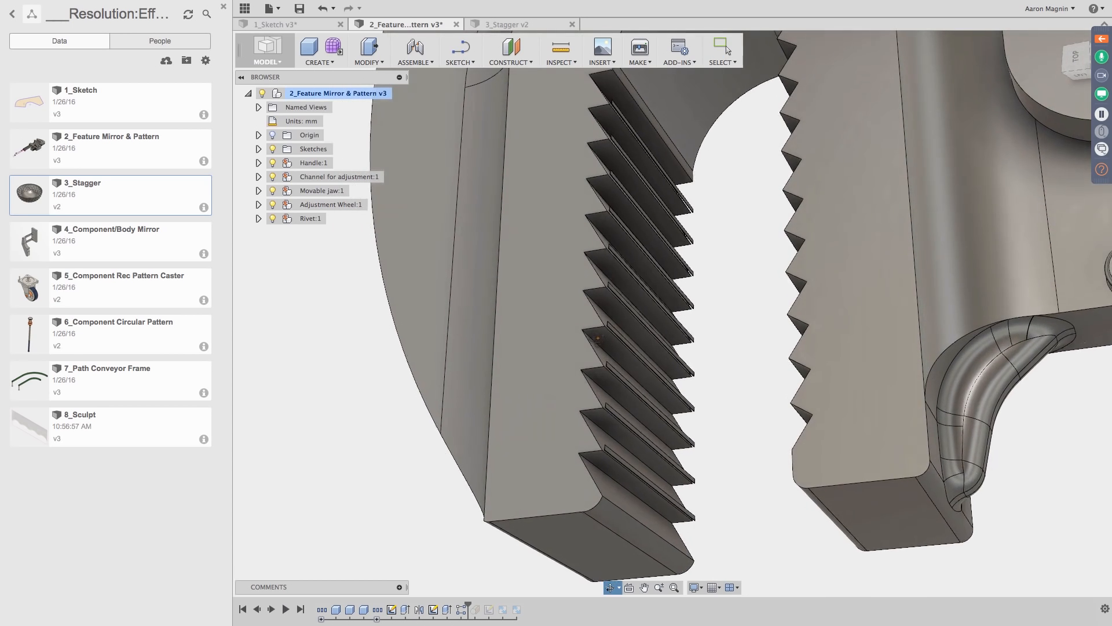
pyautogui.scroll(10, 598, 337)
pyautogui.press('Escape')
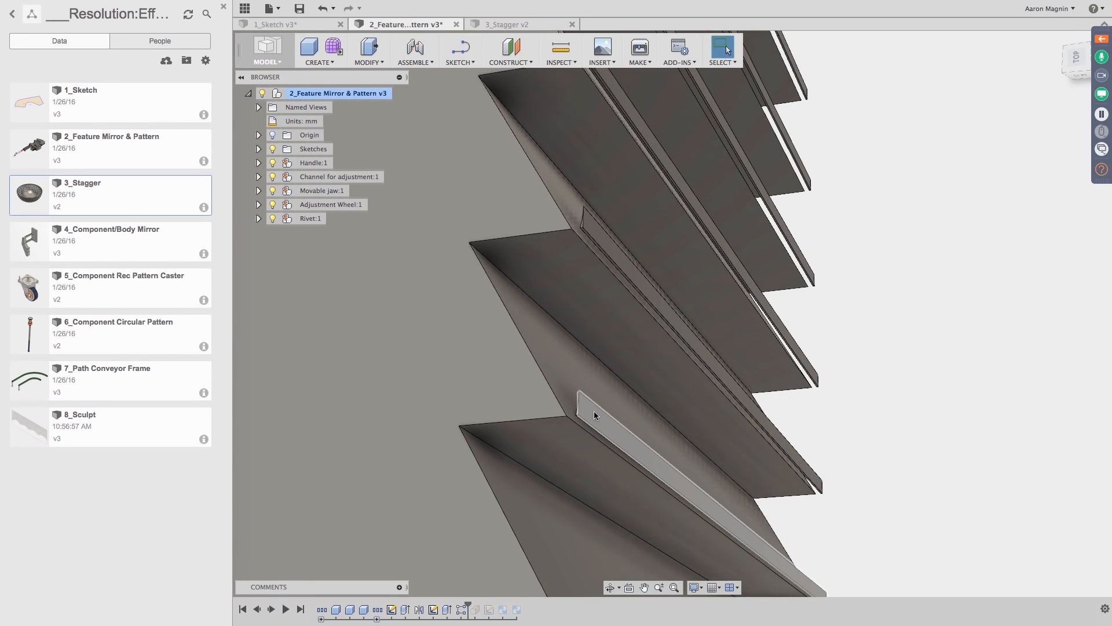
pyautogui.click(593, 413)
pyautogui.keyDown('shift'); pyautogui.moveTo(604, 417); pyautogui.dragTo(683, 431, button='middle'); pyautogui.keyUp('shift')
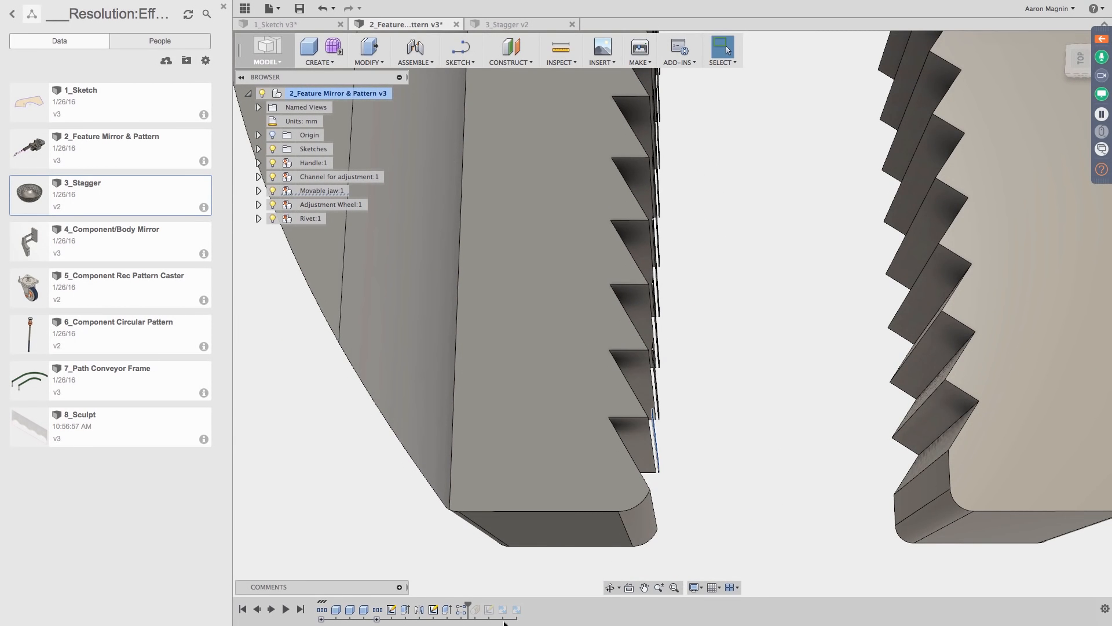
pyautogui.rightClick(465, 610)
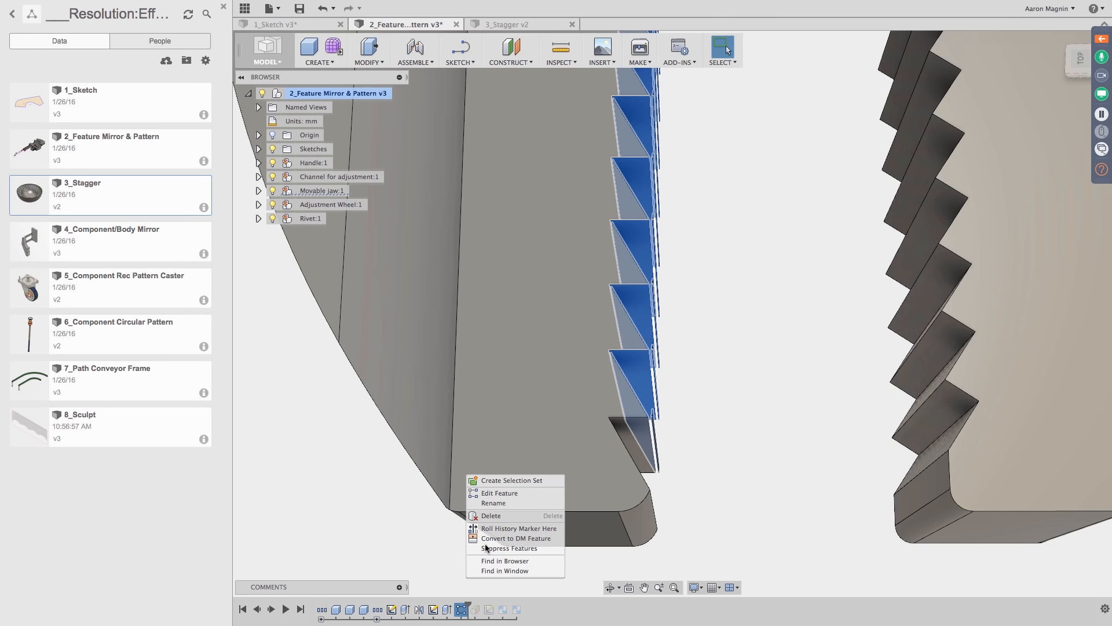
pyautogui.click(498, 493)
pyautogui.scroll(5, 649, 463)
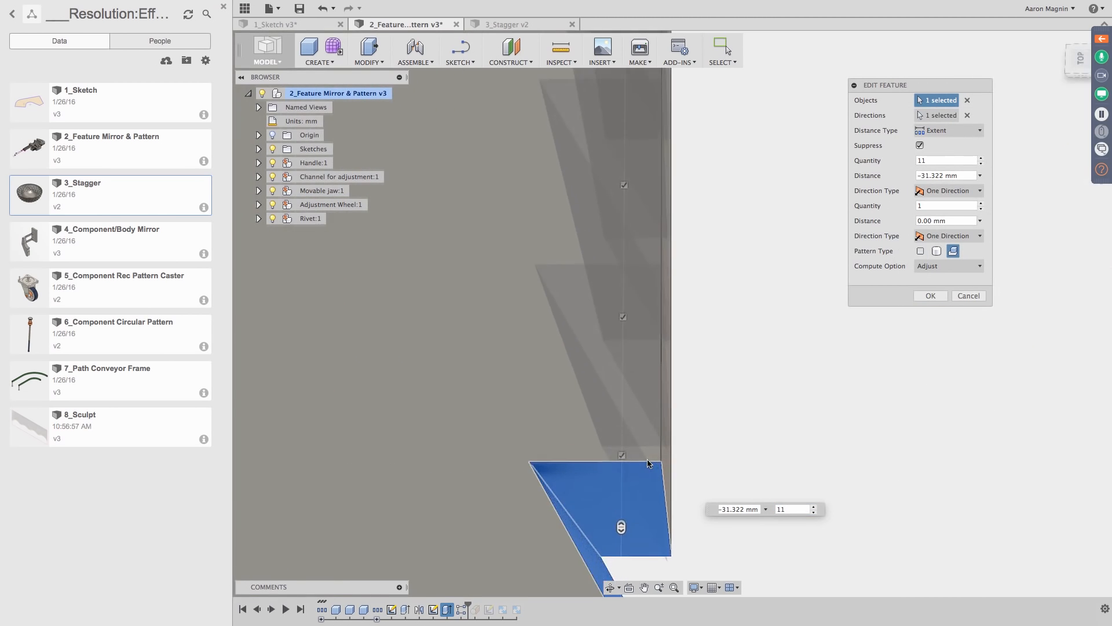
pyautogui.scroll(3, 648, 463)
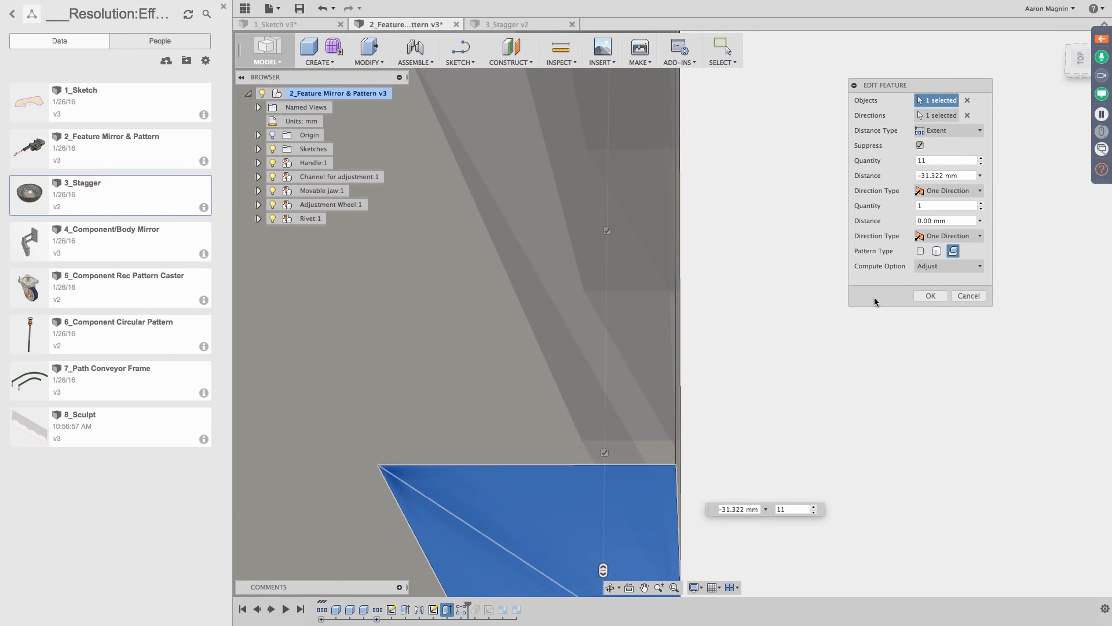
# Step: Try the Identical compute option for the tooth pattern
pyautogui.click(930, 266)
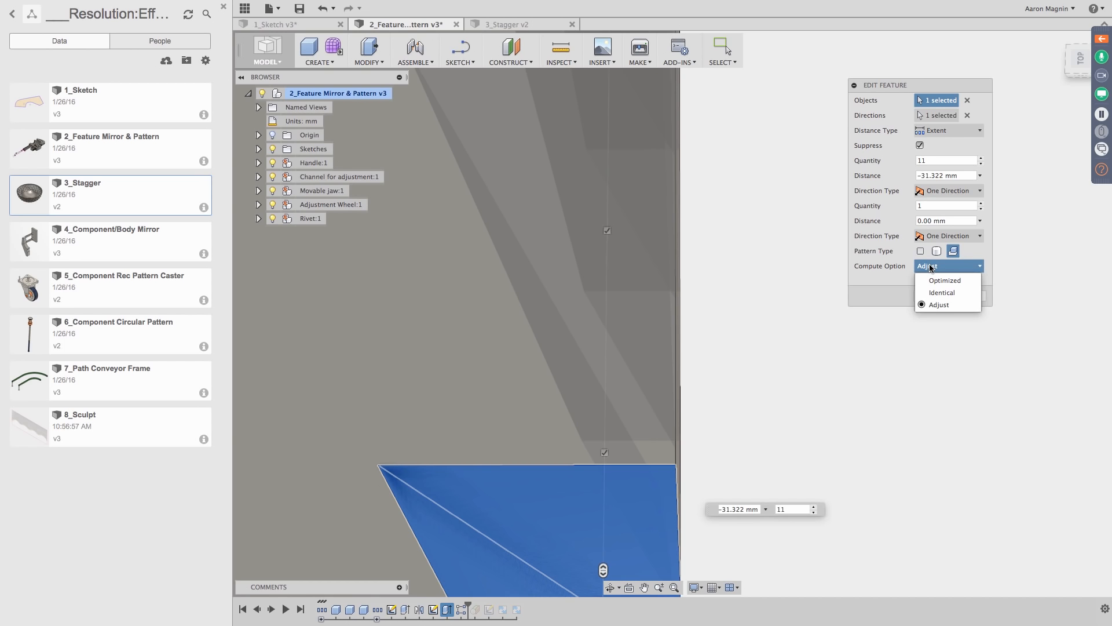
pyautogui.click(930, 266)
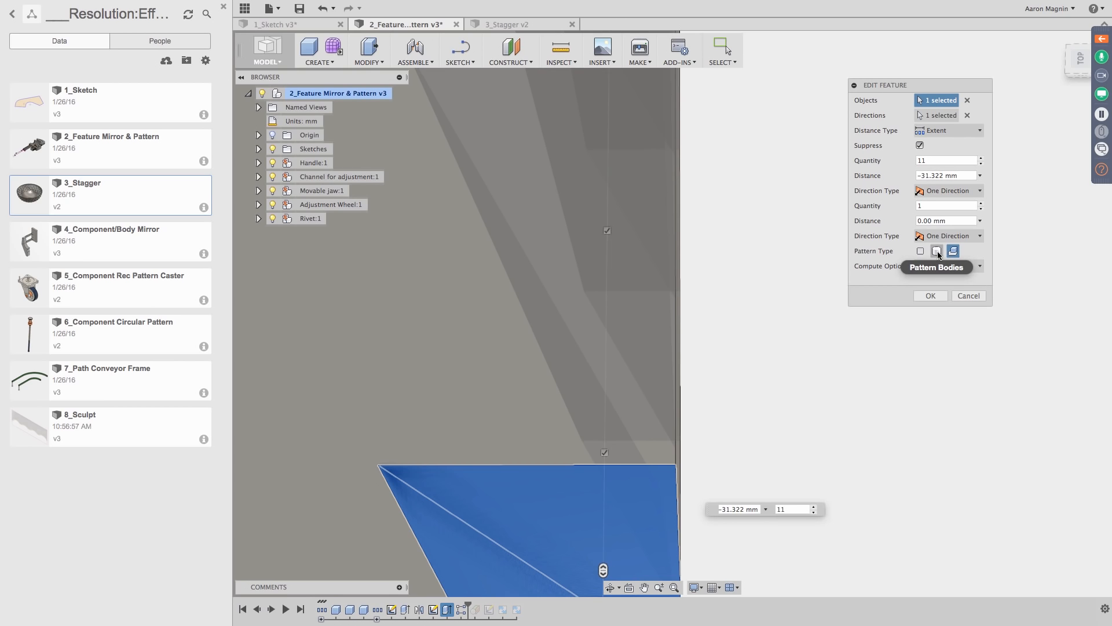
pyautogui.click(940, 267)
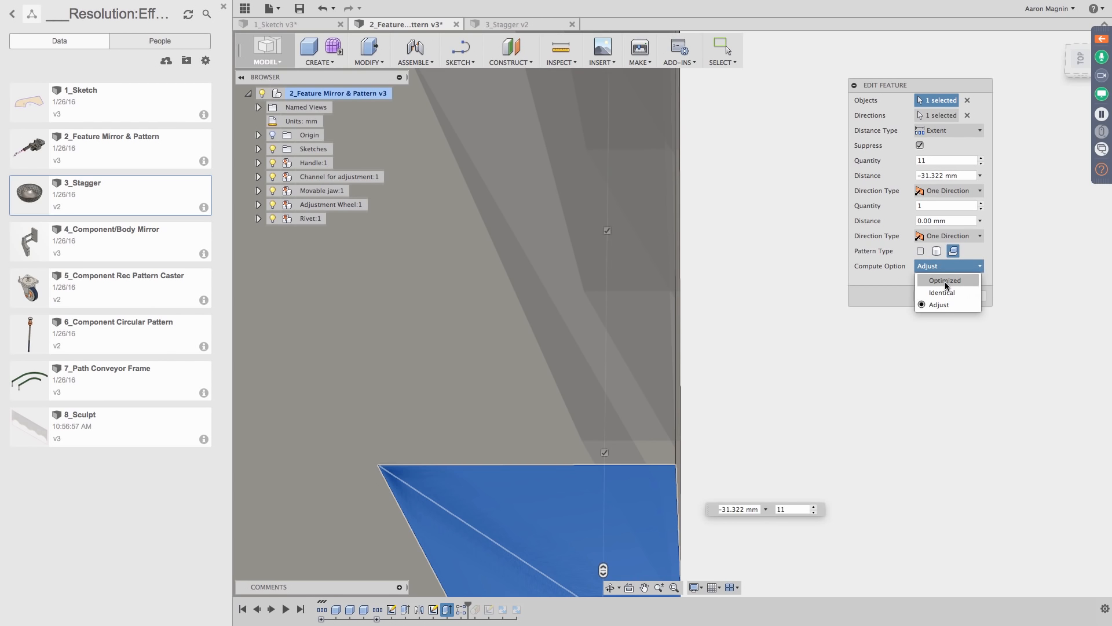
pyautogui.click(946, 292)
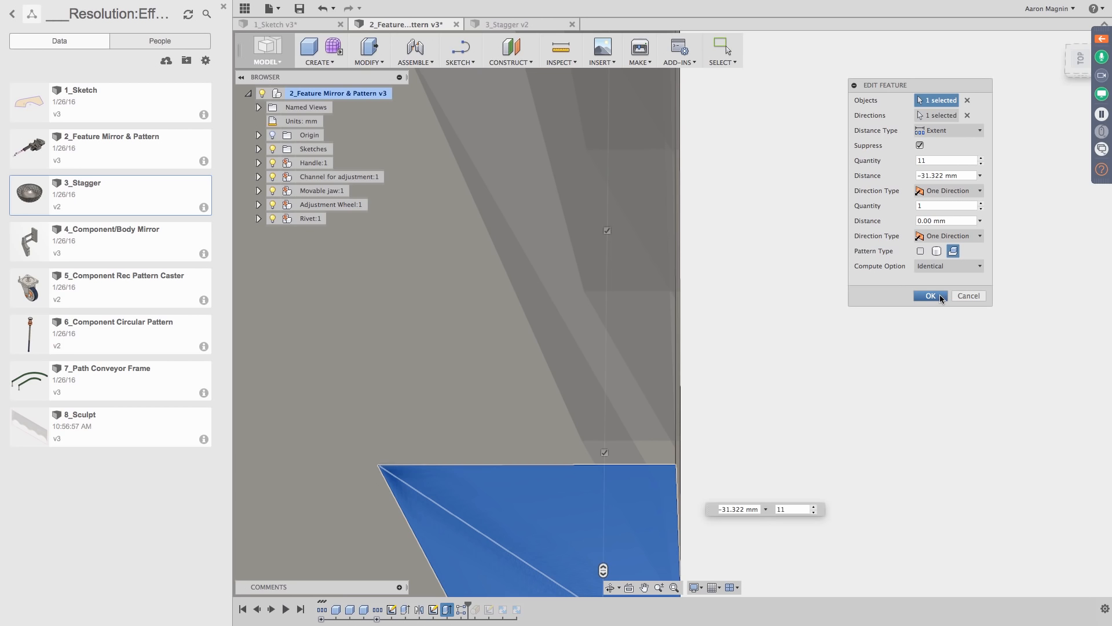
# Step: Set the tooth pattern's compute option to Optimized and apply the edit
pyautogui.click(942, 270)
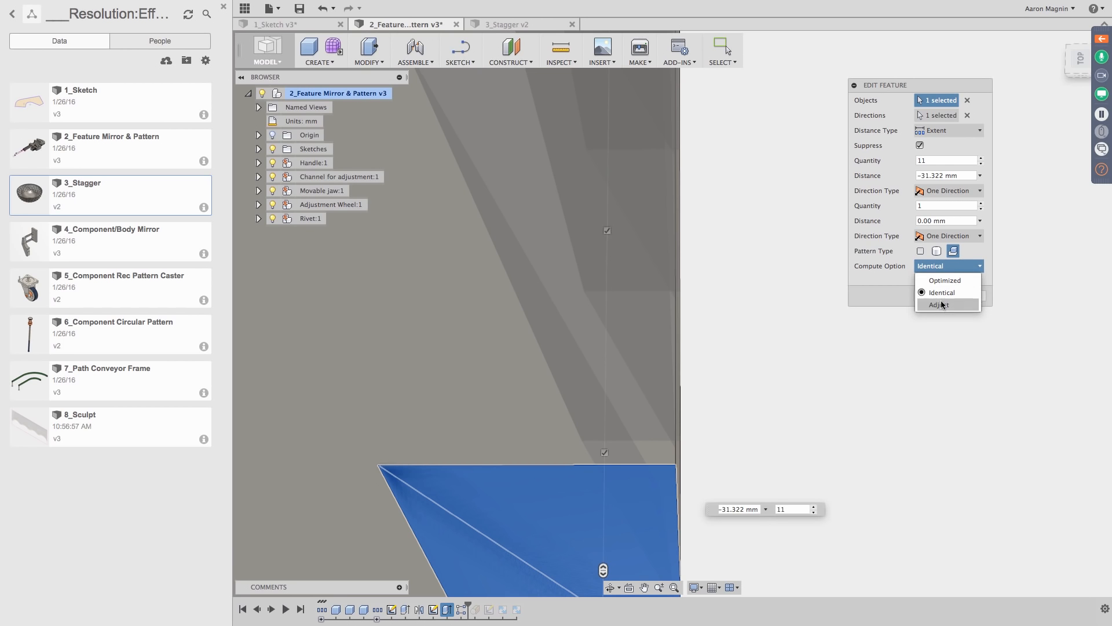
pyautogui.click(933, 280)
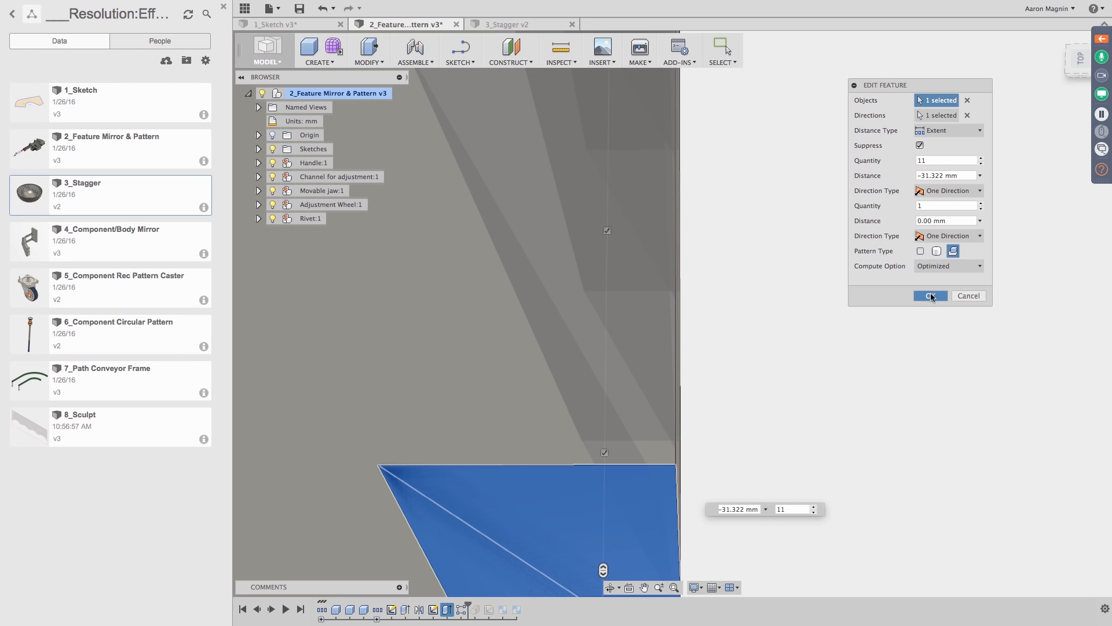
pyautogui.click(933, 296)
# Step: Examine the recomputed teeth along the full length of the jaw and the whole wrench head
pyautogui.scroll(-10, 857, 377)
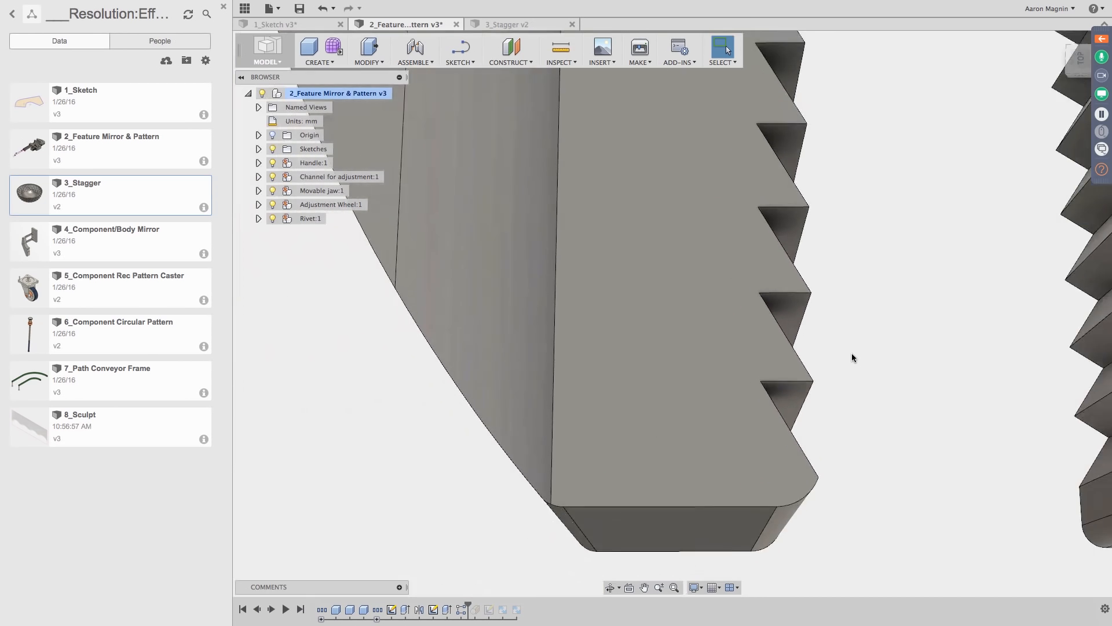
pyautogui.keyDown('shift'); pyautogui.moveTo(852, 352); pyautogui.dragTo(850, 399, button='middle'); pyautogui.keyUp('shift')
pyautogui.scroll(-8, 849, 360)
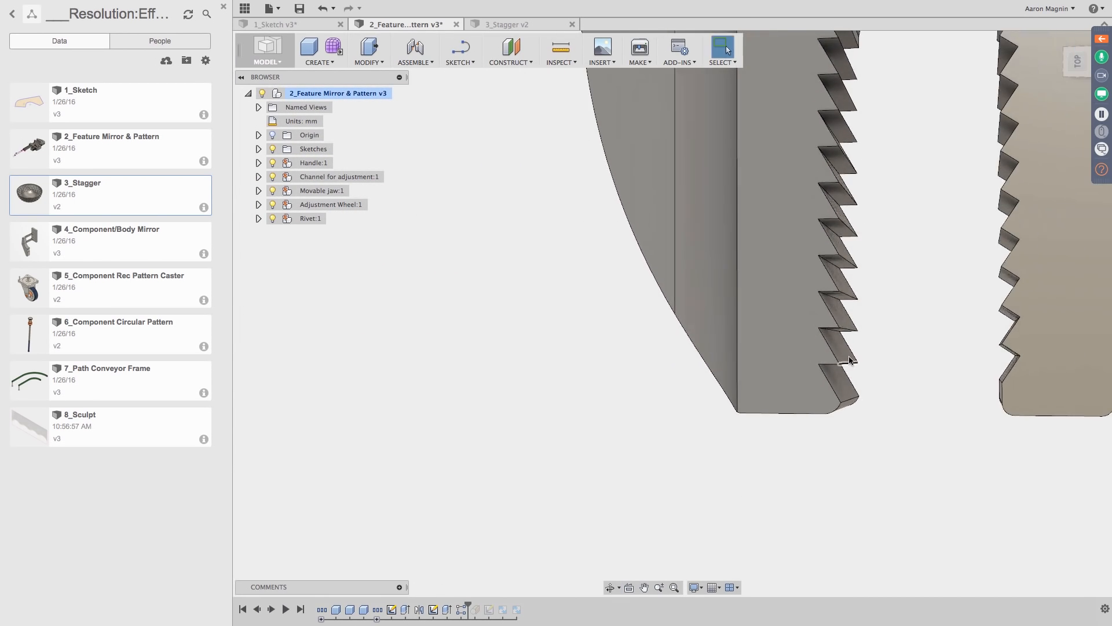
pyautogui.moveTo(840, 356); pyautogui.dragTo(831, 374, button='middle')
pyautogui.scroll(1, 831, 375)
pyautogui.press('Escape')
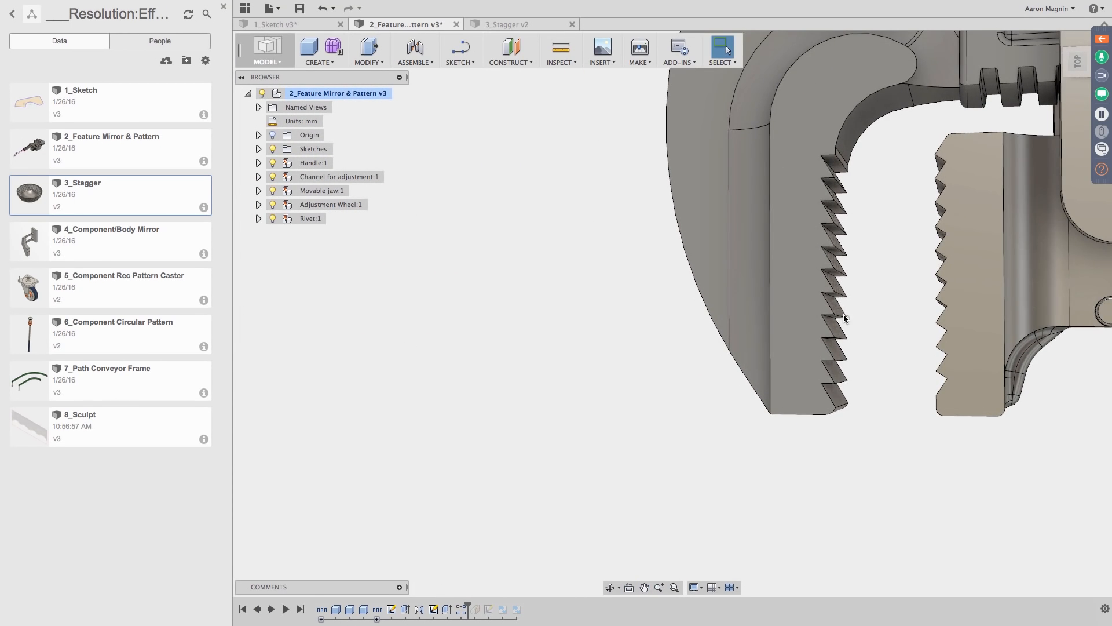
pyautogui.scroll(-6, 861, 393)
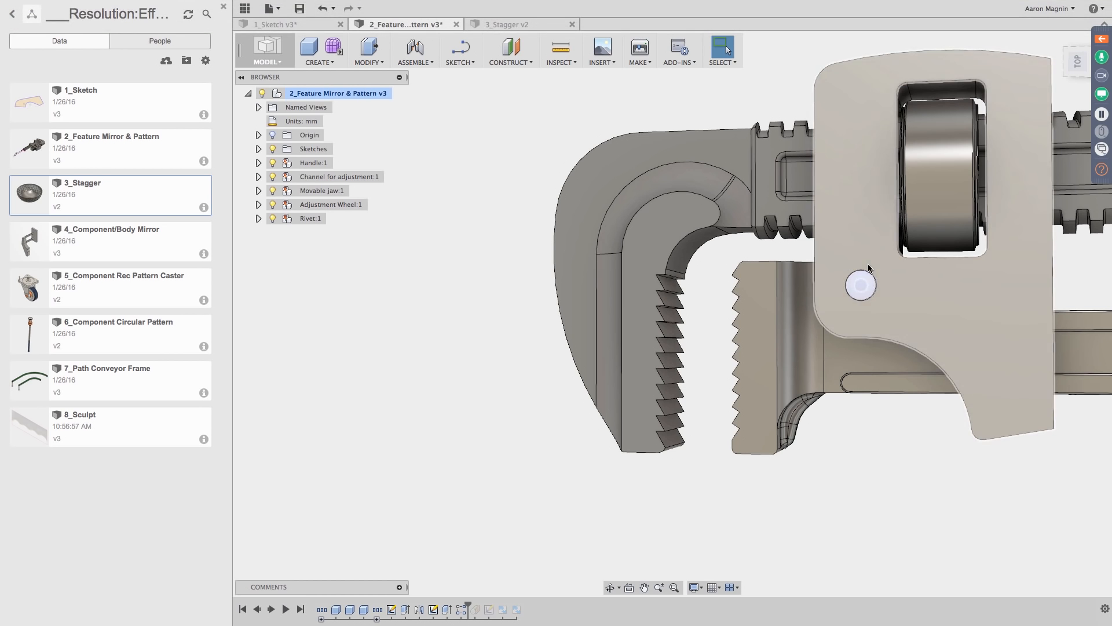
pyautogui.moveTo(765, 379)
pyautogui.keyDown('shift'); pyautogui.mouseDown(button='middle')
pyautogui.moveTo(772, 324)
pyautogui.moveTo(730, 308)
pyautogui.moveTo(731, 328)
pyautogui.mouseUp(button='middle'); pyautogui.keyUp('shift')
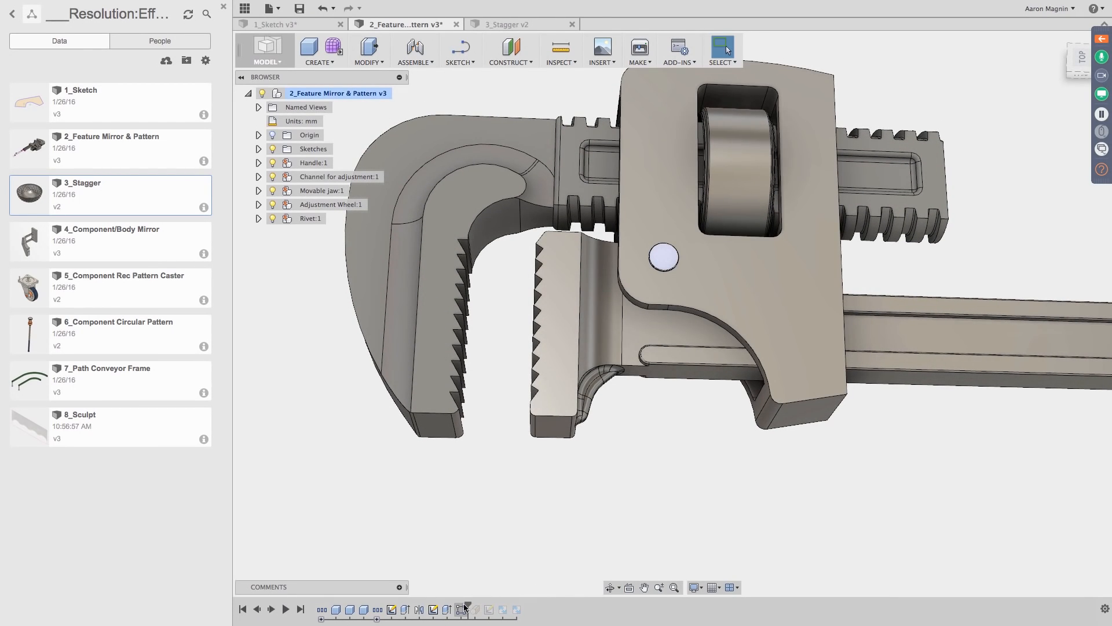
# Step: Roll the design history forward until it includes the adjustment wheel's Sketch1
pyautogui.moveTo(468, 604); pyautogui.dragTo(478, 609)
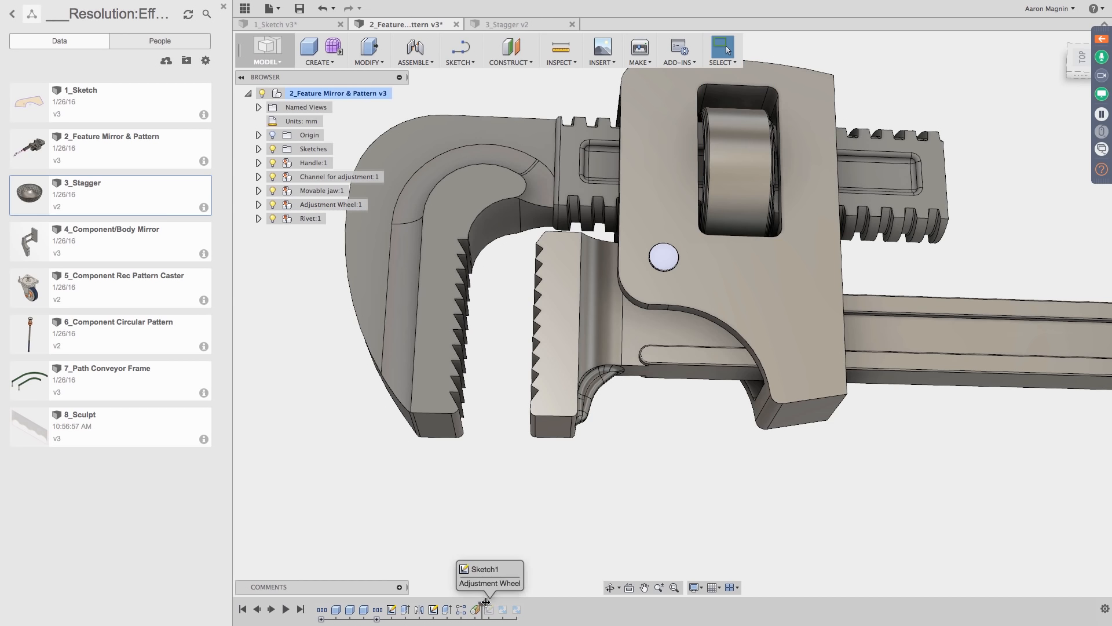
pyautogui.moveTo(488, 604); pyautogui.dragTo(495, 606)
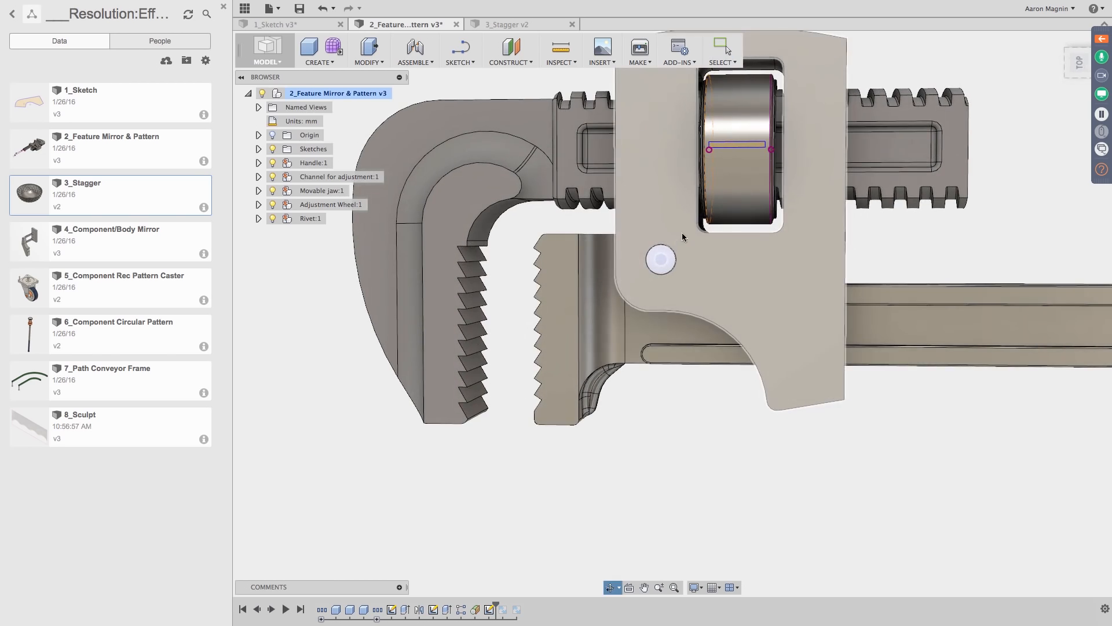
pyautogui.scroll(4, 727, 145)
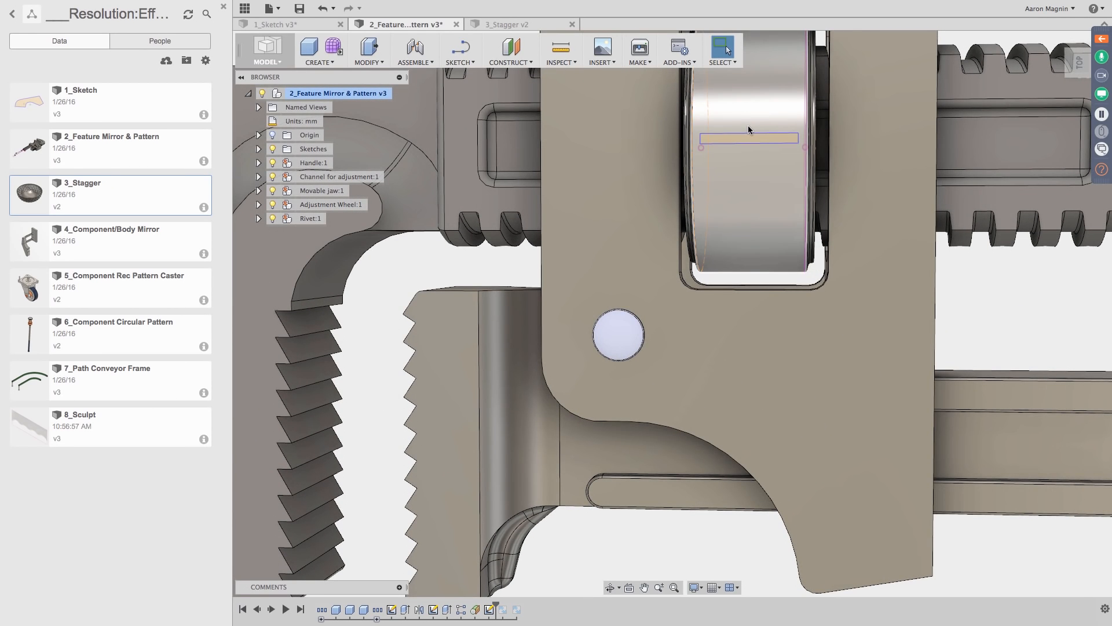
pyautogui.moveTo(748, 126); pyautogui.dragTo(722, 226, button='middle')
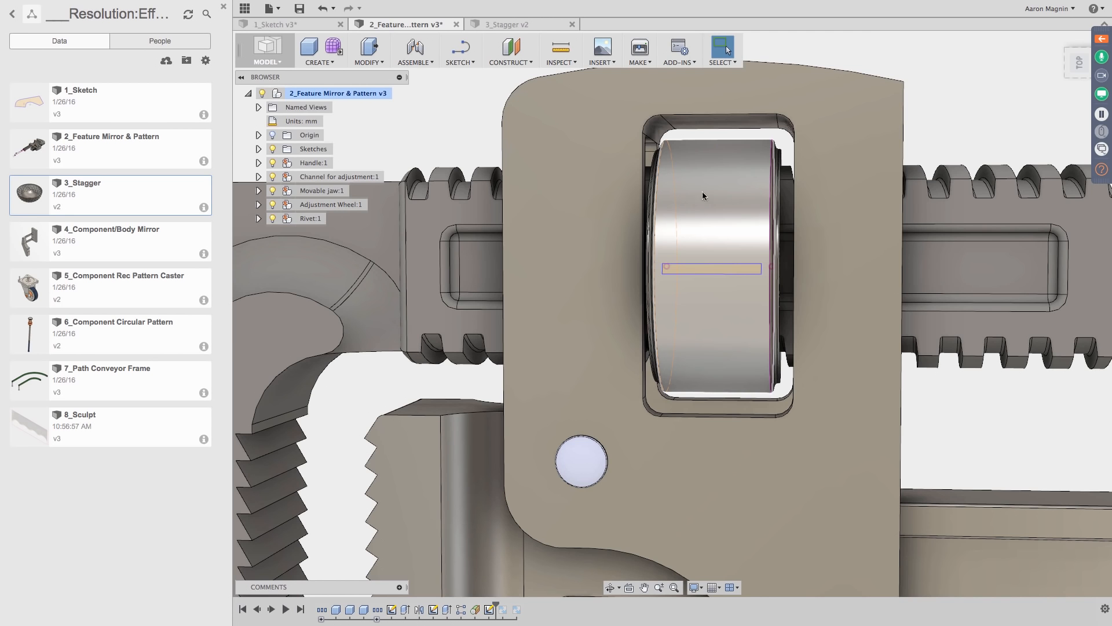
# Step: Cut the thin rectangular profile about -0.76 mm into the adjustment wheel with Press Pull
pyautogui.press('q')
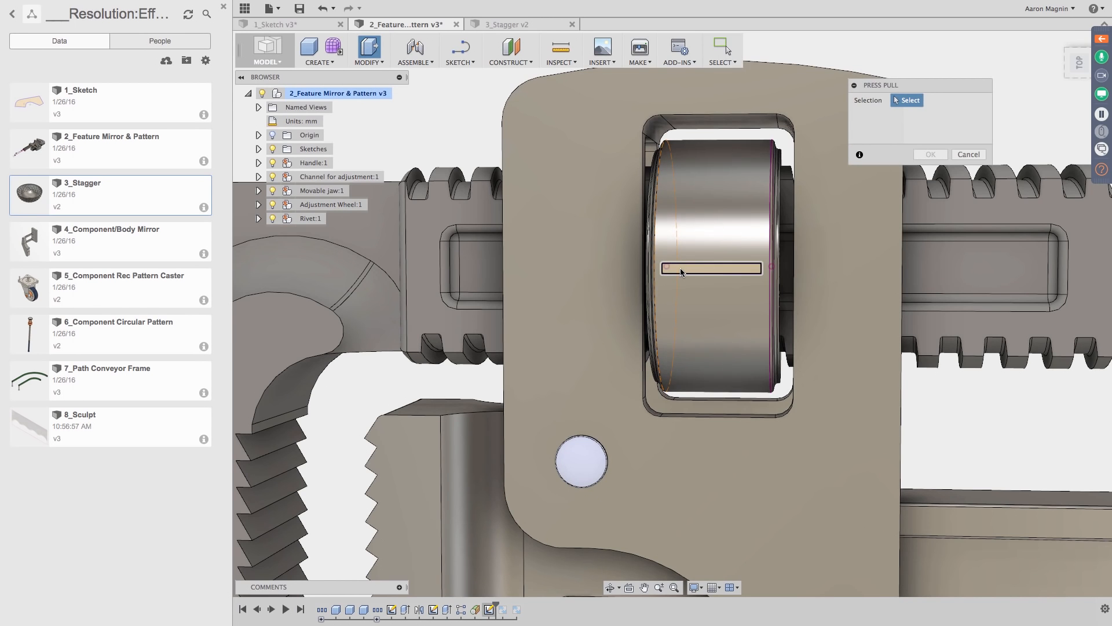
pyautogui.click(680, 267)
pyautogui.keyDown('shift'); pyautogui.moveTo(680, 267); pyautogui.dragTo(691, 231, button='middle'); pyautogui.keyUp('shift')
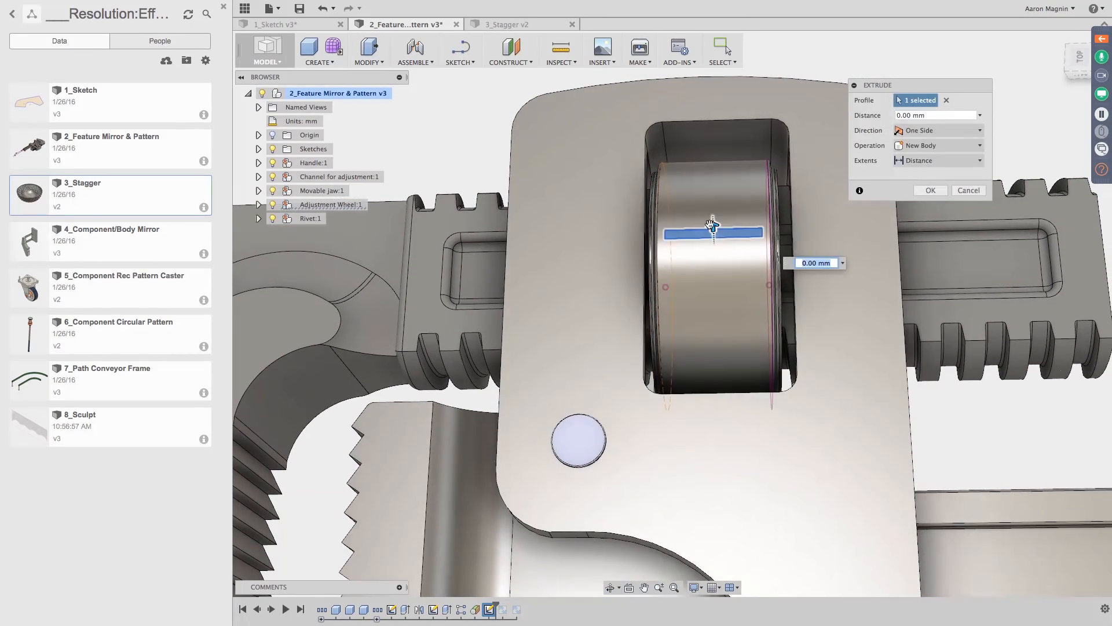
pyautogui.moveTo(712, 226)
pyautogui.mouseDown()
pyautogui.moveTo(712, 248)
pyautogui.moveTo(710, 230)
pyautogui.mouseUp()
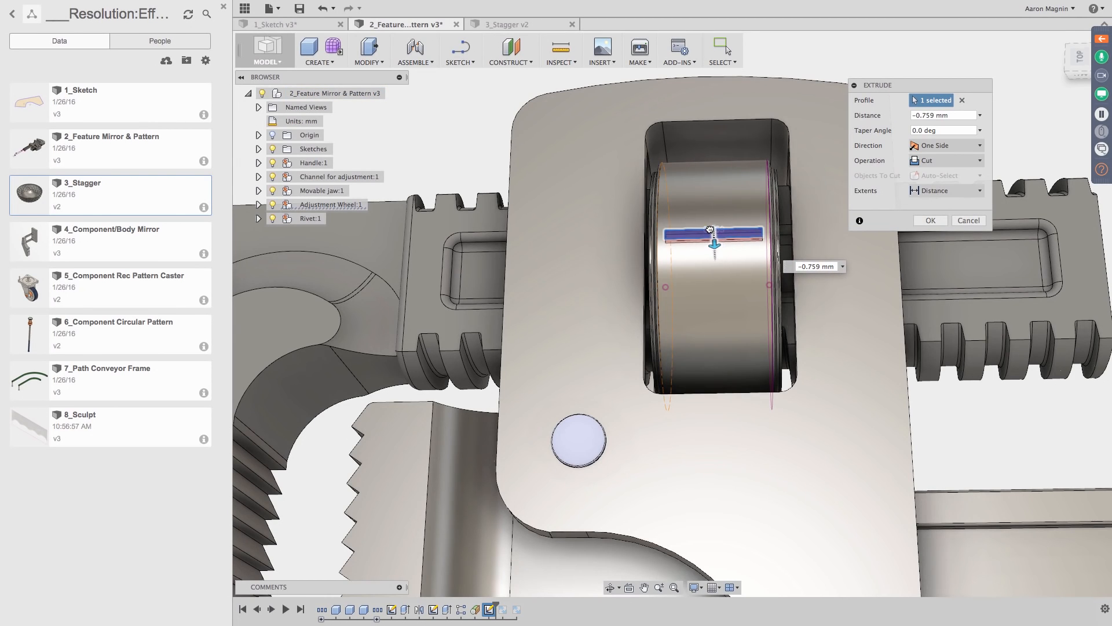
pyautogui.click(930, 220)
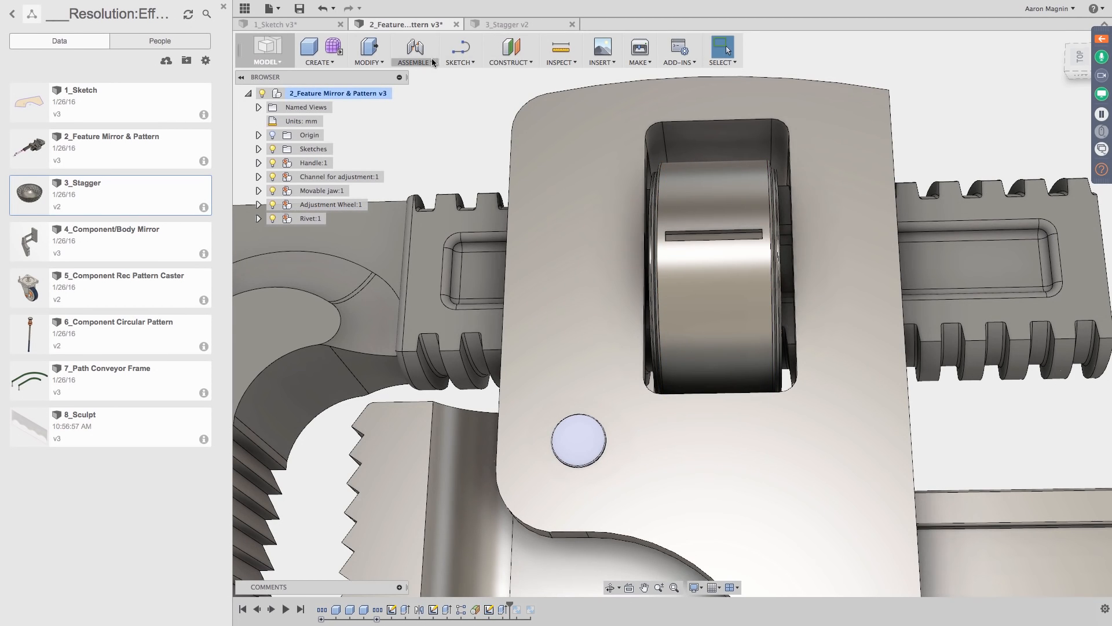
# Step: Set up a circular feature pattern of the slot cut, using the adjustment wheel's outer cylindrical face as the axis
pyautogui.click(319, 61)
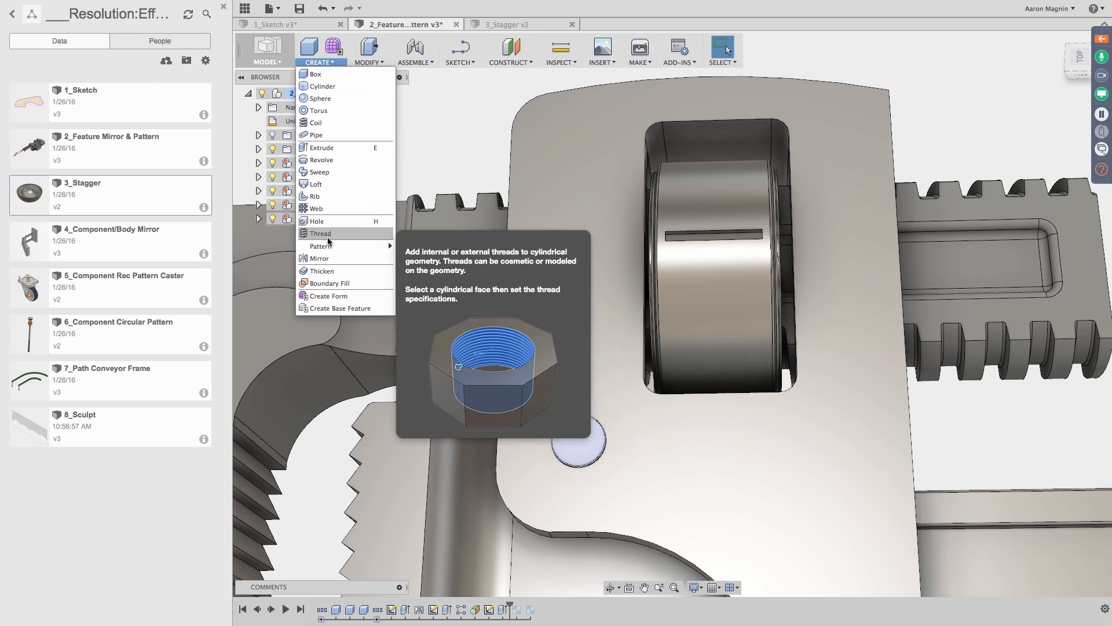
pyautogui.moveTo(376, 246)
pyautogui.click(446, 259)
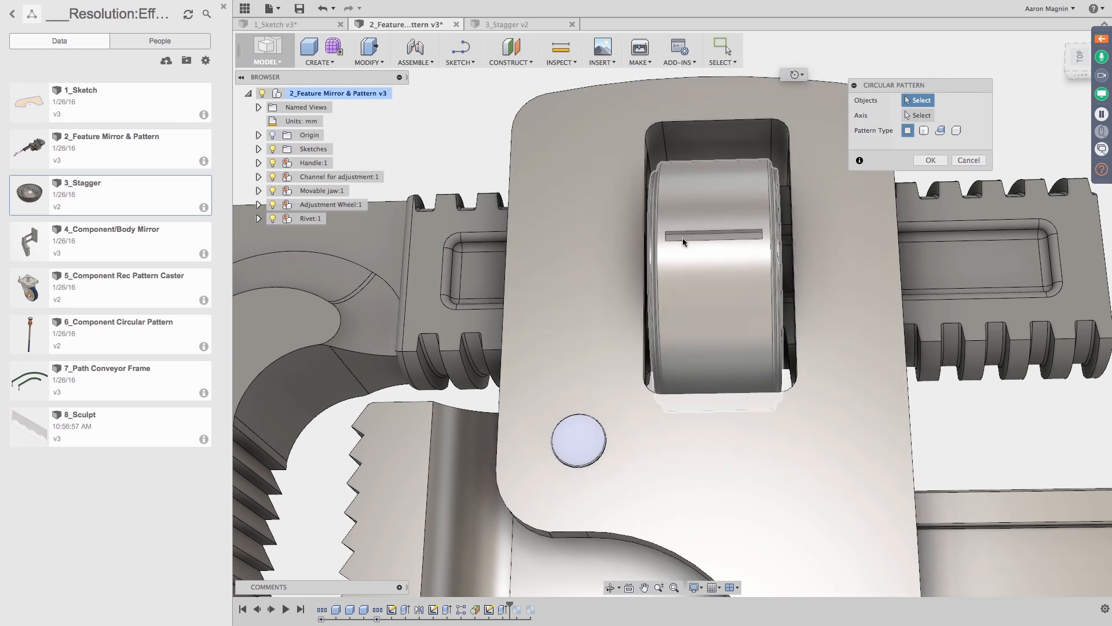
pyautogui.click(940, 130)
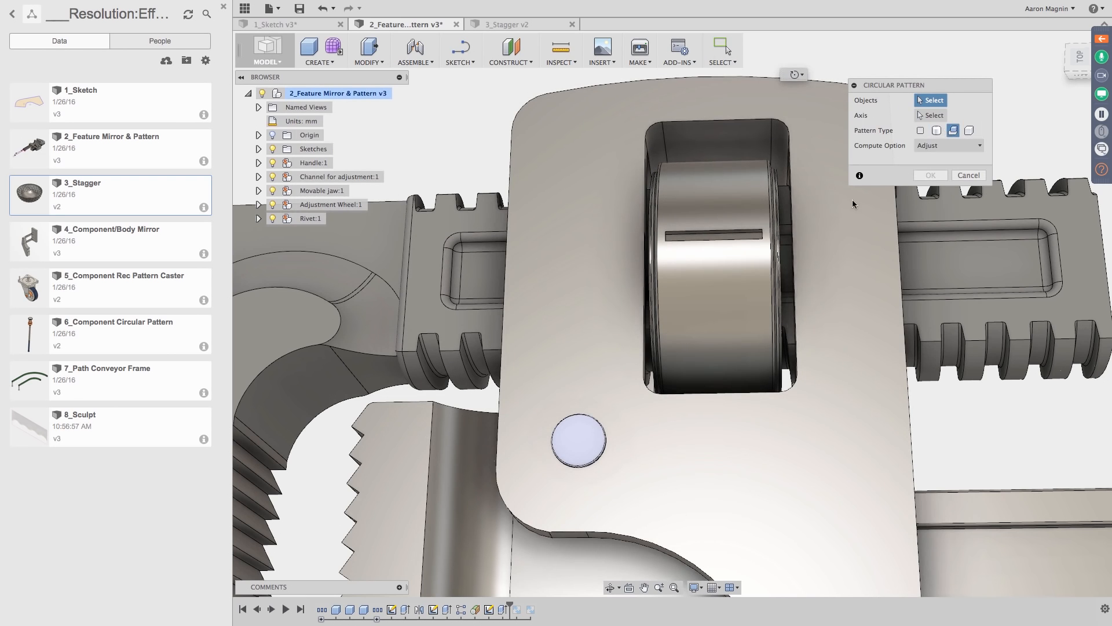
pyautogui.click(503, 608)
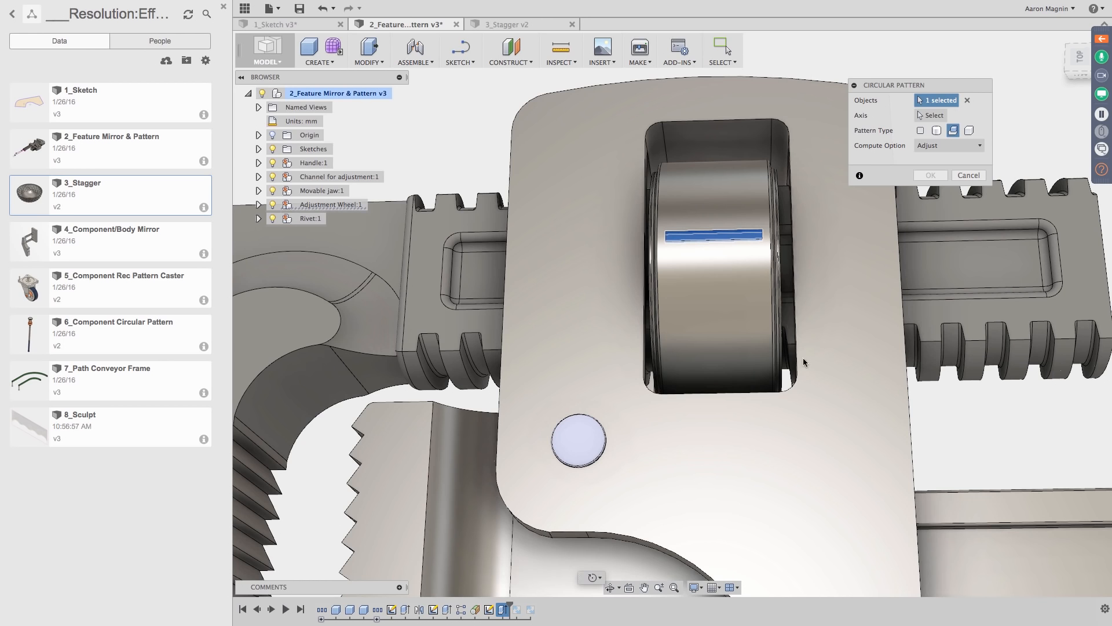
pyautogui.click(928, 115)
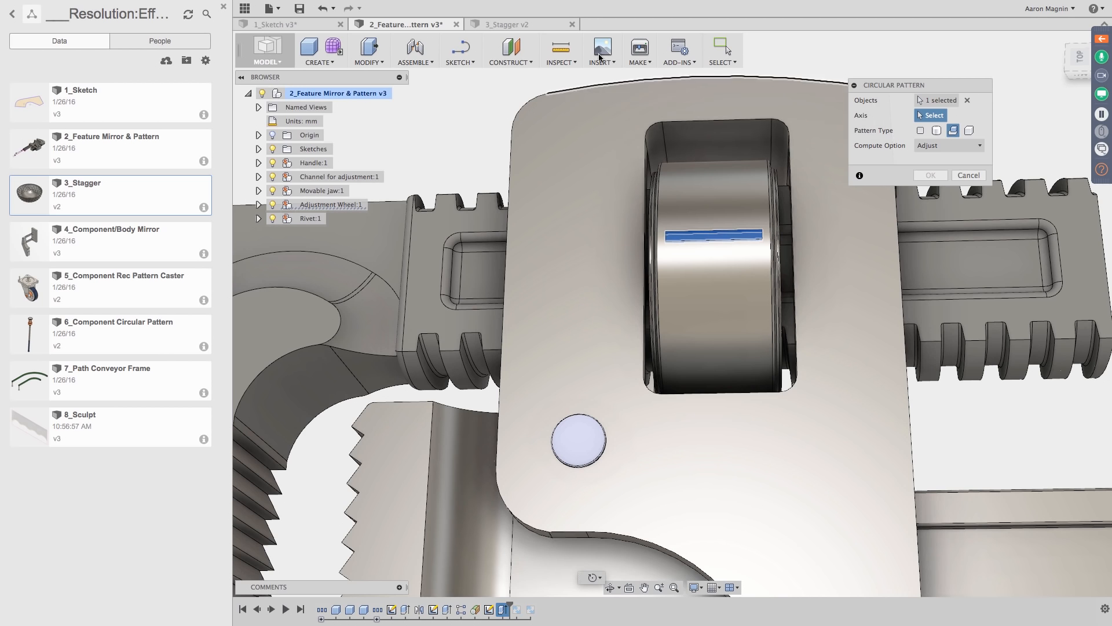
pyautogui.click(499, 60)
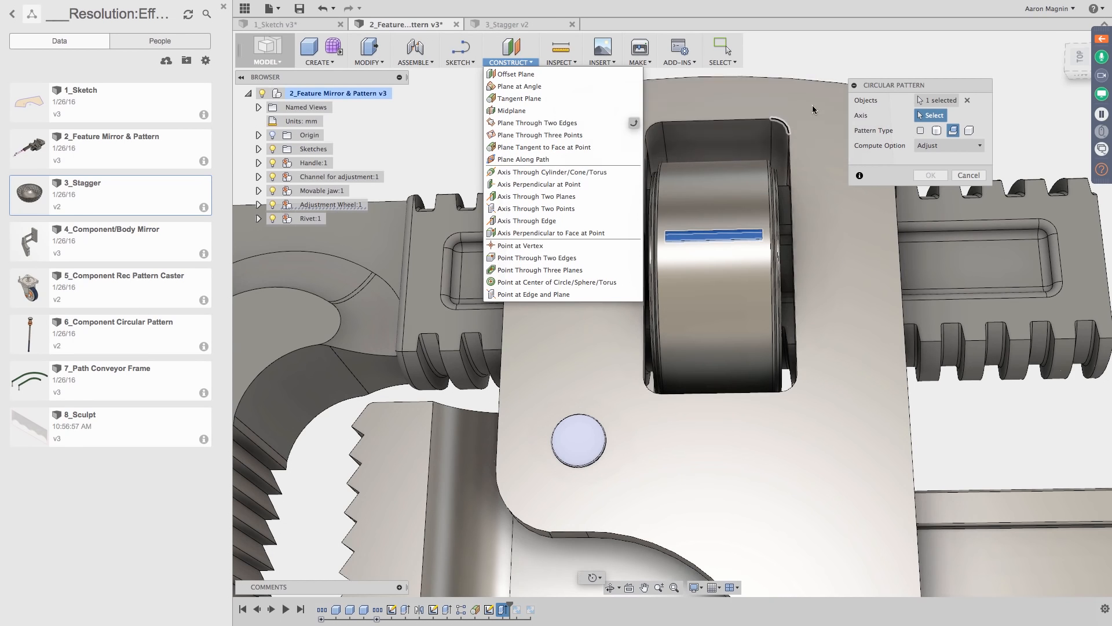
pyautogui.click(909, 53)
pyautogui.click(749, 208)
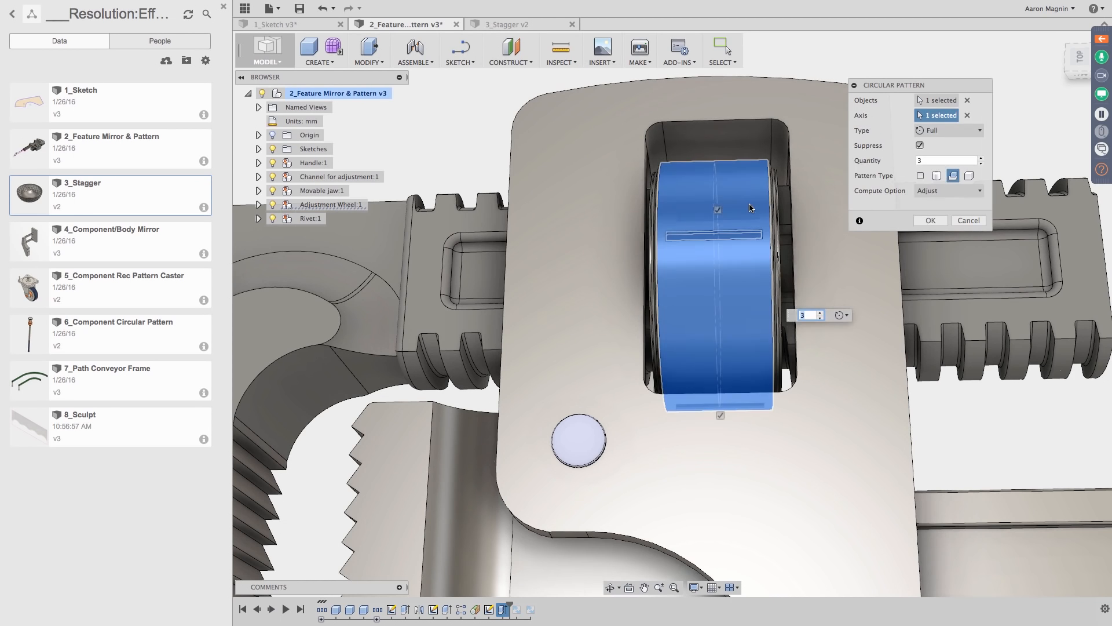
# Step: Raise the wheel slot pattern's quantity to 11 and create it
pyautogui.keyDown('shift'); pyautogui.moveTo(681, 302); pyautogui.dragTo(783, 184, button='middle'); pyautogui.keyUp('shift')
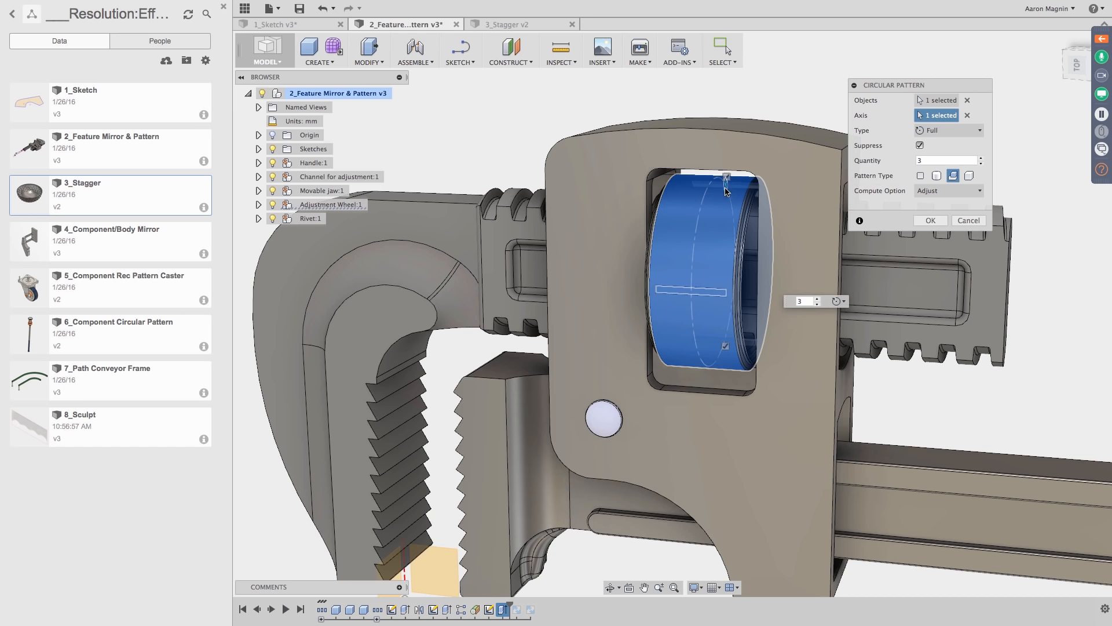
pyautogui.moveTo(724, 185); pyautogui.dragTo(628, 283)
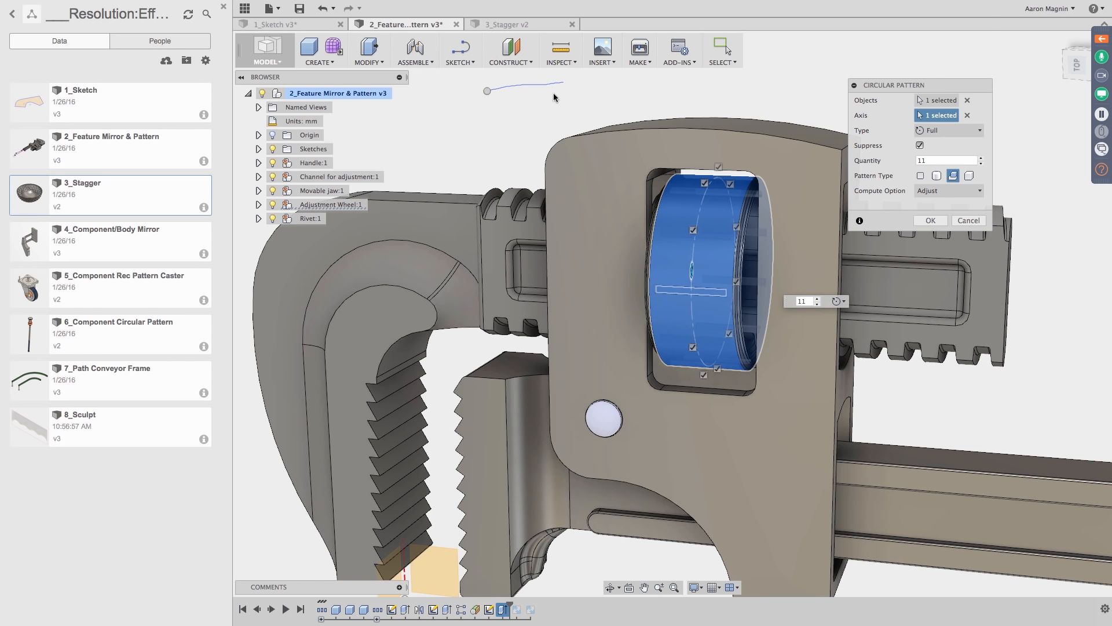
pyautogui.press('Return')
pyautogui.keyDown('shift'); pyautogui.moveTo(475, 147); pyautogui.dragTo(569, 127, button='middle'); pyautogui.keyUp('shift')
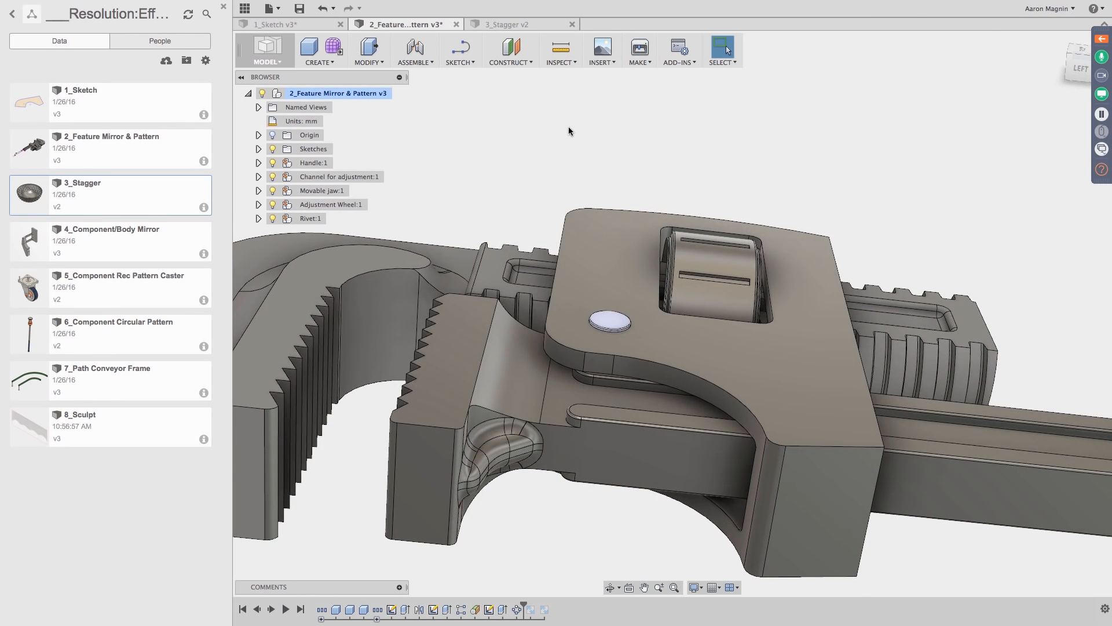
# Step: Switch to the 3_Stagger design and view the bowl's staggered hole pattern from the side and from above
pyautogui.scroll(-3, 569, 127)
pyautogui.keyDown('shift'); pyautogui.moveTo(574, 138); pyautogui.dragTo(567, 144, button='middle'); pyautogui.keyUp('shift')
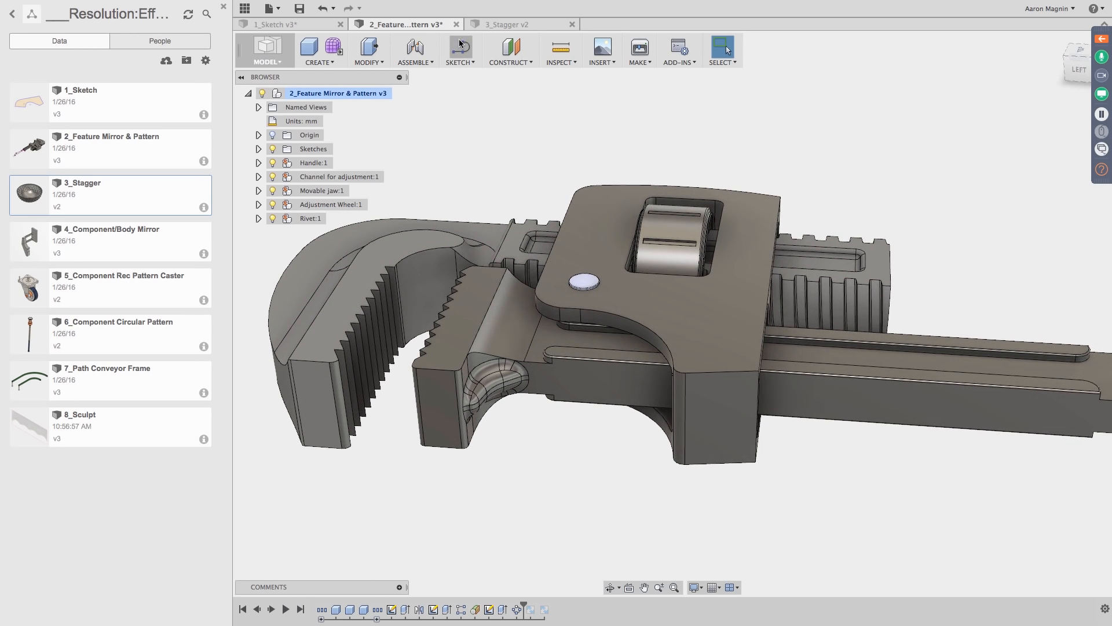
pyautogui.click(497, 24)
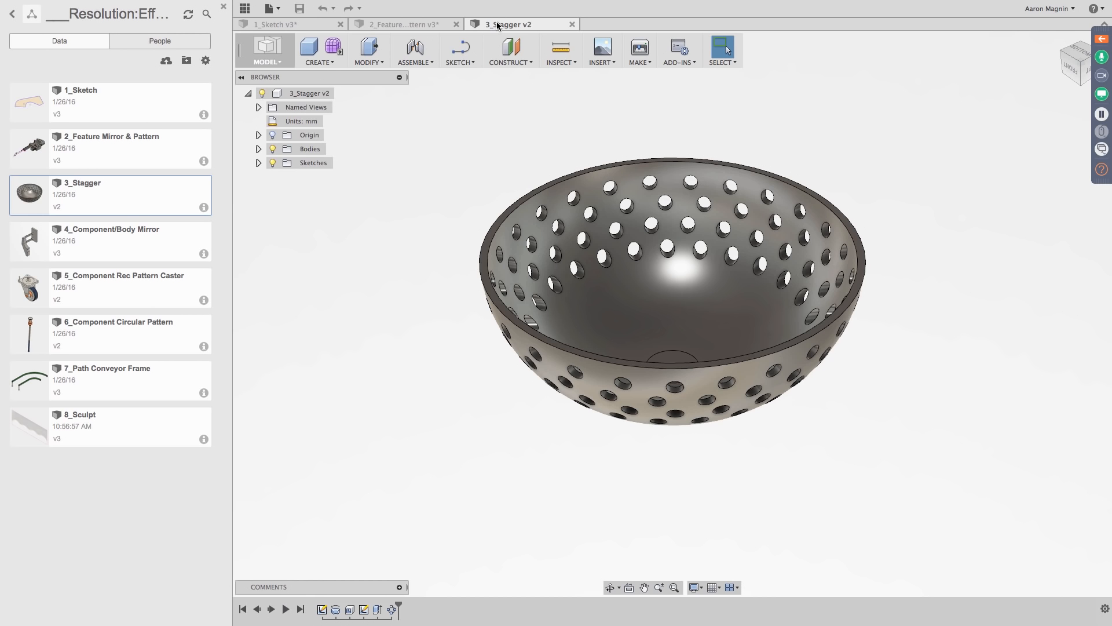
pyautogui.keyDown('shift'); pyautogui.moveTo(571, 86); pyautogui.dragTo(652, 269, button='middle'); pyautogui.keyUp('shift')
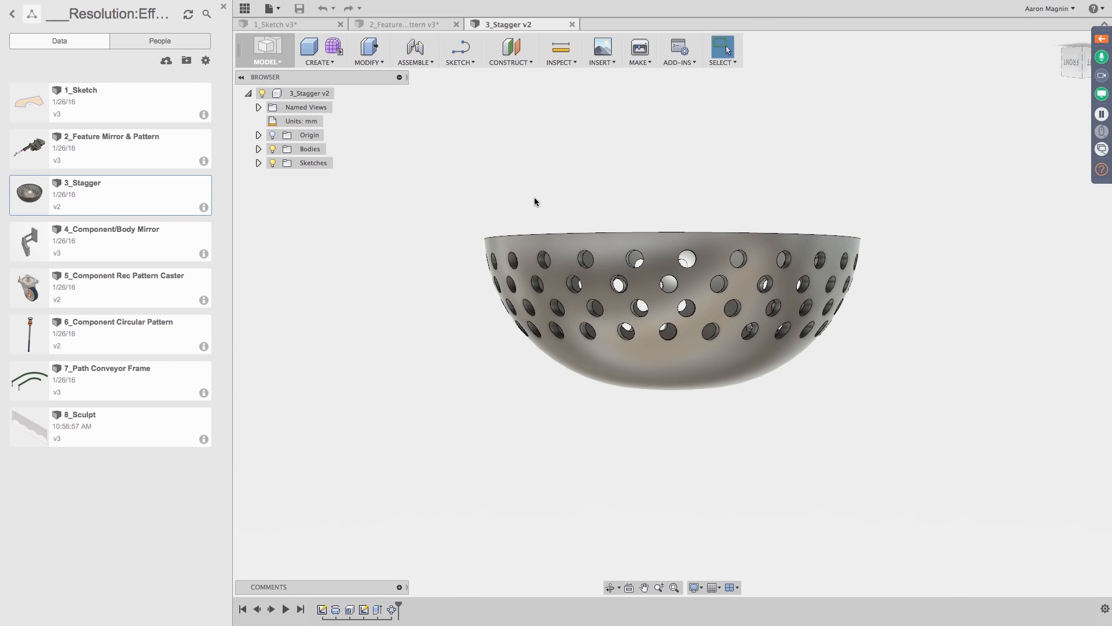
pyautogui.keyDown('shift'); pyautogui.moveTo(554, 216); pyautogui.dragTo(625, 212, button='middle'); pyautogui.keyUp('shift')
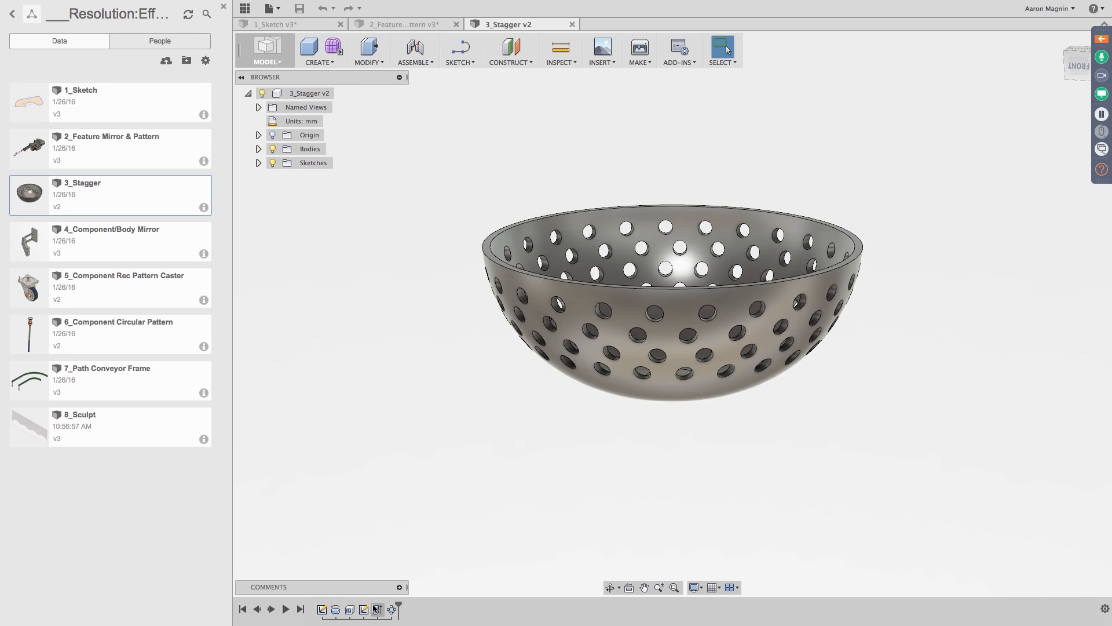
# Step: Roll the design history back to the bowl's solid revolve, and bring it forward past the shell to include the hole sketch
pyautogui.moveTo(397, 604); pyautogui.dragTo(342, 604)
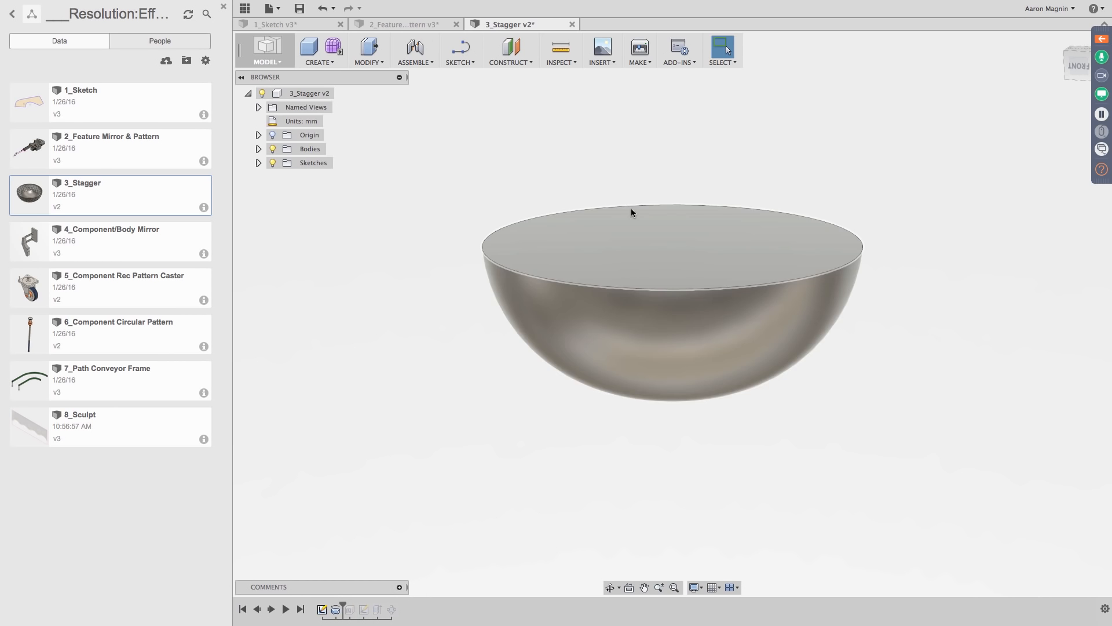
pyautogui.moveTo(342, 606); pyautogui.dragTo(356, 604)
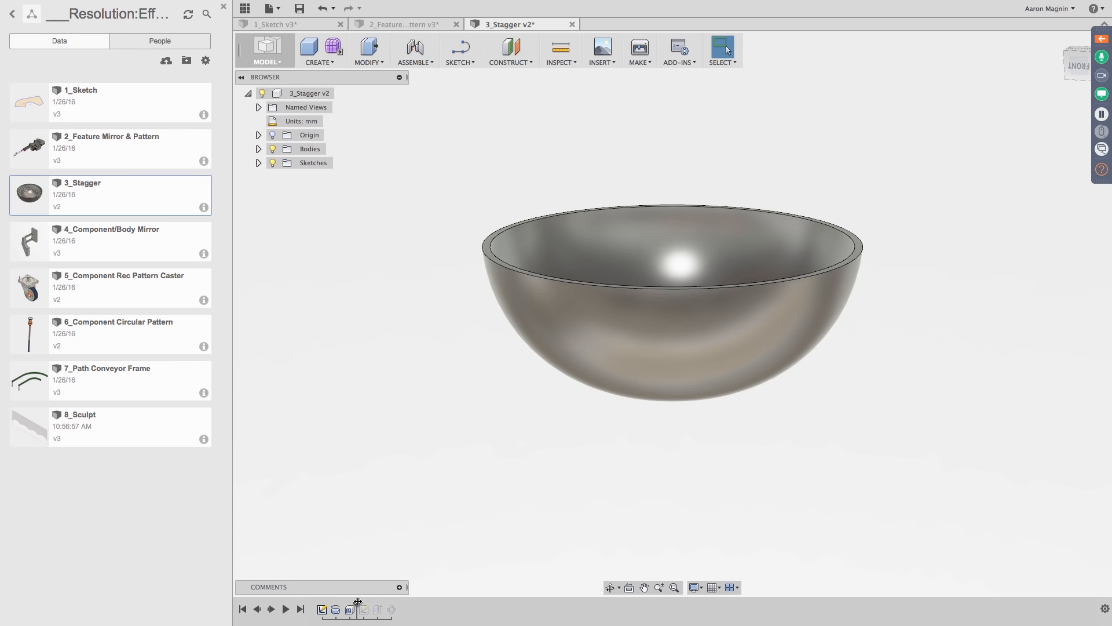
pyautogui.moveTo(358, 602); pyautogui.dragTo(366, 602)
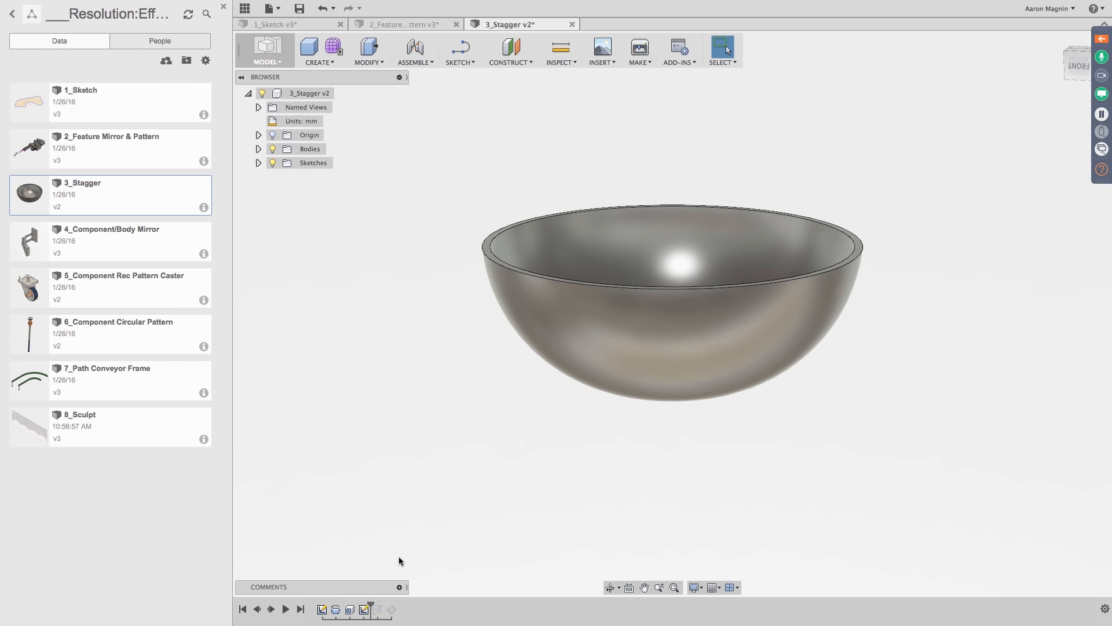
# Step: Select the hole sketch in the design history and examine its staggered circles along the bowl's vertical centre line
pyautogui.click(364, 609)
pyautogui.keyDown('shift'); pyautogui.moveTo(527, 439); pyautogui.dragTo(492, 405, button='middle'); pyautogui.keyUp('shift')
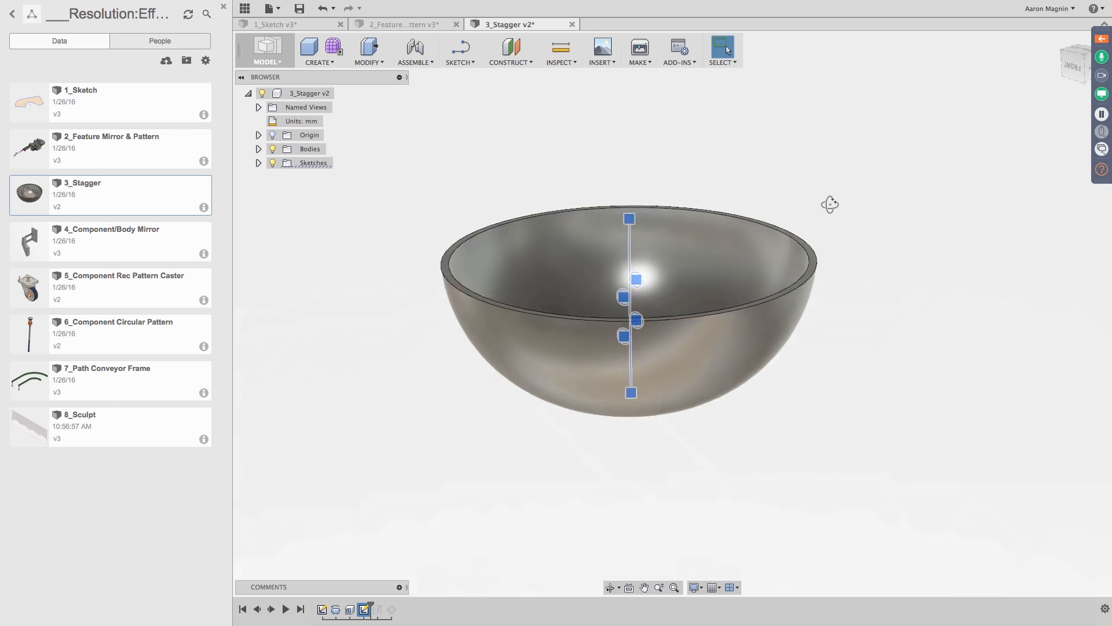
pyautogui.moveTo(829, 204)
pyautogui.keyDown('shift'); pyautogui.mouseDown(button='middle')
pyautogui.moveTo(772, 246)
pyautogui.moveTo(764, 285)
pyautogui.moveTo(798, 206)
pyautogui.moveTo(816, 201)
pyautogui.mouseUp(button='middle'); pyautogui.keyUp('shift')
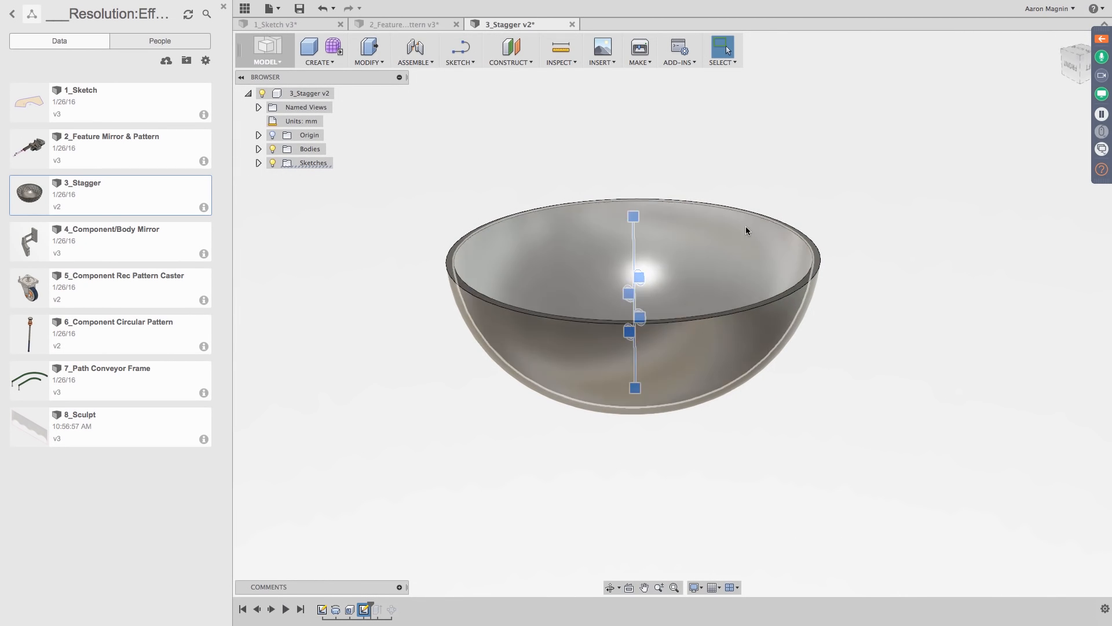
pyautogui.moveTo(635, 292)
pyautogui.keyDown('shift'); pyautogui.mouseDown(button='middle')
pyautogui.moveTo(687, 265)
pyautogui.moveTo(640, 301)
pyautogui.moveTo(612, 293)
pyautogui.moveTo(689, 276)
pyautogui.mouseUp(button='middle'); pyautogui.keyUp('shift')
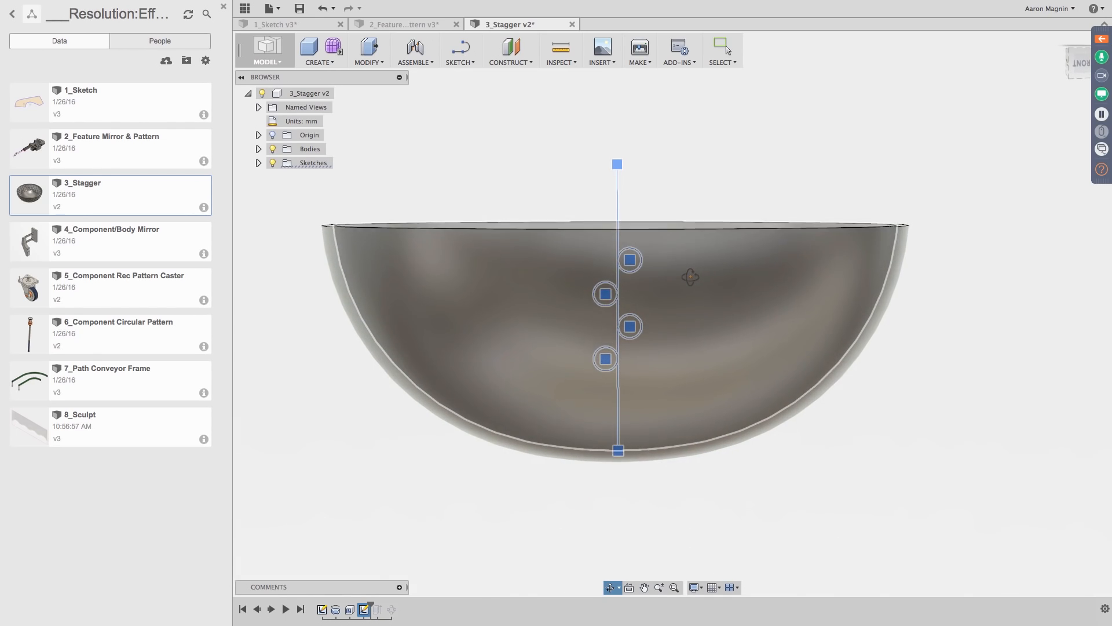
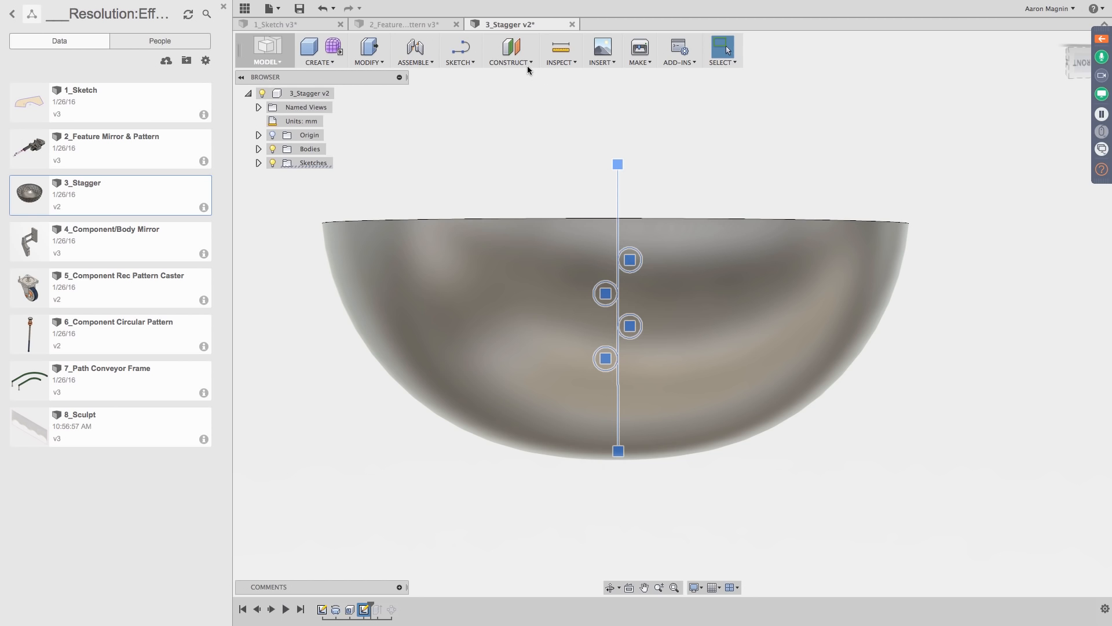
pyautogui.click(531, 63)
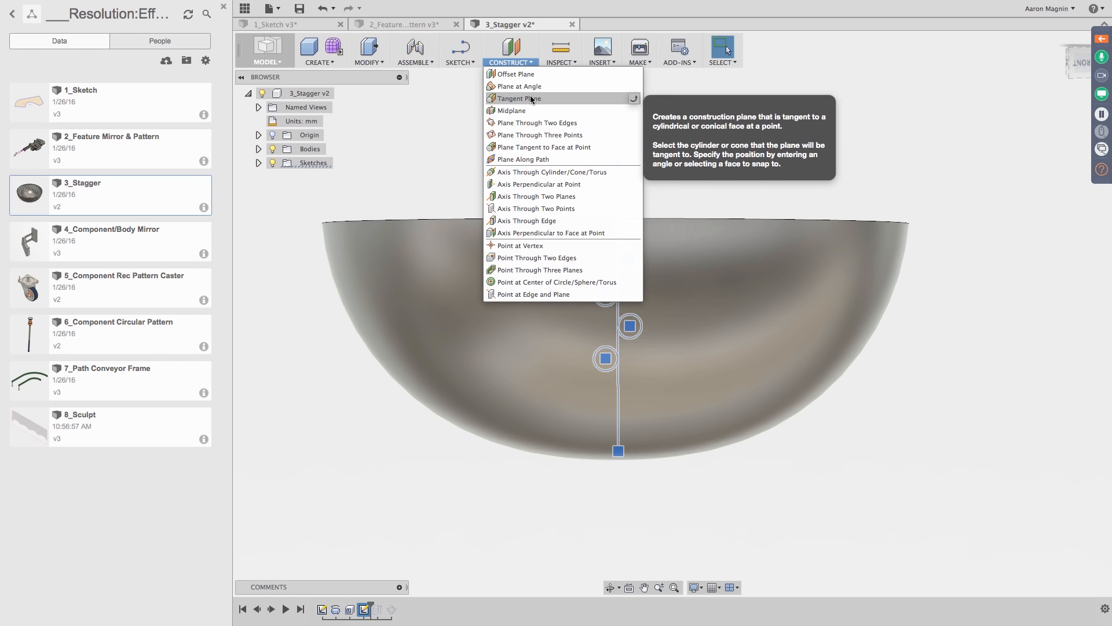
pyautogui.click(769, 153)
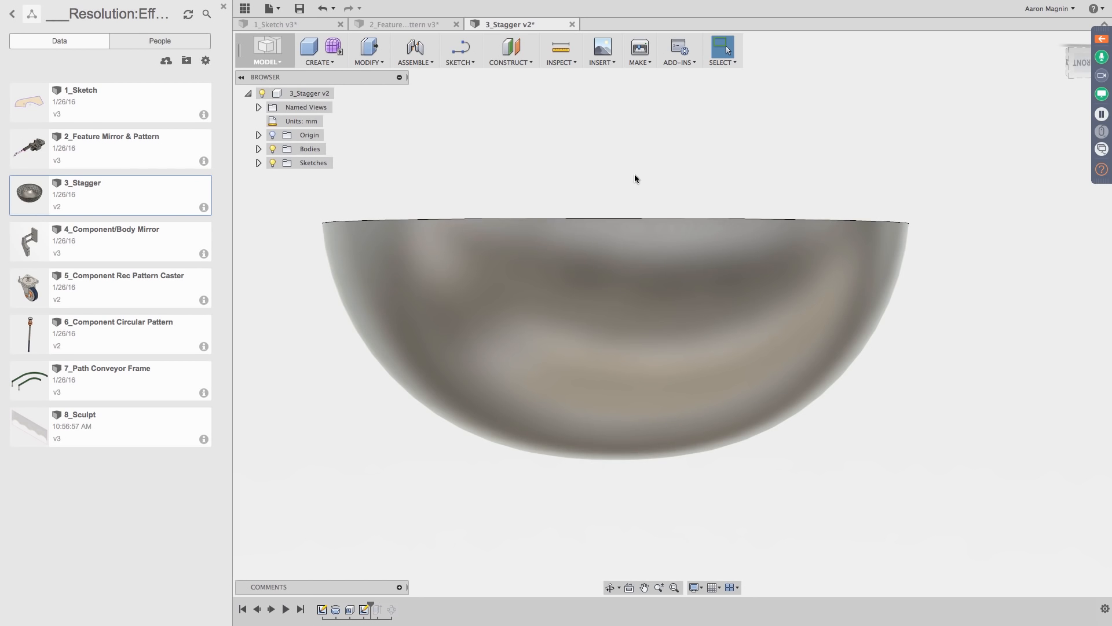
# Step: Roll the bowl's design history forward past the hole cut and the circular pattern
pyautogui.click(363, 609)
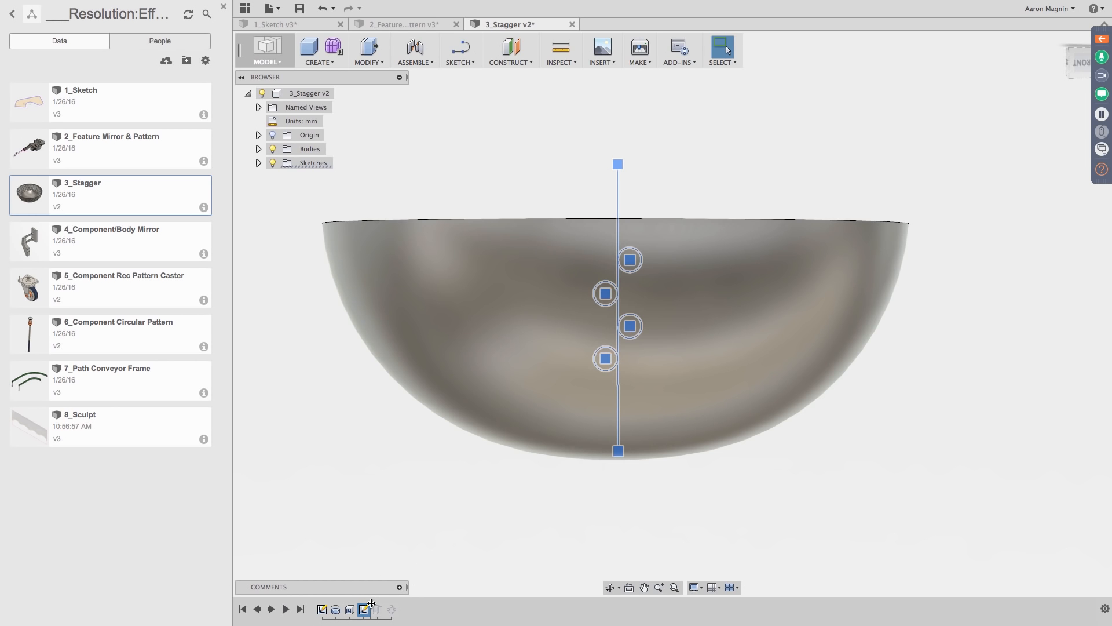
pyautogui.moveTo(371, 605); pyautogui.dragTo(384, 604)
pyautogui.moveTo(679, 323)
pyautogui.keyDown('shift'); pyautogui.mouseDown(button='middle')
pyautogui.moveTo(665, 318)
pyautogui.moveTo(661, 356)
pyautogui.moveTo(665, 331)
pyautogui.mouseUp(button='middle'); pyautogui.keyUp('shift')
pyautogui.scroll(-3, 665, 331)
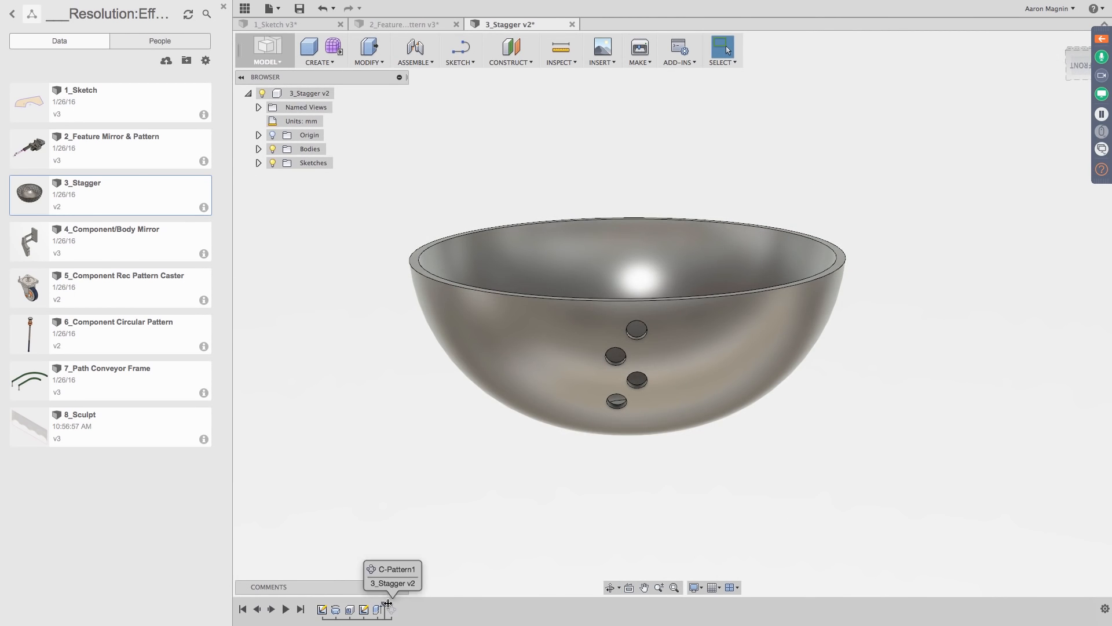
pyautogui.moveTo(385, 605); pyautogui.dragTo(399, 605)
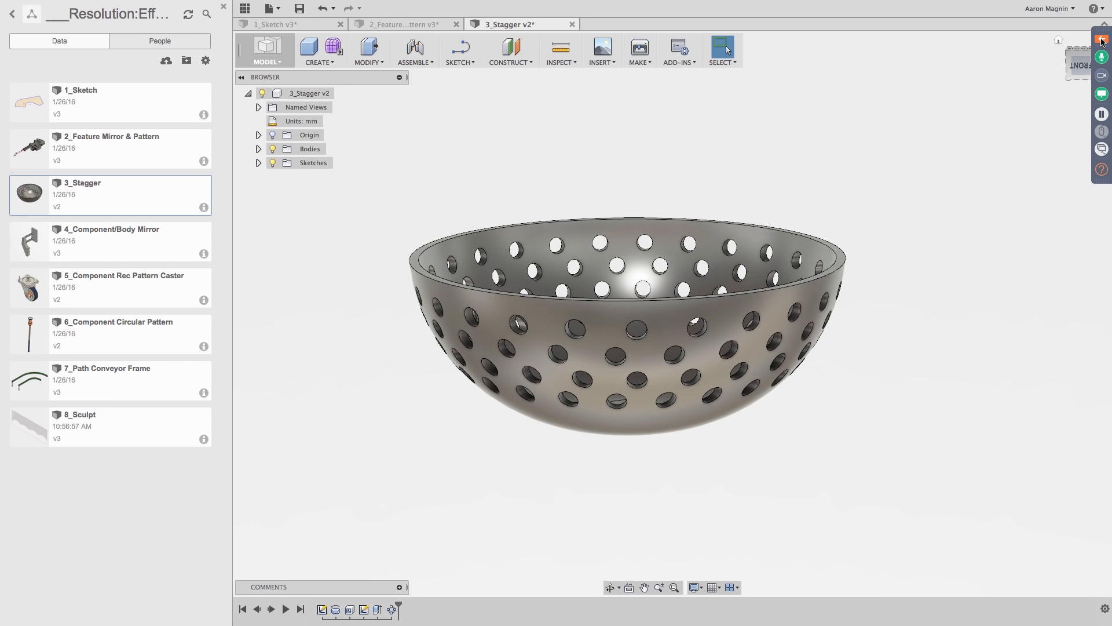
# Step: Switch to the GoToWebinar control panel, read through the attendee questions, and collapse it again
pyautogui.click(1101, 40)
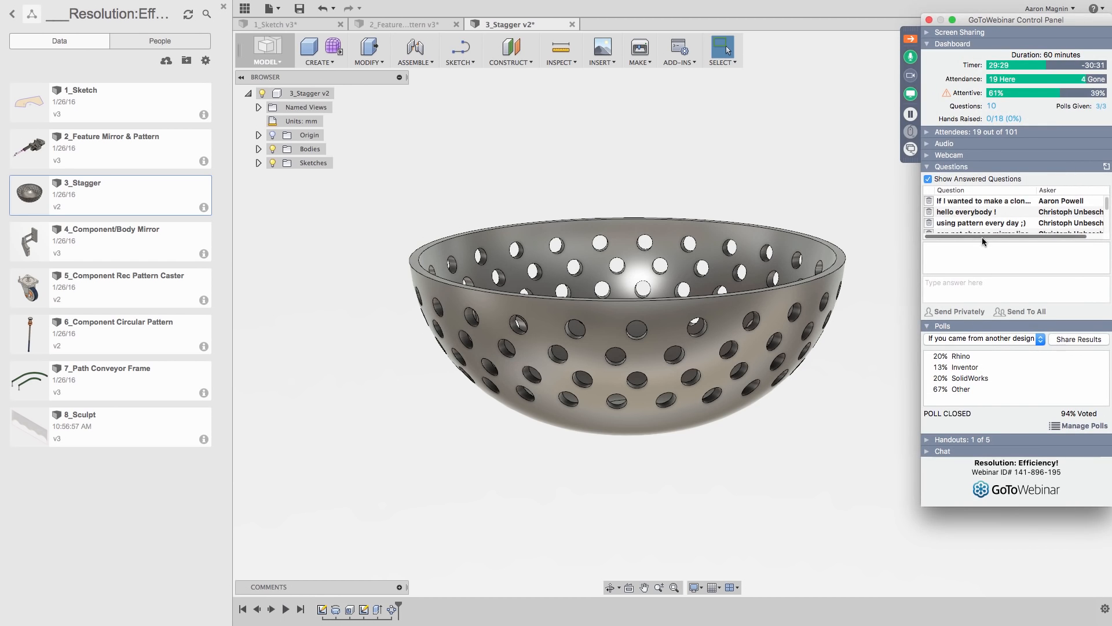
pyautogui.moveTo(1107, 203); pyautogui.dragTo(1101, 226)
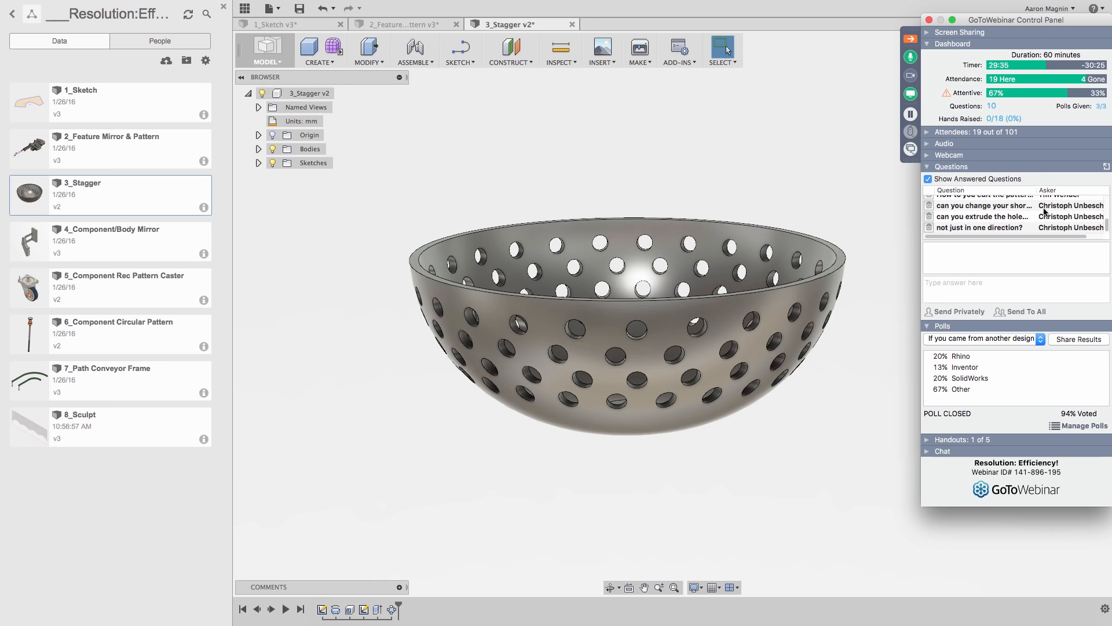
pyautogui.moveTo(1036, 192)
pyautogui.mouseDown()
pyautogui.moveTo(1071, 191)
pyautogui.moveTo(1041, 190)
pyautogui.mouseUp()
pyautogui.click(909, 40)
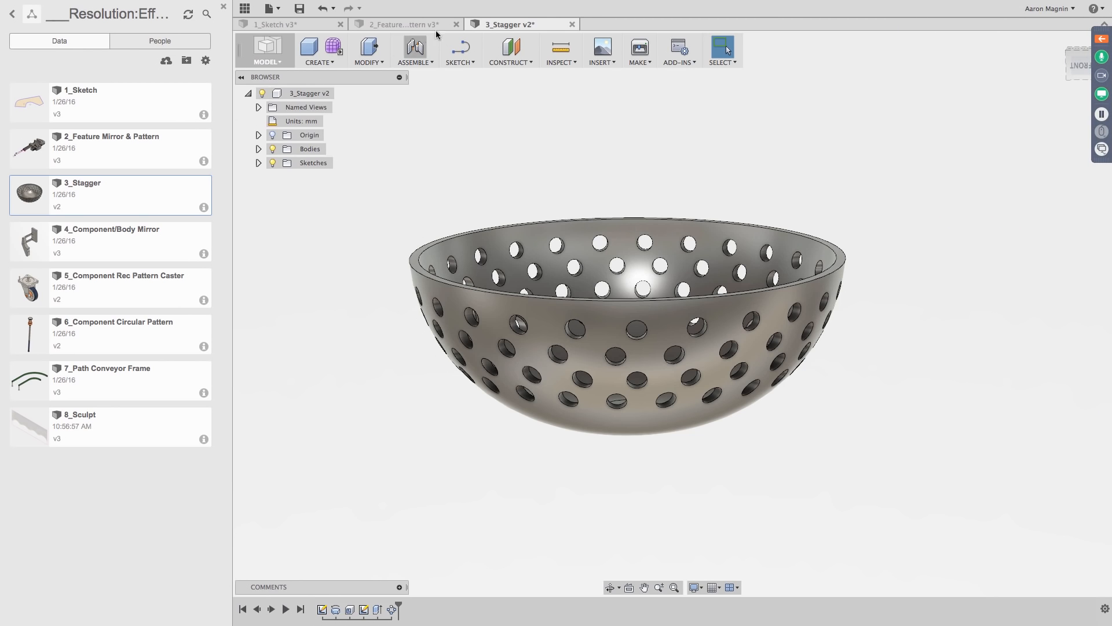
# Step: Close the 3_Stagger, 2_Feature Mirror & Pattern and 1_Sketch designs without saving, and open 4_Component/Body Mirror
pyautogui.click(572, 25)
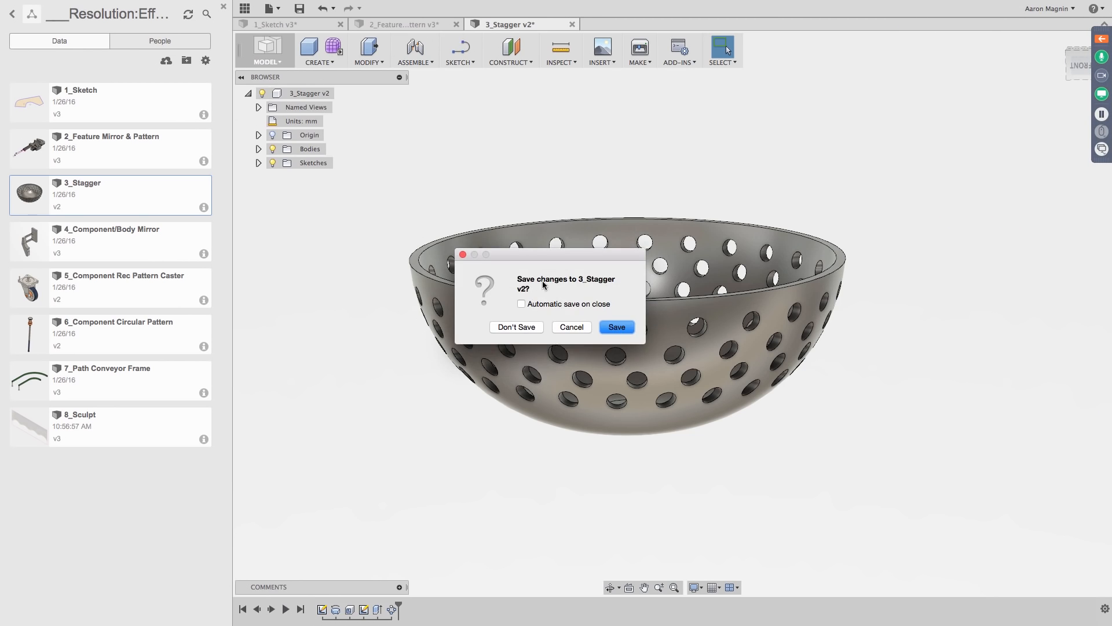
pyautogui.click(575, 327)
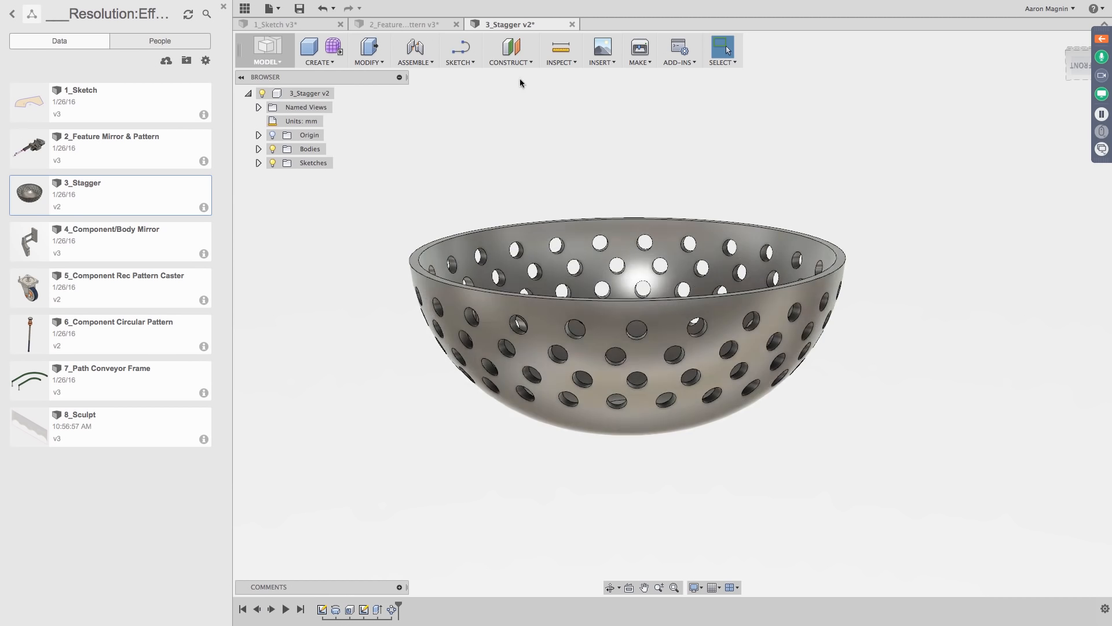
pyautogui.click(572, 24)
pyautogui.click(515, 325)
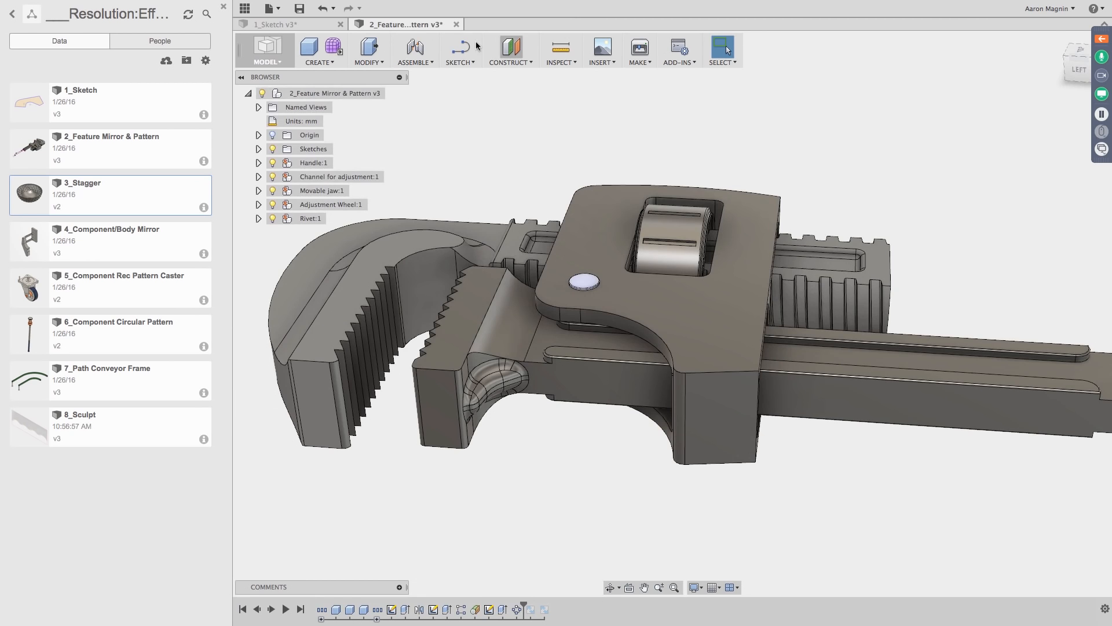
pyautogui.click(457, 25)
pyautogui.click(543, 331)
pyautogui.click(133, 234)
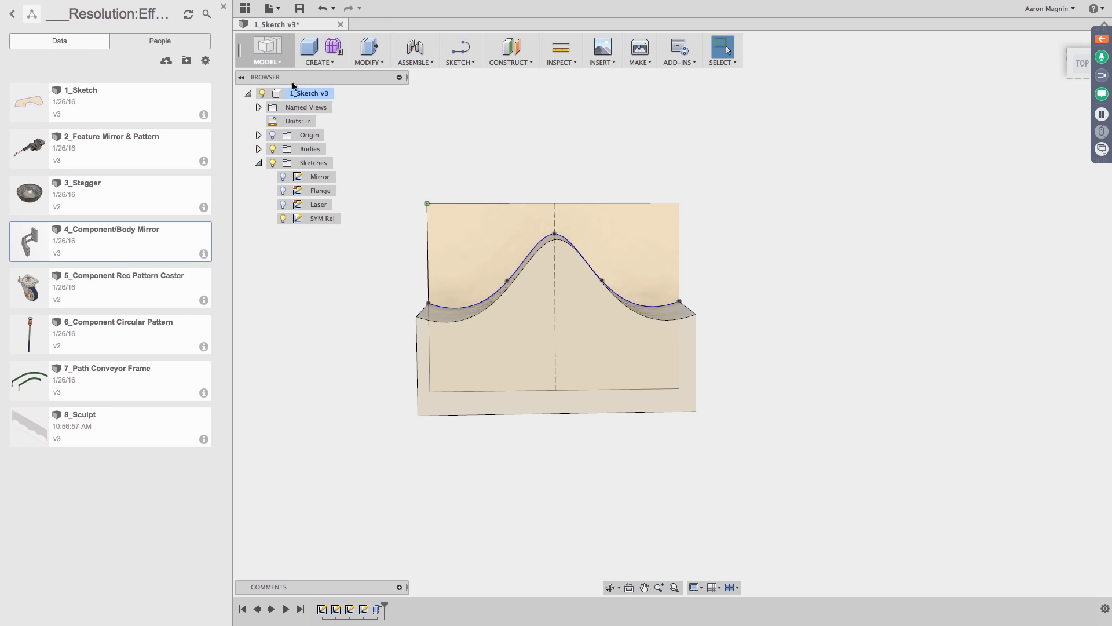
pyautogui.click(340, 24)
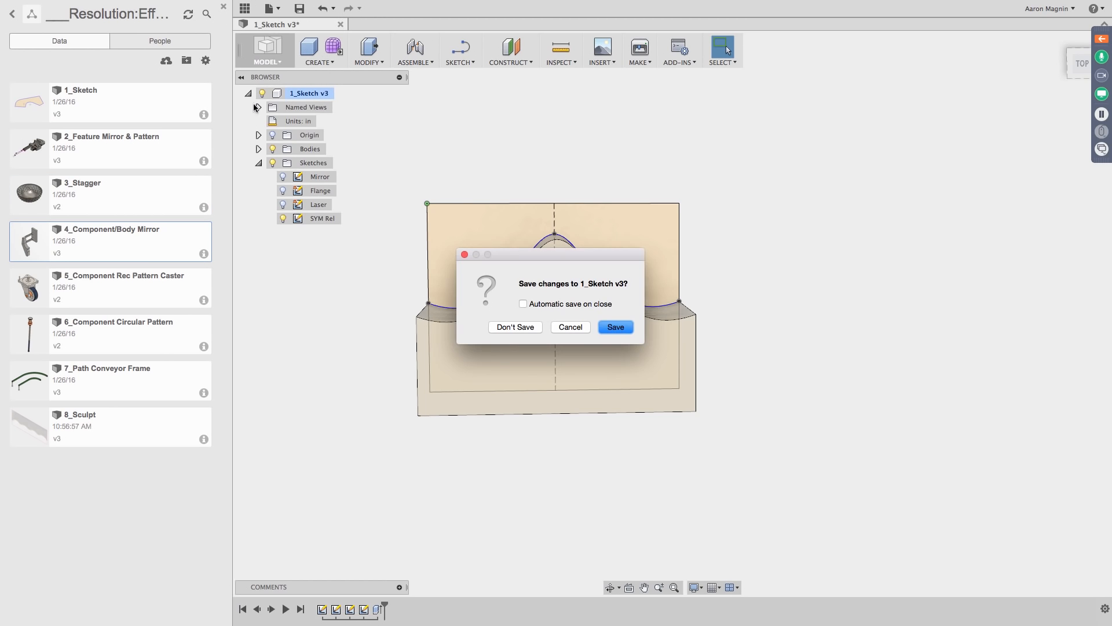
pyautogui.click(503, 328)
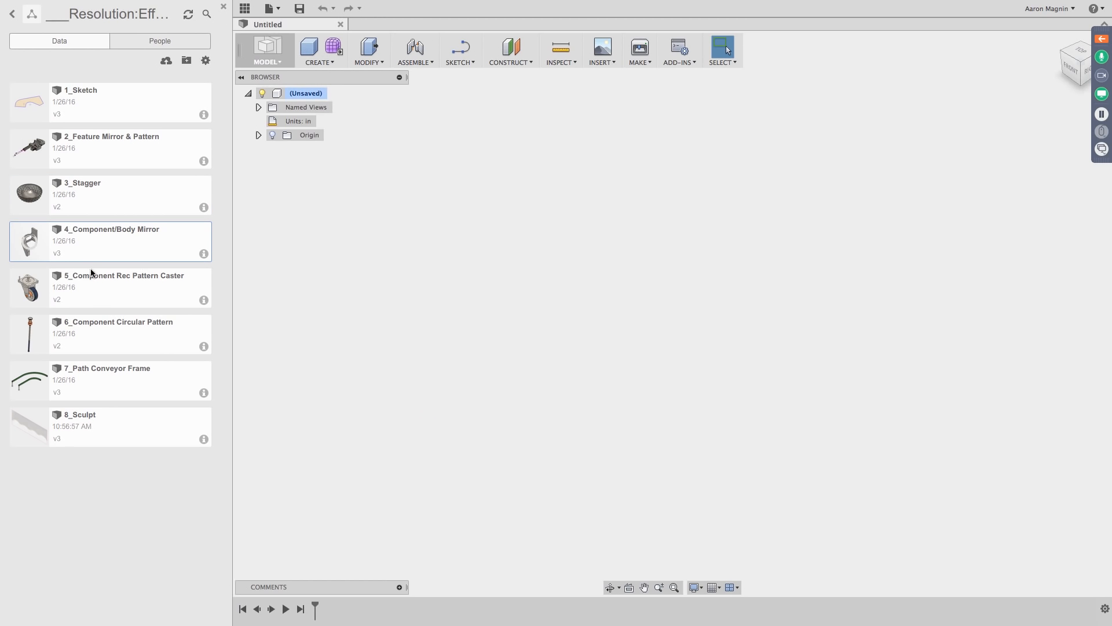
# Step: Open the 5_Component Rec Pattern Caster and 6_Component Circular Pattern designs, and return to the 4_Component/Body Mirror design
pyautogui.moveTo(97, 297); pyautogui.dragTo(96, 342)
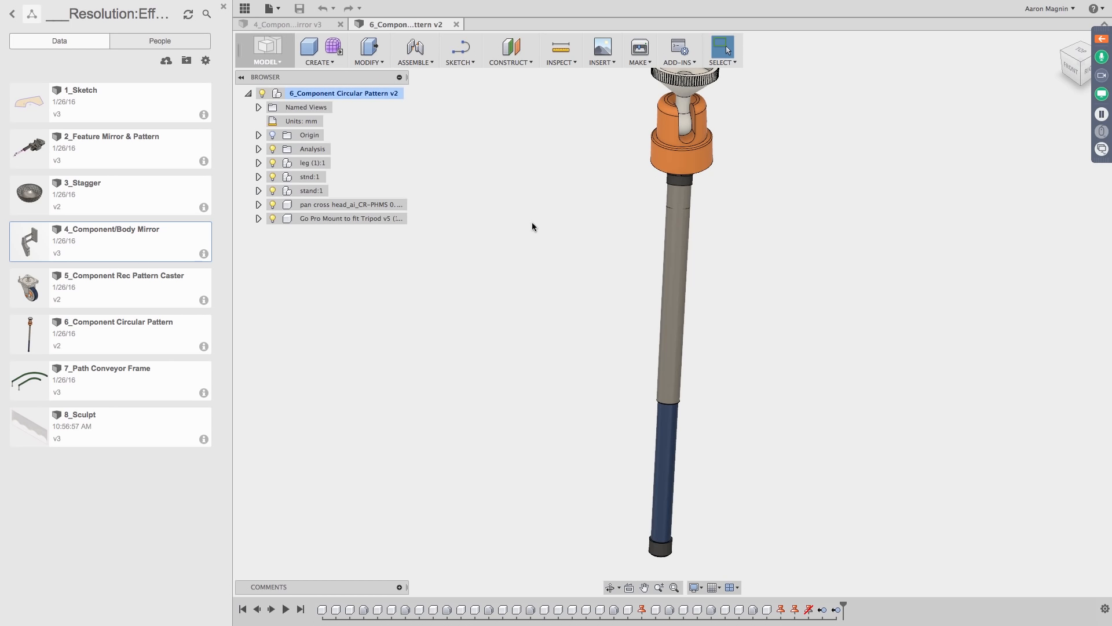
pyautogui.click(317, 25)
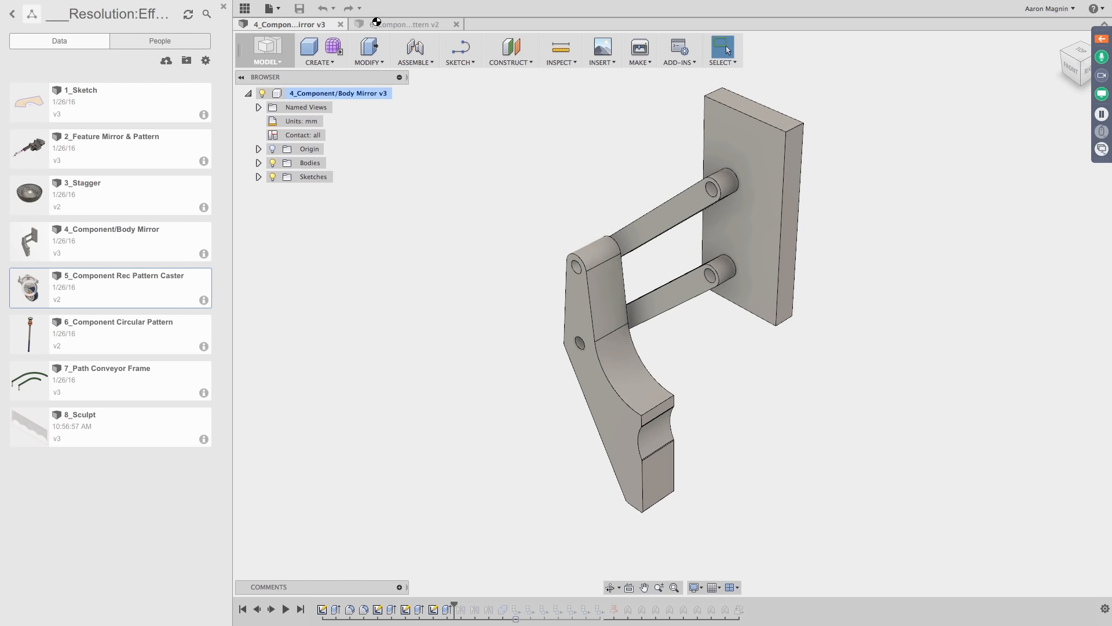
pyautogui.click(305, 25)
pyautogui.keyDown('shift'); pyautogui.moveTo(516, 262); pyautogui.dragTo(452, 262, button='middle'); pyautogui.keyUp('shift')
pyautogui.press('Escape')
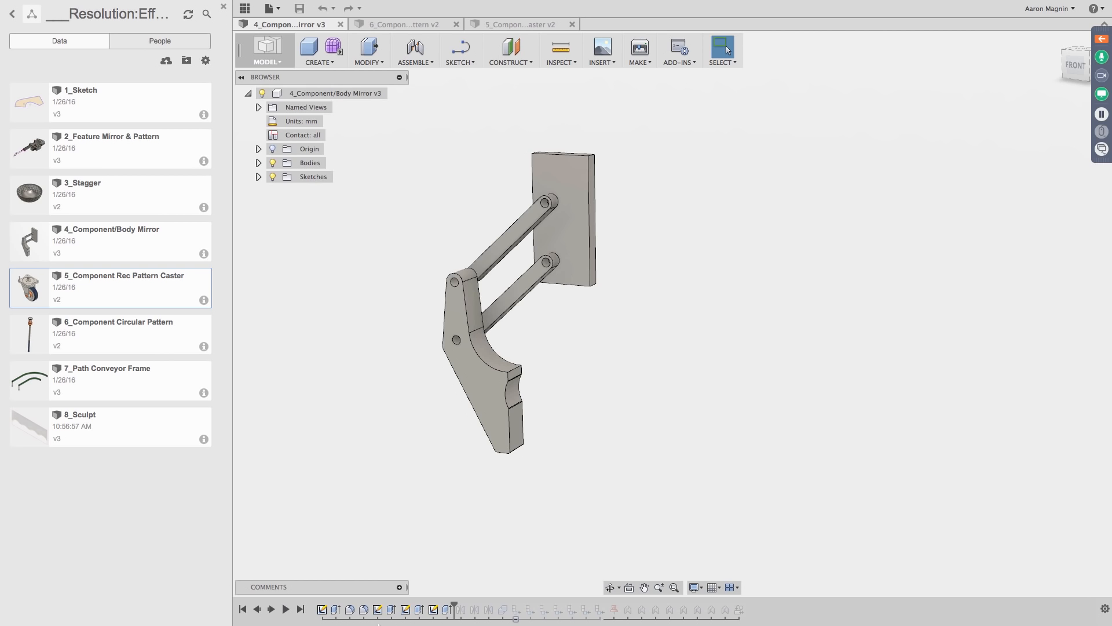
# Step: Mirror the plate, both link arms and the gripper finger as bodies about the plate's inner side face
pyautogui.moveTo(437, 600)
pyautogui.mouseDown()
pyautogui.moveTo(337, 603)
pyautogui.moveTo(457, 602)
pyautogui.mouseUp()
pyautogui.click(368, 92)
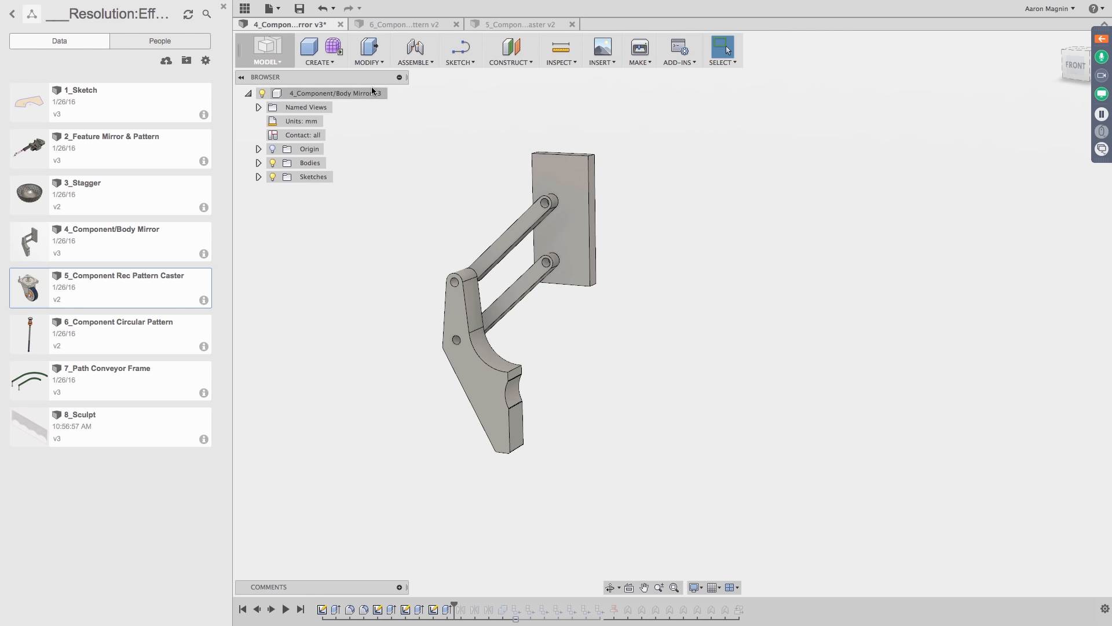
pyautogui.click(330, 62)
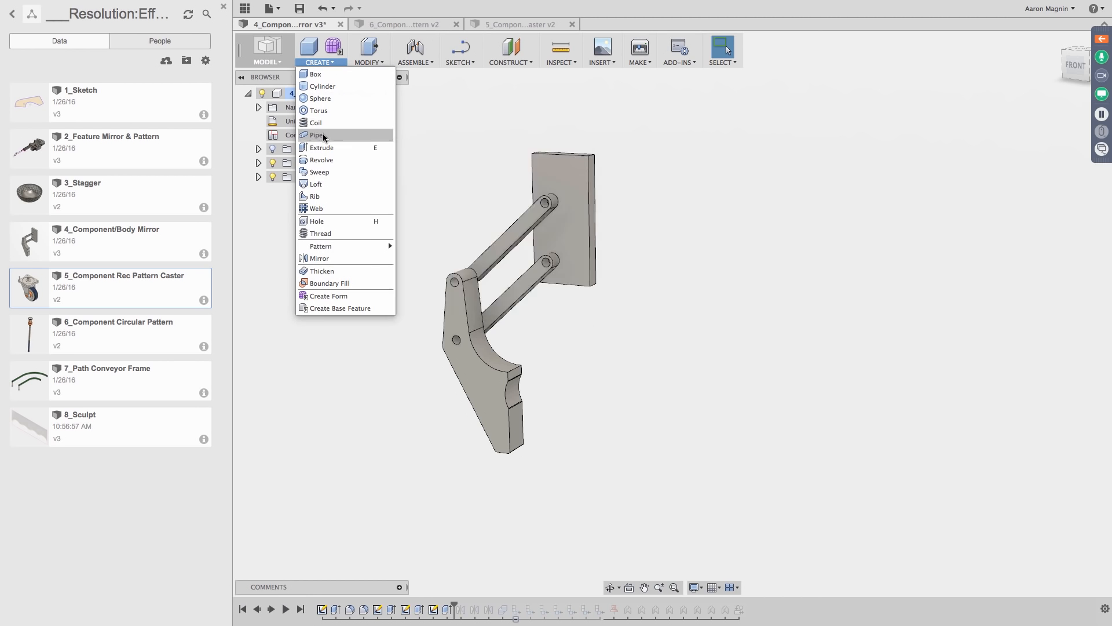
pyautogui.moveTo(339, 246)
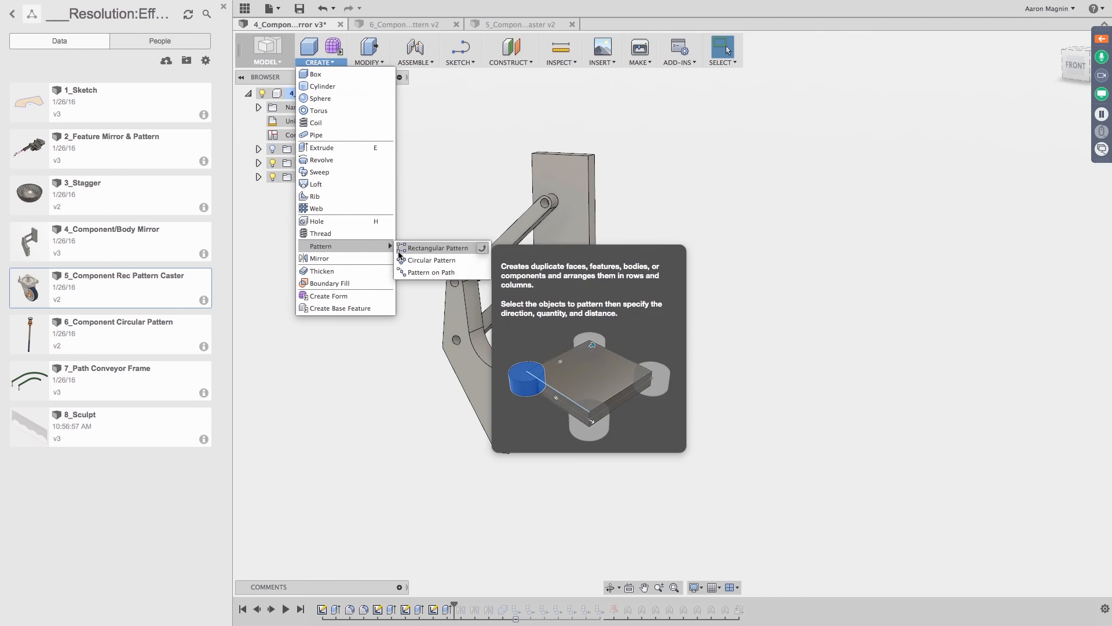
pyautogui.click(333, 259)
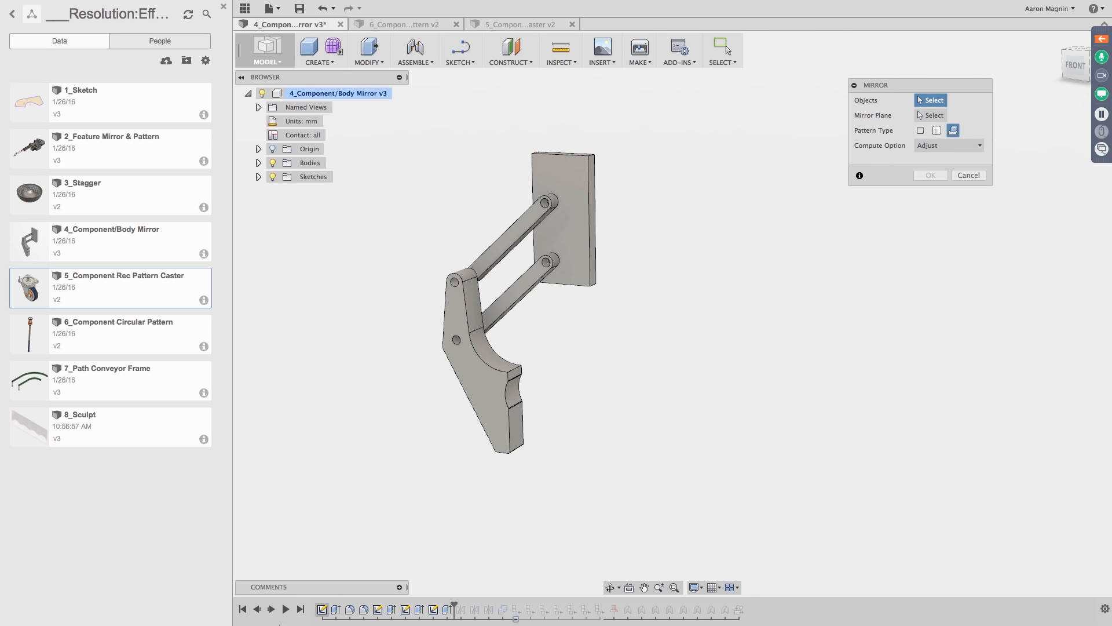
pyautogui.click(936, 130)
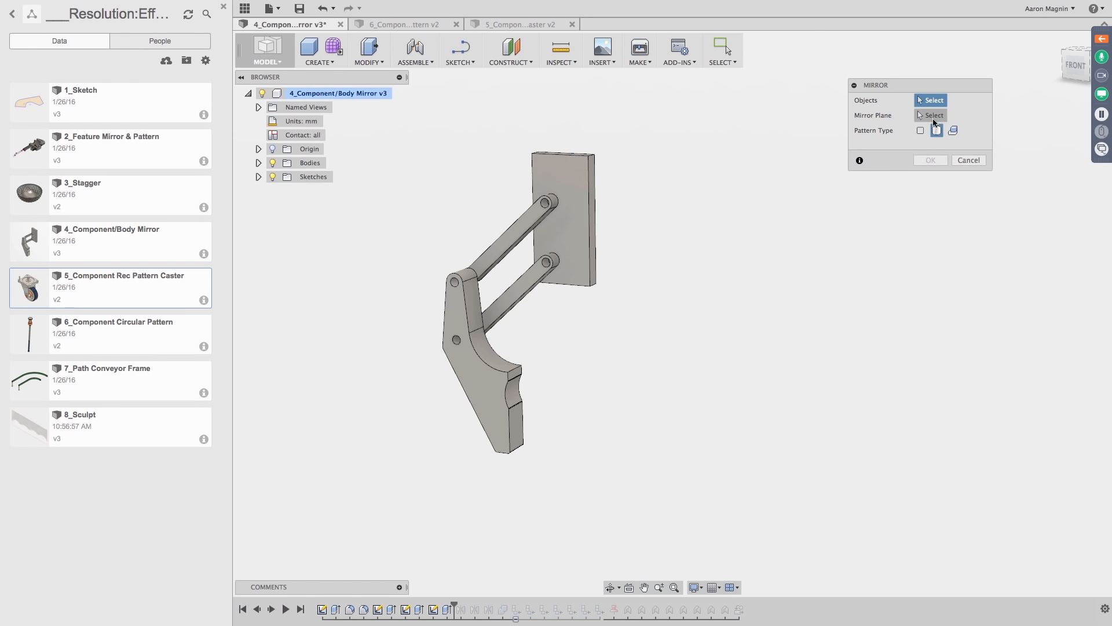
pyautogui.click(576, 179)
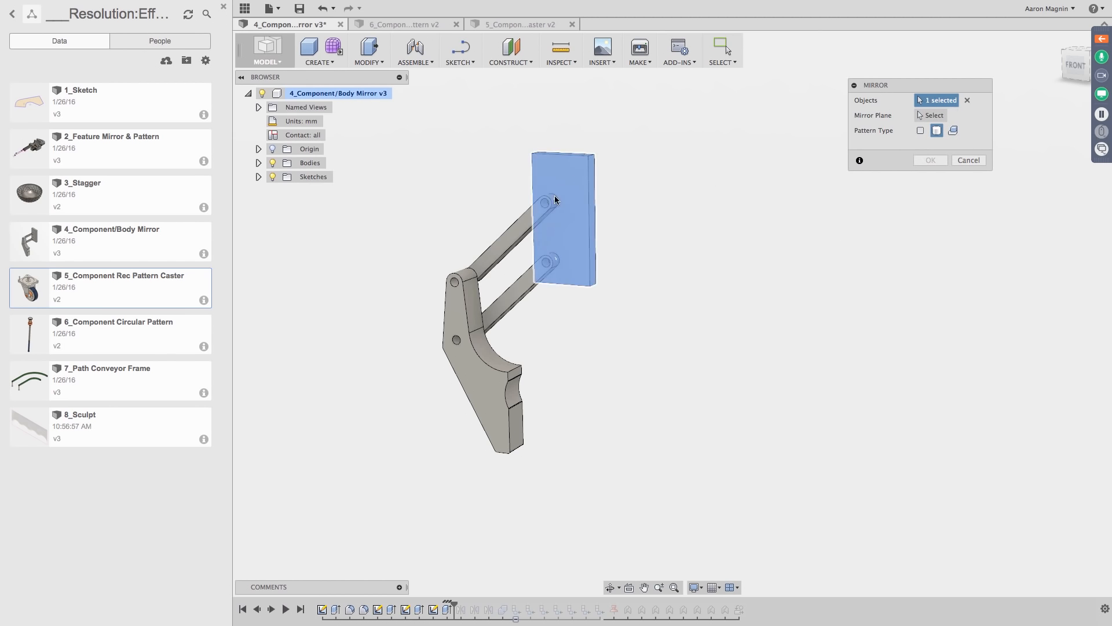
pyautogui.click(530, 217)
pyautogui.click(518, 301)
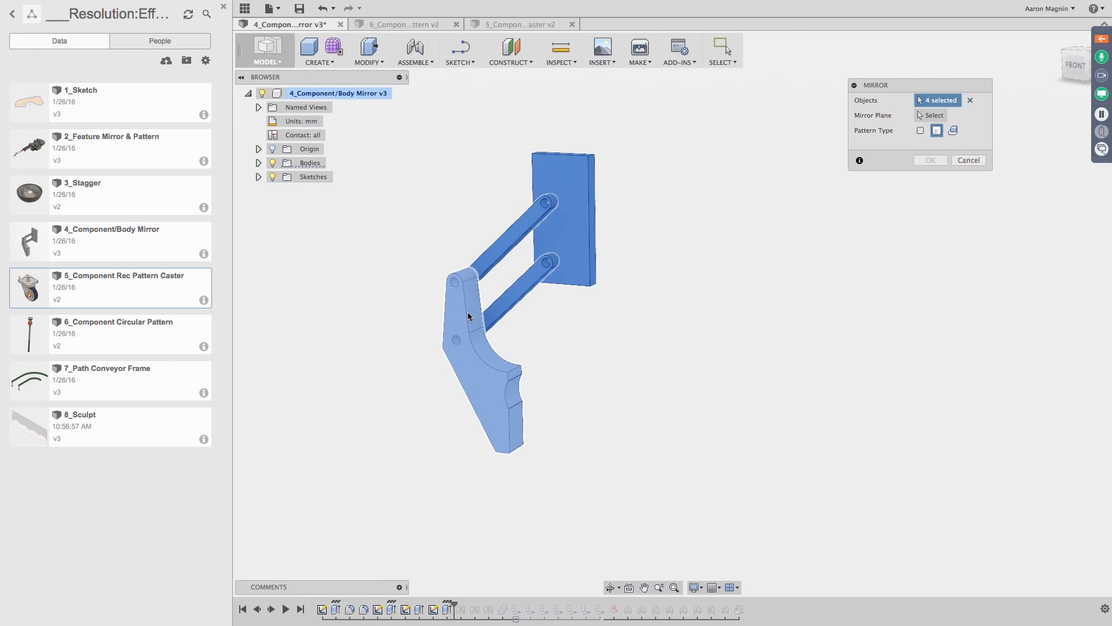
pyautogui.click(471, 319)
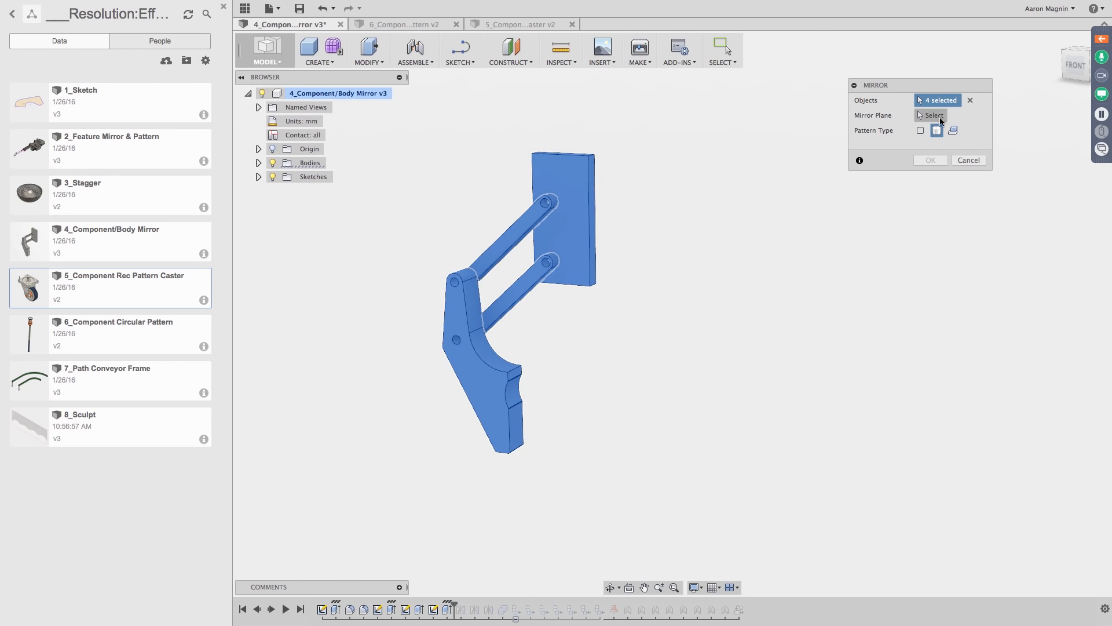
pyautogui.click(934, 114)
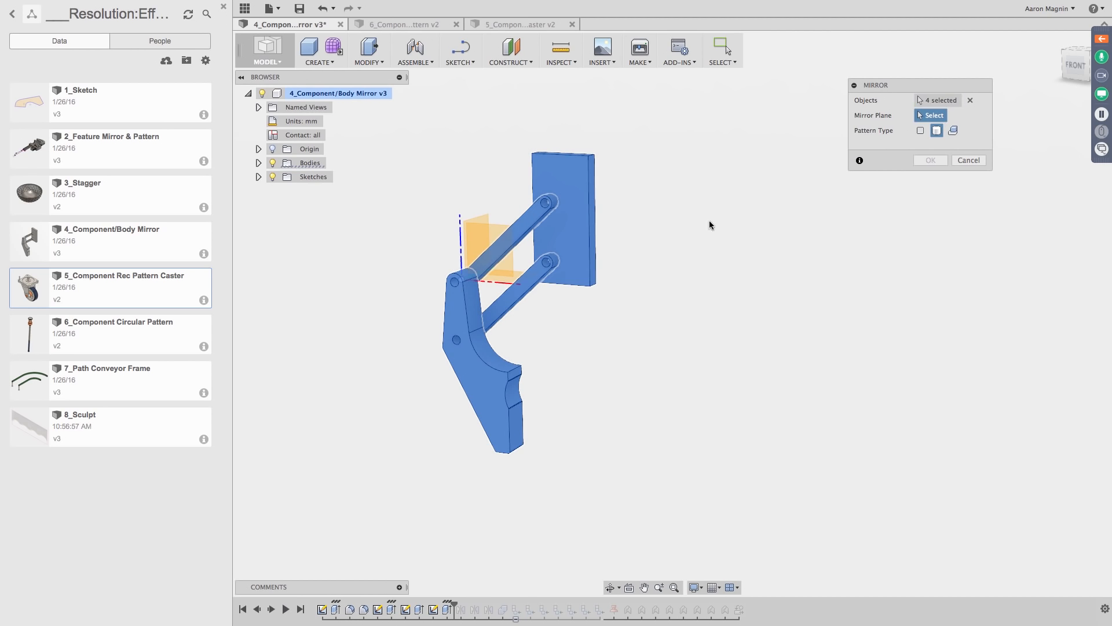
pyautogui.click(593, 208)
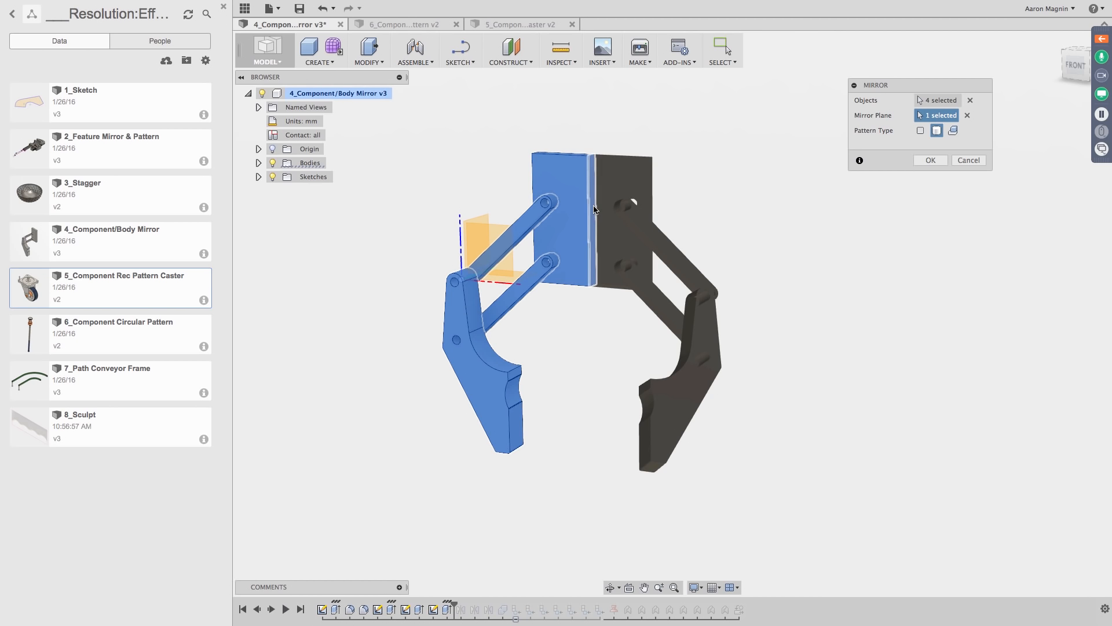
pyautogui.press('Return')
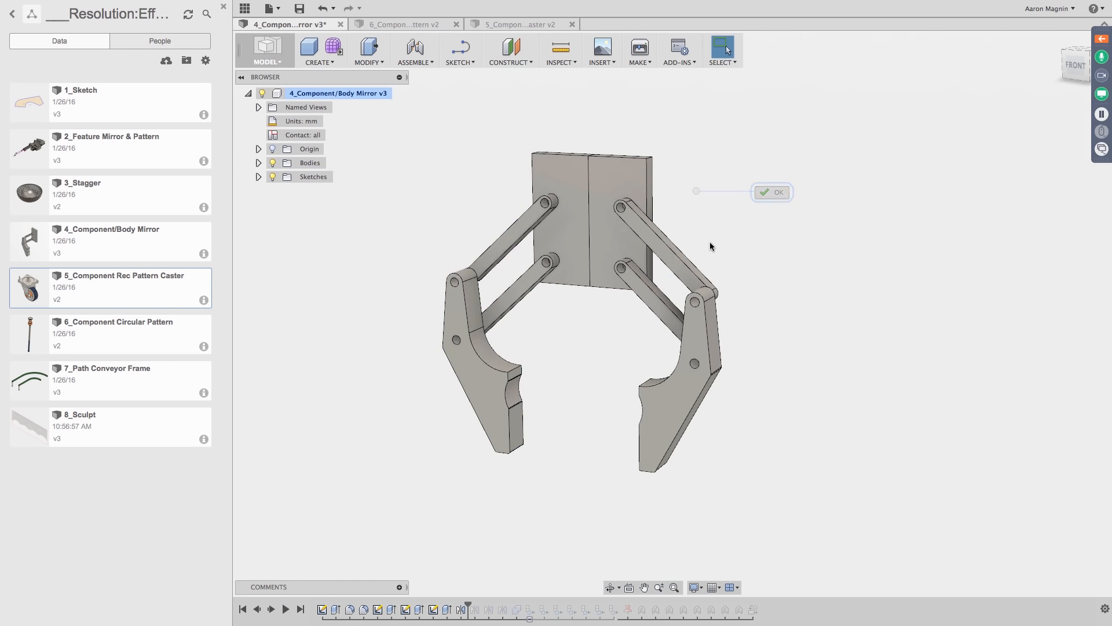
# Step: Remove the new body mirror and roll the design history forward to its last feature
pyautogui.keyDown('shift'); pyautogui.moveTo(710, 241); pyautogui.dragTo(675, 249, button='middle'); pyautogui.keyUp('shift')
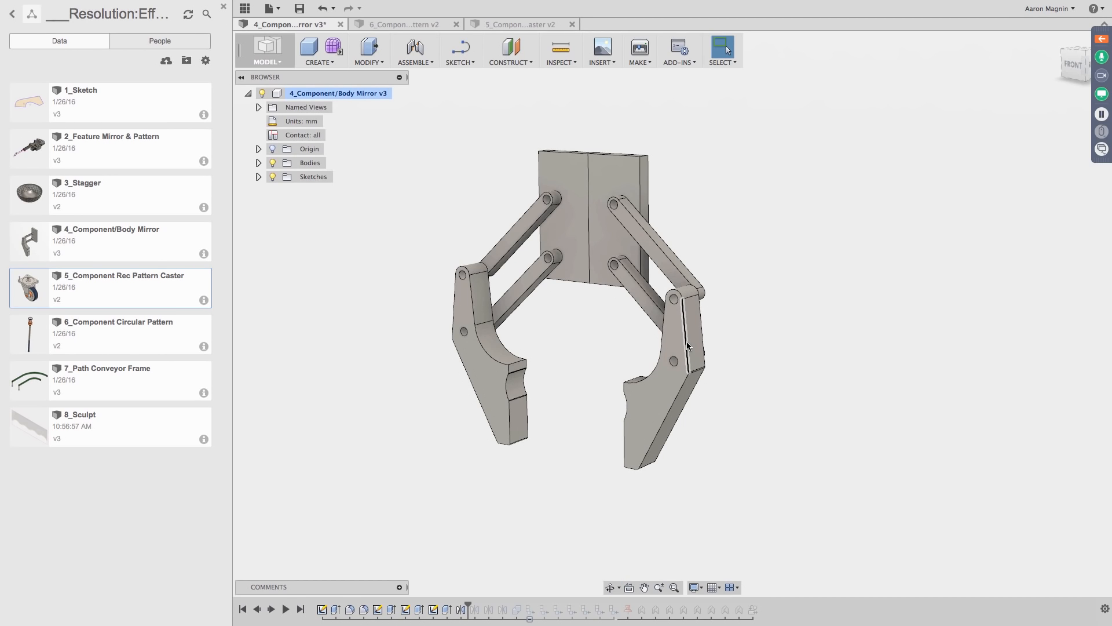
pyautogui.moveTo(468, 604); pyautogui.dragTo(455, 605)
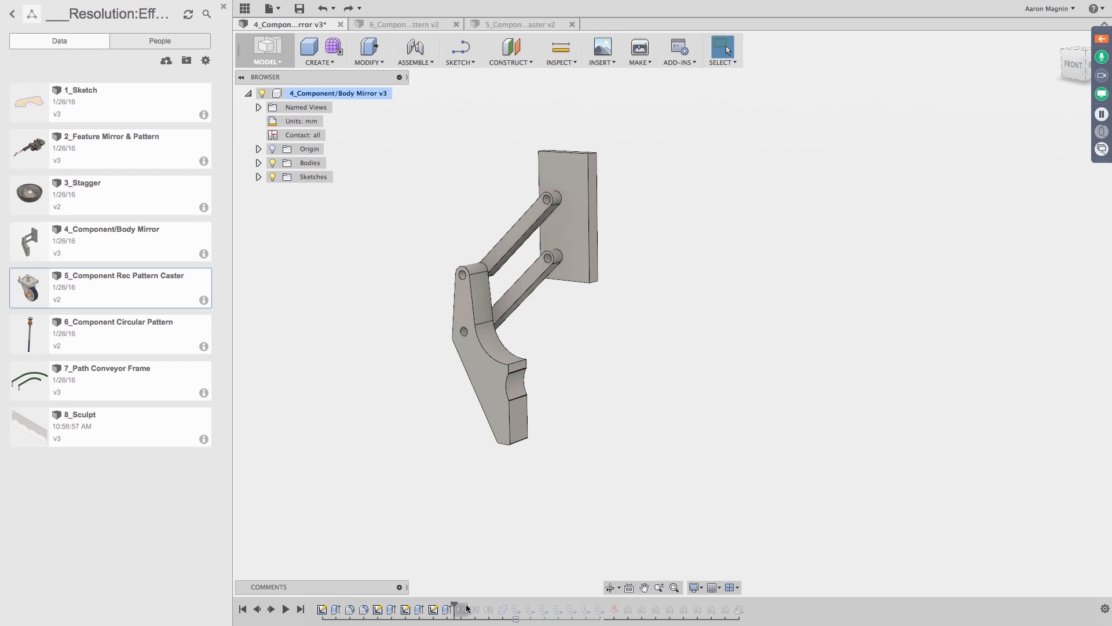
pyautogui.moveTo(455, 604); pyautogui.dragTo(745, 603)
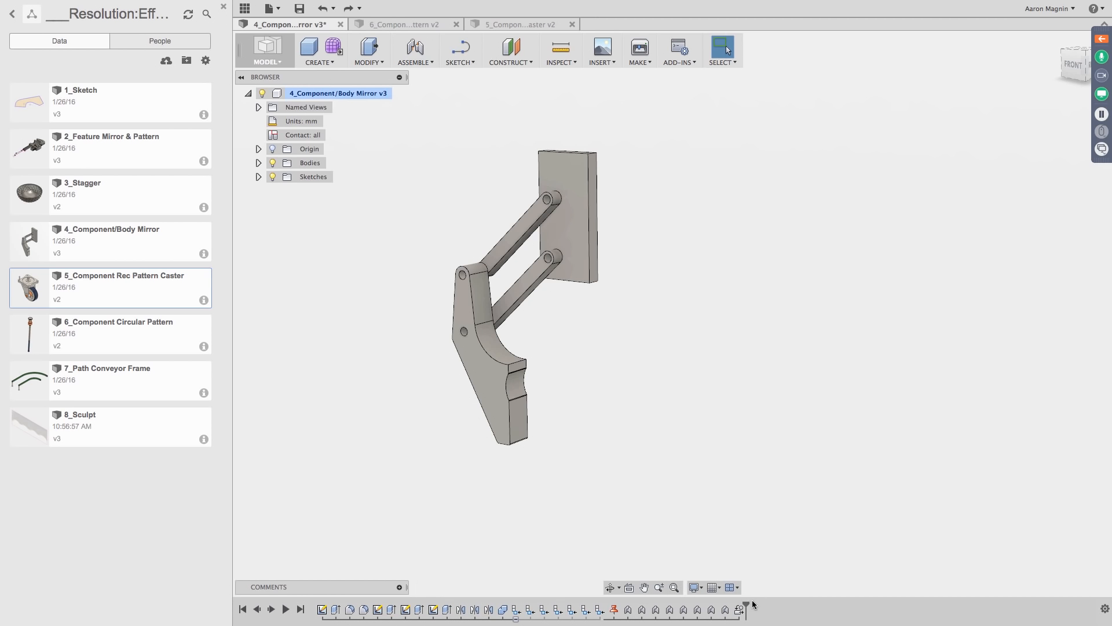
# Step: Swing the gripper fingers through their joint motion in the assembled gripper
pyautogui.moveTo(477, 314); pyautogui.dragTo(599, 267)
pyautogui.moveTo(592, 268); pyautogui.dragTo(649, 253, button='middle')
pyautogui.click(301, 137)
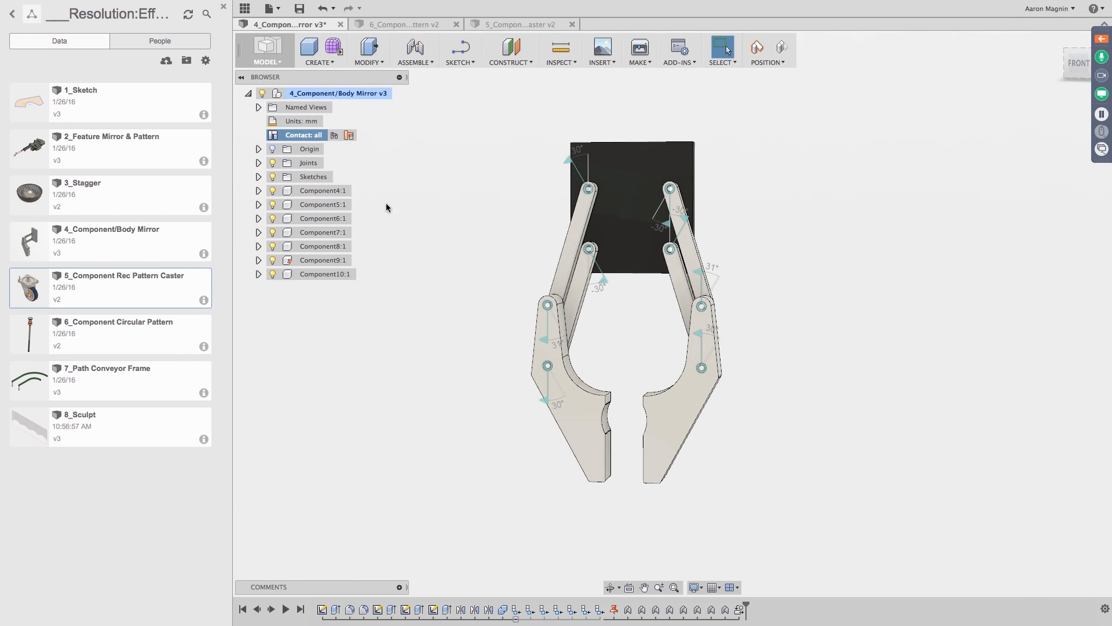
pyautogui.moveTo(602, 408); pyautogui.dragTo(722, 378)
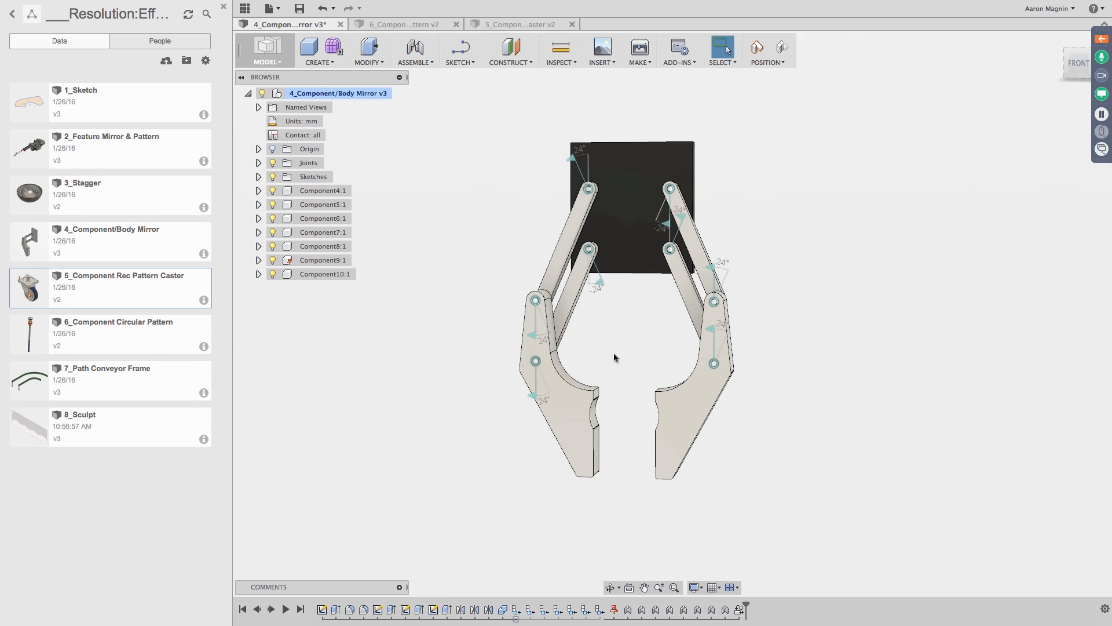
# Step: Switch to the 5_Component Rec Pattern Caster design and examine the pin and corner holes on the caster plate
pyautogui.moveTo(491, 16)
pyautogui.click(503, 28)
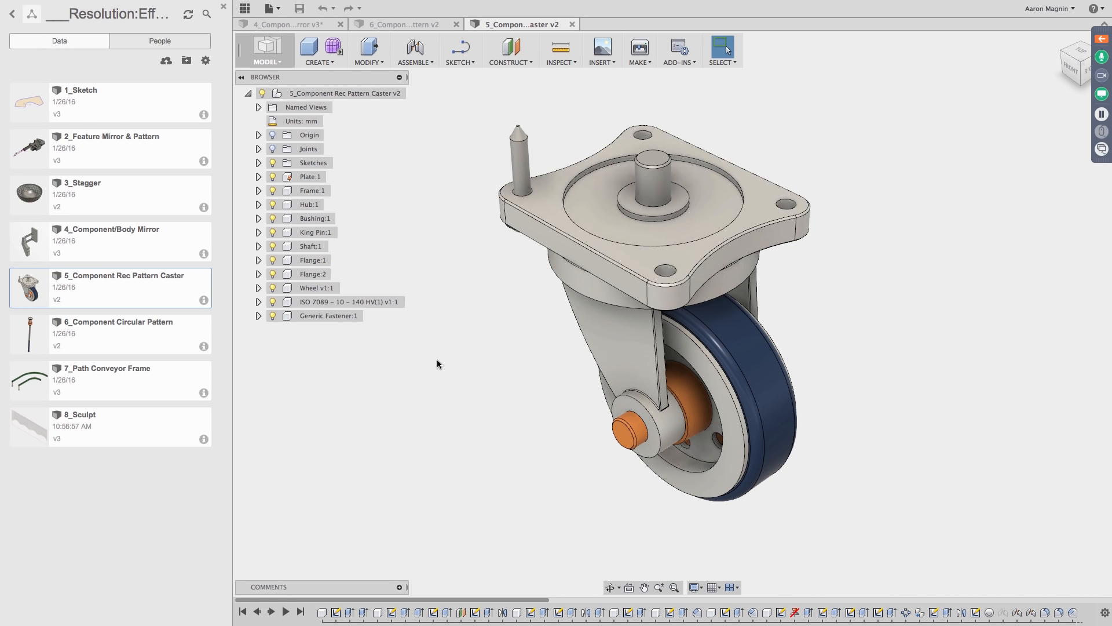
pyautogui.keyDown('shift'); pyautogui.moveTo(490, 345); pyautogui.dragTo(515, 333, button='middle'); pyautogui.keyUp('shift')
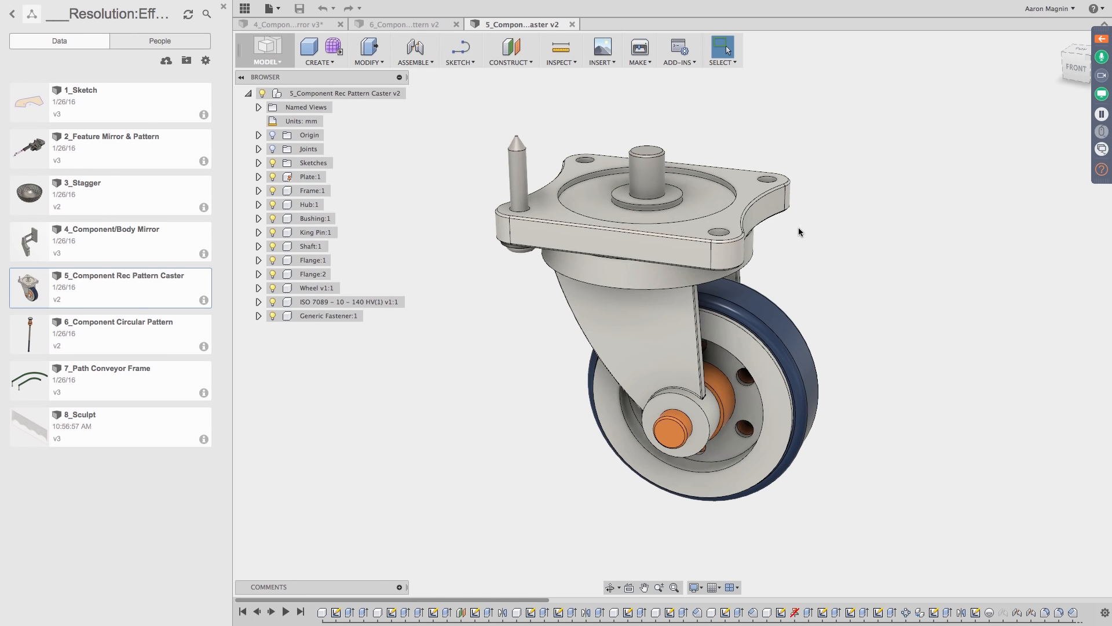
pyautogui.moveTo(624, 255); pyautogui.dragTo(590, 255, button='middle')
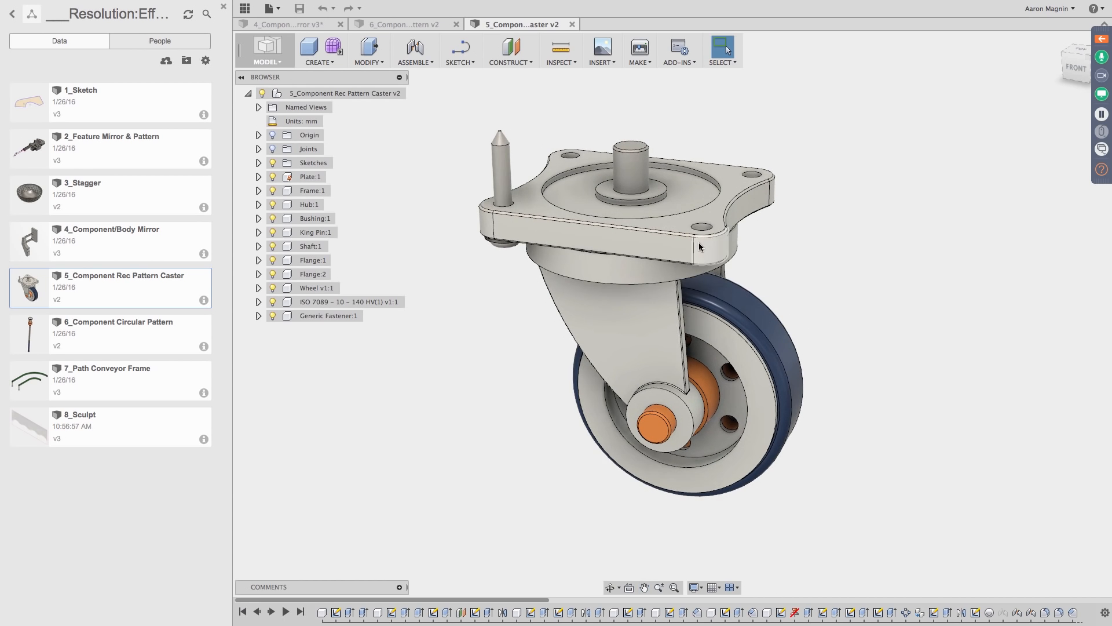
pyautogui.moveTo(700, 247)
pyautogui.keyDown('shift'); pyautogui.mouseDown(button='middle')
pyautogui.moveTo(629, 273)
pyautogui.moveTo(682, 242)
pyautogui.mouseUp(button='middle'); pyautogui.keyUp('shift')
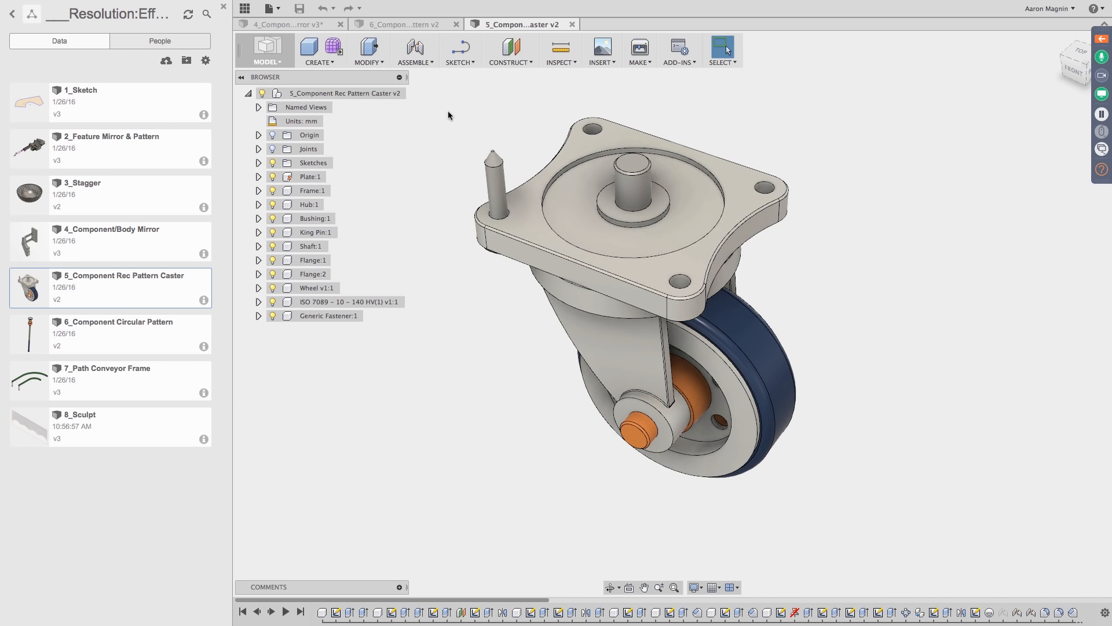
# Step: Start a rectangular pattern of components with Generic Fastener:1 and the ISO 7089 washer beneath its plate corner as the objects
pyautogui.click(333, 60)
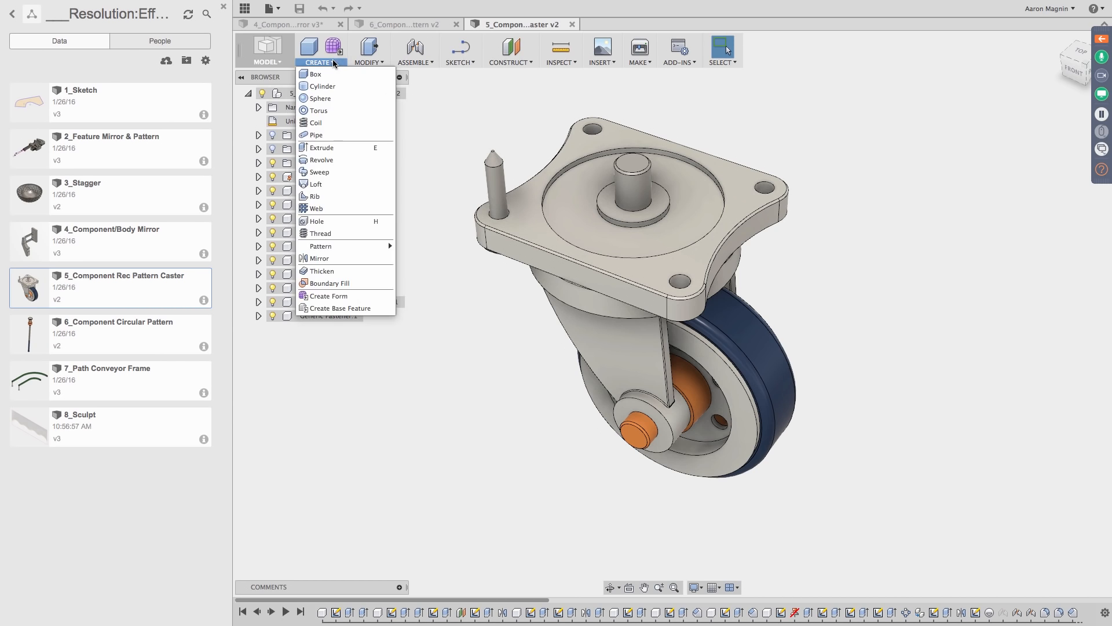
pyautogui.moveTo(343, 246)
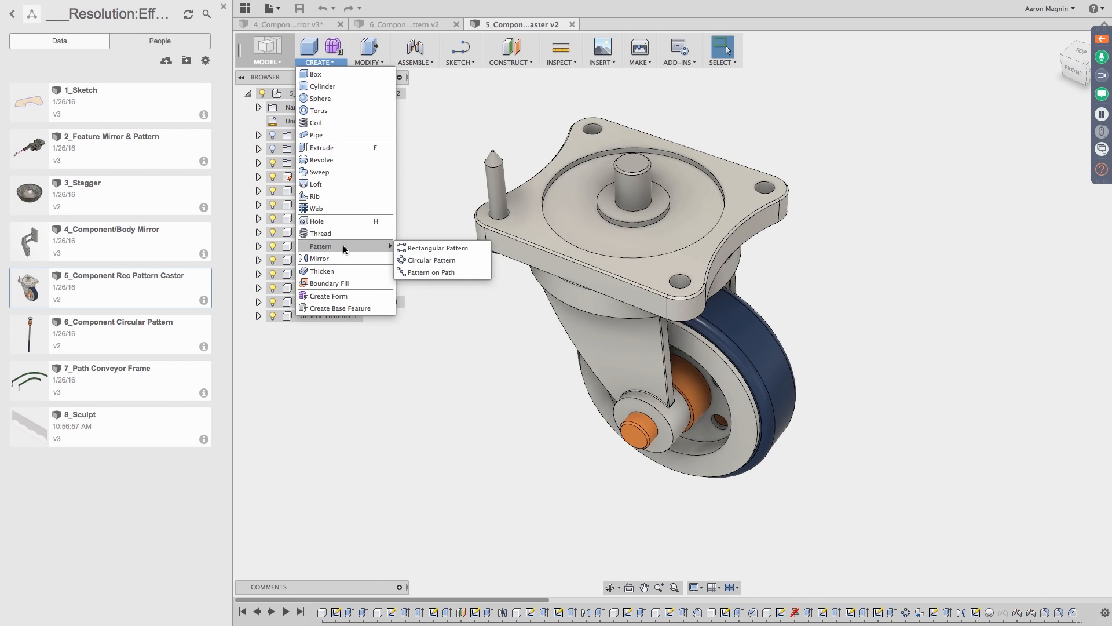
pyautogui.click(433, 248)
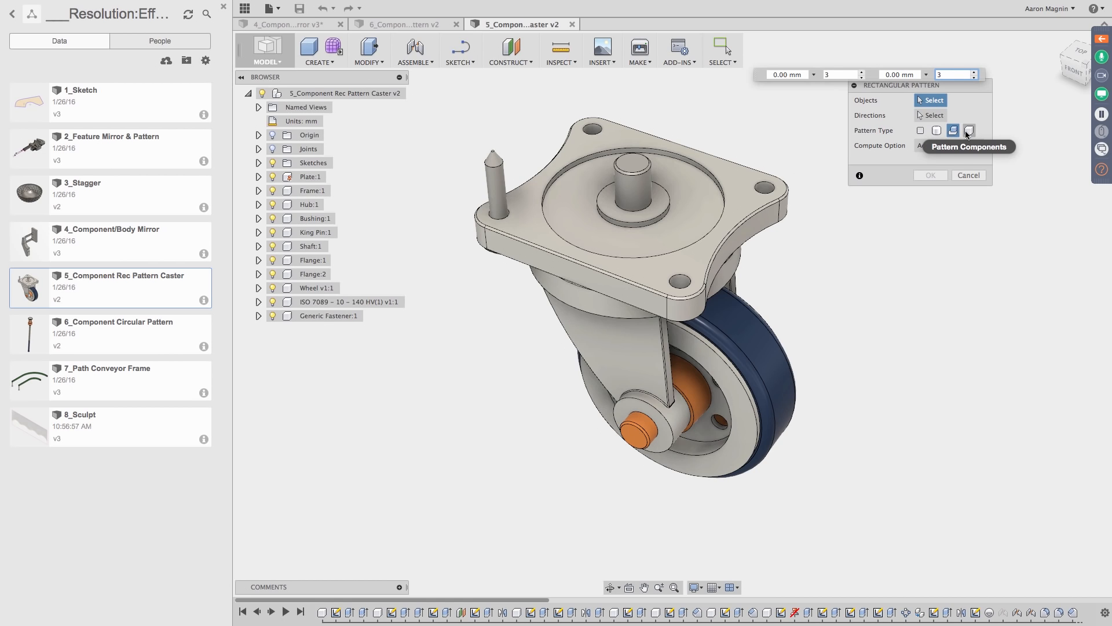
pyautogui.click(937, 130)
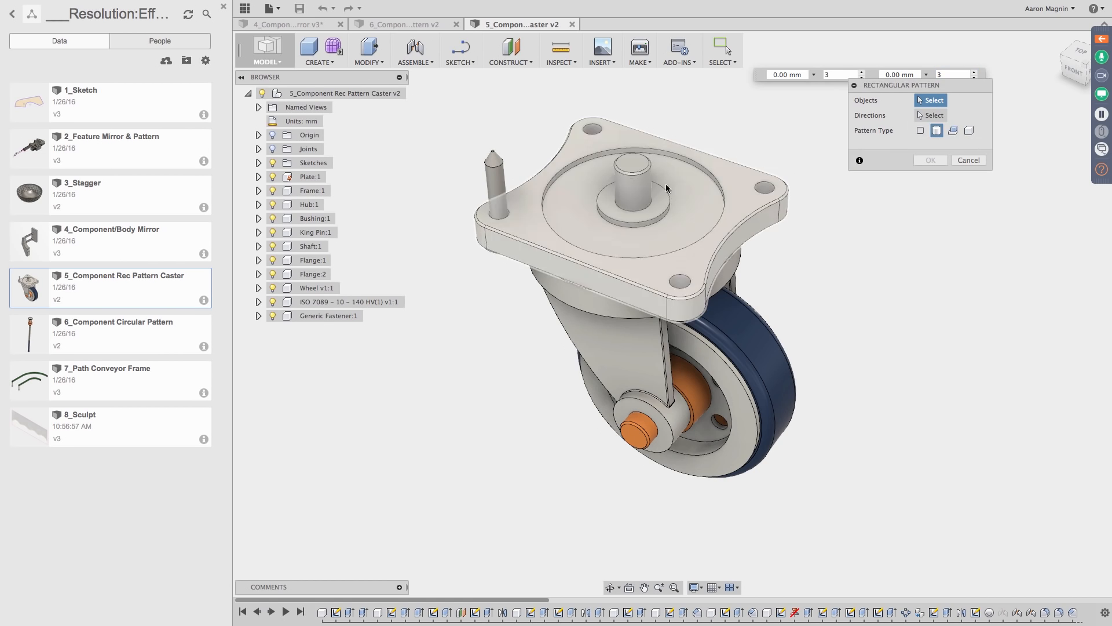
pyautogui.click(969, 130)
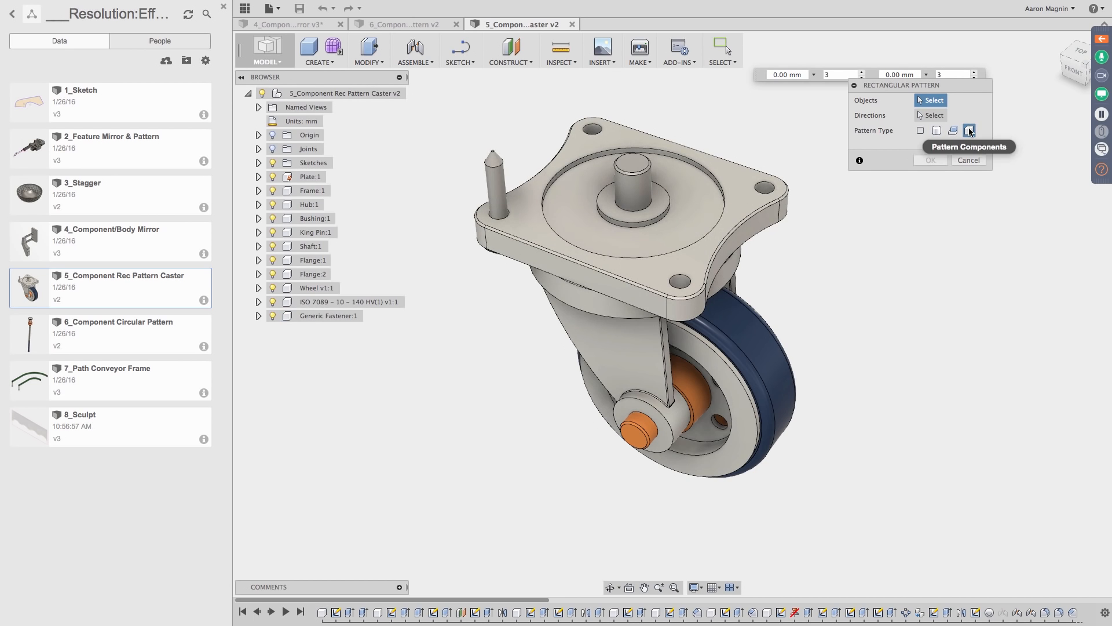
pyautogui.click(327, 316)
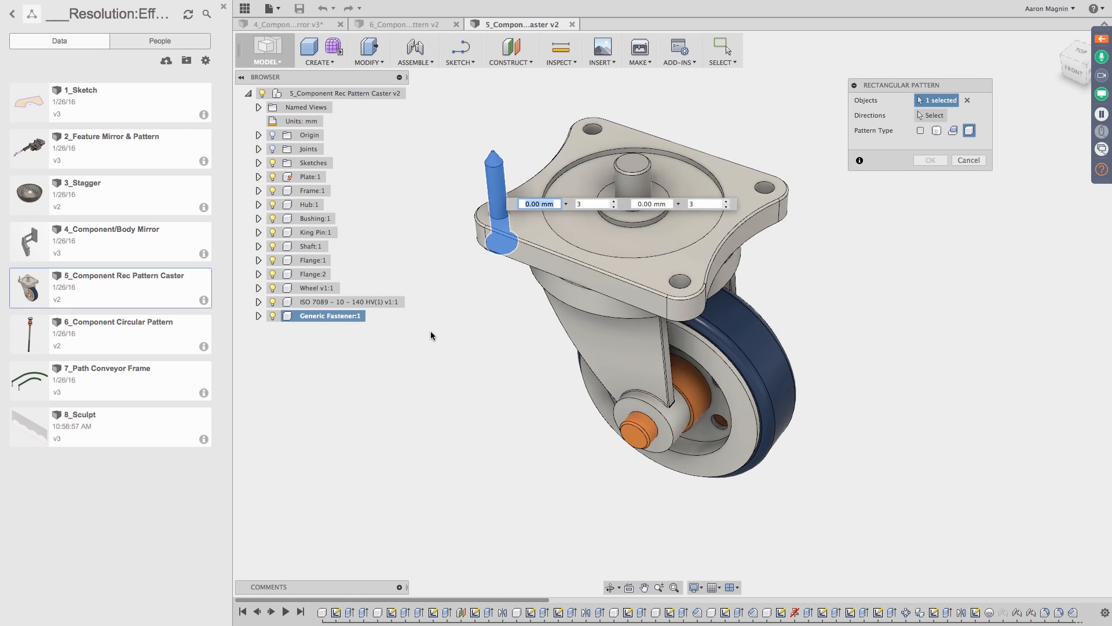
pyautogui.keyDown('shift'); pyautogui.moveTo(430, 336); pyautogui.dragTo(438, 283, button='middle'); pyautogui.keyUp('shift')
pyautogui.scroll(5, 507, 220)
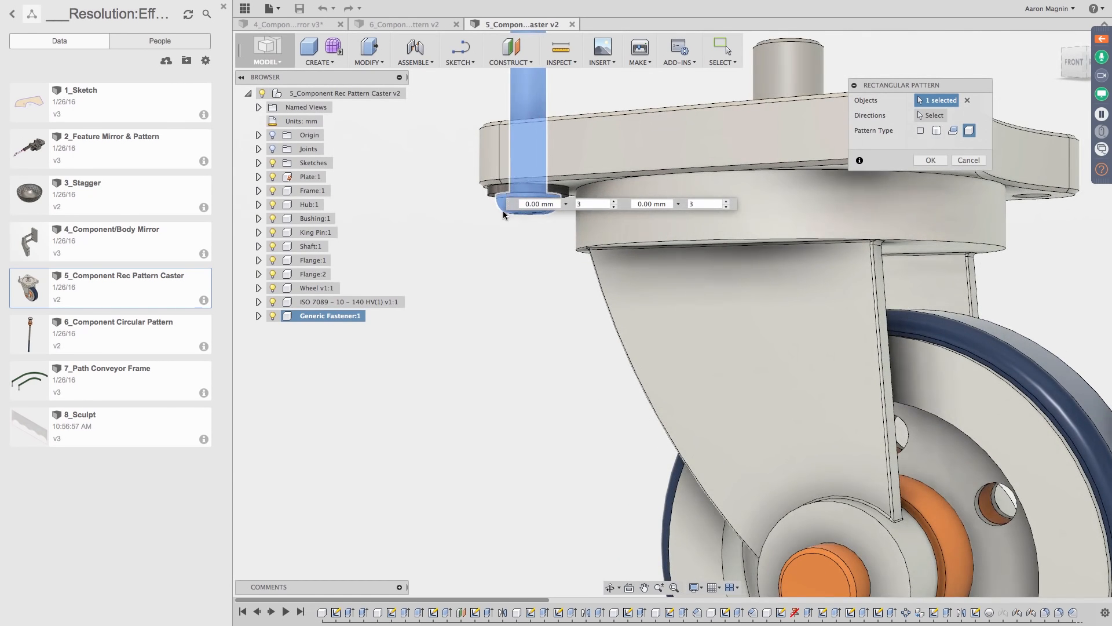
pyautogui.click(501, 214)
pyautogui.scroll(-3, 508, 237)
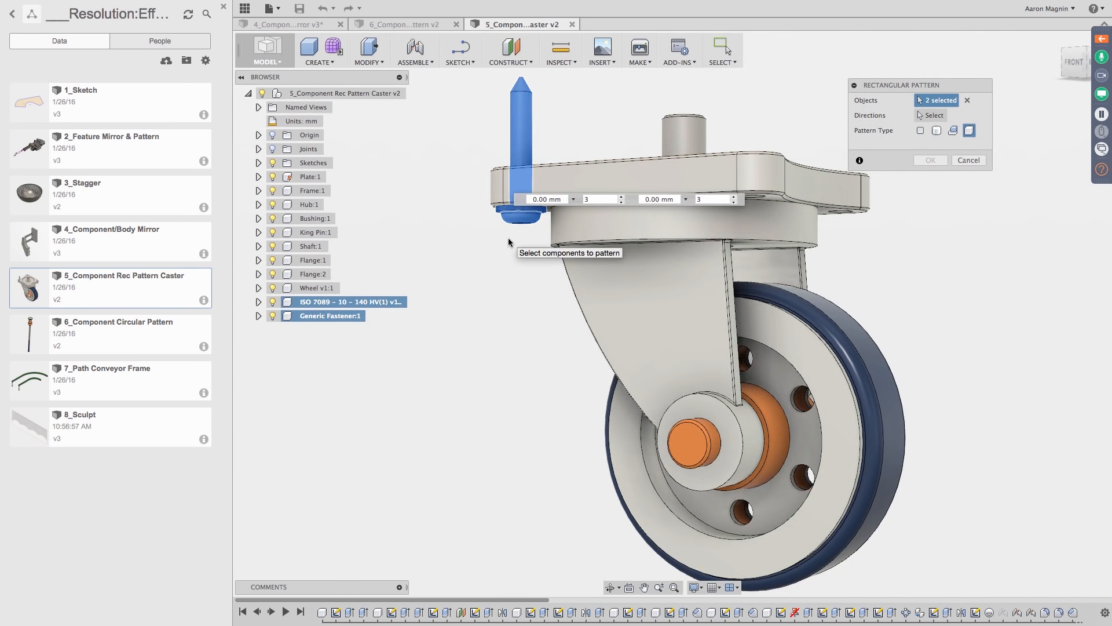
pyautogui.keyDown('shift'); pyautogui.moveTo(509, 237); pyautogui.dragTo(513, 285, button='middle'); pyautogui.keyUp('shift')
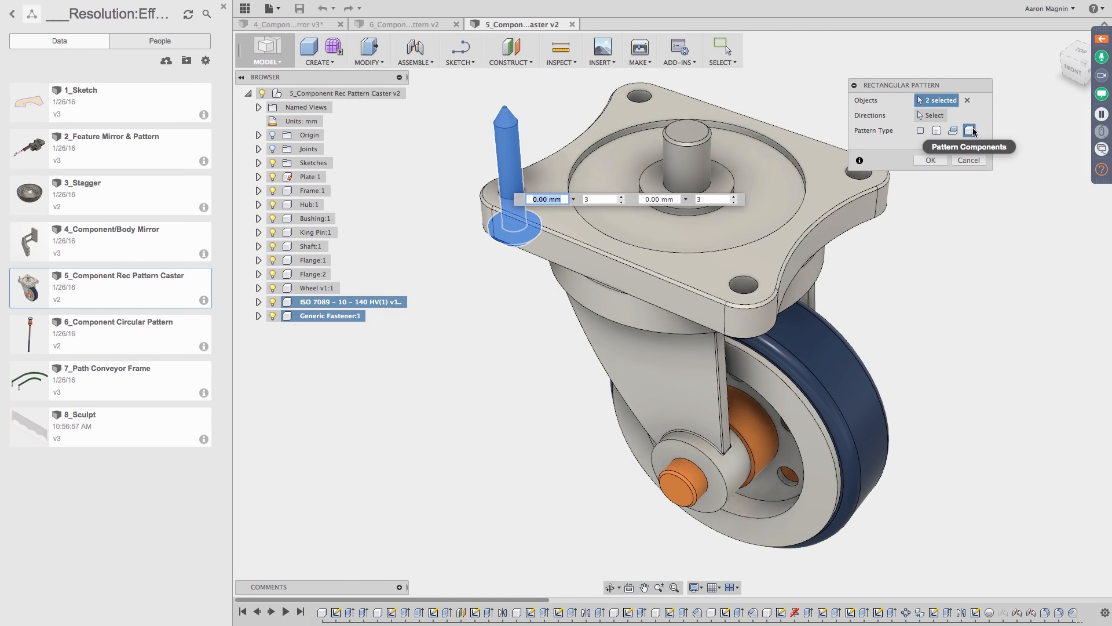
# Step: Set the first pattern direction along the plate's straight side edge with a quantity of 2 and a distance of 100 mm
pyautogui.click(941, 113)
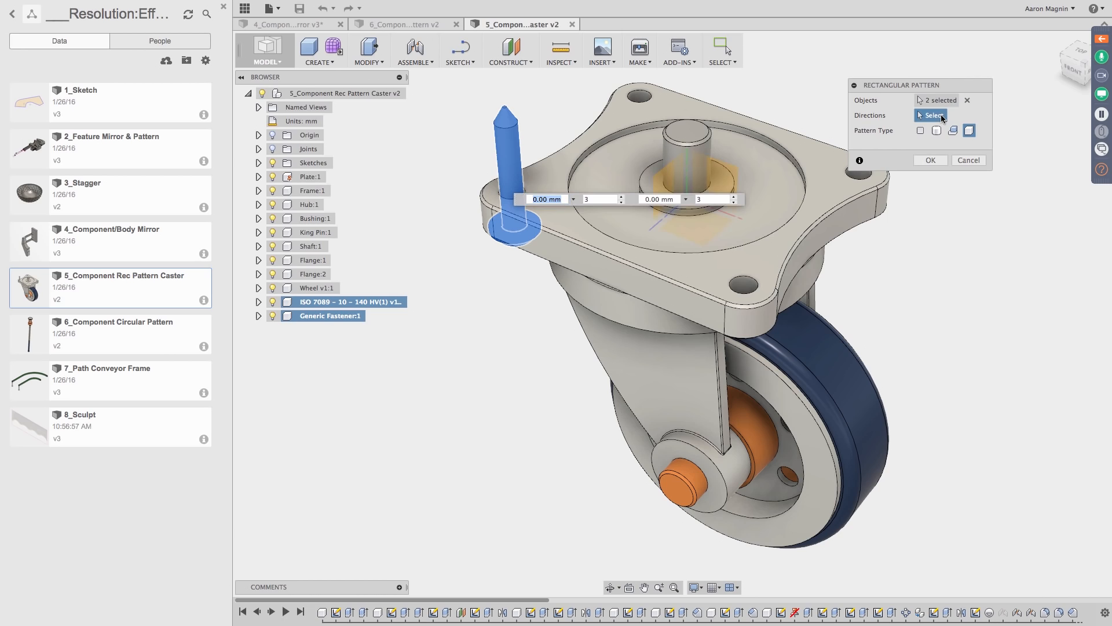
pyautogui.click(635, 265)
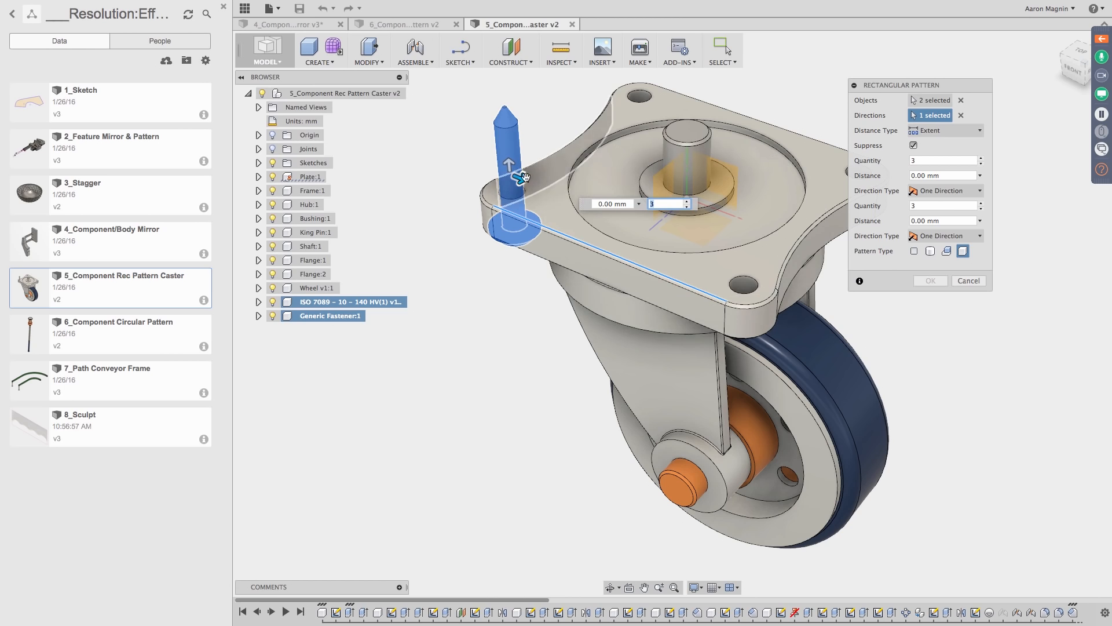
pyautogui.moveTo(523, 177); pyautogui.dragTo(755, 273)
pyautogui.write('2')
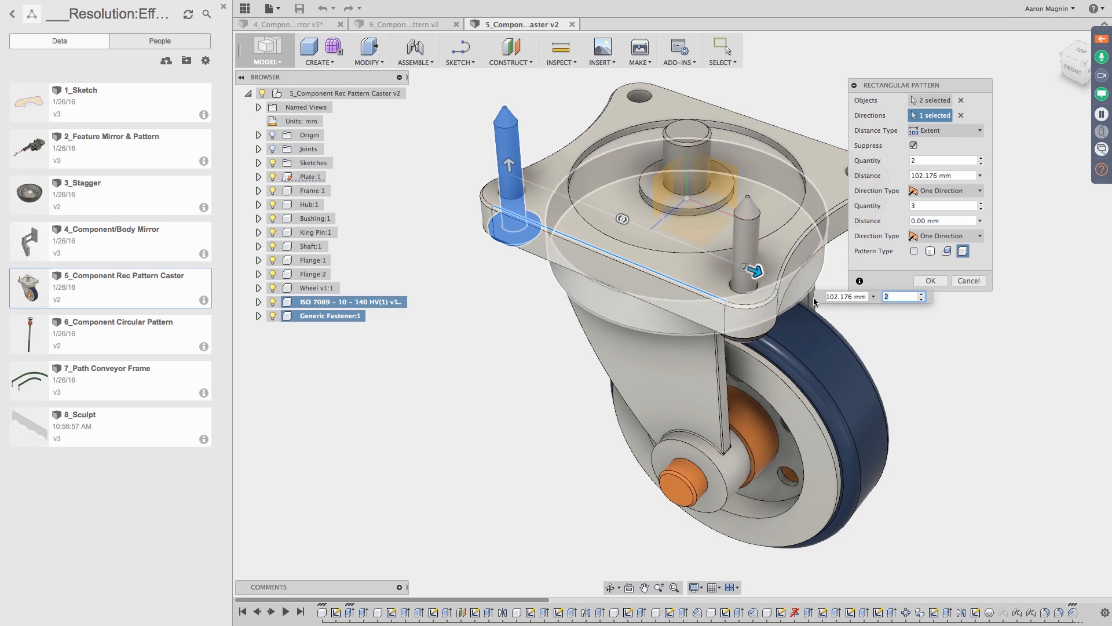
pyautogui.click(864, 296)
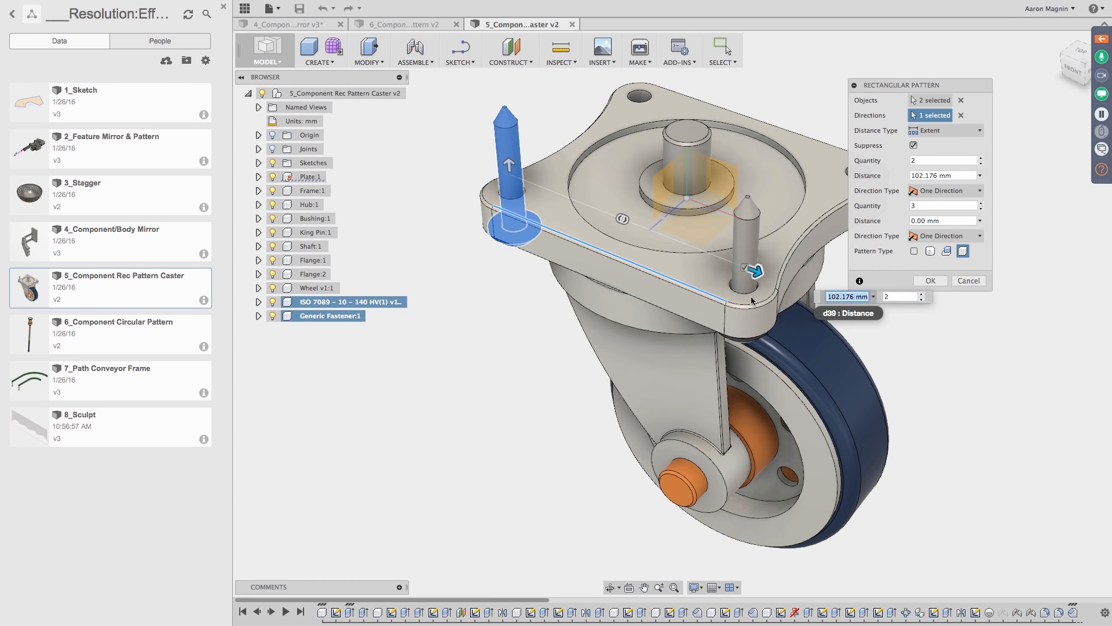
pyautogui.write('100')
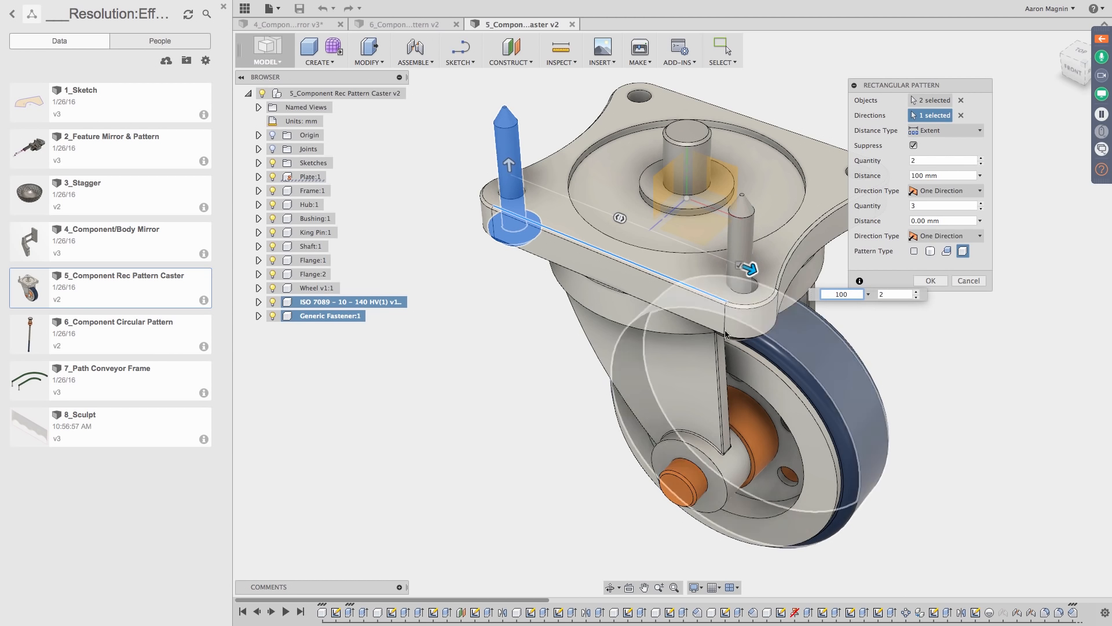
# Step: Align the copied fastener with its corner hole by setting the first direction's distance to 102 mm, and check the fit around the plate
pyautogui.keyDown('shift'); pyautogui.moveTo(595, 369); pyautogui.dragTo(591, 429, button='middle'); pyautogui.keyUp('shift')
pyautogui.scroll(3, 595, 425)
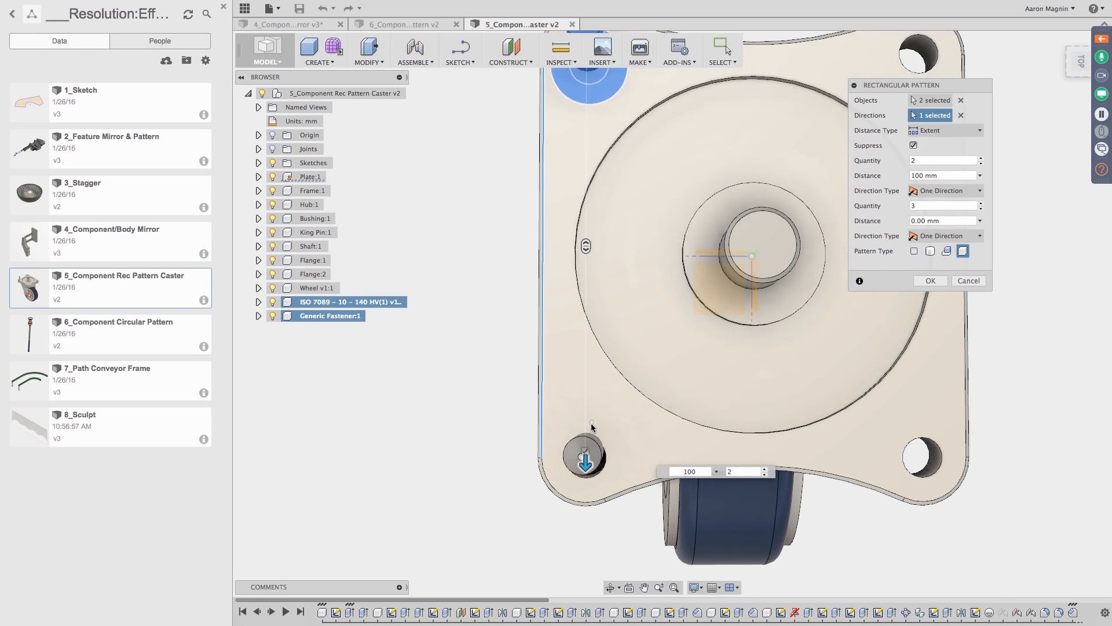
pyautogui.moveTo(585, 457); pyautogui.dragTo(585, 468)
pyautogui.keyDown('shift'); pyautogui.moveTo(629, 389); pyautogui.dragTo(634, 395, button='middle'); pyautogui.keyUp('shift')
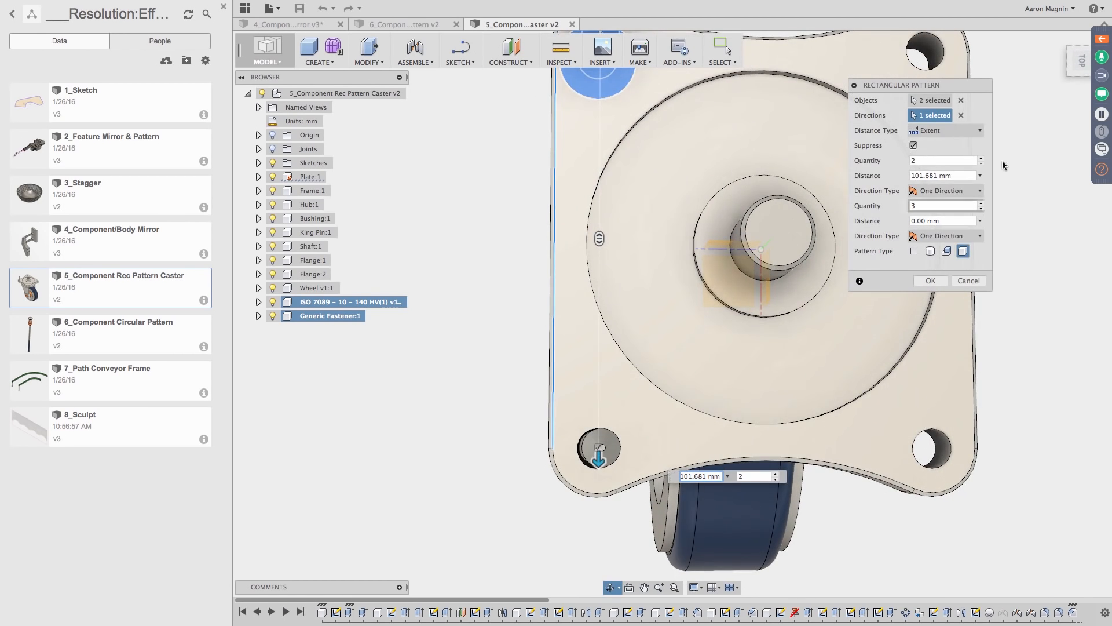
pyautogui.click(943, 176)
pyautogui.write('102')
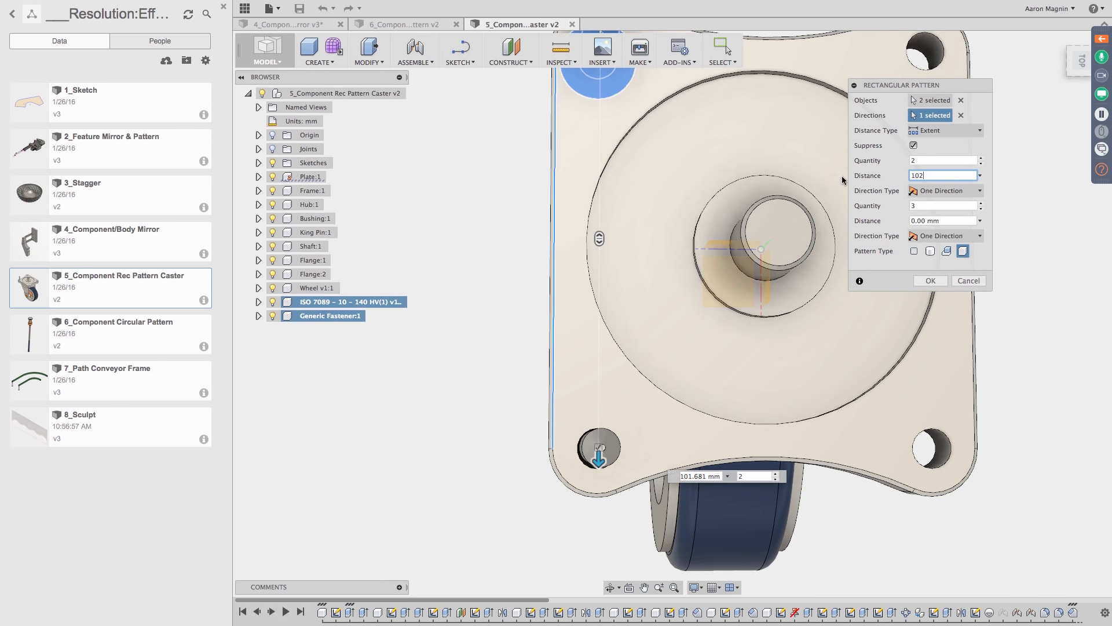
pyautogui.keyDown('shift'); pyautogui.moveTo(483, 248); pyautogui.dragTo(536, 260, button='middle'); pyautogui.keyUp('shift')
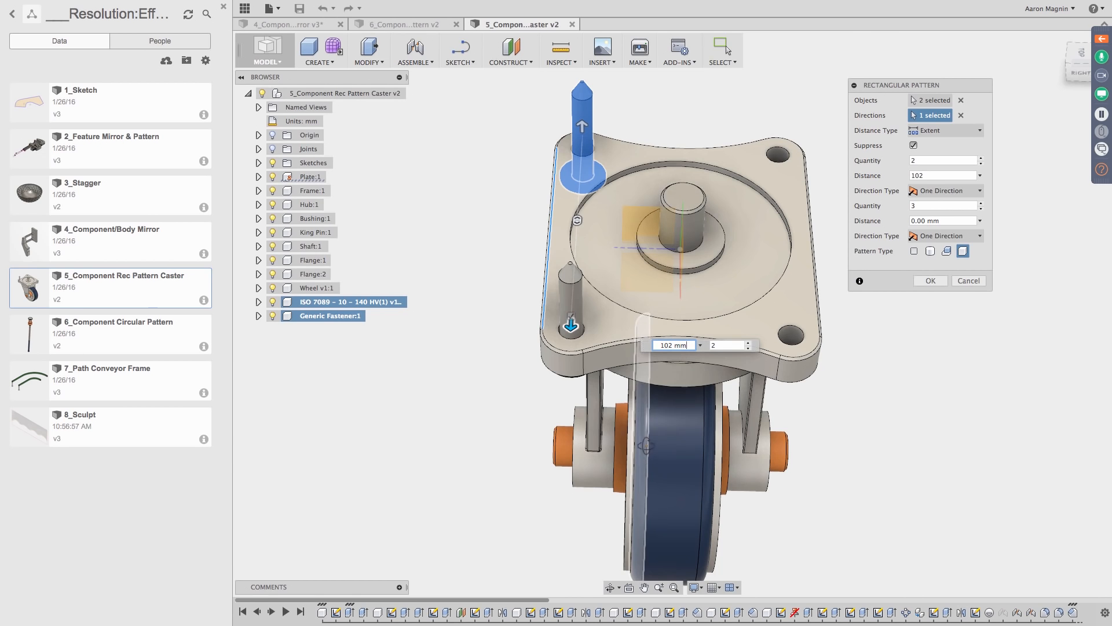
pyautogui.keyDown('shift'); pyautogui.moveTo(645, 449); pyautogui.dragTo(652, 408, button='middle'); pyautogui.keyUp('shift')
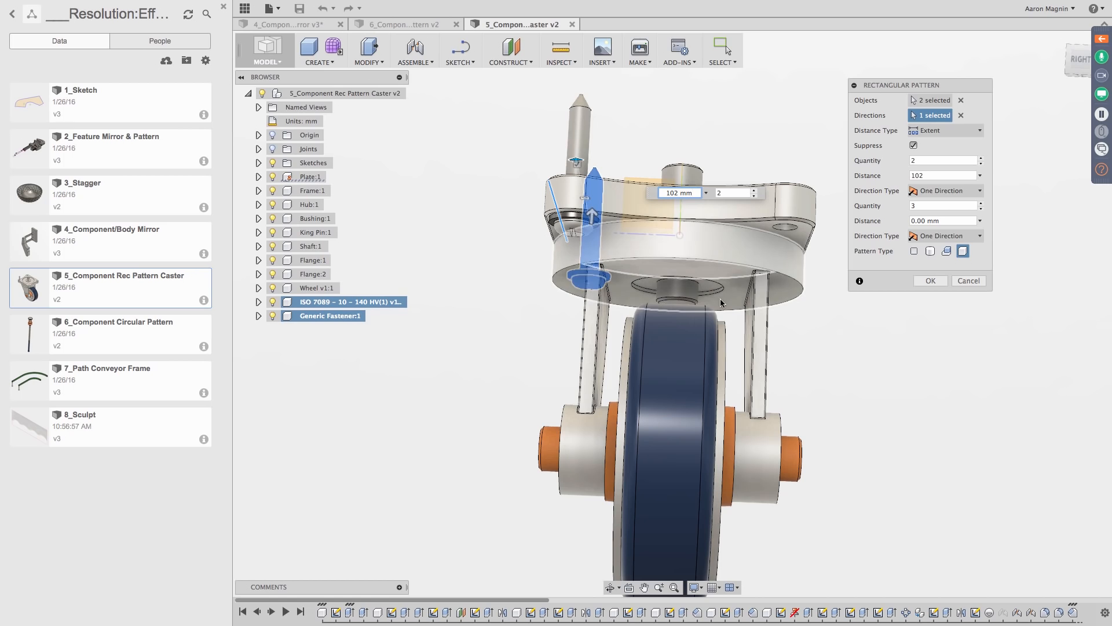
pyautogui.keyDown('shift'); pyautogui.moveTo(744, 340); pyautogui.dragTo(550, 165, button='middle'); pyautogui.keyUp('shift')
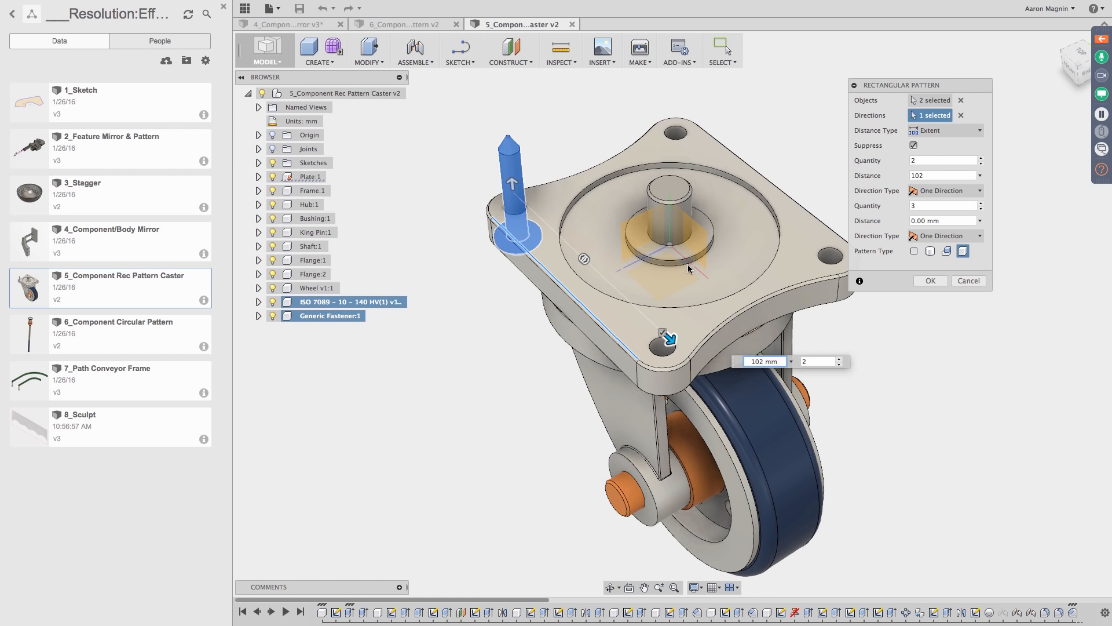
# Step: Add a second pattern direction along the origin axis across the plate, with a quantity of 2 and a distance of about -84 mm
pyautogui.click(630, 268)
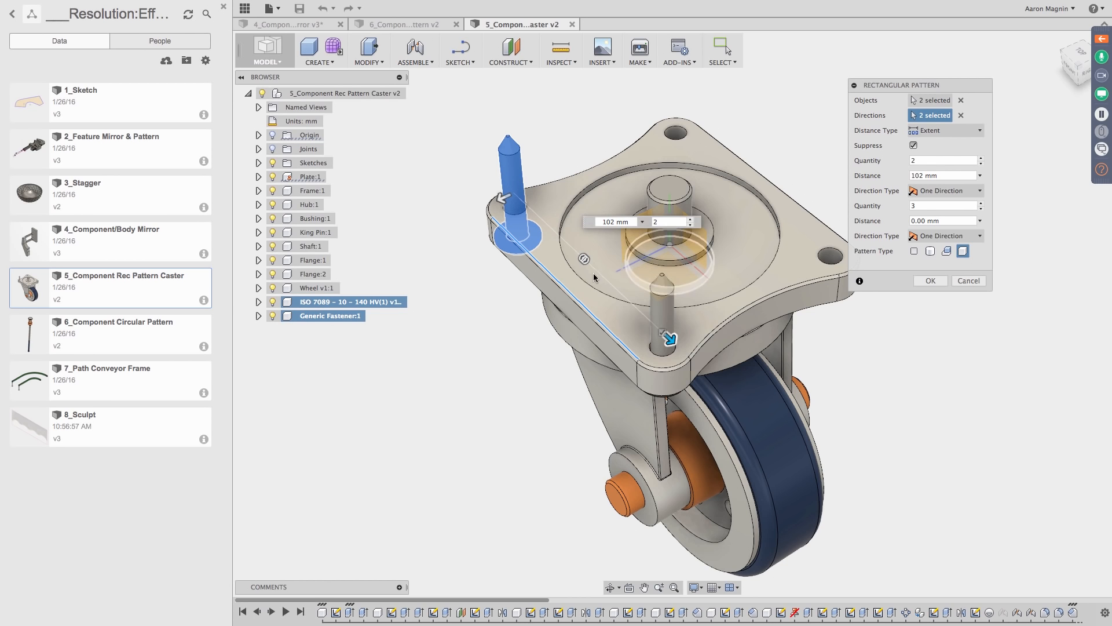
pyautogui.moveTo(502, 200); pyautogui.dragTo(810, 70)
pyautogui.click(991, 87)
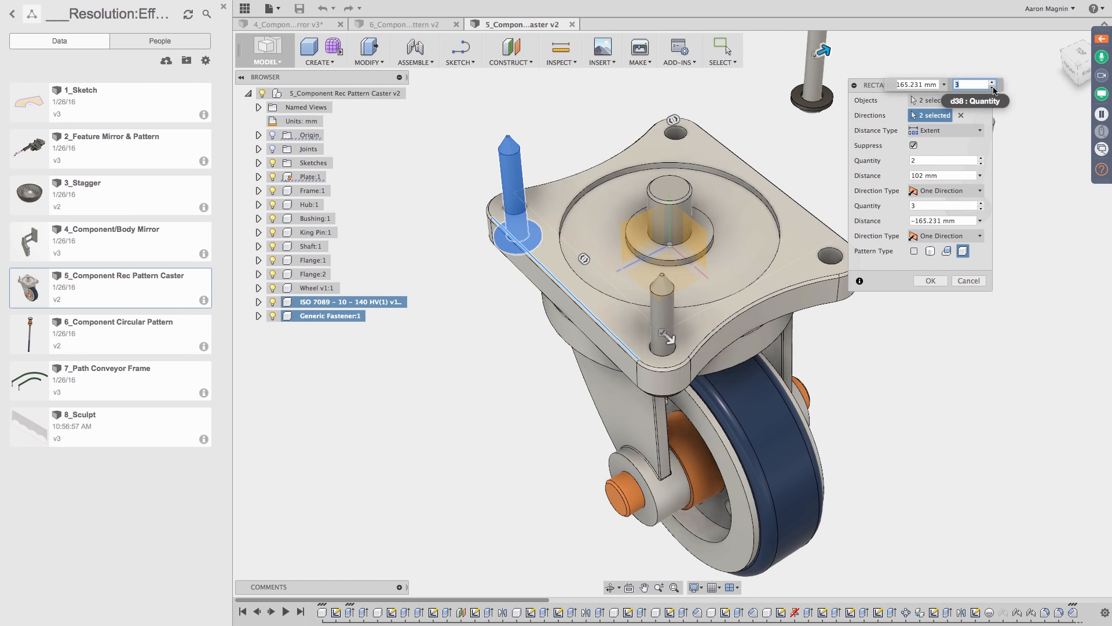
pyautogui.moveTo(829, 50); pyautogui.dragTo(697, 126)
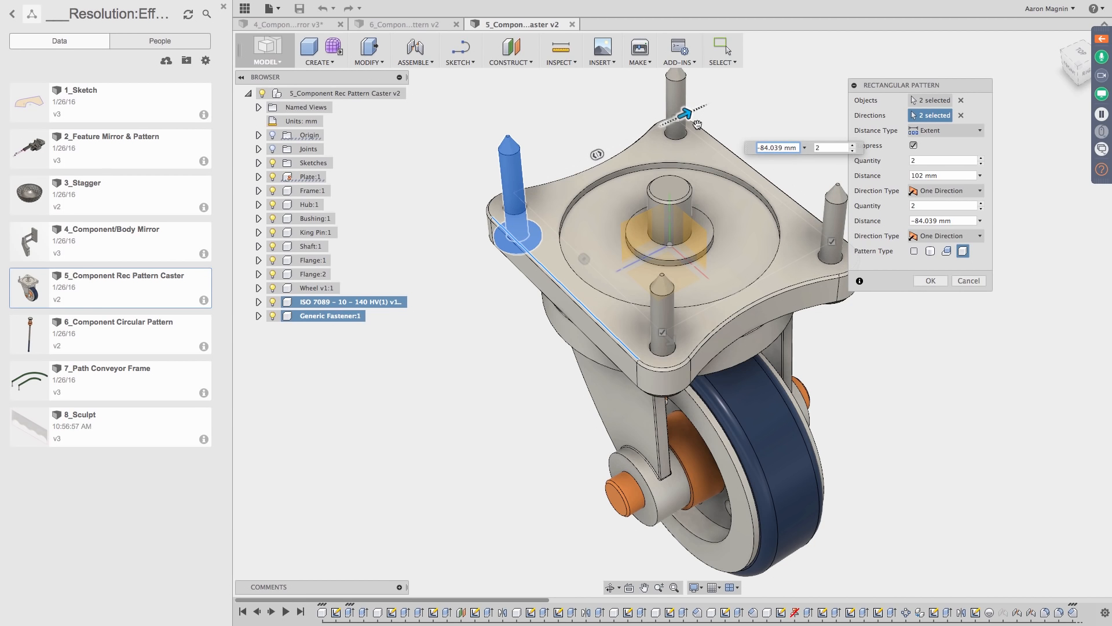
# Step: Set the second direction's distance to -84 mm, complete the component pattern and check the fasteners at the plate corners
pyautogui.keyDown('shift'); pyautogui.moveTo(697, 124); pyautogui.dragTo(755, 252, button='middle'); pyautogui.keyUp('shift')
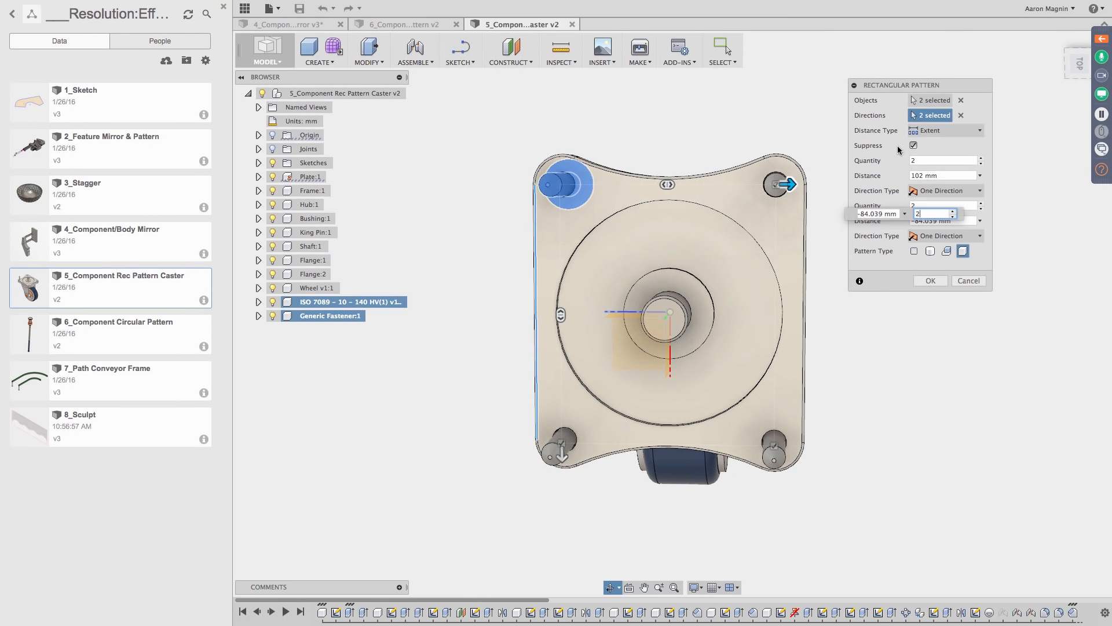
pyautogui.doubleClick(864, 213)
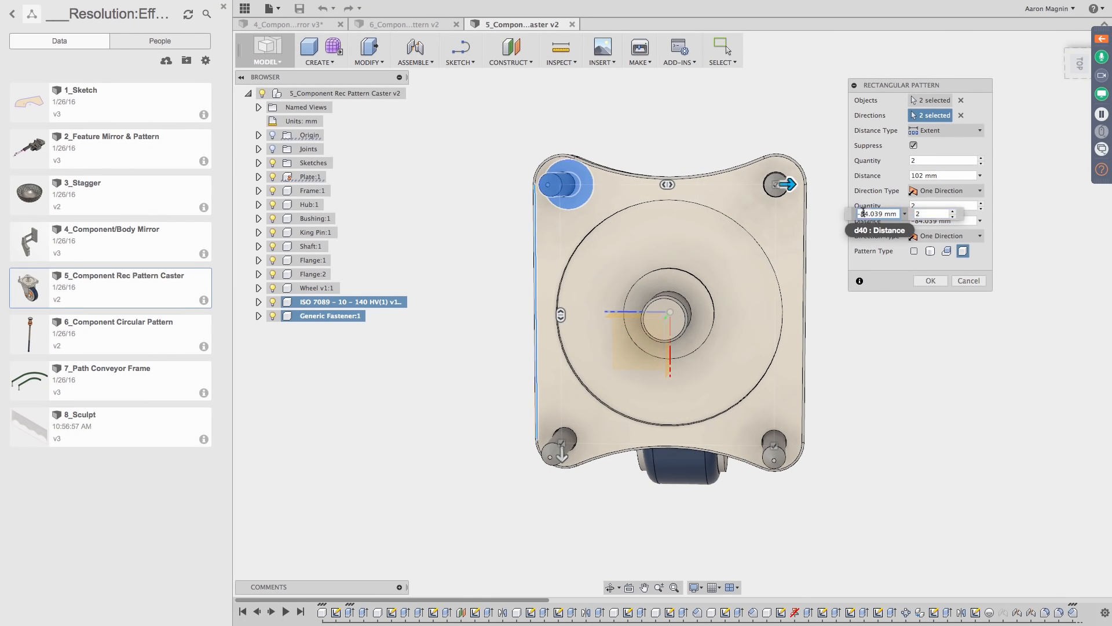
pyautogui.write('-8')
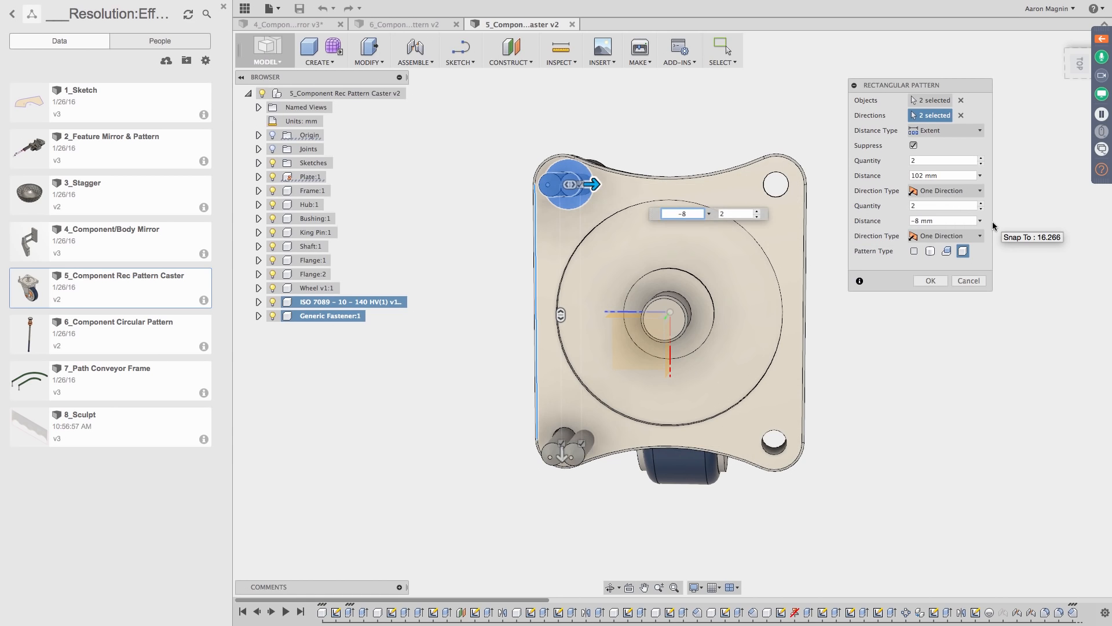
pyautogui.write('4')
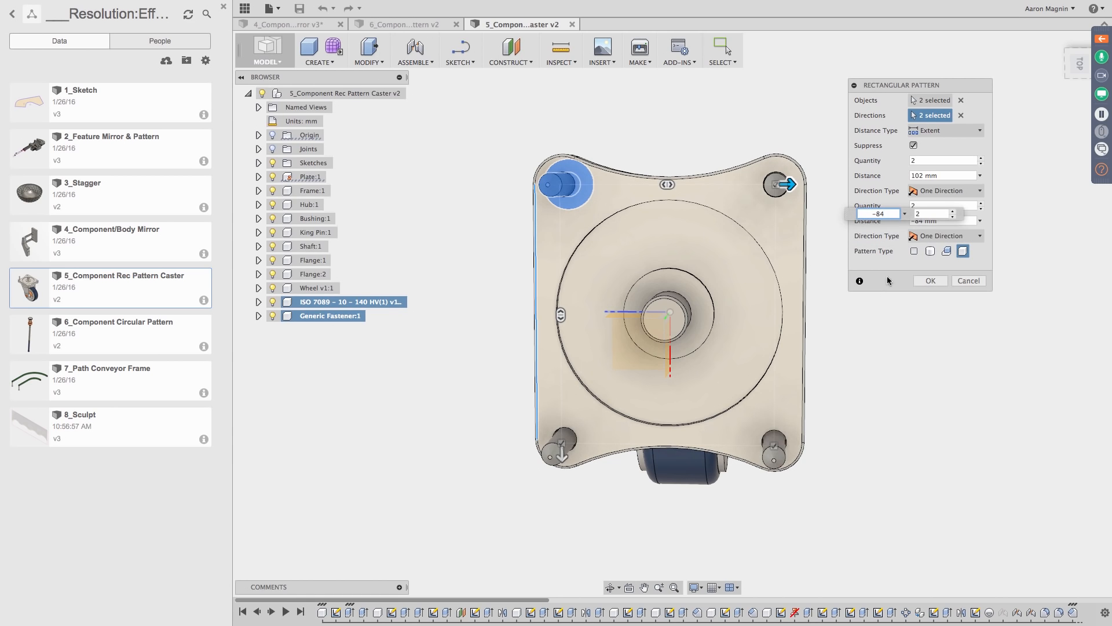
pyautogui.click(930, 280)
pyautogui.keyDown('shift'); pyautogui.moveTo(847, 357); pyautogui.dragTo(845, 298, button='middle'); pyautogui.keyUp('shift')
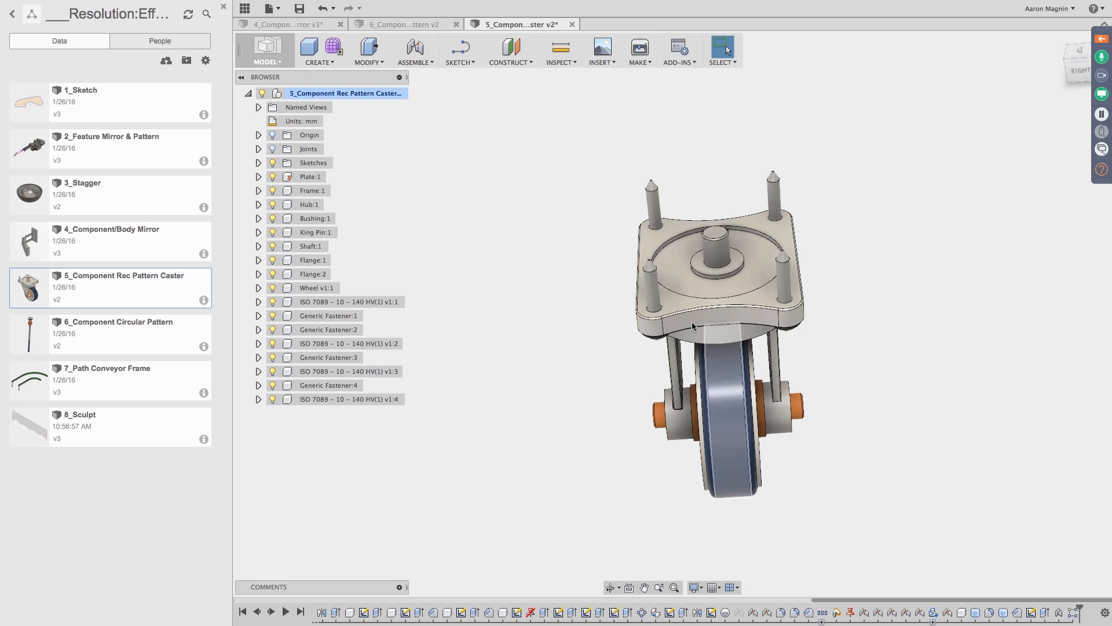
pyautogui.keyDown('shift'); pyautogui.moveTo(559, 390); pyautogui.dragTo(648, 365, button='middle'); pyautogui.keyUp('shift')
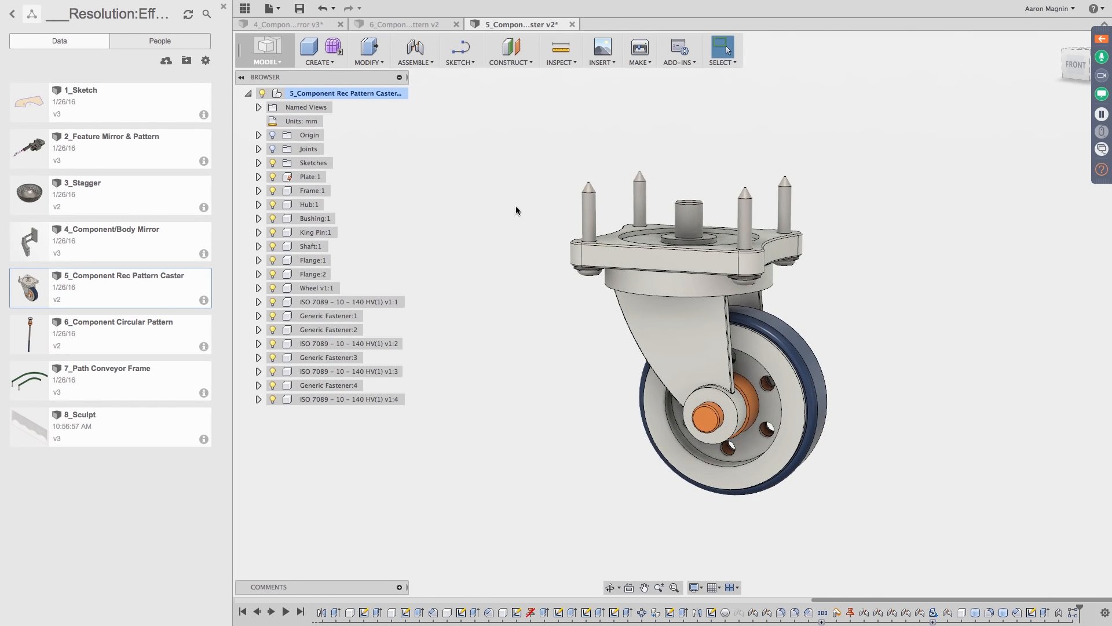
# Step: Switch to the 6_Component Circular Pattern design and examine how the single leg attaches to the orange stand
pyautogui.click(418, 26)
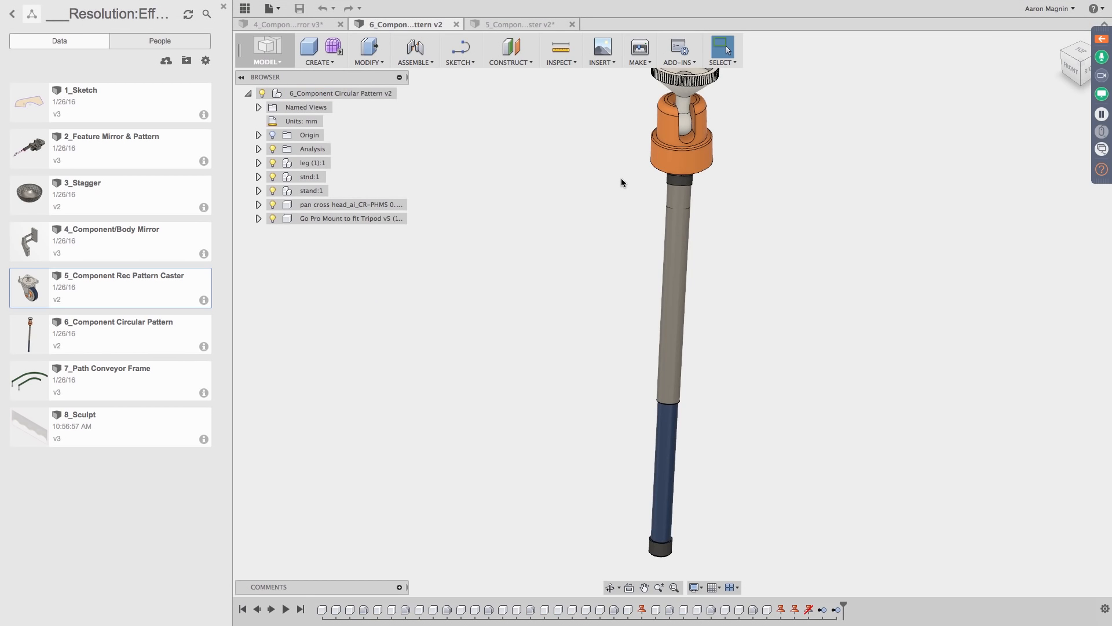
pyautogui.keyDown('shift'); pyautogui.moveTo(617, 178); pyautogui.dragTo(954, 304, button='middle'); pyautogui.keyUp('shift')
pyautogui.keyDown('shift'); pyautogui.moveTo(736, 176); pyautogui.dragTo(746, 140, button='middle'); pyautogui.keyUp('shift')
pyautogui.scroll(2, 749, 270)
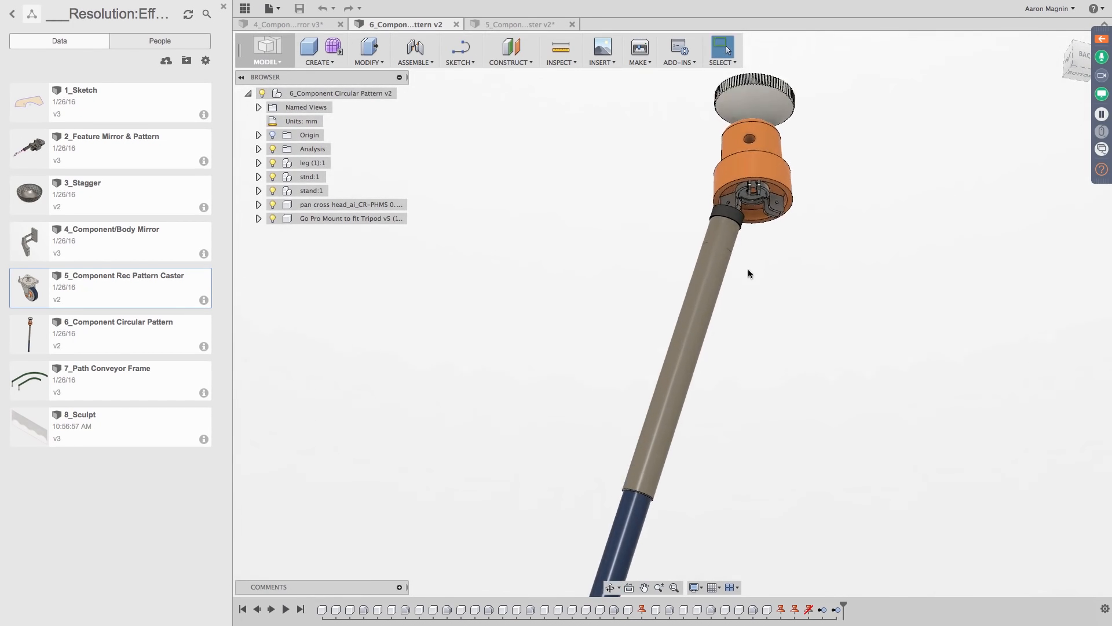
pyautogui.scroll(-2, 749, 267)
# Step: Search the model toolbox for "cir" and add Circumscribed Polygon to its shortcuts
pyautogui.click(328, 62)
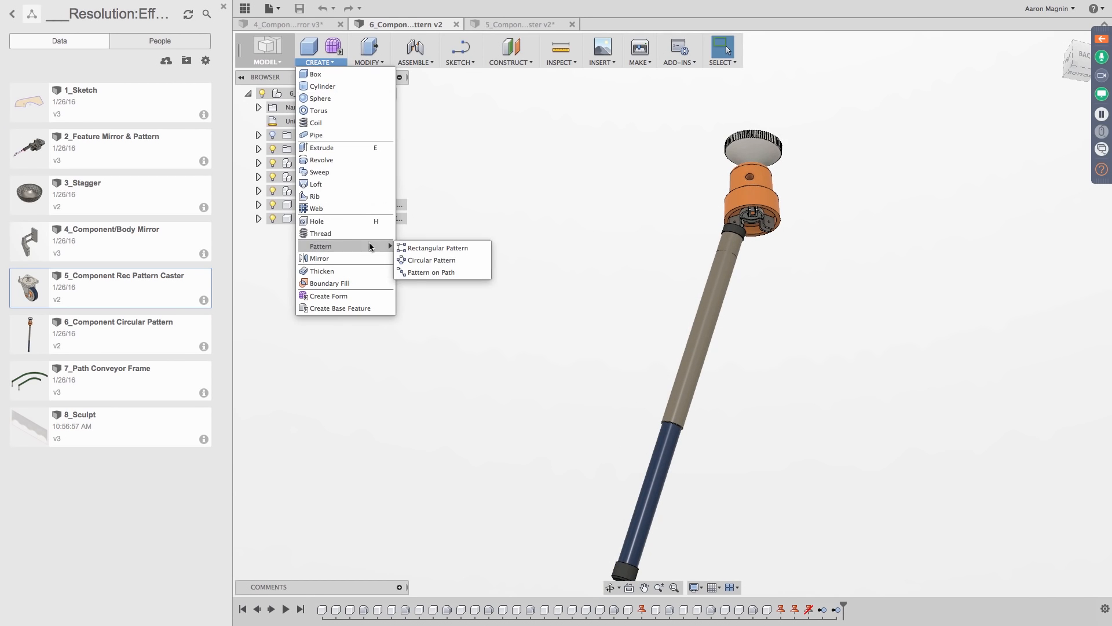
pyautogui.click(545, 217)
pyautogui.press('s')
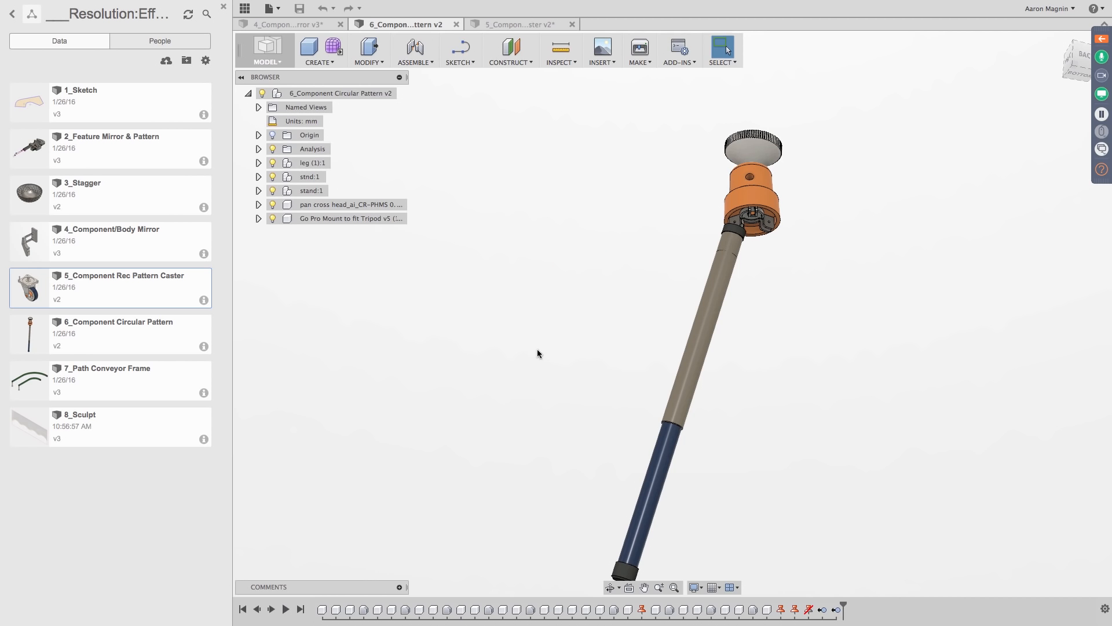
pyautogui.press('s')
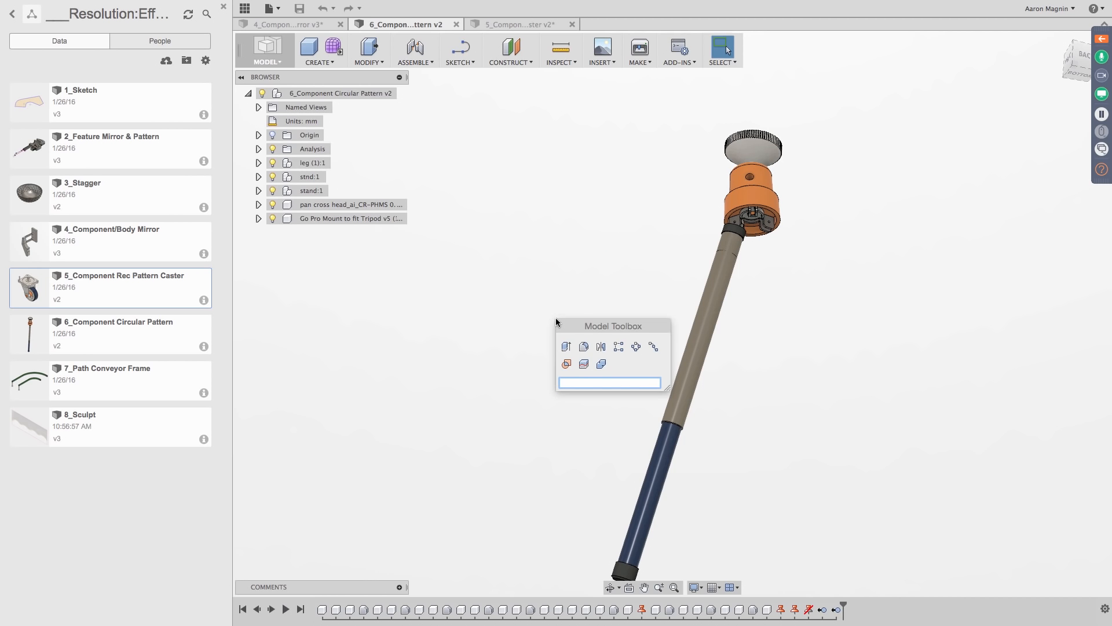
pyautogui.write('cir')
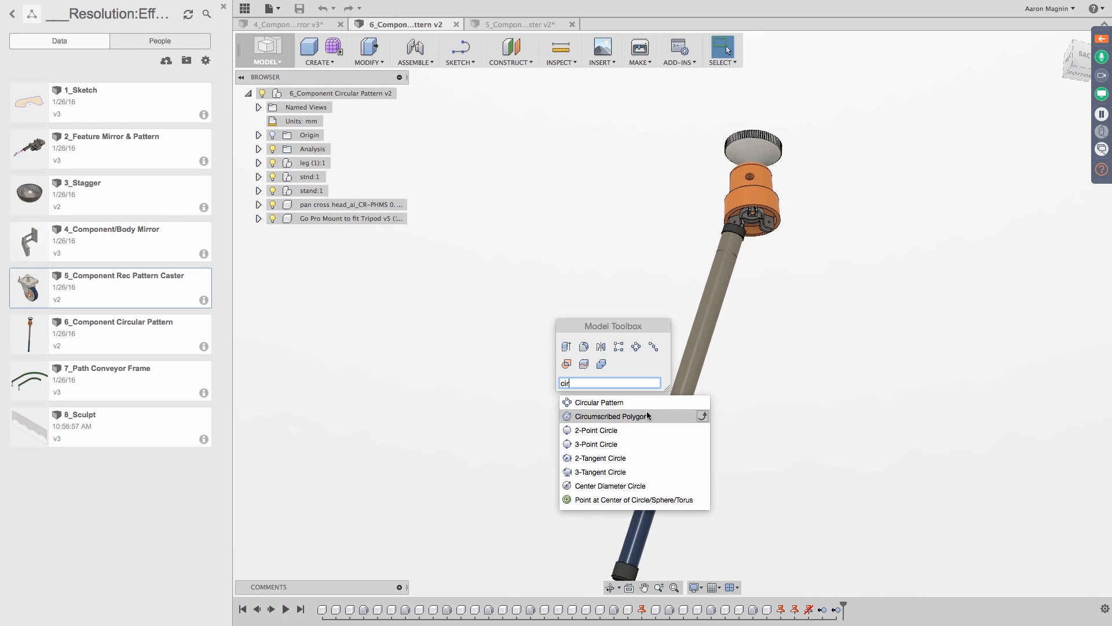
pyautogui.click(701, 415)
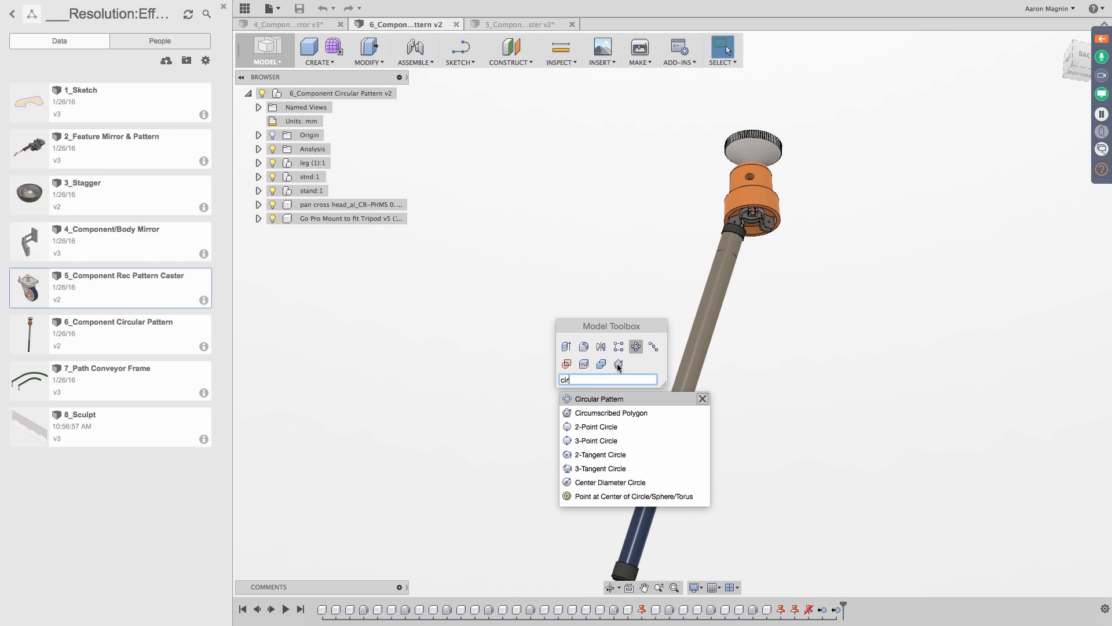
pyautogui.click(604, 242)
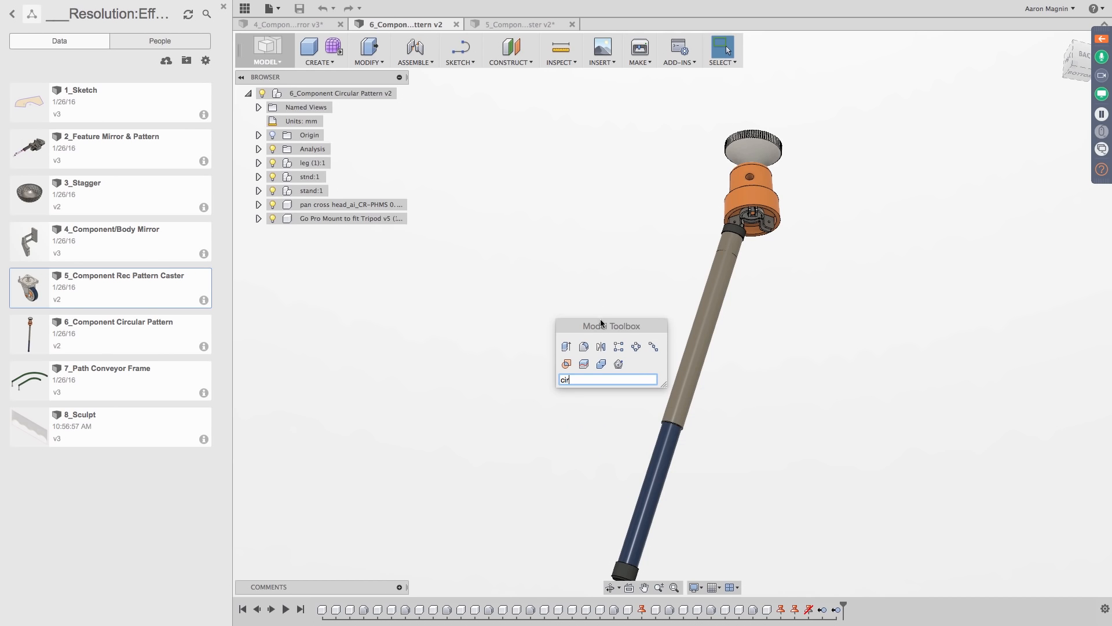
# Step: Start a Circular Pattern of components and select the leg's hinge piece, upper tube, lower tube and foot as objects
pyautogui.click(633, 346)
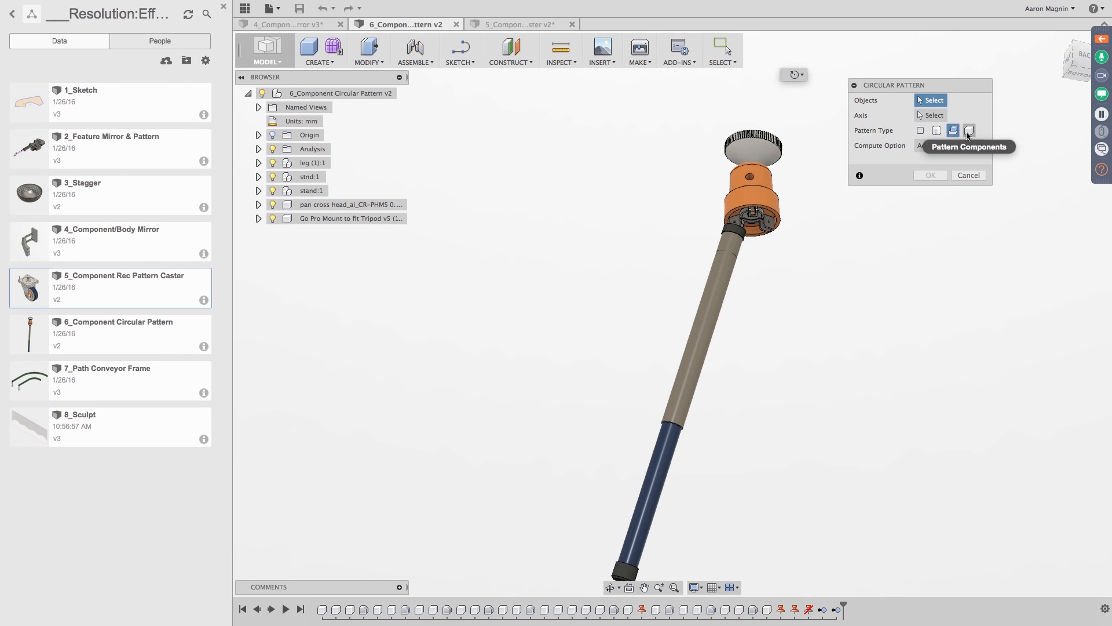
pyautogui.scroll(-3, 969, 134)
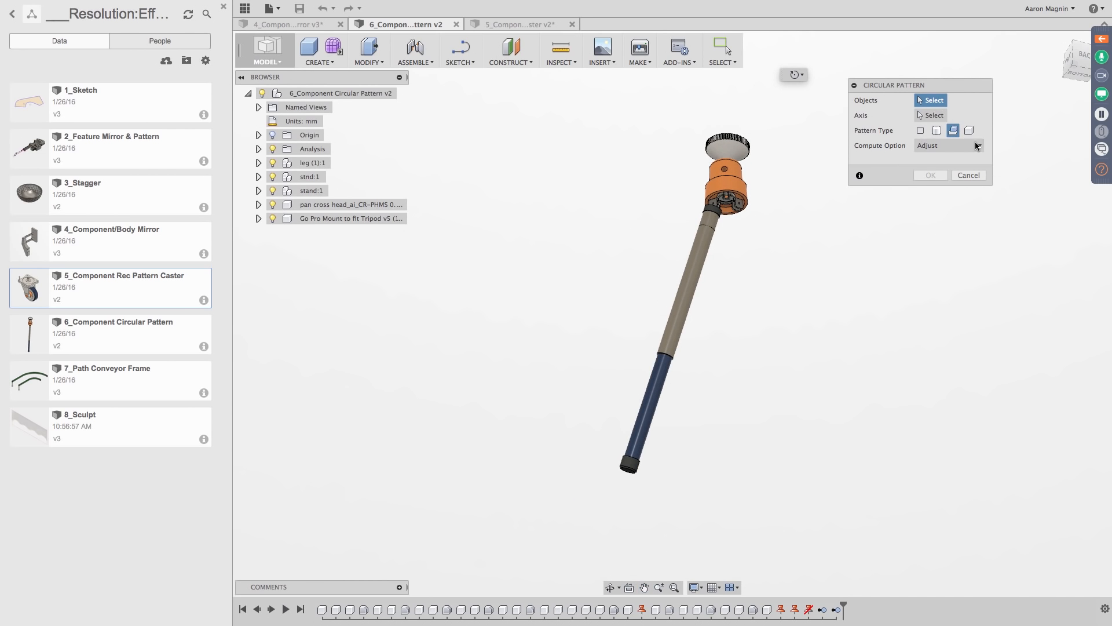
pyautogui.click(971, 132)
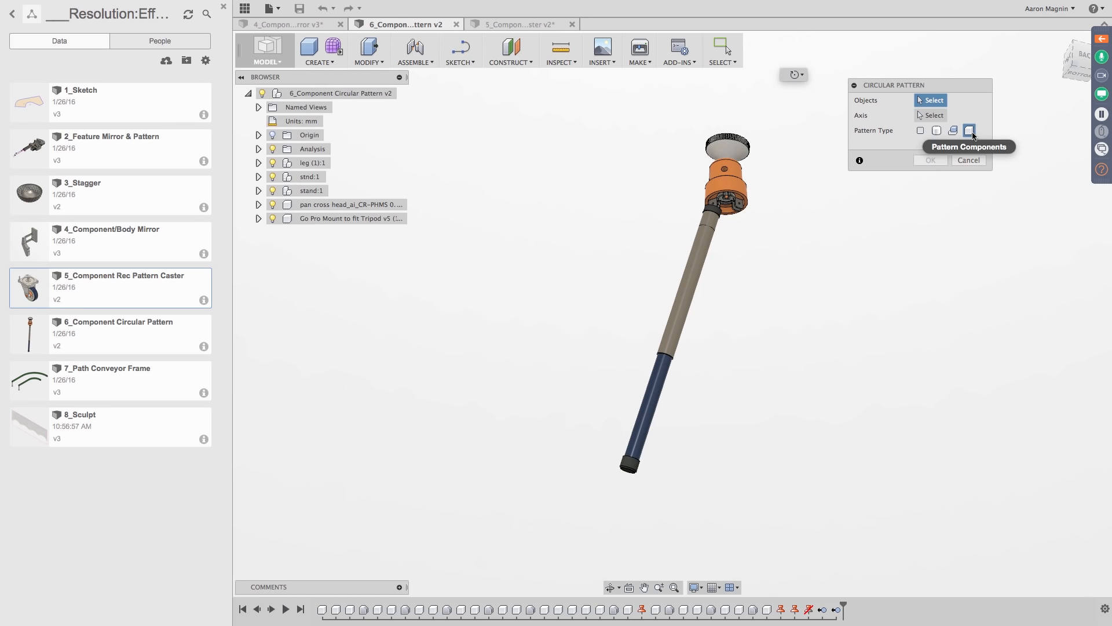
pyautogui.click(592, 225)
pyautogui.click(703, 245)
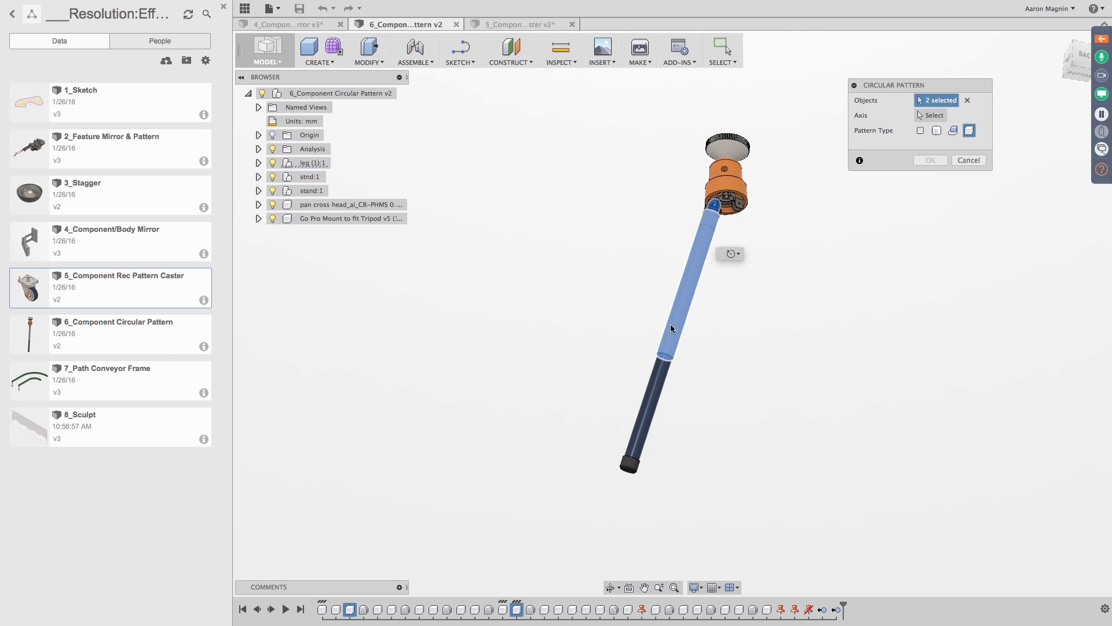
pyautogui.click(645, 412)
pyautogui.click(631, 470)
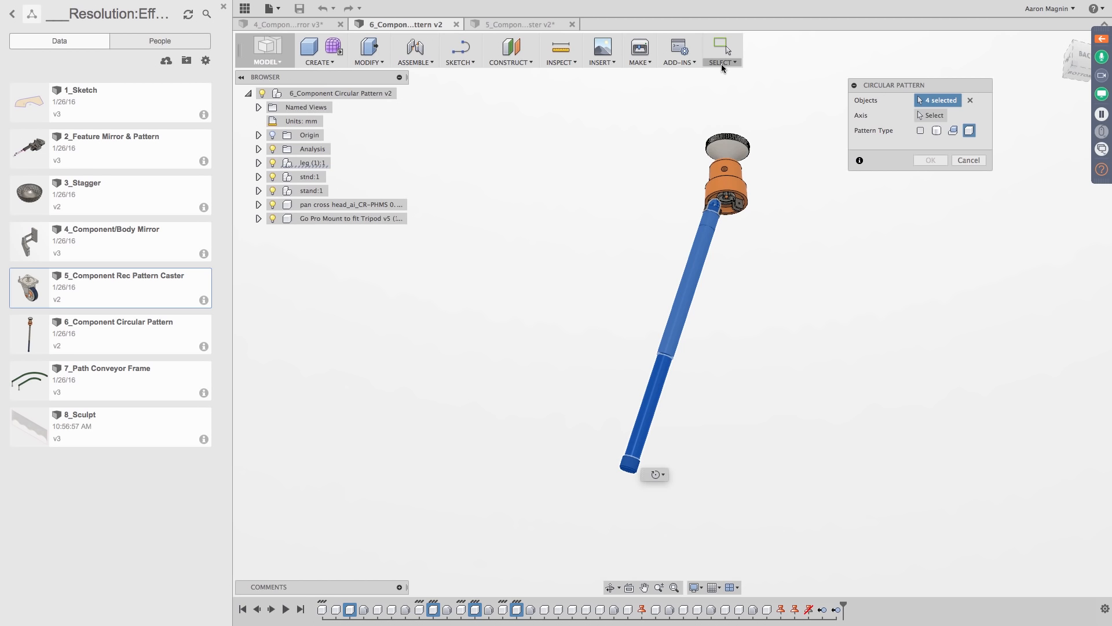
# Step: Add the leg's upper black collar to the pattern objects and use the orange stand's cylindrical body as the axis
pyautogui.click(723, 64)
pyautogui.click(929, 116)
pyautogui.scroll(5, 721, 191)
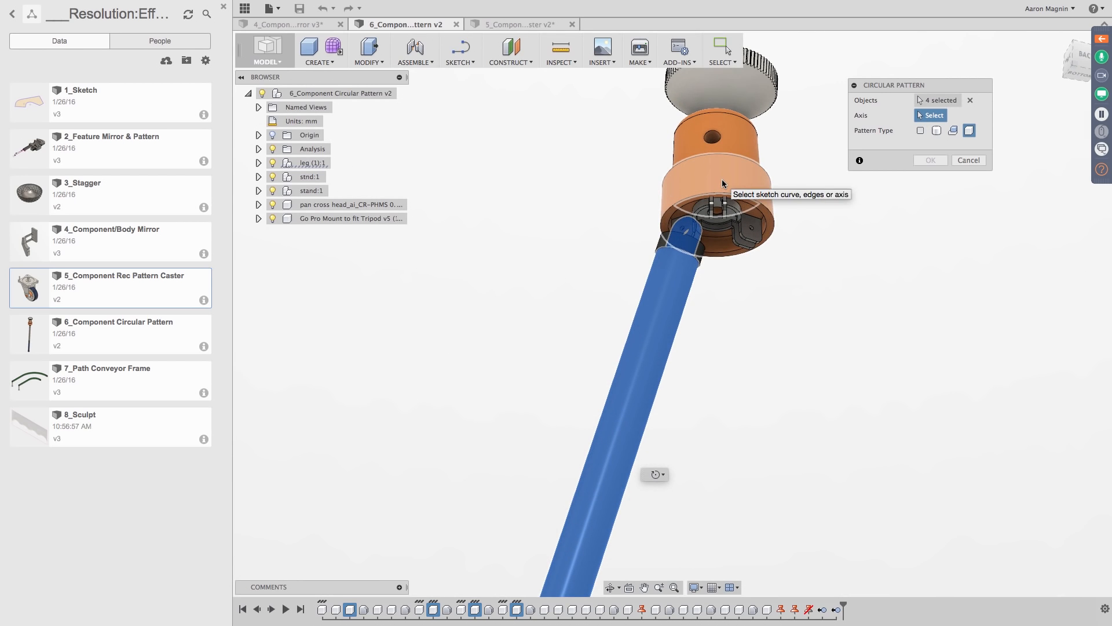
pyautogui.click(939, 100)
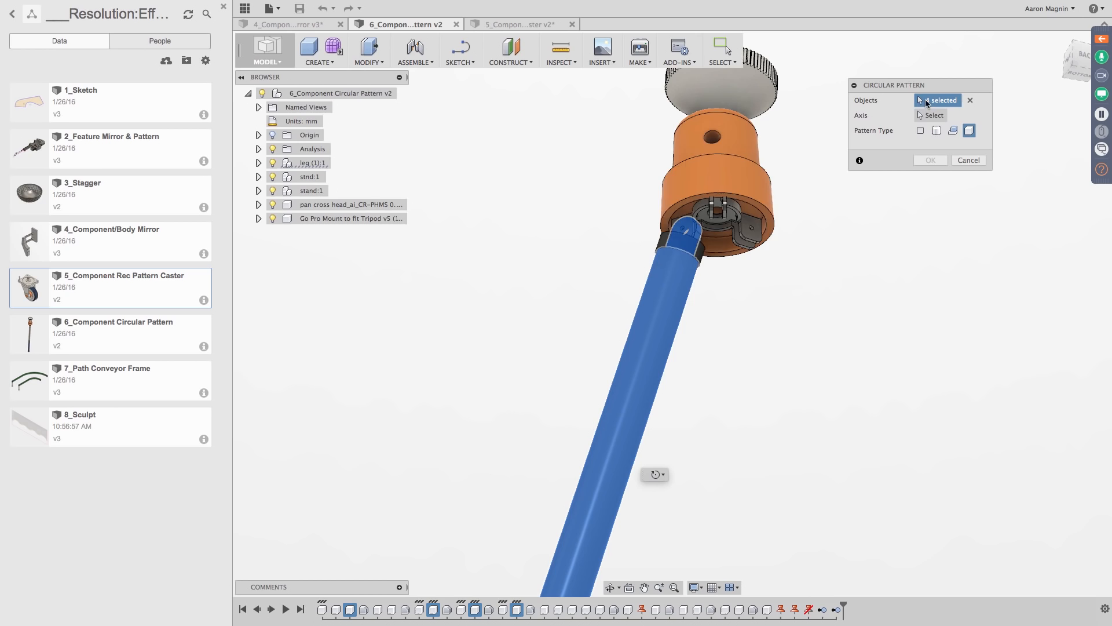
pyautogui.click(672, 233)
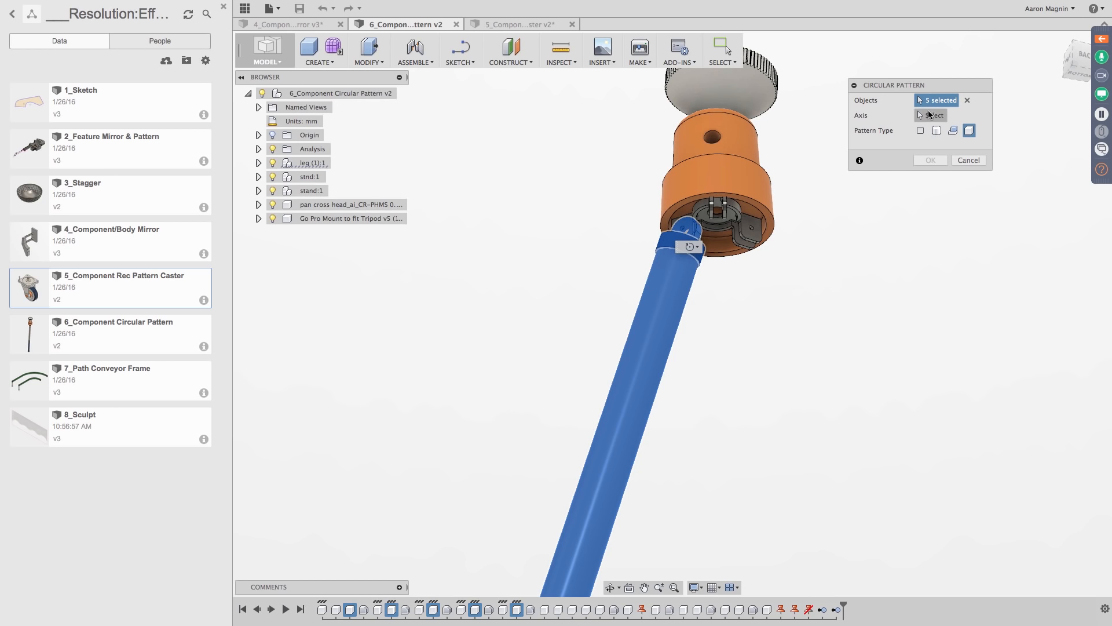
pyautogui.click(930, 115)
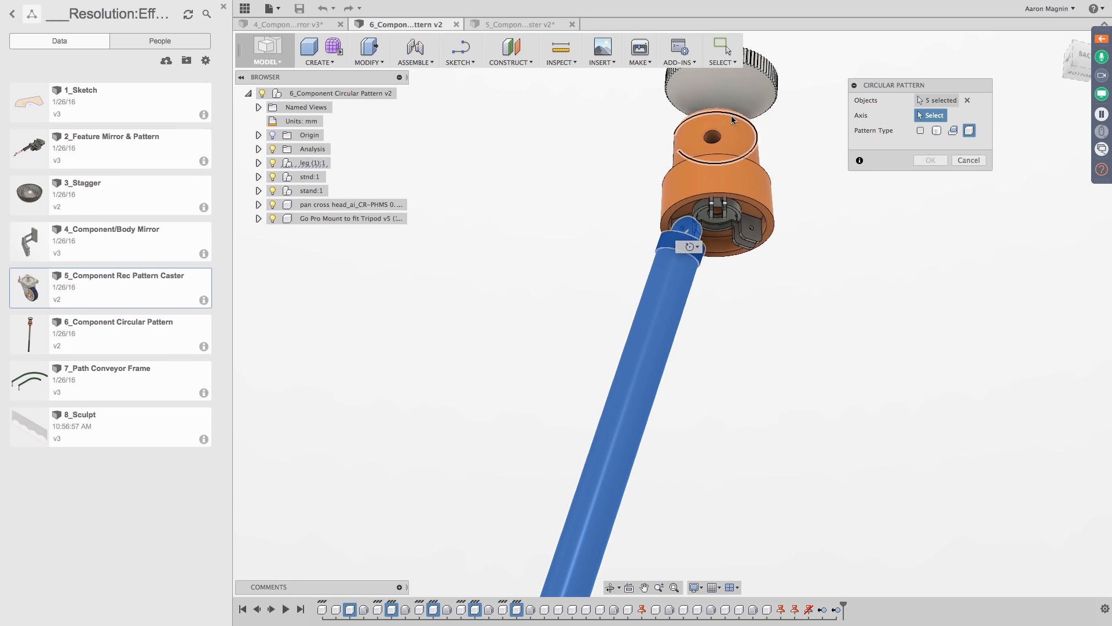
pyautogui.click(727, 155)
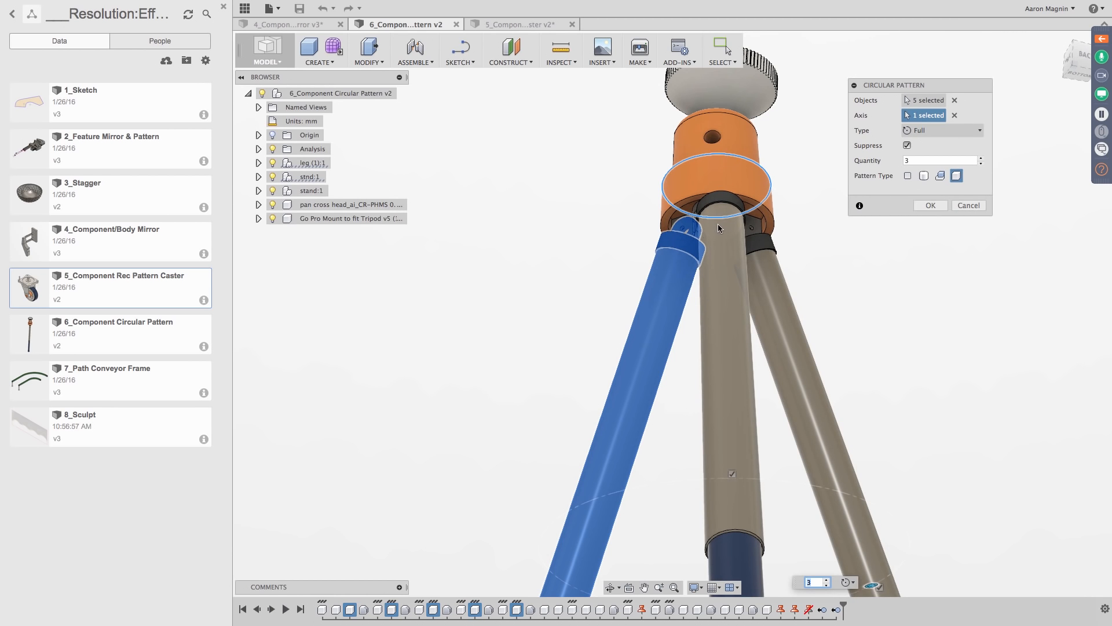
# Step: Complete the full circular component pattern with a quantity of 3 and inspect the tripod legs around the stand
pyautogui.keyDown('shift'); pyautogui.moveTo(718, 223); pyautogui.dragTo(592, 243, button='middle'); pyautogui.keyUp('shift')
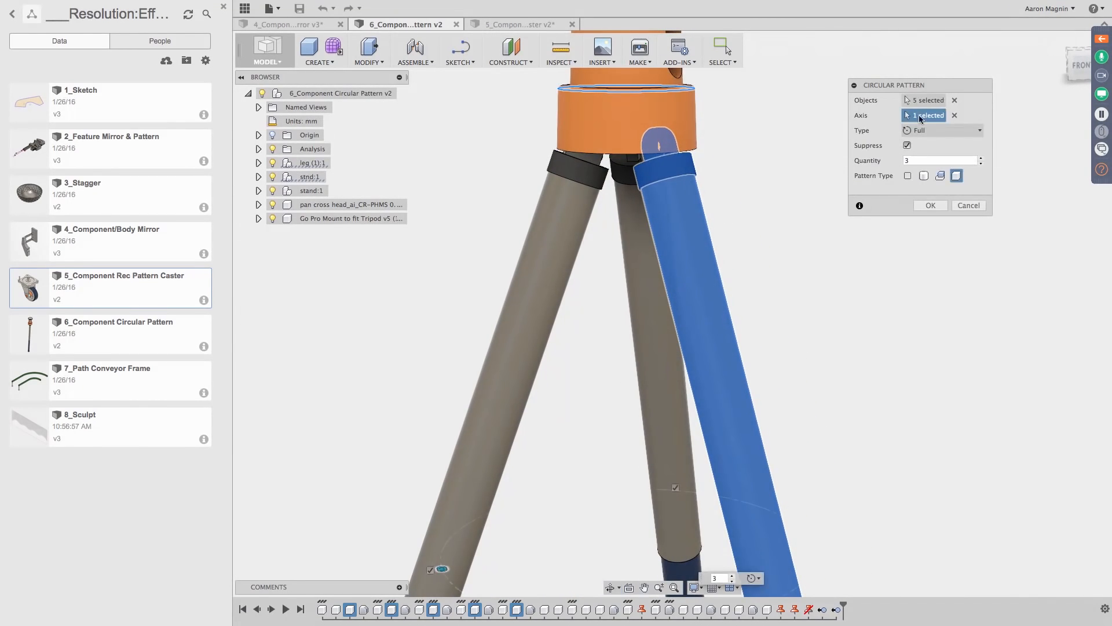
pyautogui.scroll(-3, 686, 238)
pyautogui.scroll(-5, 682, 250)
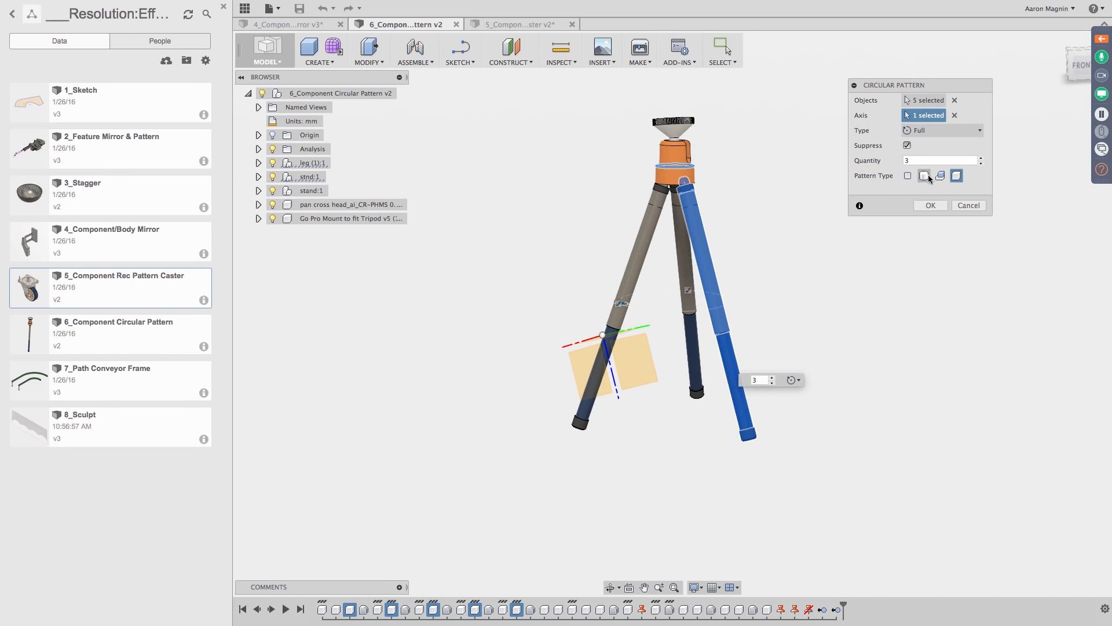
pyautogui.keyDown('shift'); pyautogui.moveTo(666, 352); pyautogui.dragTo(665, 376, button='middle'); pyautogui.keyUp('shift')
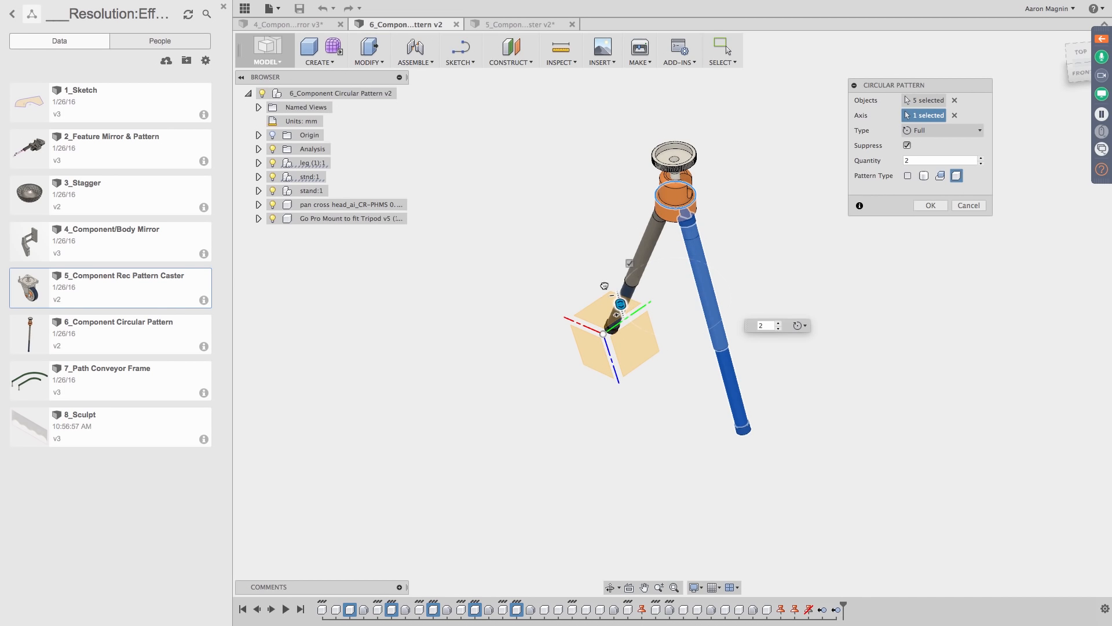
pyautogui.moveTo(618, 293); pyautogui.dragTo(636, 326)
pyautogui.click(943, 206)
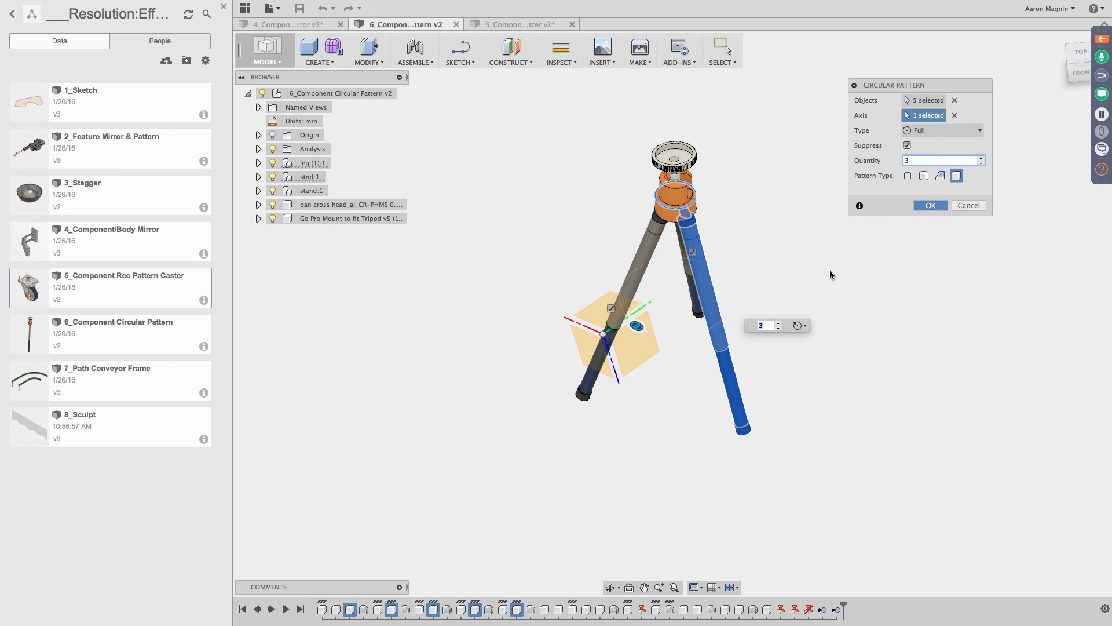
pyautogui.keyDown('shift'); pyautogui.moveTo(822, 273); pyautogui.dragTo(786, 320, button='middle'); pyautogui.keyUp('shift')
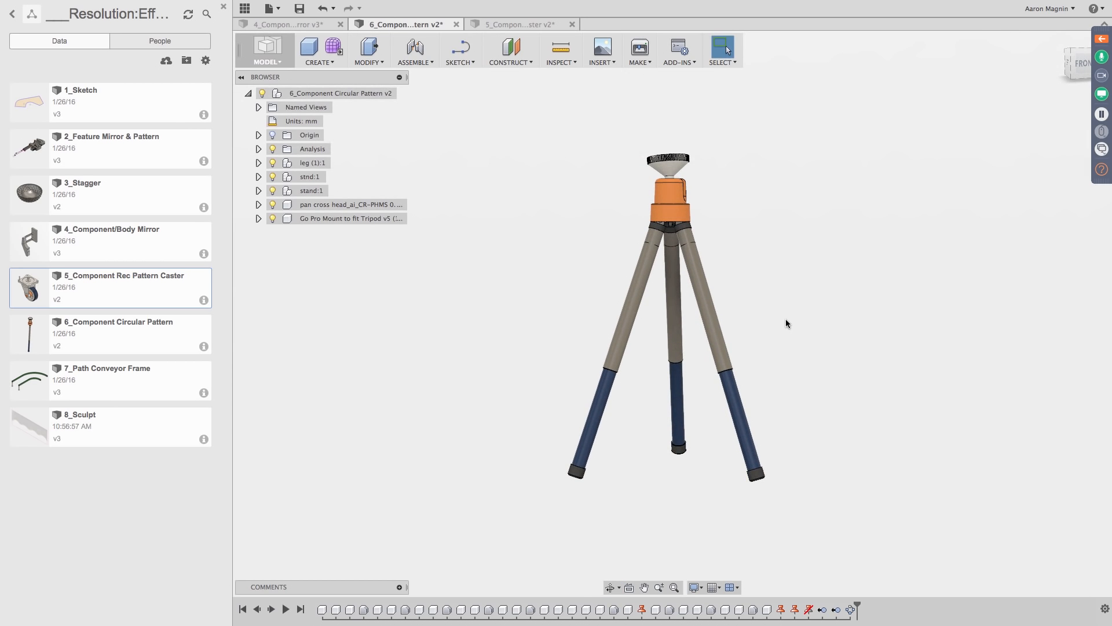
pyautogui.keyDown('shift'); pyautogui.moveTo(786, 322); pyautogui.dragTo(682, 334, button='middle'); pyautogui.keyUp('shift')
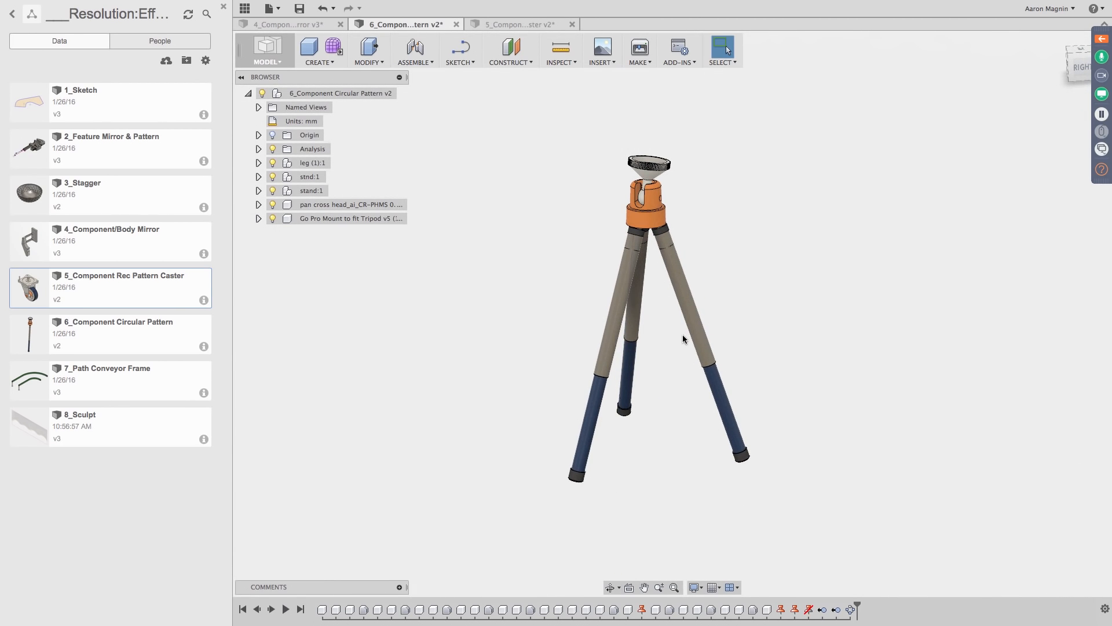
# Step: Open the 7_Path Conveyor Frame design and examine its curved rails, legs, base plates and bolts
pyautogui.click(171, 378)
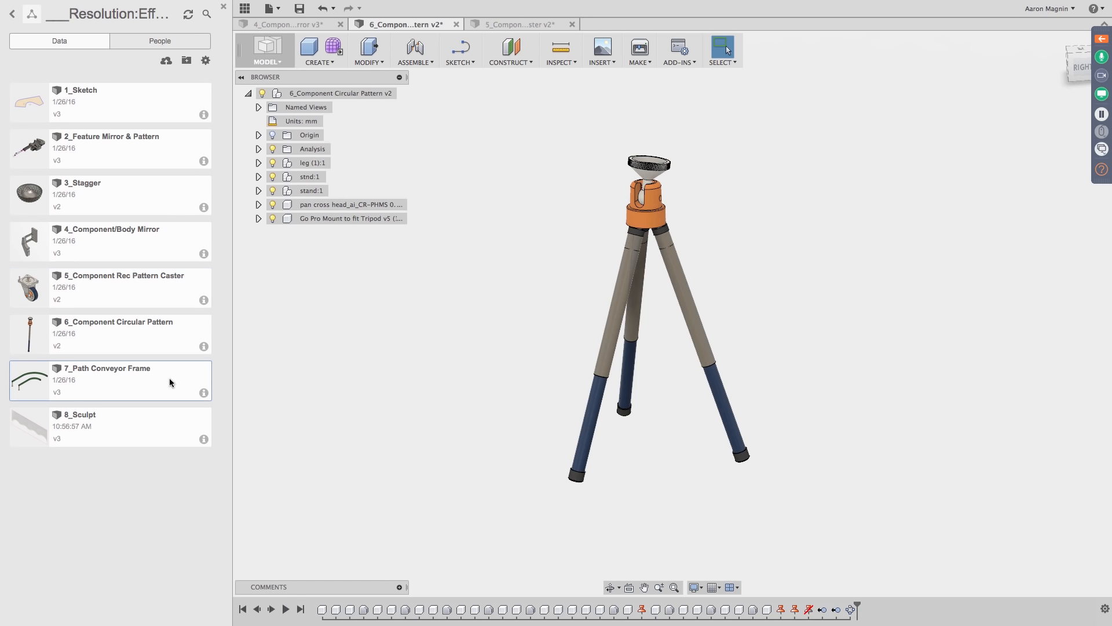
pyautogui.doubleClick(99, 388)
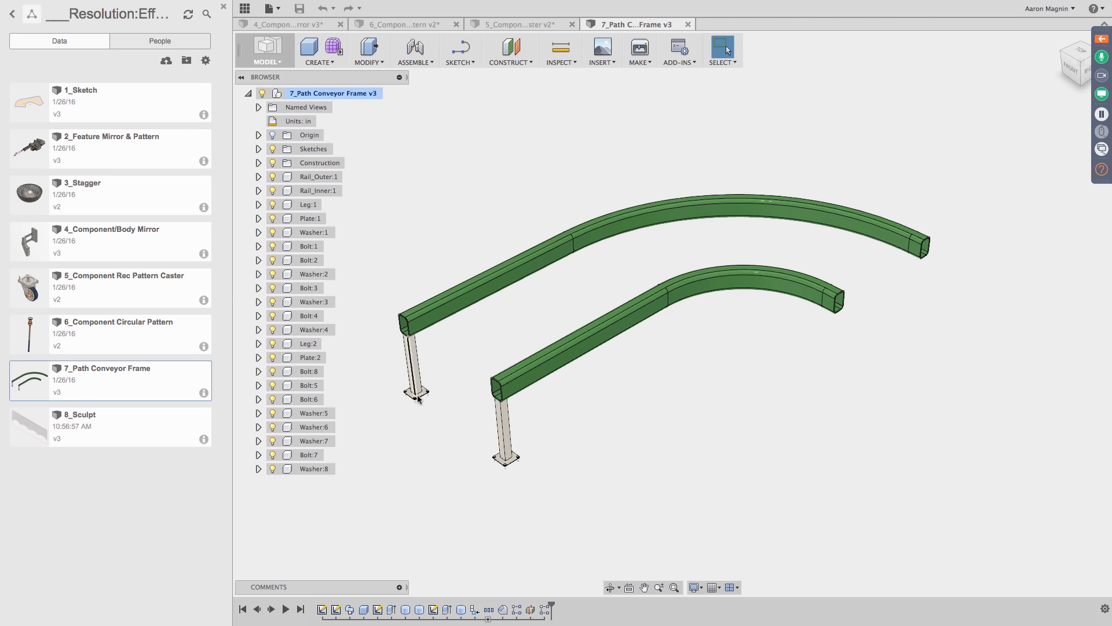
pyautogui.scroll(5, 415, 394)
pyautogui.scroll(3, 416, 394)
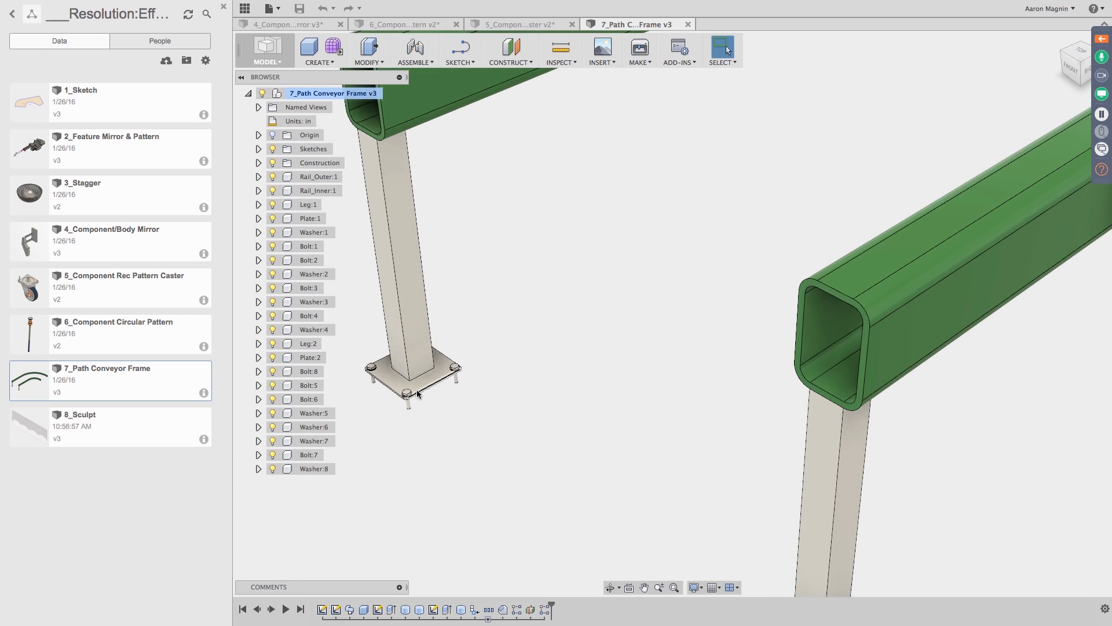
pyautogui.scroll(-5, 417, 392)
pyautogui.scroll(-3, 603, 397)
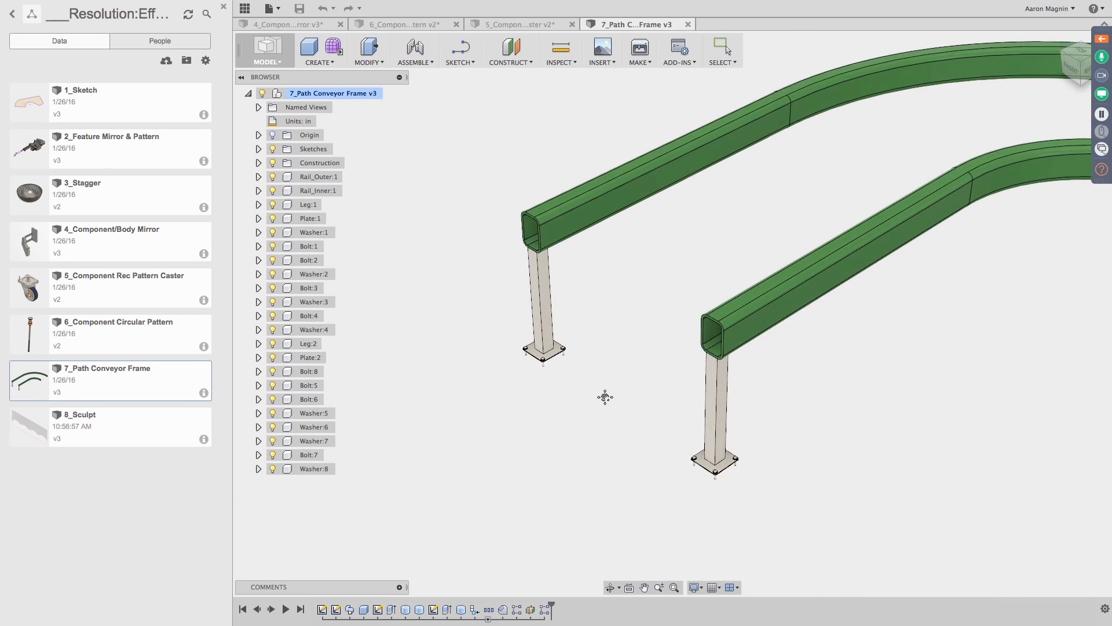
pyautogui.scroll(-2, 604, 395)
pyautogui.moveTo(535, 324); pyautogui.dragTo(368, 380, button='middle')
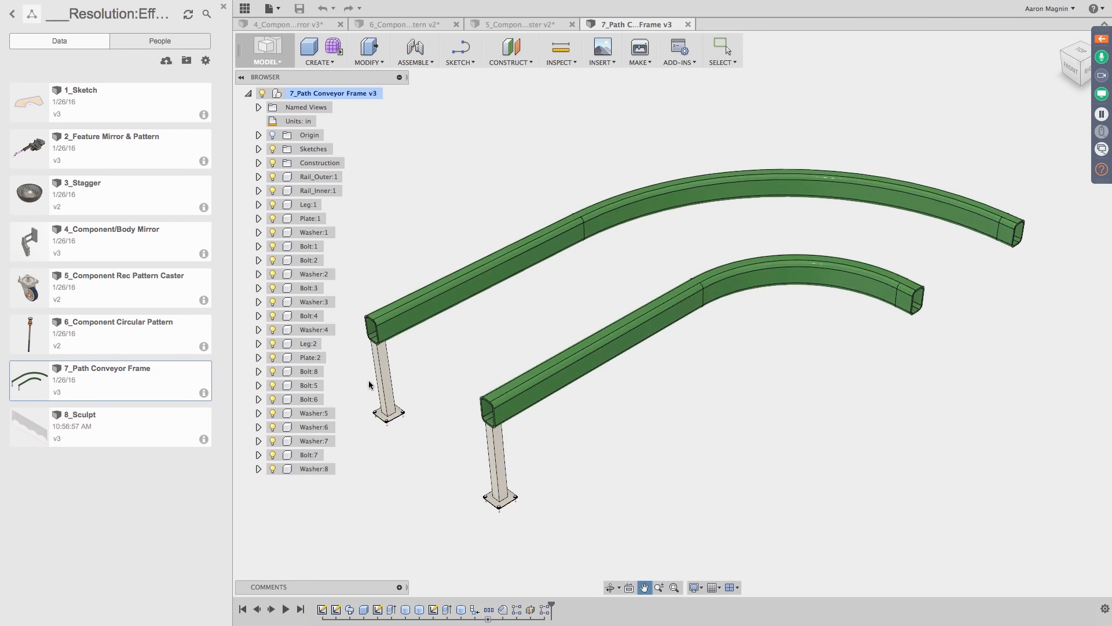
pyautogui.moveTo(417, 365); pyautogui.dragTo(370, 450)
pyautogui.click(375, 455)
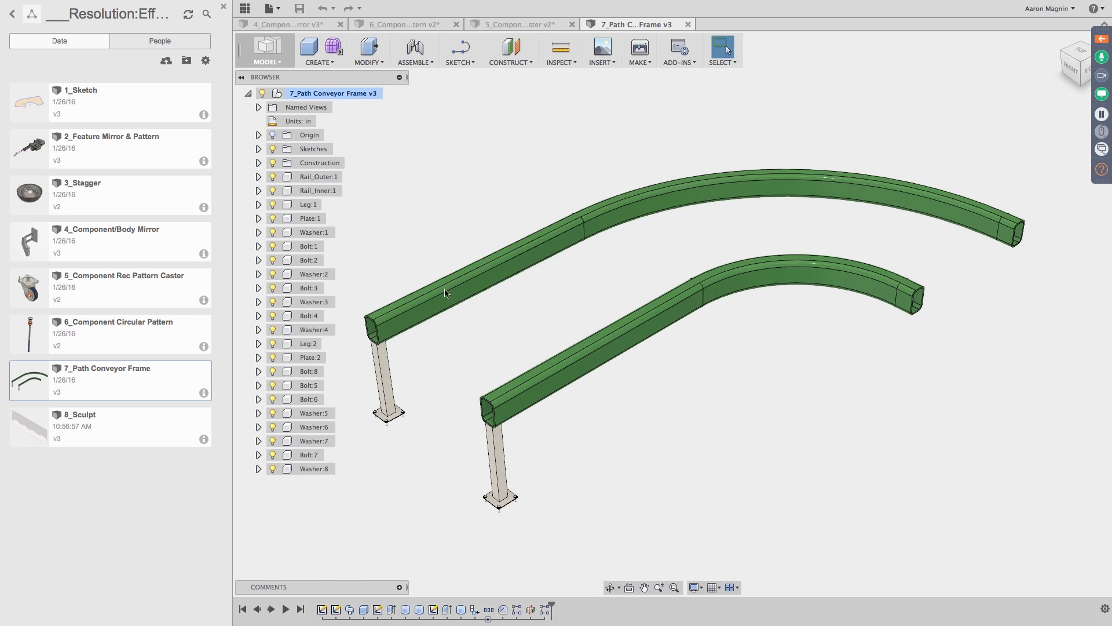
# Step: Start a Pattern on Path and set its pattern type to components
pyautogui.click(331, 61)
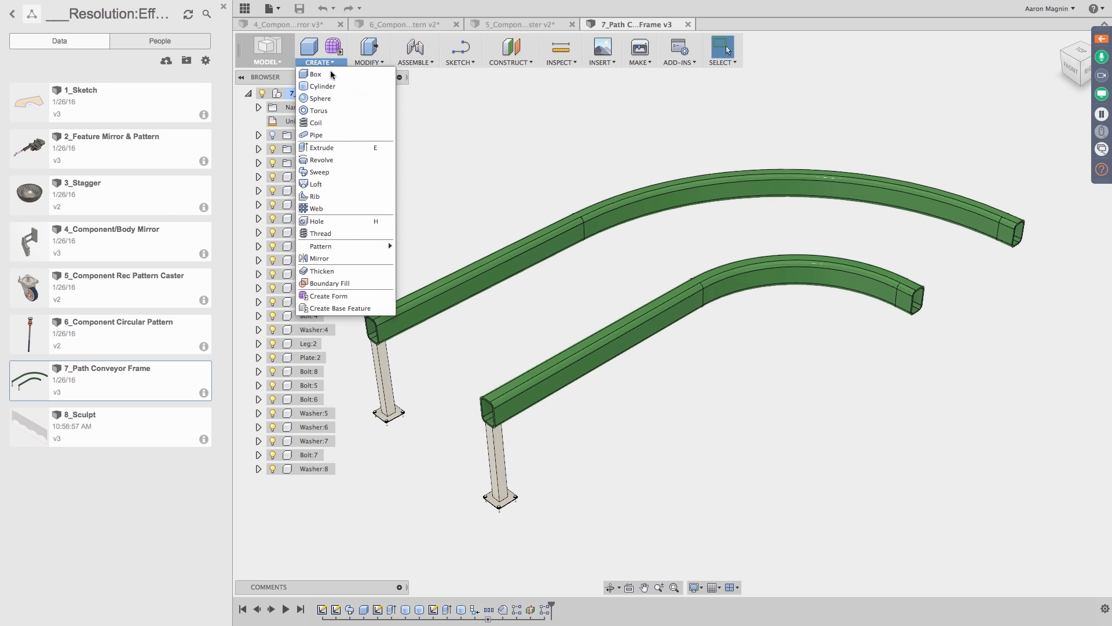
pyautogui.moveTo(339, 250)
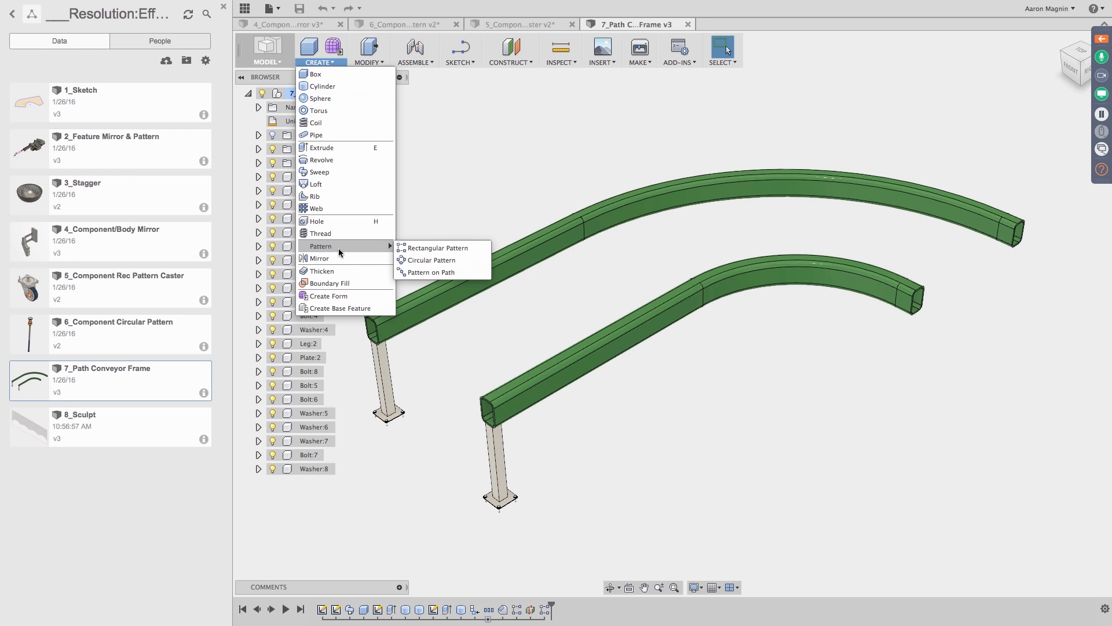
pyautogui.click(429, 272)
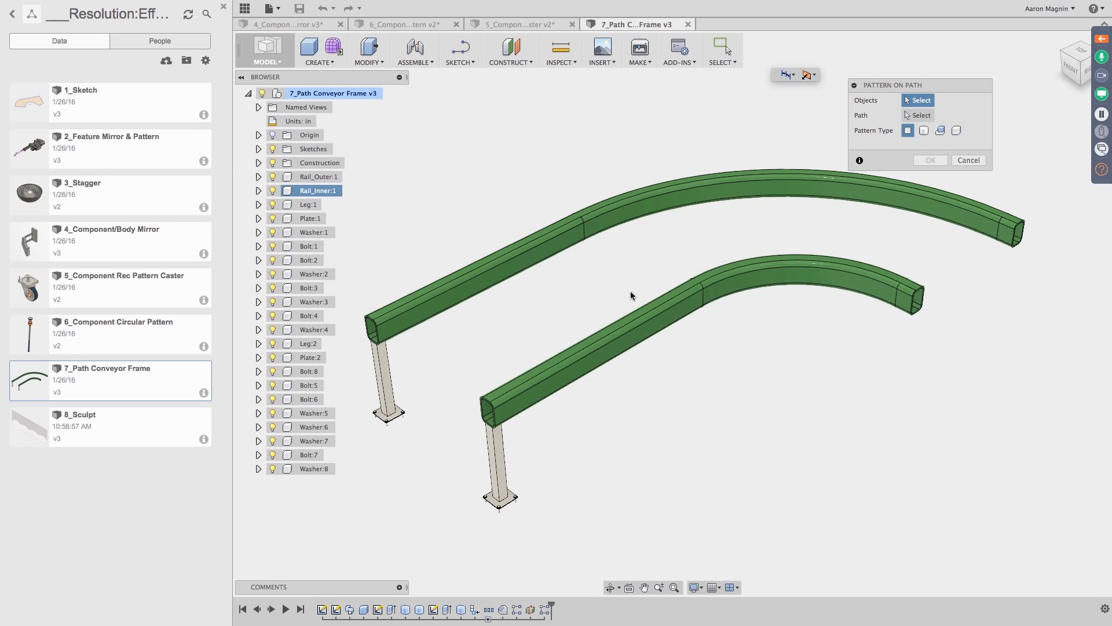
pyautogui.moveTo(422, 440); pyautogui.dragTo(366, 390)
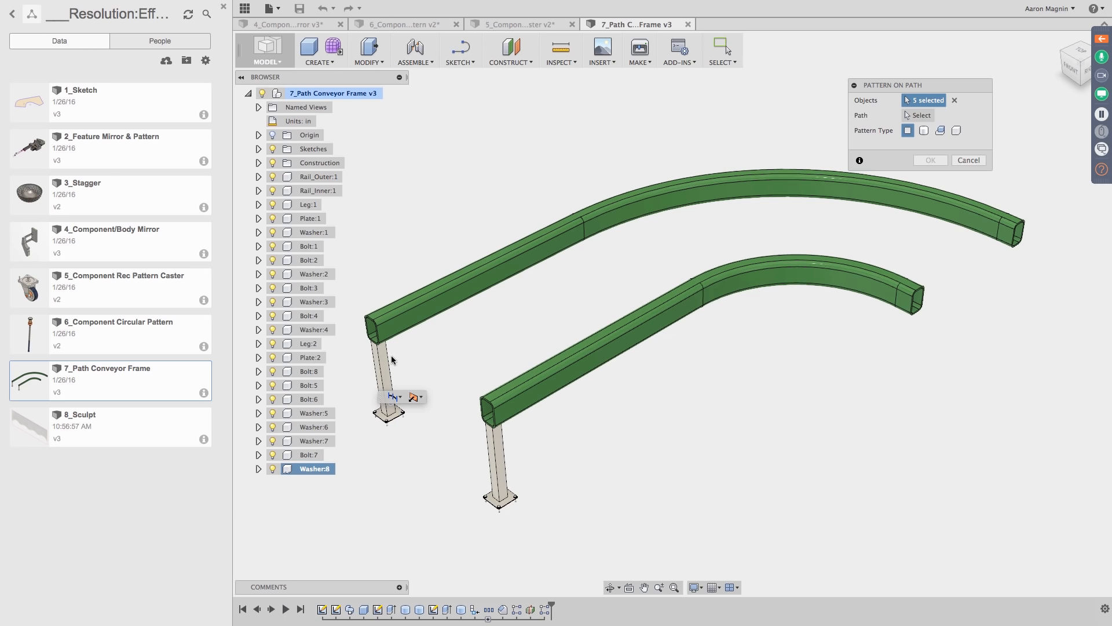
pyautogui.moveTo(471, 361); pyautogui.dragTo(491, 353, button='middle')
pyautogui.scroll(5, 441, 374)
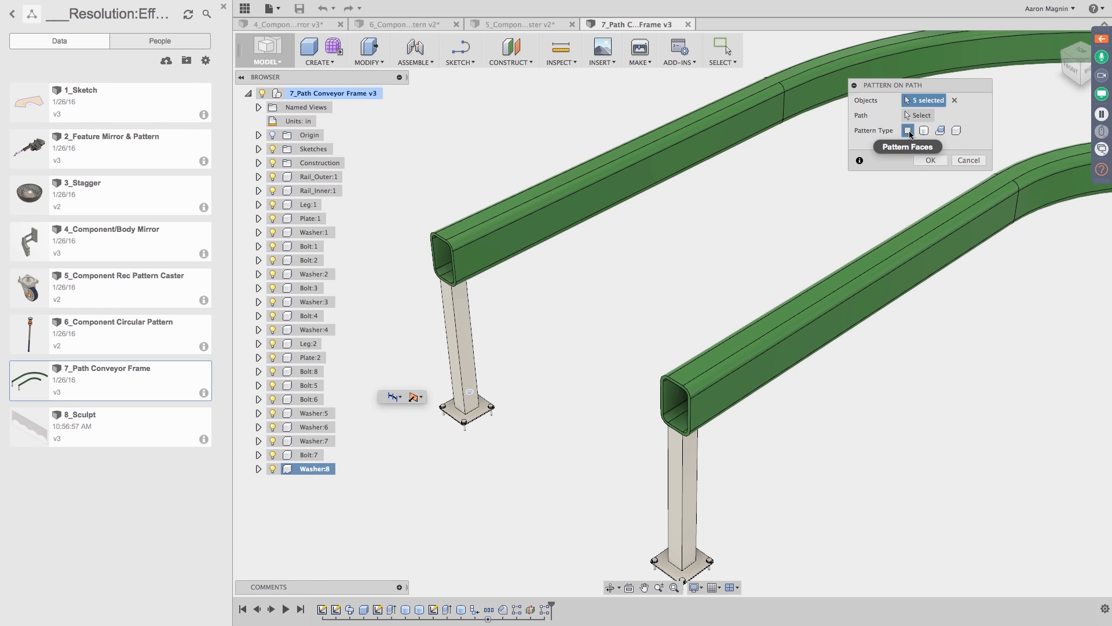
pyautogui.click(957, 131)
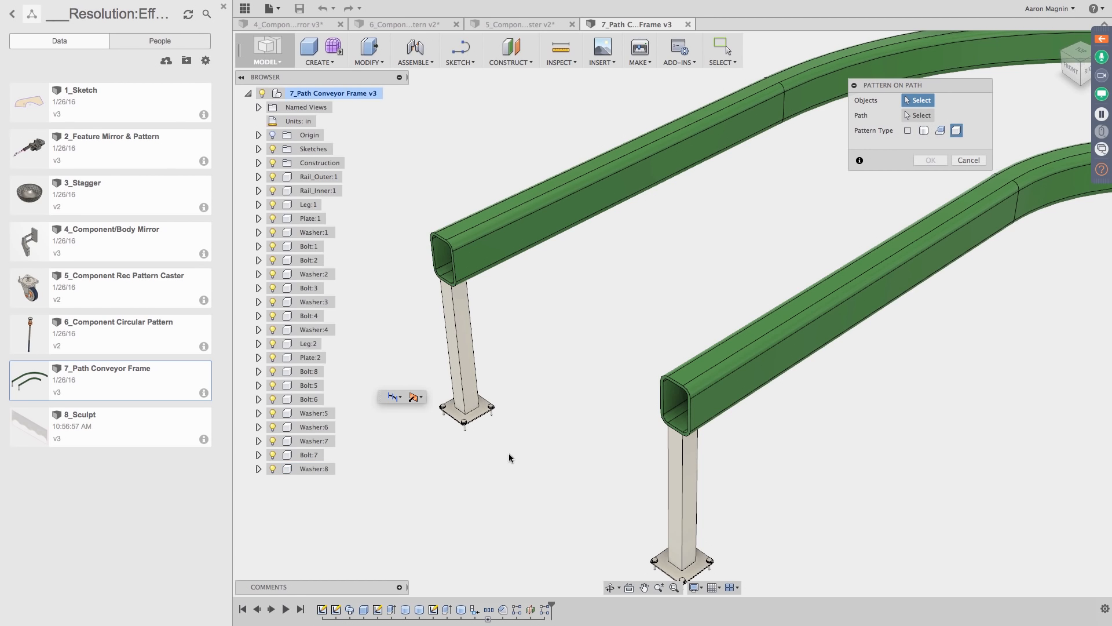
# Step: Select the outer rail's leg, its base plate and Washer:8 as the objects to pattern
pyautogui.click(460, 379)
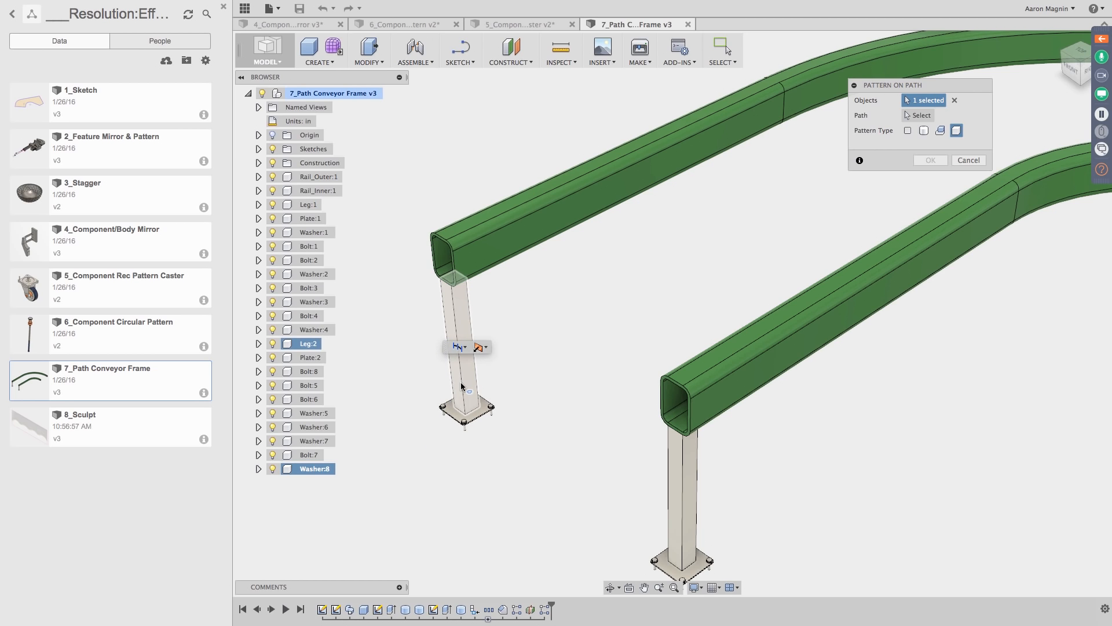
pyautogui.click(462, 386)
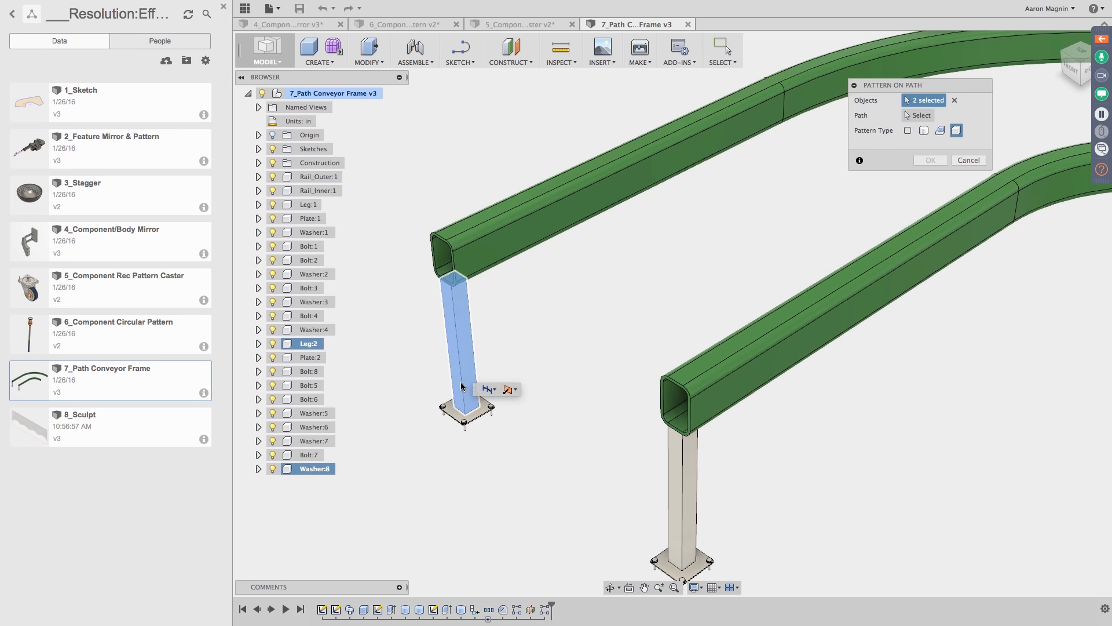
pyautogui.click(454, 413)
# Step: Add all four bolts in the outer leg's base plate to the pattern objects
pyautogui.scroll(1, 453, 415)
pyautogui.scroll(3, 454, 415)
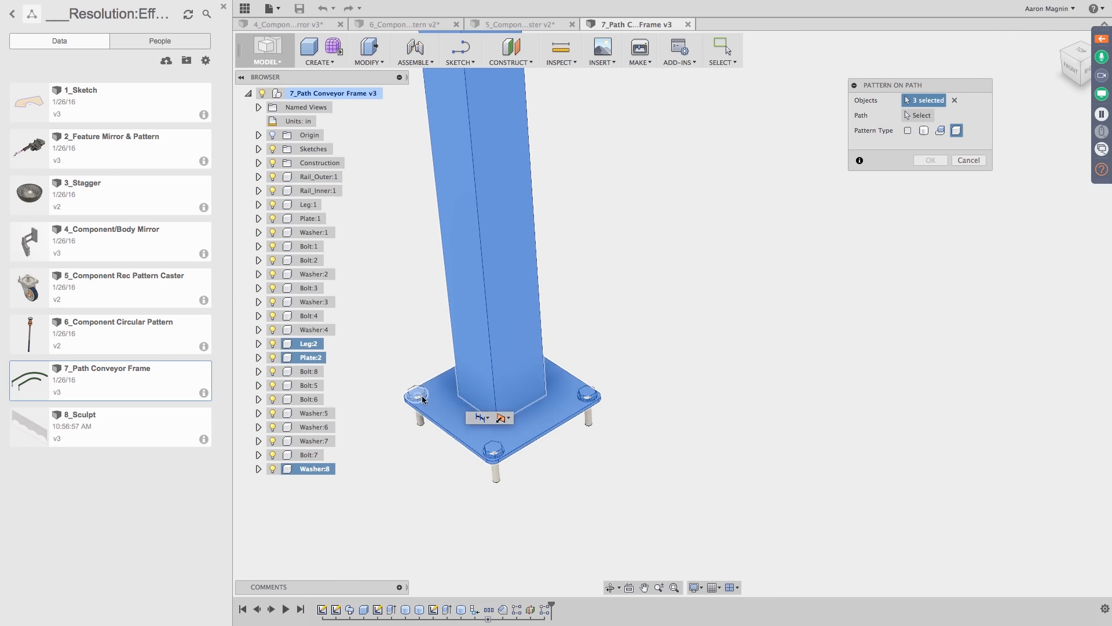
pyautogui.click(496, 453)
pyautogui.click(496, 455)
pyautogui.click(587, 414)
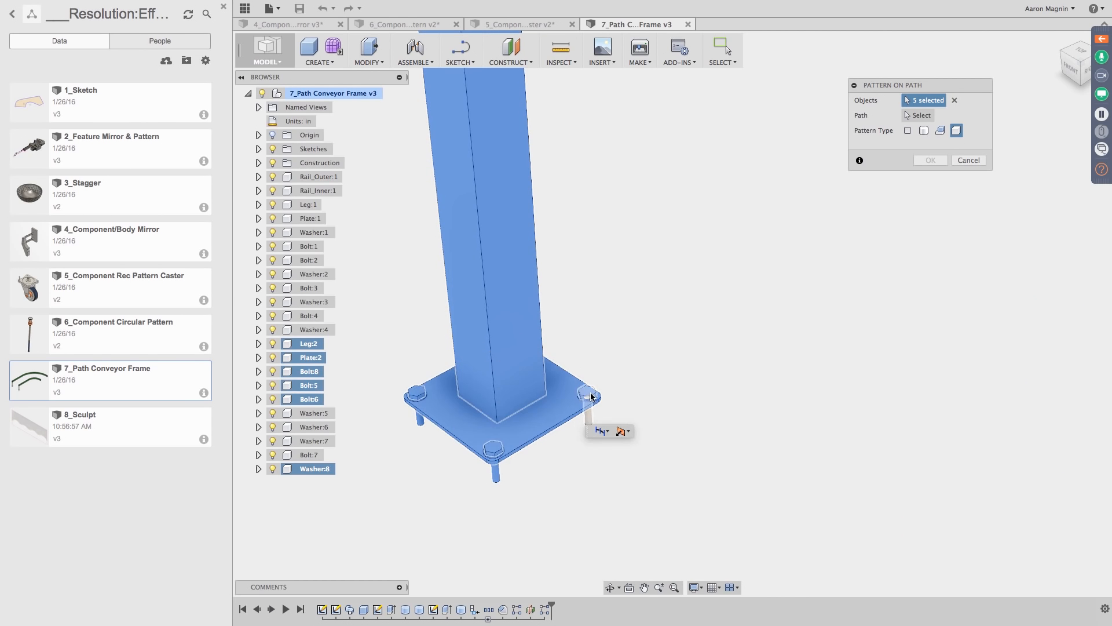
pyautogui.keyDown('shift'); pyautogui.moveTo(587, 378); pyautogui.dragTo(631, 371, button='middle'); pyautogui.keyUp('shift')
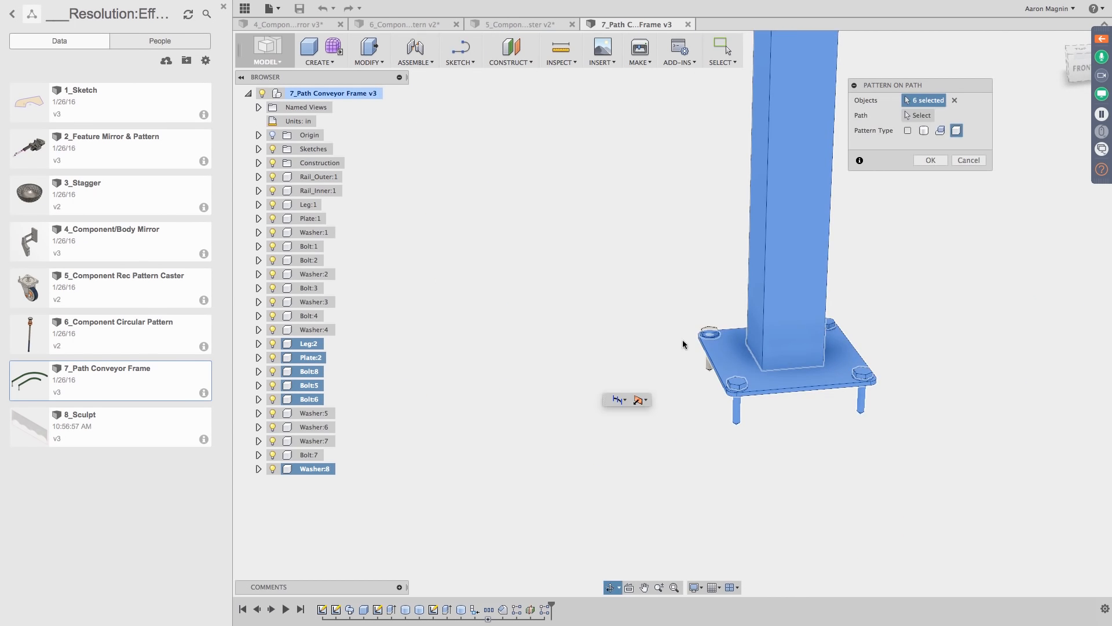
pyautogui.click(712, 332)
# Step: Keep components as the pattern type and switch from choosing objects to choosing the path
pyautogui.scroll(-4, 712, 333)
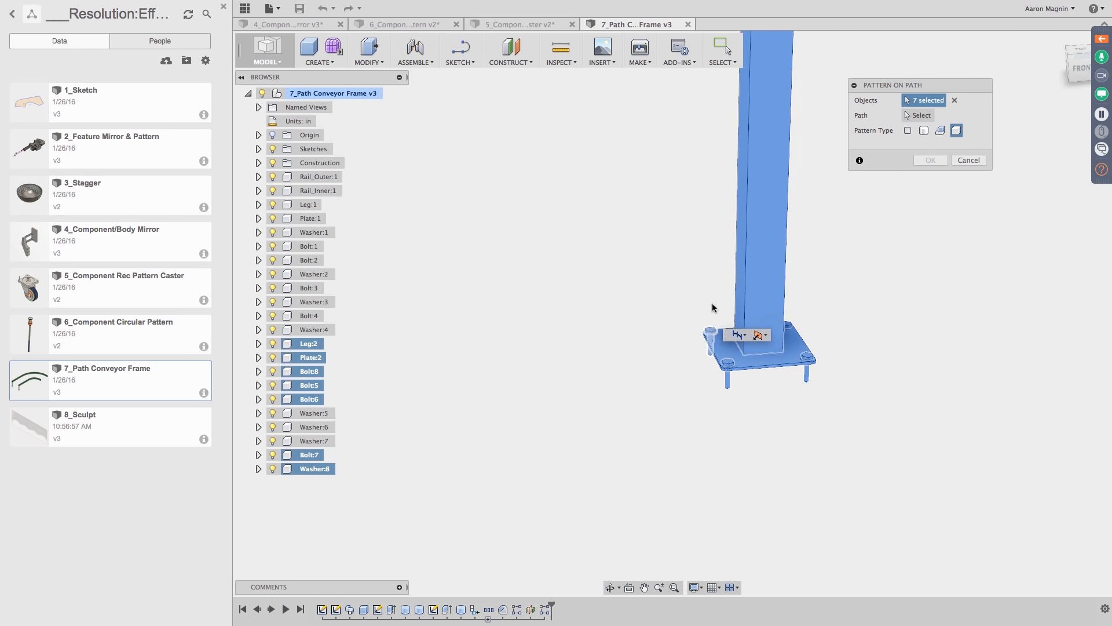
pyautogui.keyDown('shift'); pyautogui.moveTo(715, 262); pyautogui.dragTo(606, 353, button='middle'); pyautogui.keyUp('shift')
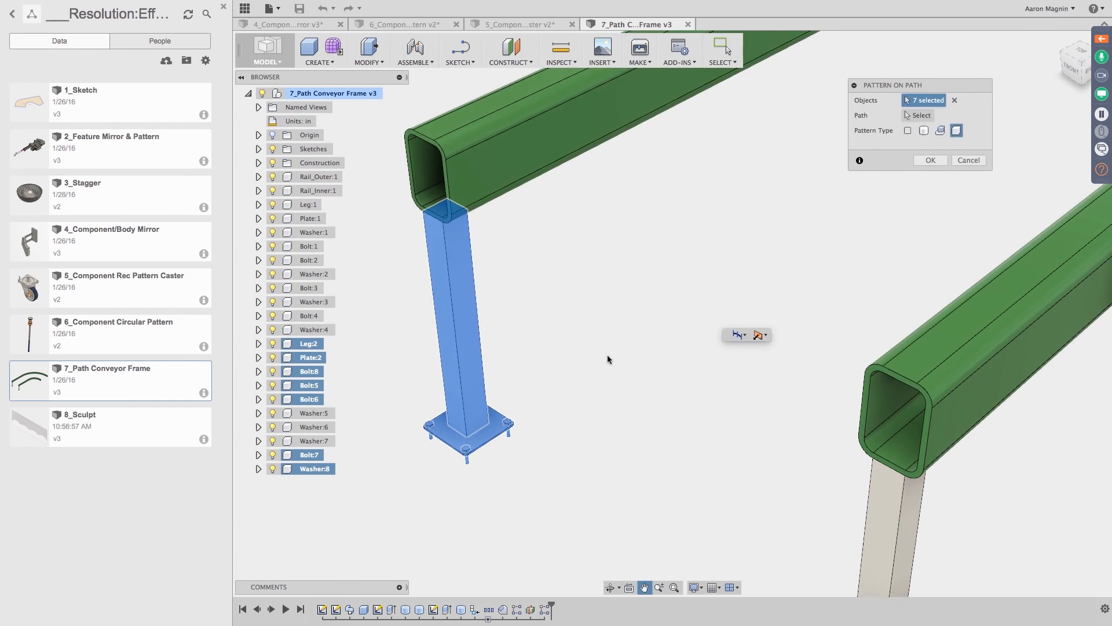
pyautogui.scroll(-3, 661, 301)
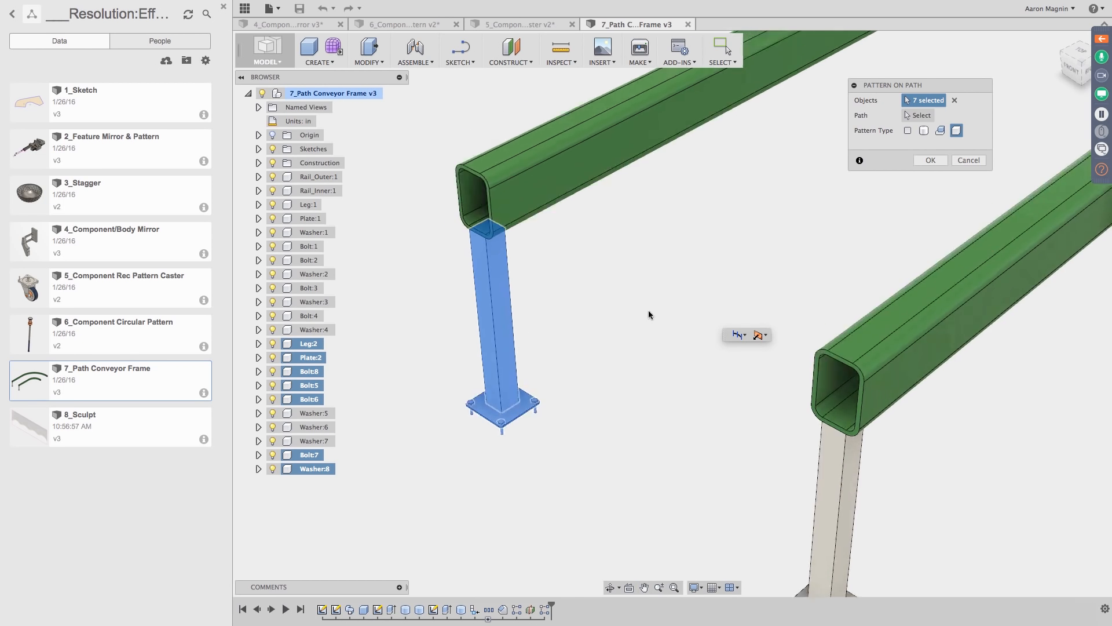
pyautogui.keyDown('shift'); pyautogui.moveTo(649, 310); pyautogui.dragTo(568, 348, button='middle'); pyautogui.keyUp('shift')
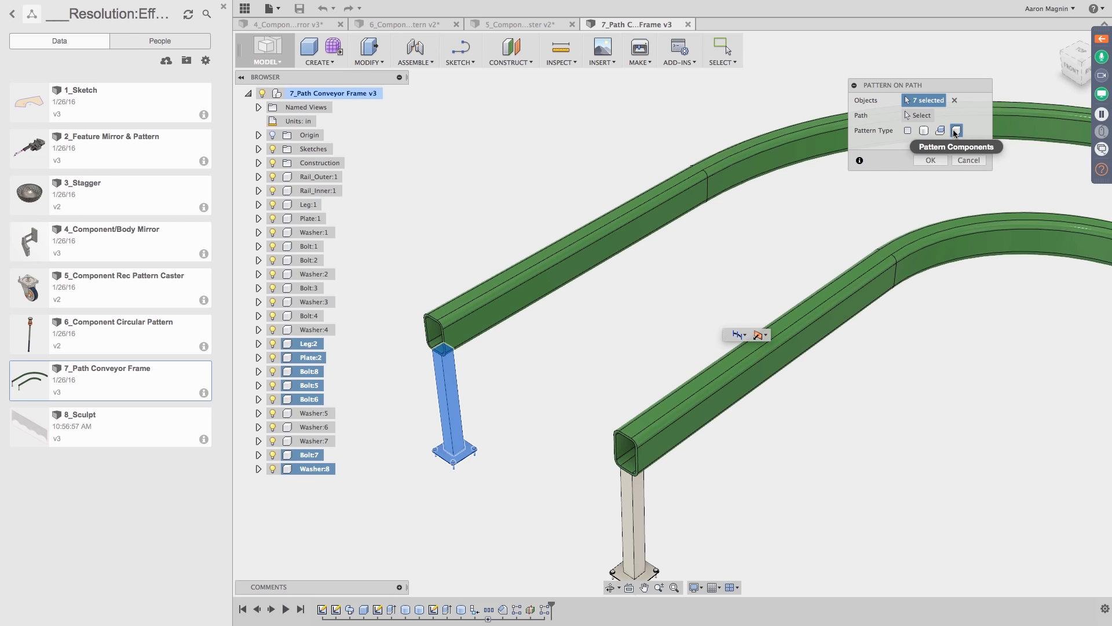
pyautogui.click(955, 133)
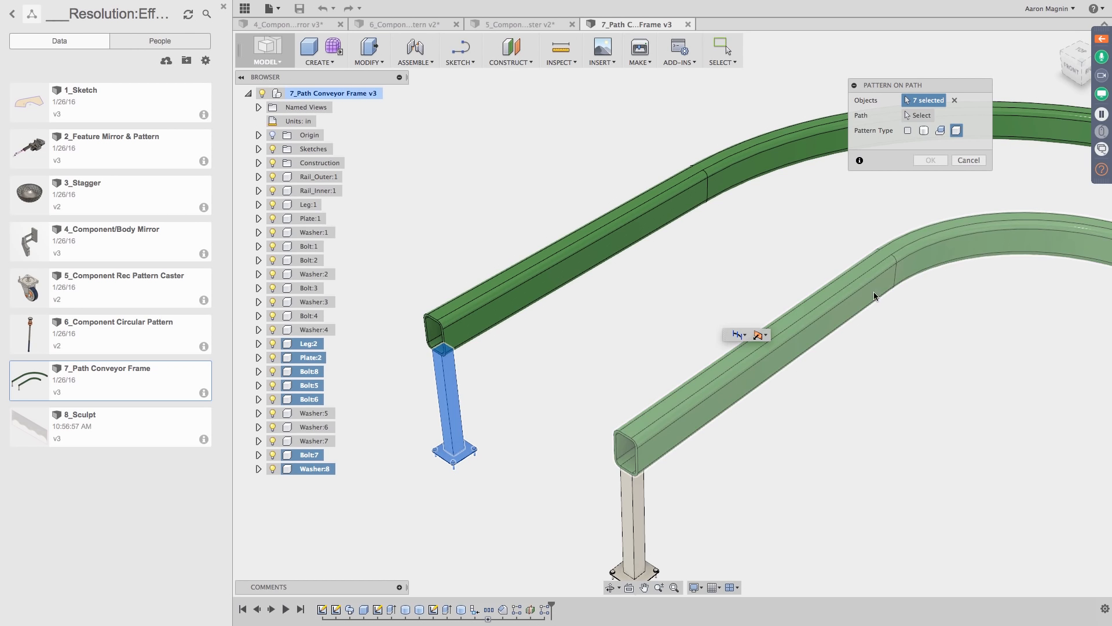
pyautogui.click(917, 117)
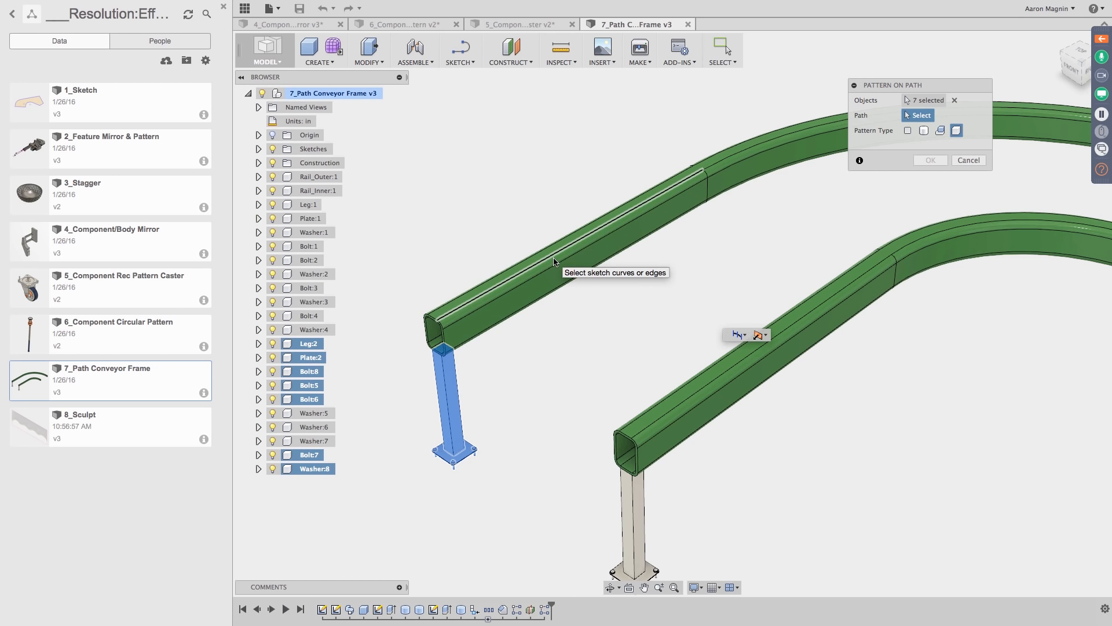
pyautogui.scroll(-4, 481, 358)
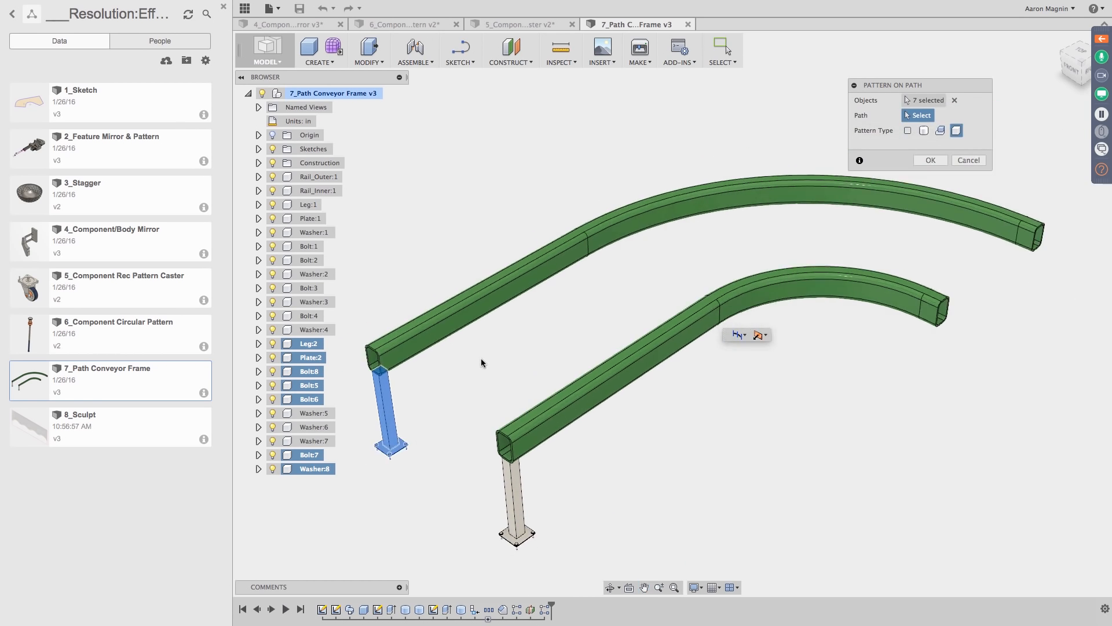
pyautogui.click(409, 334)
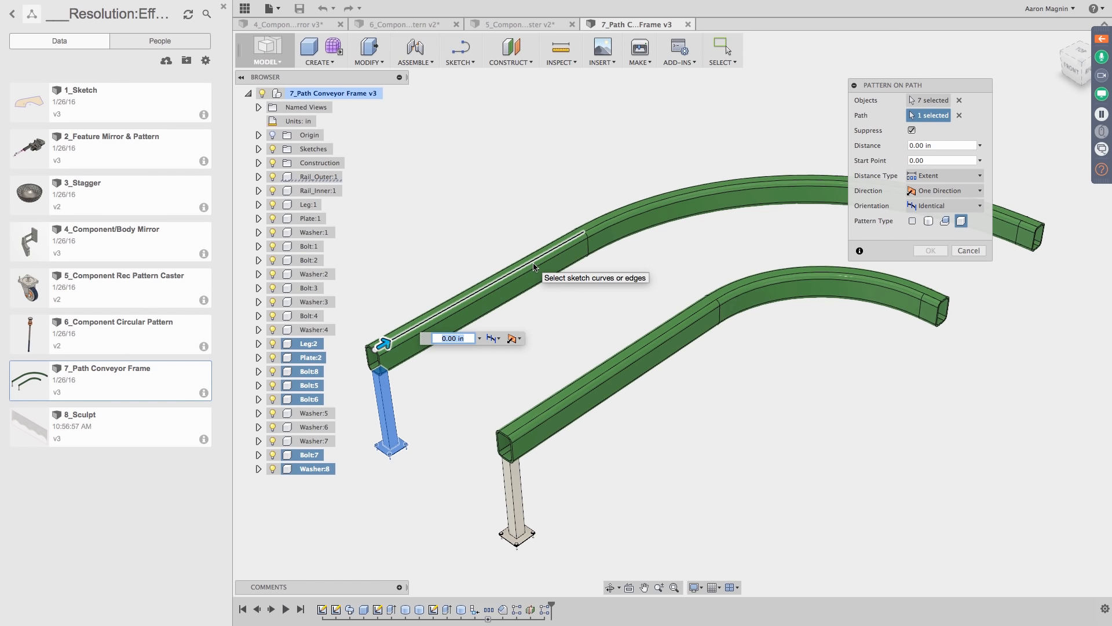
pyautogui.click(593, 231)
pyautogui.moveTo(643, 283); pyautogui.dragTo(512, 302, button='middle')
pyautogui.scroll(-4, 793, 252)
pyautogui.moveTo(769, 240); pyautogui.dragTo(643, 216, button='middle')
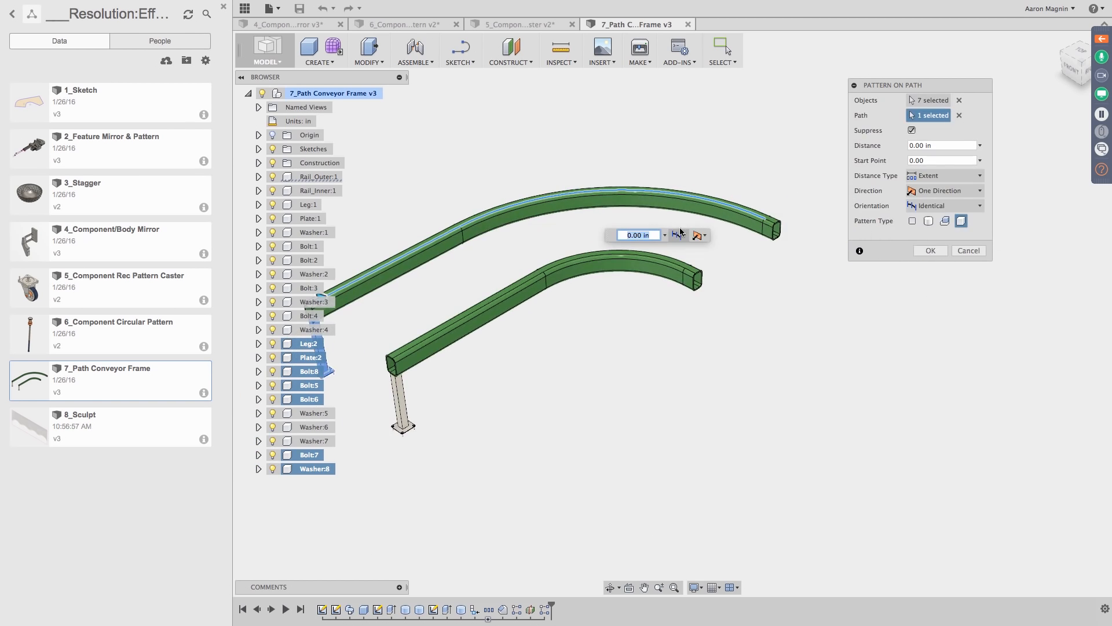
pyautogui.click(770, 224)
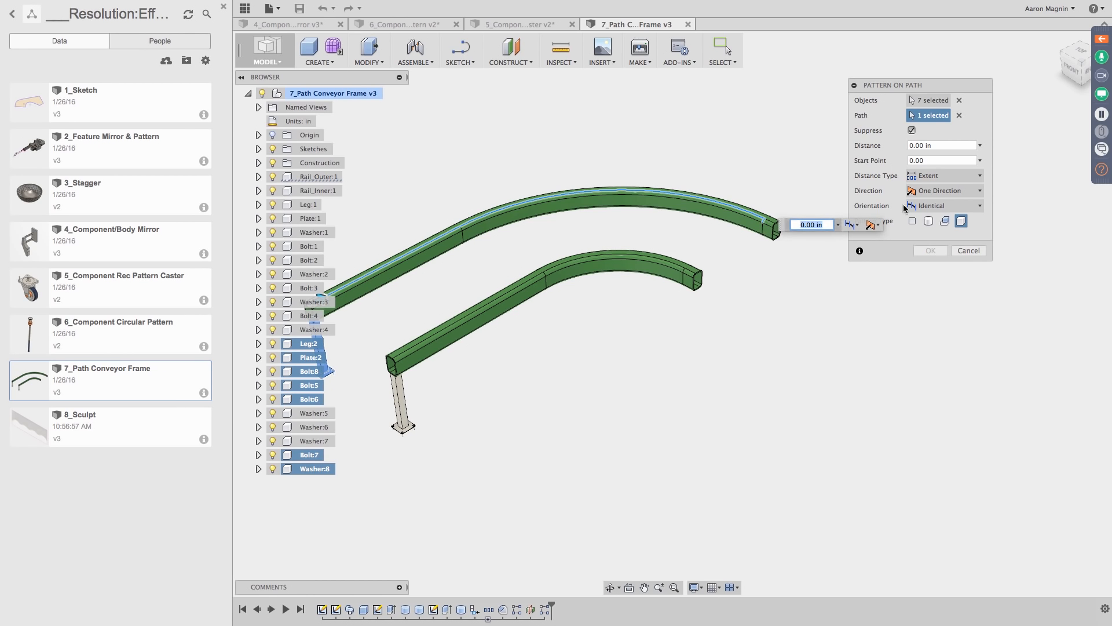
pyautogui.click(959, 115)
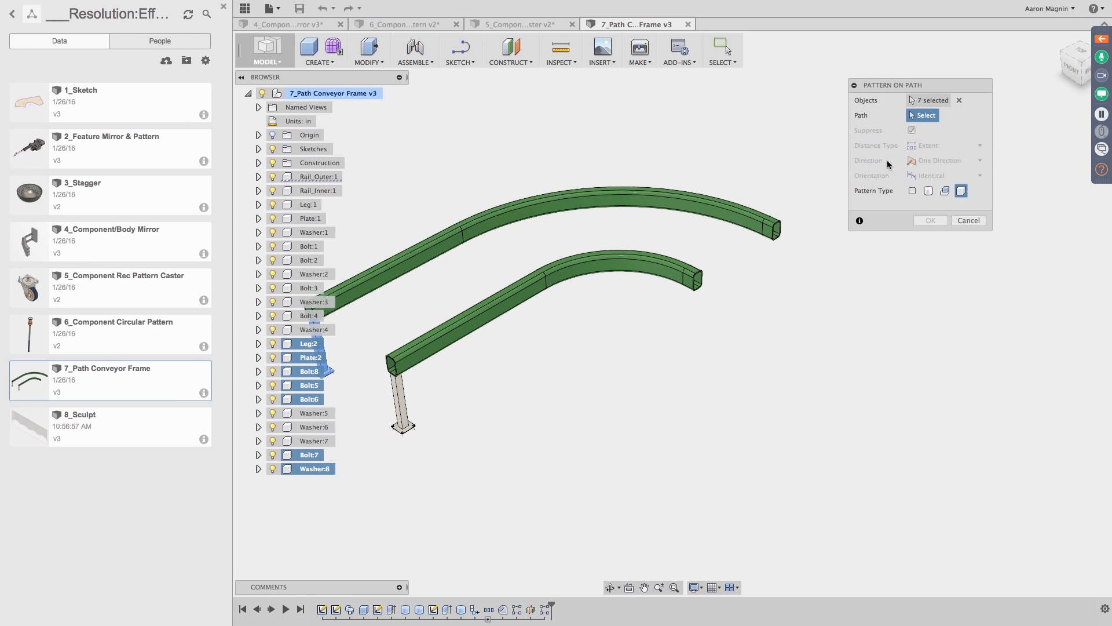
# Step: Select the outer rail's full top edge, straight and curved portions together, as the pattern path
pyautogui.click(747, 218)
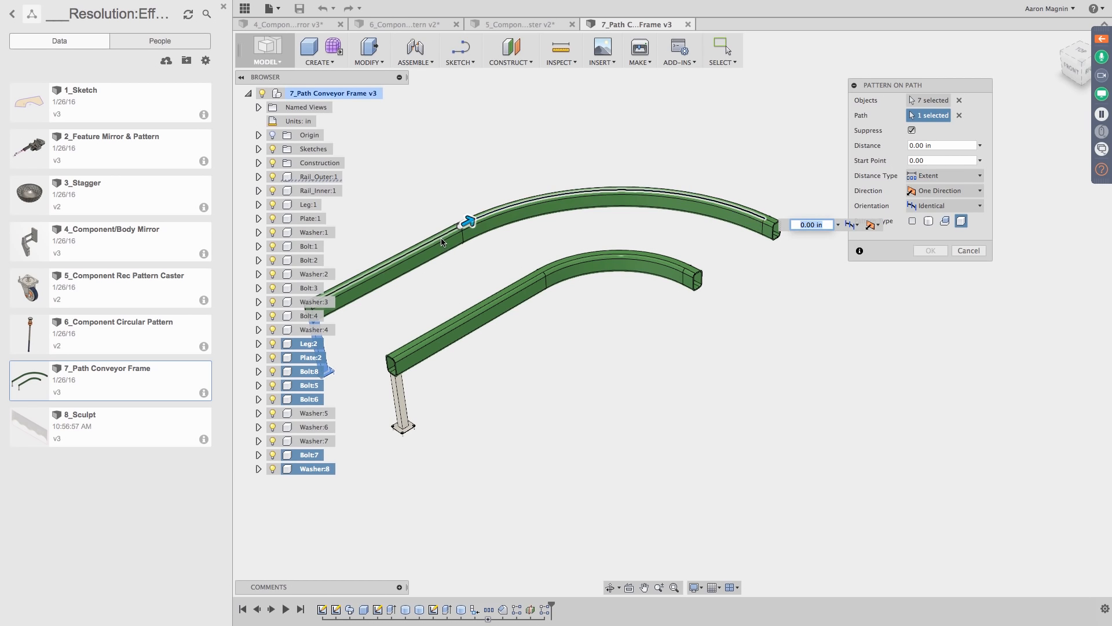
pyautogui.click(470, 242)
pyautogui.moveTo(426, 281); pyautogui.dragTo(473, 280, button='middle')
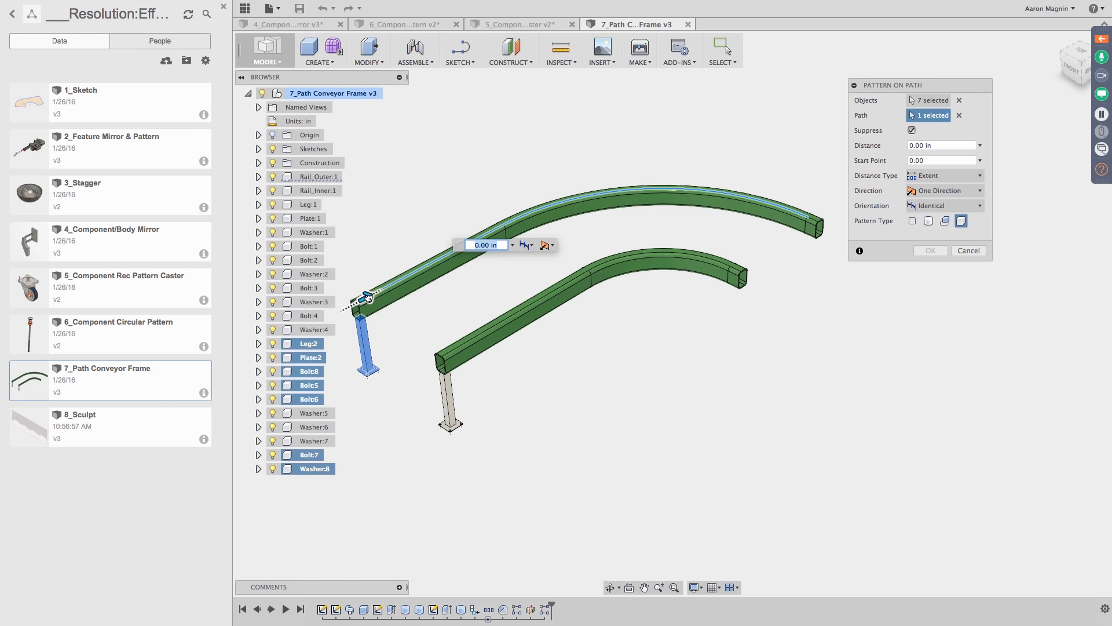
# Step: Spread the leg copies along the outer rail by extending the pattern distance to about 52.5 in
pyautogui.moveTo(365, 296); pyautogui.dragTo(647, 188)
pyautogui.keyDown('shift'); pyautogui.moveTo(598, 295); pyautogui.dragTo(689, 291, button='middle'); pyautogui.keyUp('shift')
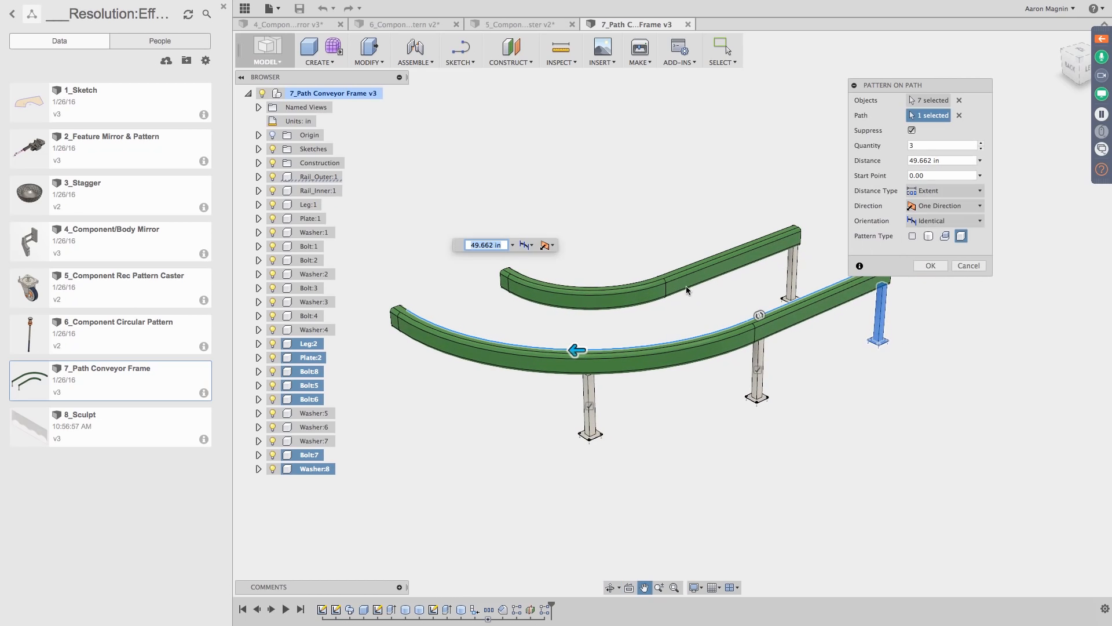
pyautogui.moveTo(925, 87); pyautogui.dragTo(1018, 98)
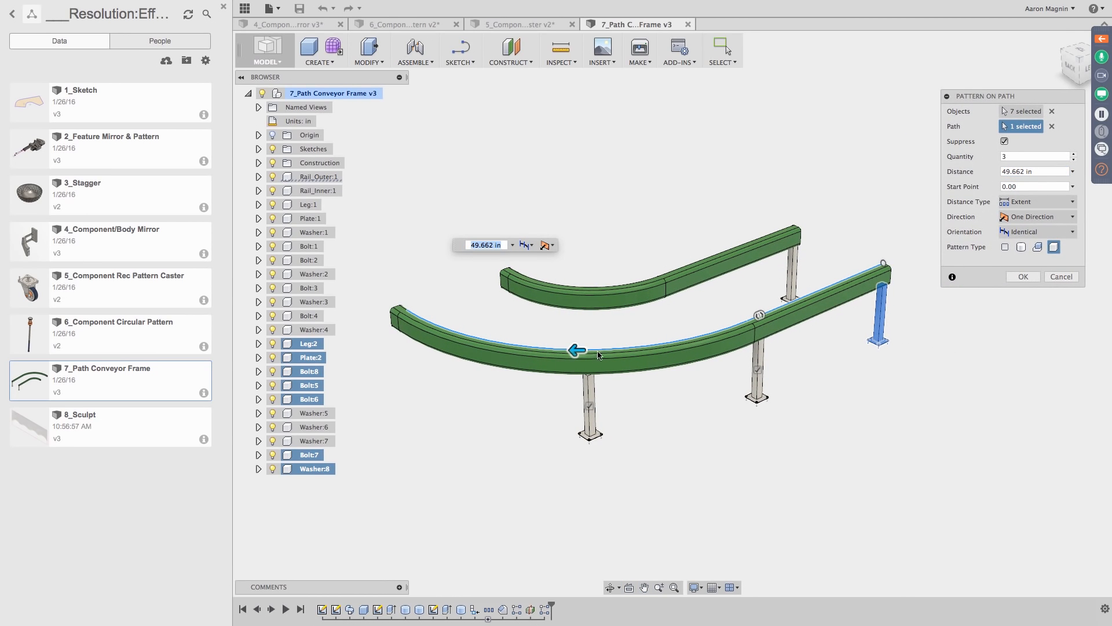
pyautogui.moveTo(576, 349); pyautogui.dragTo(558, 348)
pyautogui.scroll(5, 556, 353)
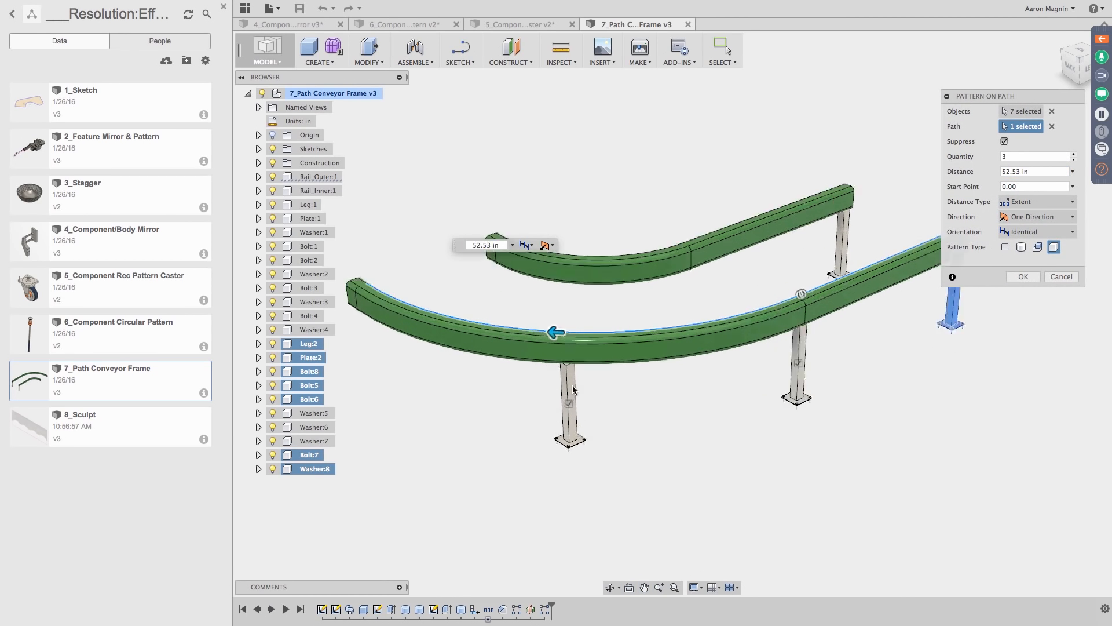
pyautogui.moveTo(555, 412); pyautogui.dragTo(538, 364, button='middle')
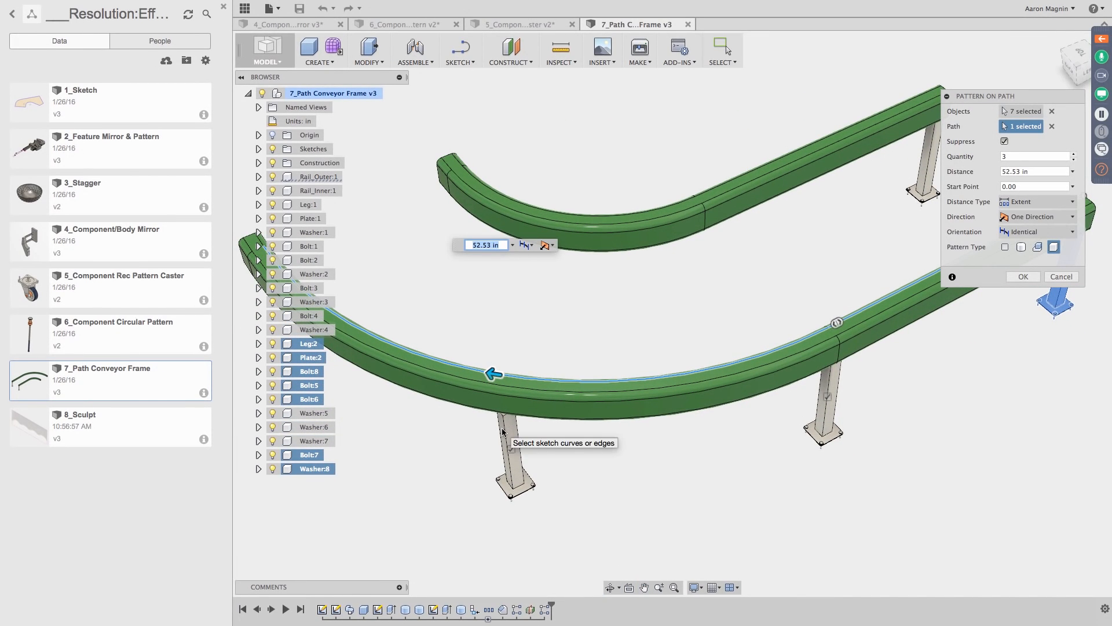
# Step: Set the leg pattern's orientation to Path Direction
pyautogui.click(1023, 237)
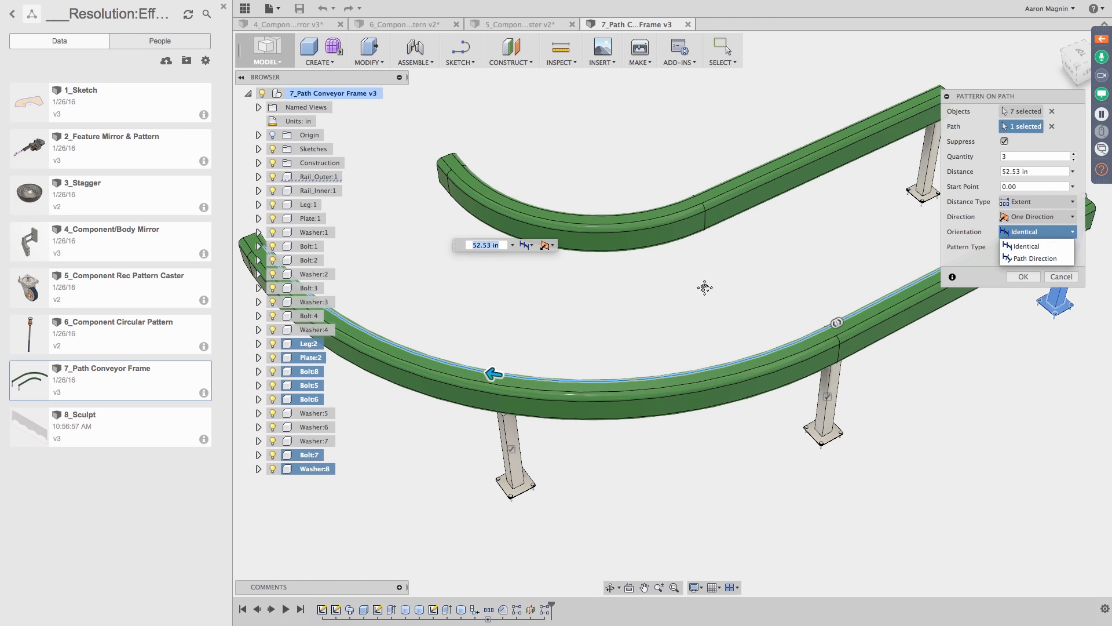
pyautogui.moveTo(705, 288); pyautogui.dragTo(626, 293, button='middle')
pyautogui.scroll(-3, 625, 293)
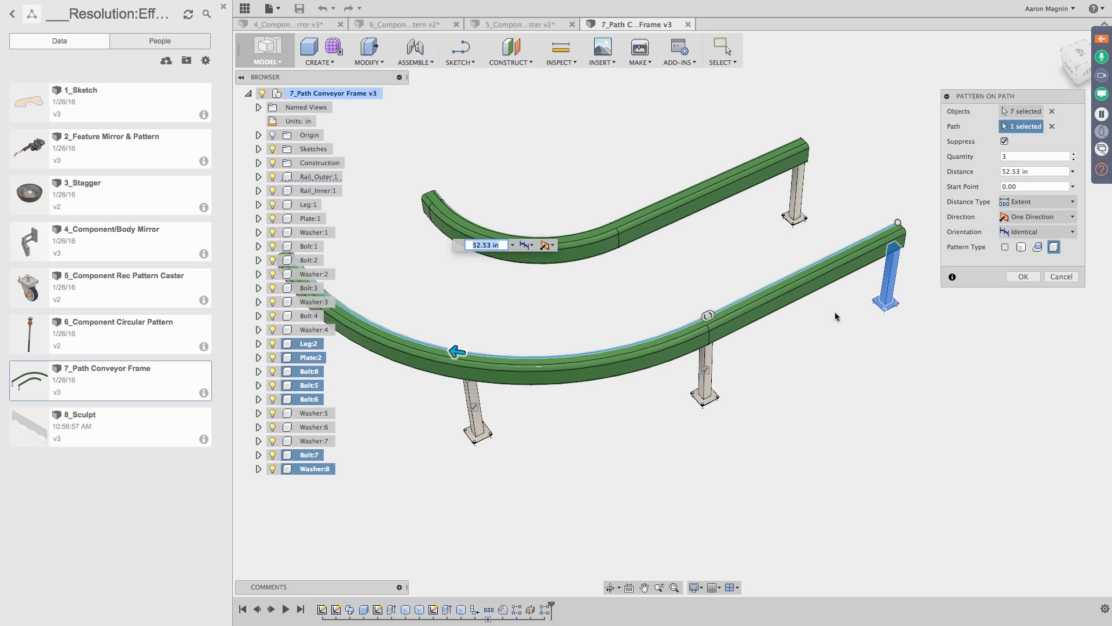
pyautogui.moveTo(684, 290); pyautogui.dragTo(702, 296, button='middle')
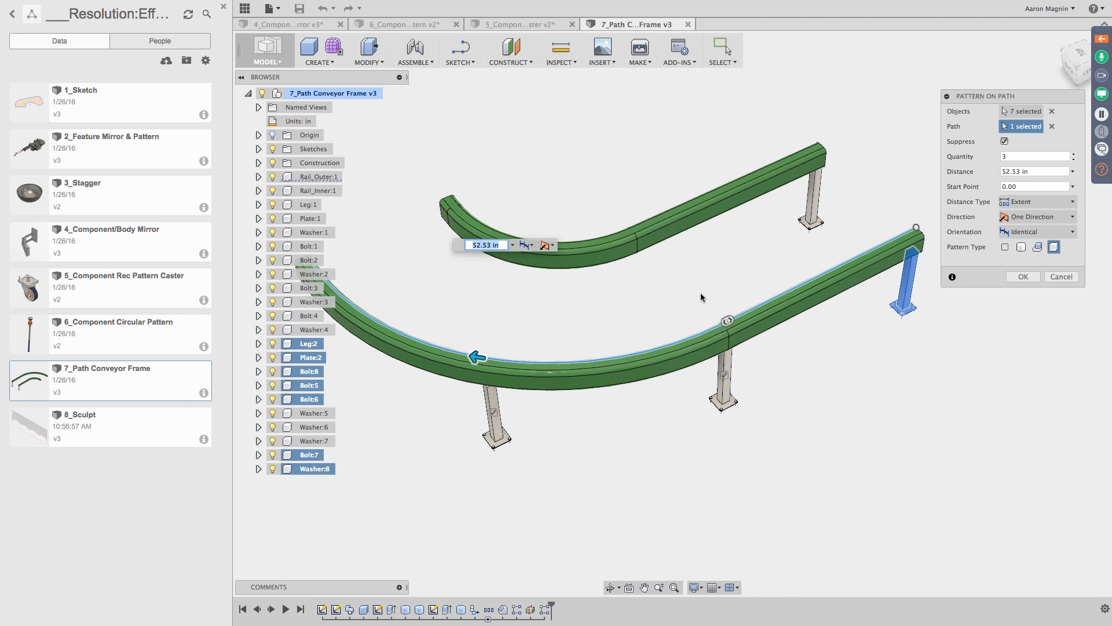
pyautogui.click(1024, 231)
pyautogui.click(1032, 259)
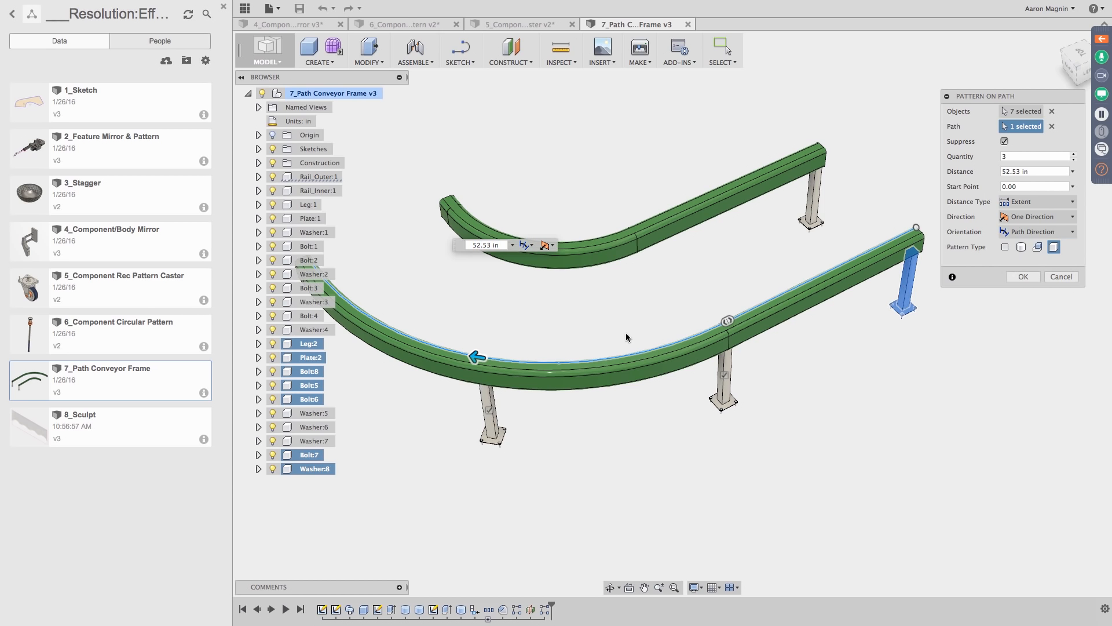
# Step: Extend the leg pattern to the outer rail's far end, about 77.9 in, and set the quantity to 4
pyautogui.keyDown('shift'); pyautogui.moveTo(549, 365); pyautogui.dragTo(743, 340, button='middle'); pyautogui.keyUp('shift')
pyautogui.scroll(-5, 689, 365)
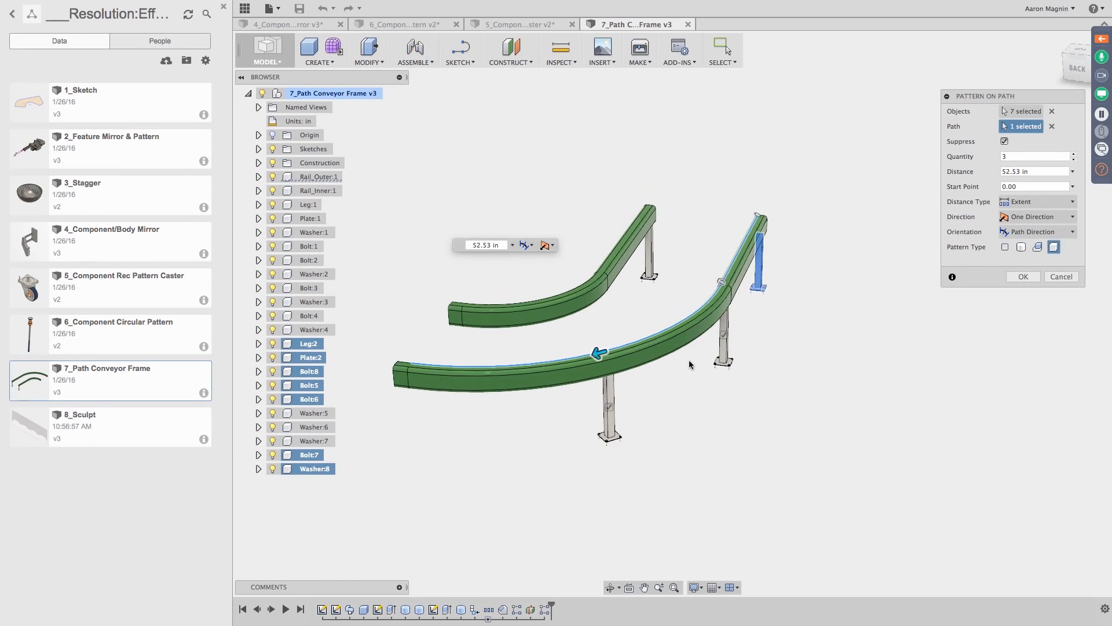
pyautogui.moveTo(666, 368); pyautogui.dragTo(678, 375, button='middle')
pyautogui.moveTo(613, 359); pyautogui.dragTo(422, 355)
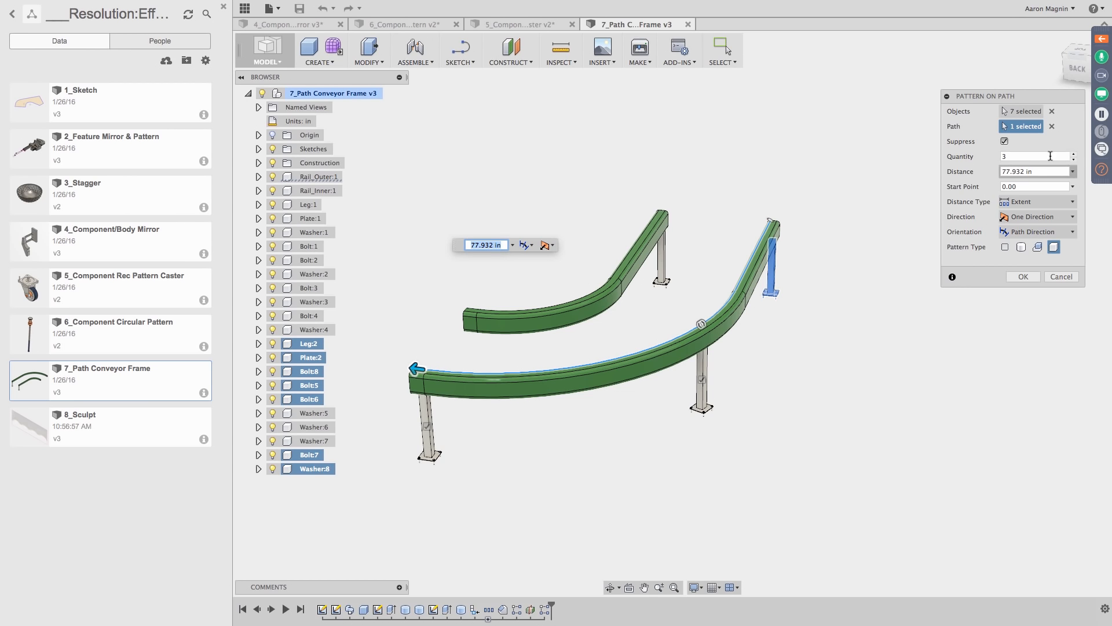
pyautogui.click(1074, 154)
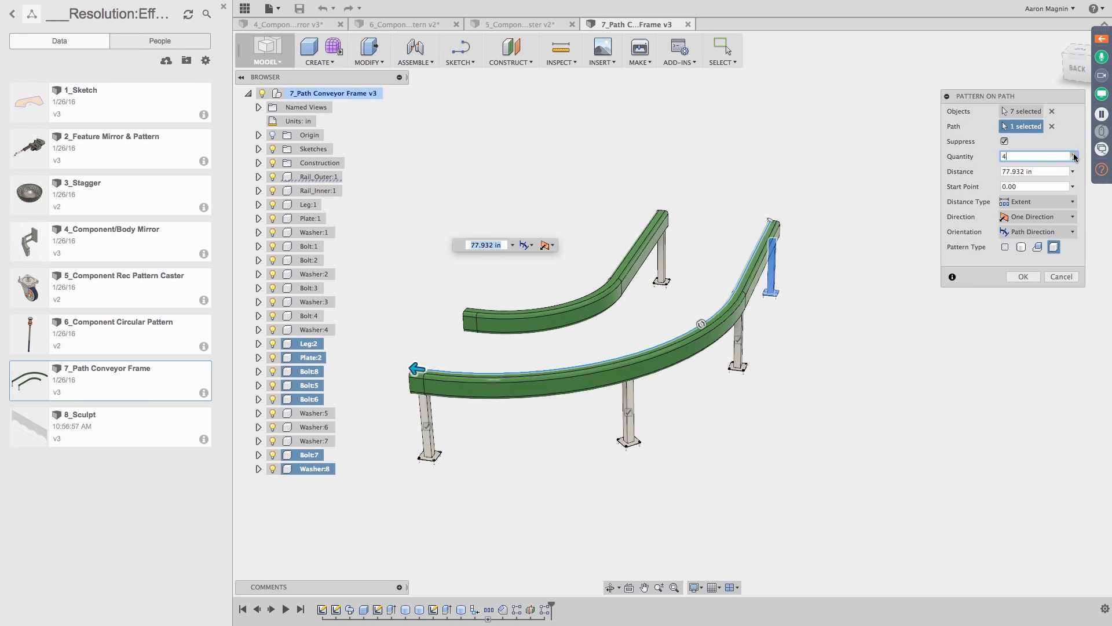
# Step: Raise the leg pattern's quantity to 5 and finish the path pattern along the outer rail
pyautogui.click(1075, 154)
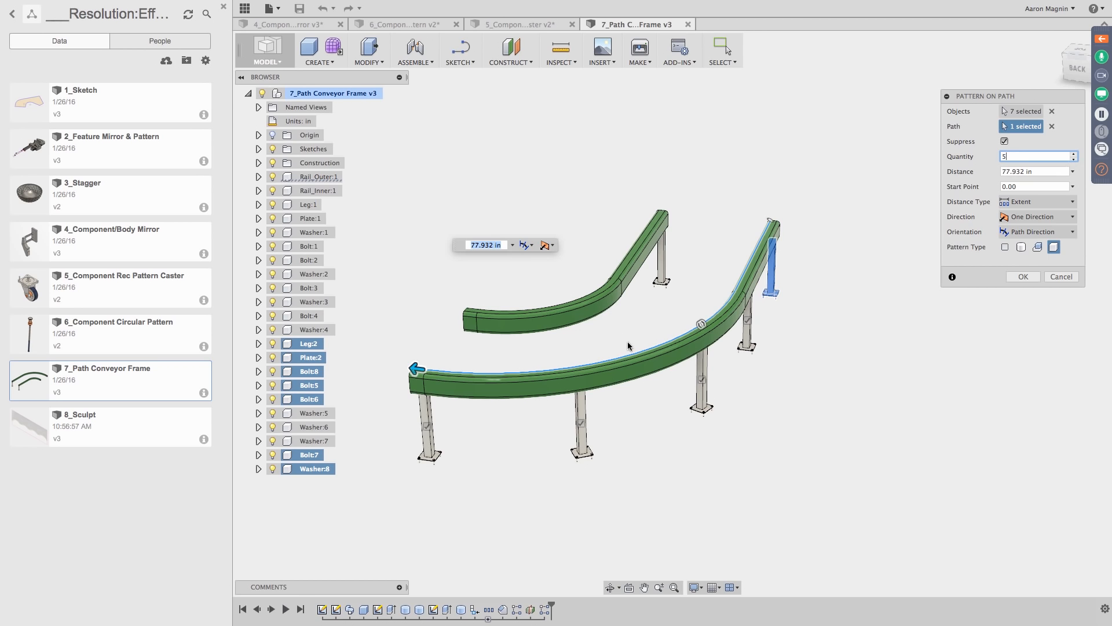
pyautogui.keyDown('shift'); pyautogui.moveTo(628, 347); pyautogui.dragTo(580, 354, button='middle'); pyautogui.keyUp('shift')
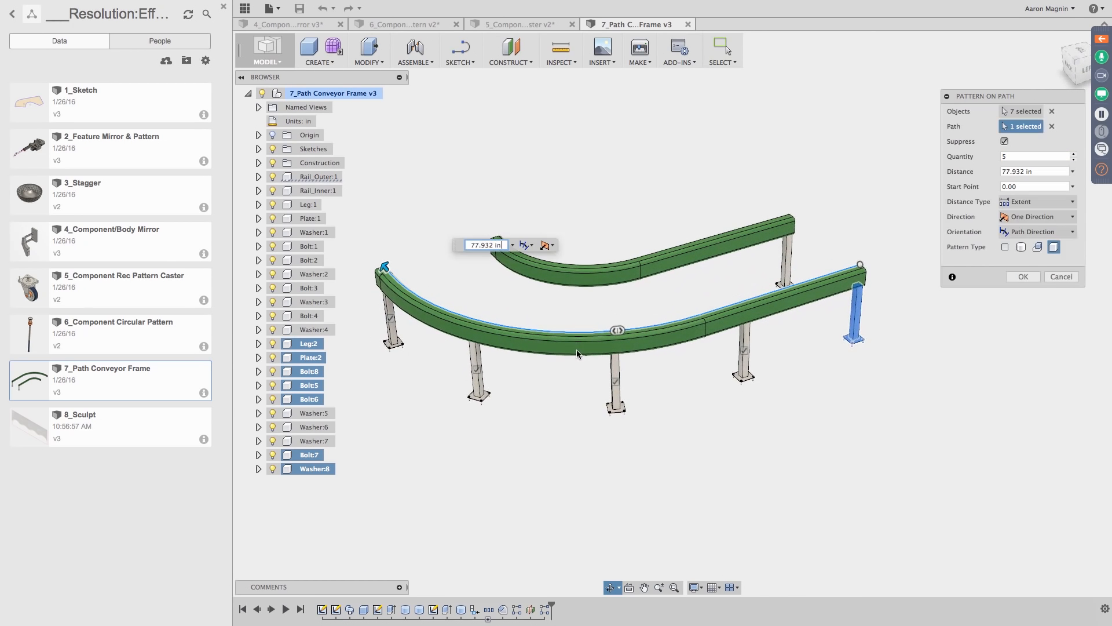
pyautogui.click(1023, 277)
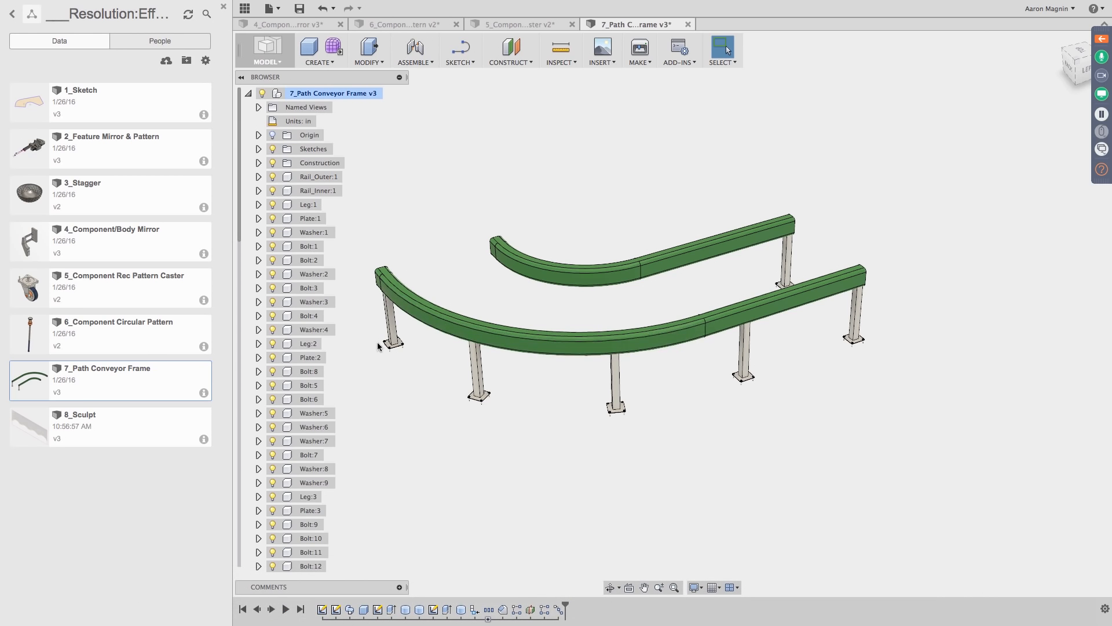
# Step: Open the 8_Sculpt design and hide the data panel to give the canvas more room
pyautogui.click(108, 431)
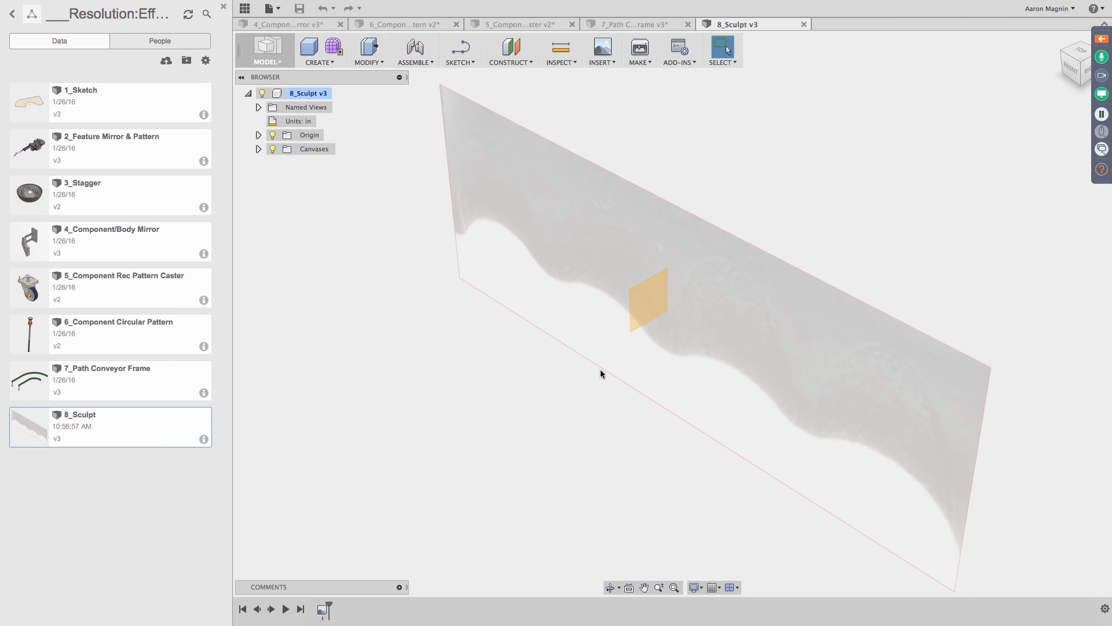
pyautogui.scroll(-5, 600, 373)
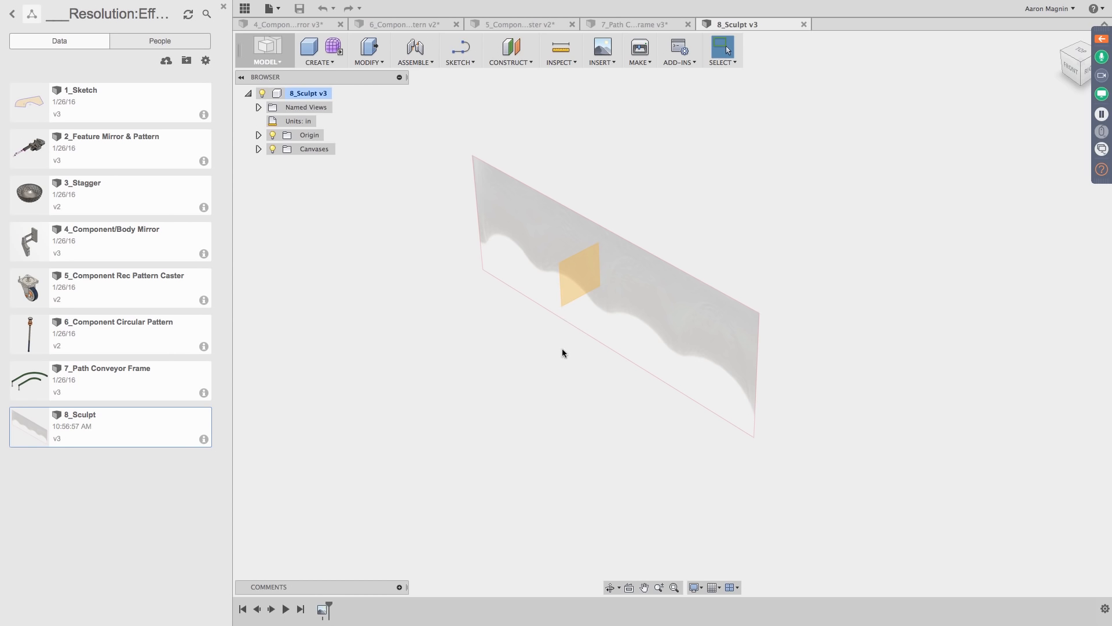
pyautogui.moveTo(567, 392)
pyautogui.keyDown('shift'); pyautogui.mouseDown(button='middle')
pyautogui.moveTo(591, 373)
pyautogui.moveTo(552, 384)
pyautogui.mouseUp(button='middle'); pyautogui.keyUp('shift')
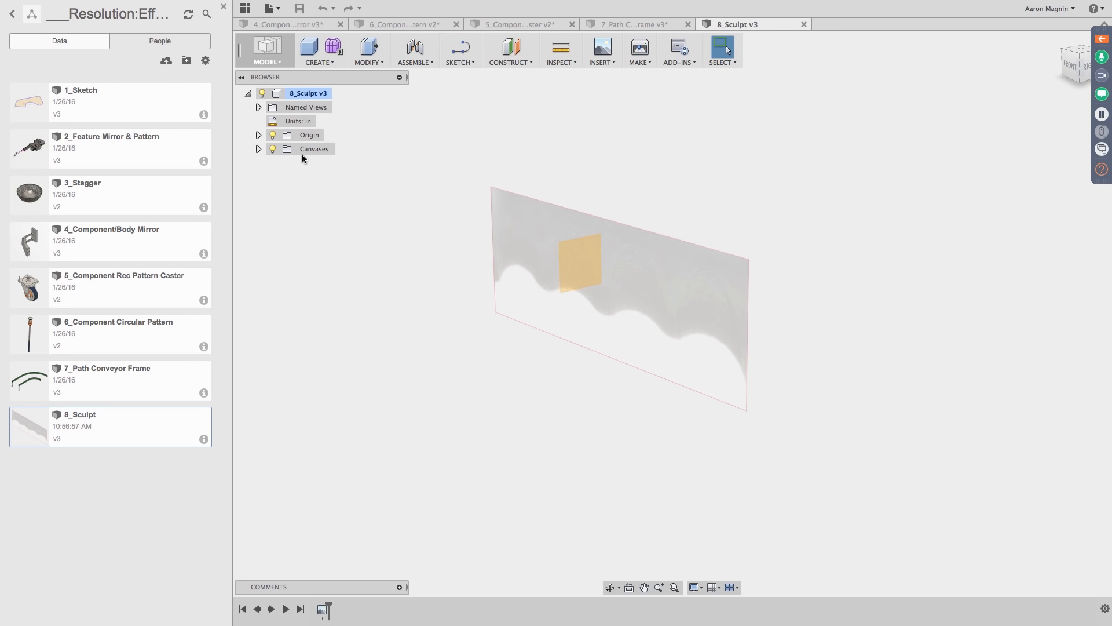
pyautogui.moveTo(582, 279)
pyautogui.keyDown('shift'); pyautogui.mouseDown(button='middle')
pyautogui.moveTo(640, 278)
pyautogui.moveTo(594, 304)
pyautogui.mouseUp(button='middle'); pyautogui.keyUp('shift')
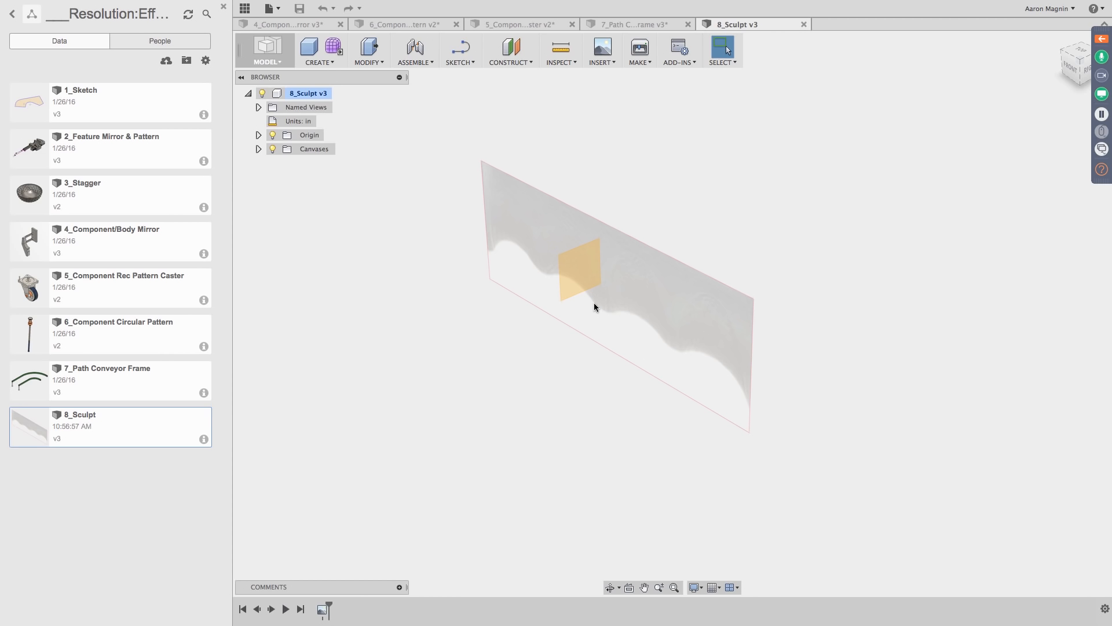
pyautogui.click(224, 7)
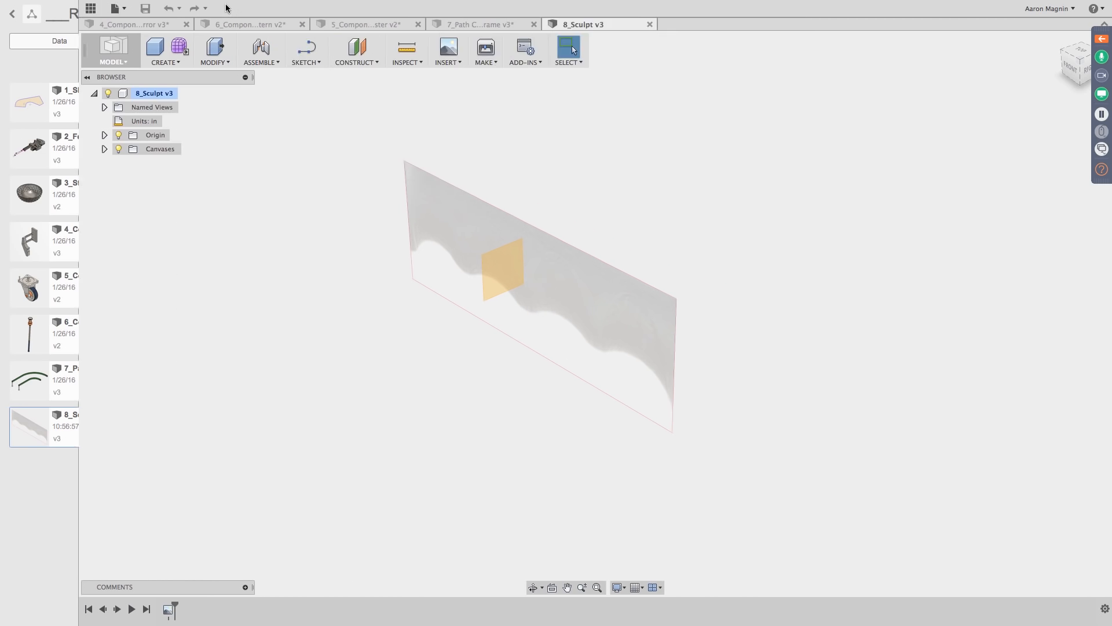
pyautogui.keyDown('shift'); pyautogui.moveTo(335, 315); pyautogui.dragTo(360, 303, button='middle'); pyautogui.keyUp('shift')
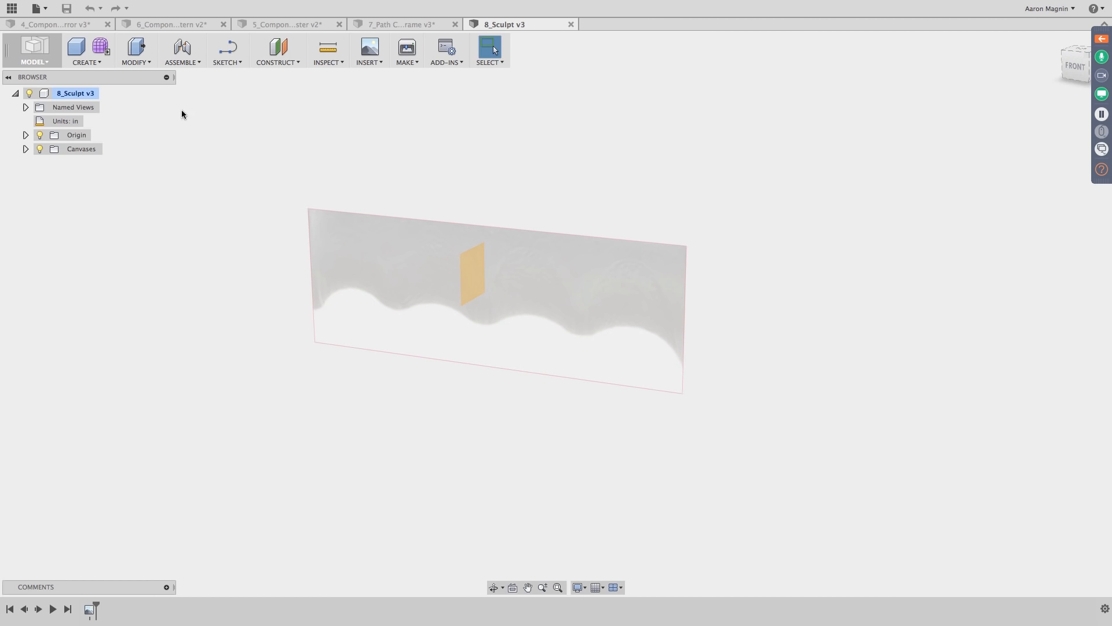
# Step: Start a new form with a cylinder base about 0.69 in in diameter, centred on the origin on the plane perpendicular to the canvas image
pyautogui.click(102, 46)
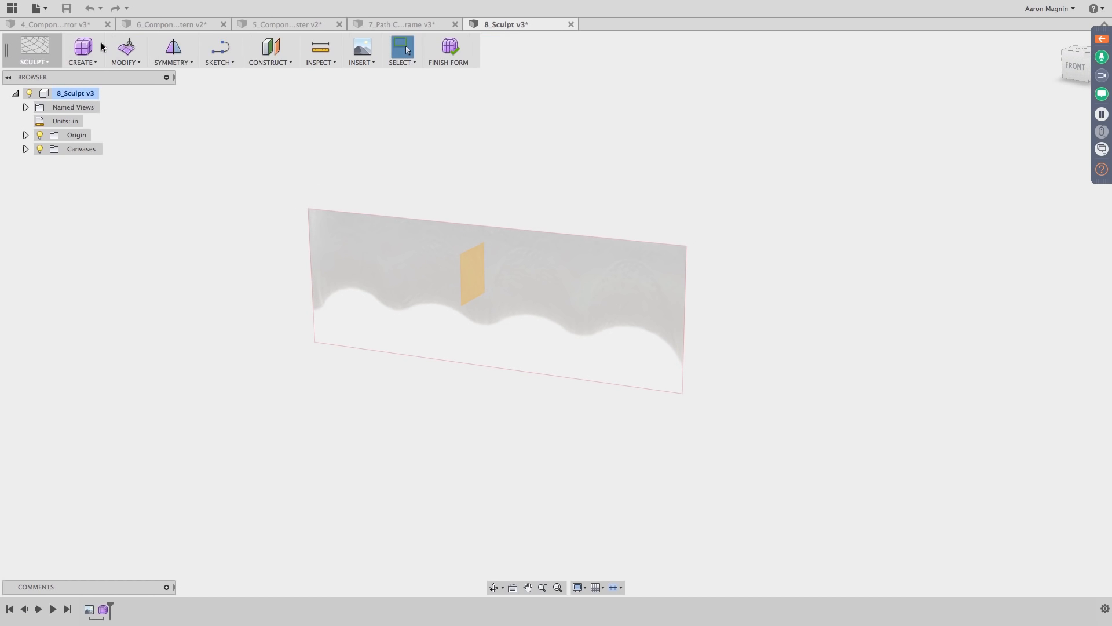
pyautogui.click(91, 63)
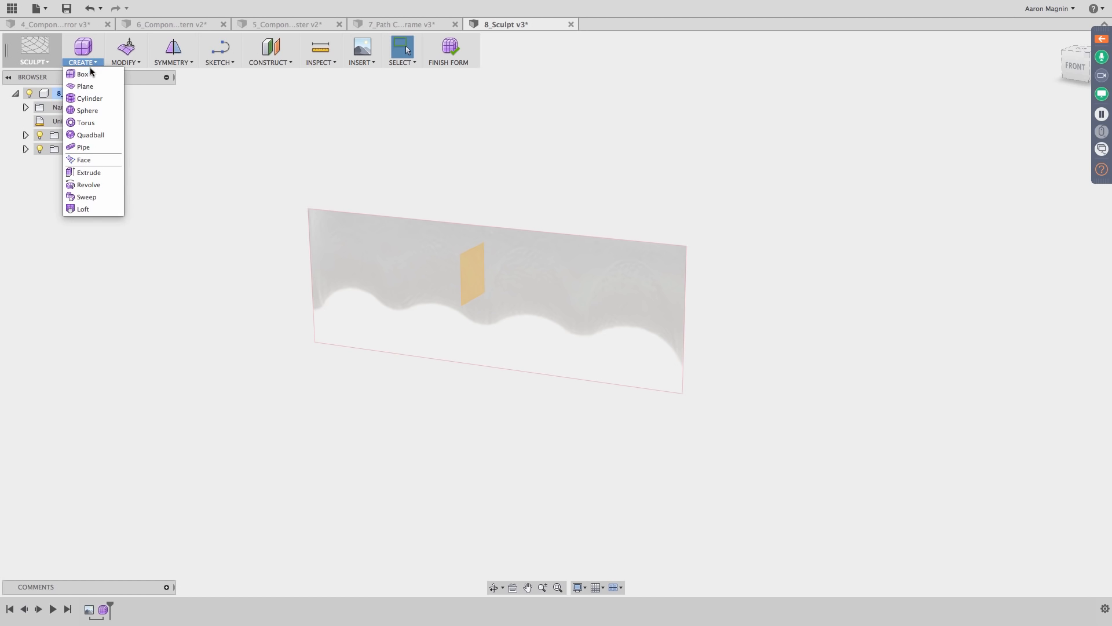
pyautogui.click(87, 92)
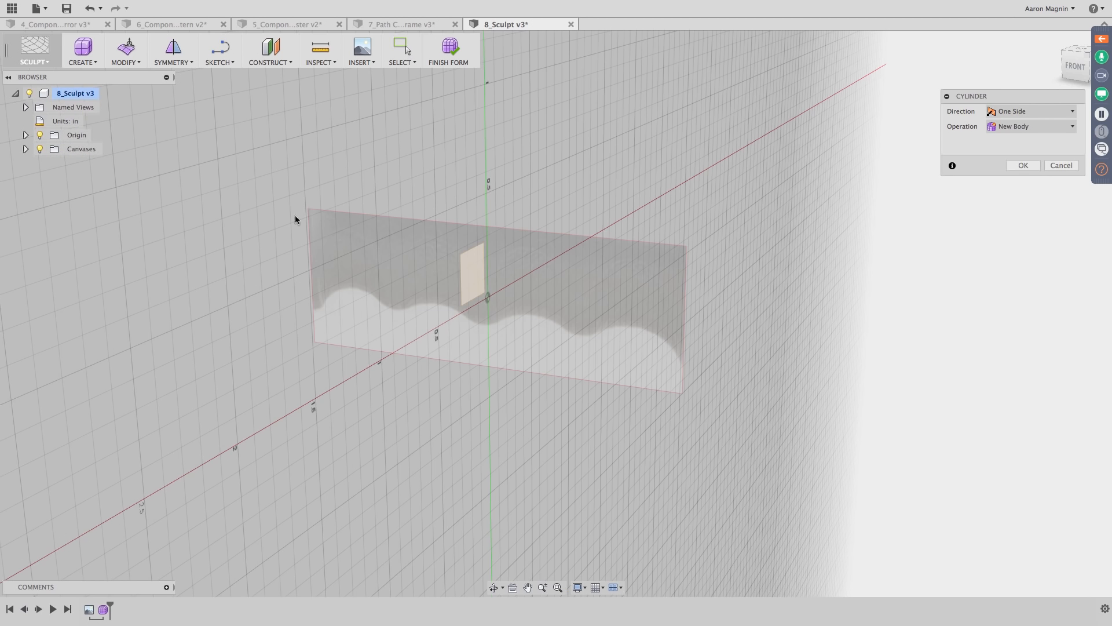
pyautogui.click(470, 277)
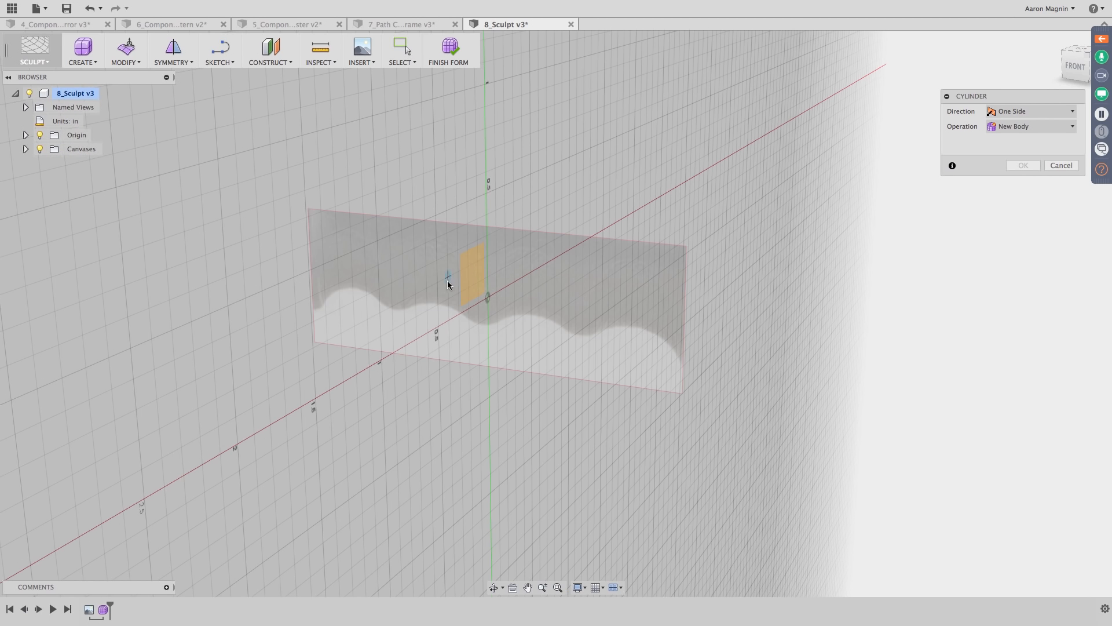
pyautogui.keyDown('shift'); pyautogui.moveTo(450, 280); pyautogui.dragTo(379, 266, button='middle'); pyautogui.keyUp('shift')
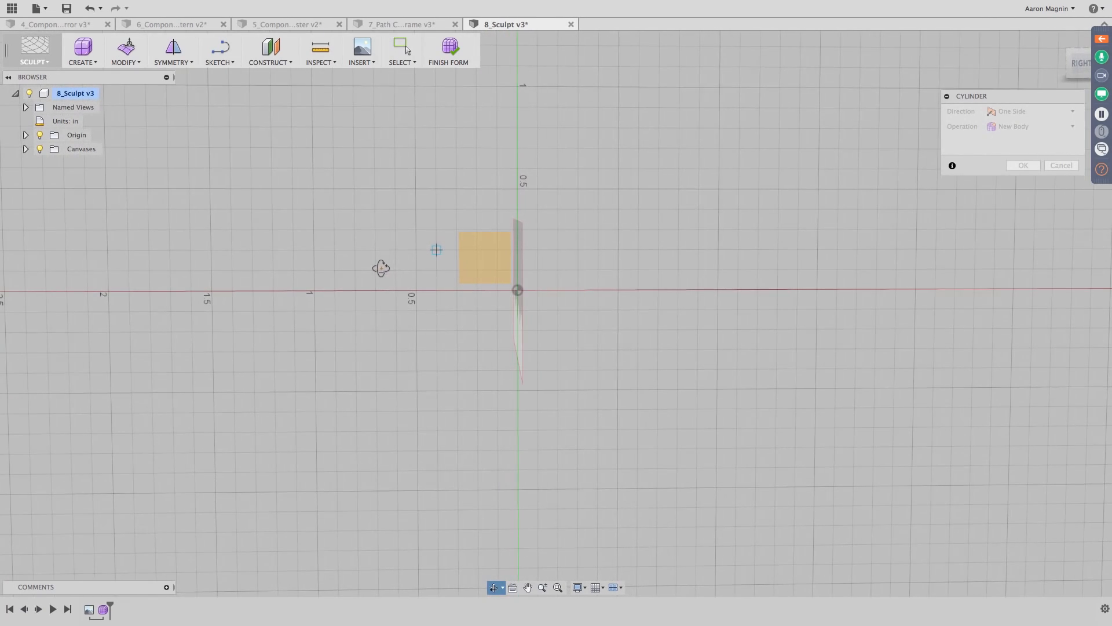
pyautogui.click(518, 290)
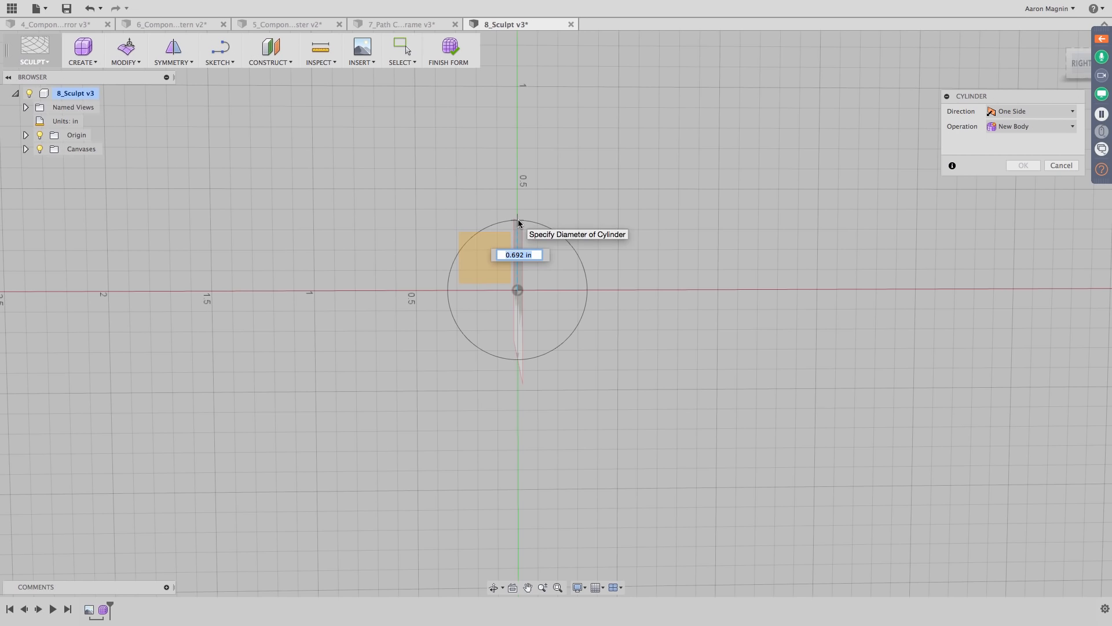
pyautogui.click(520, 223)
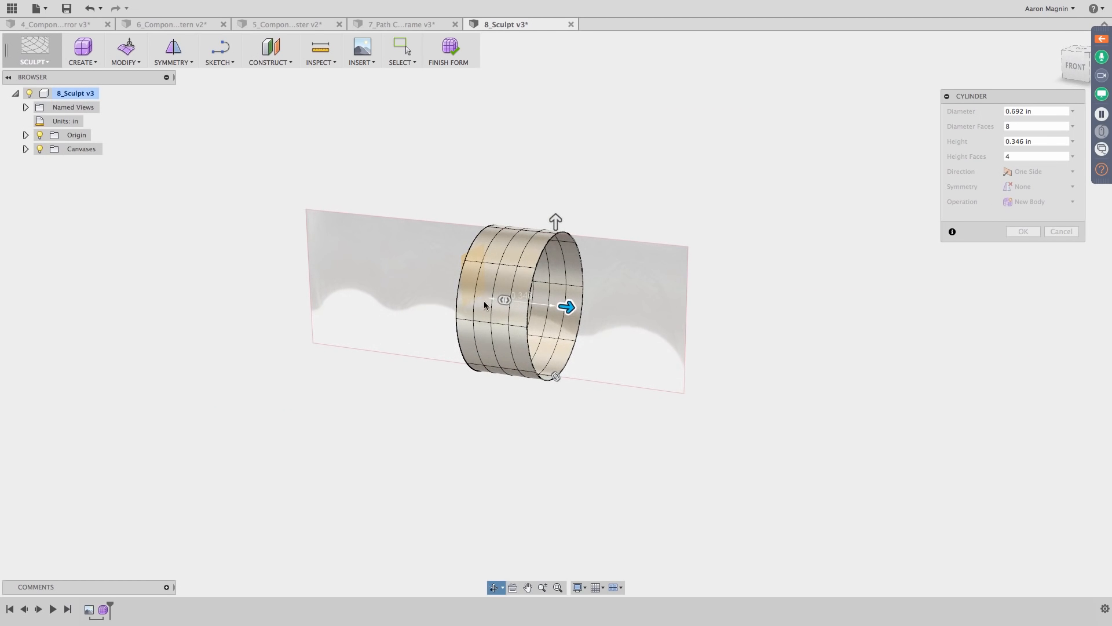
# Step: Extend the cylinder to a height of about 0.965 in, near the canvas image's end, and set its height faces to 2
pyautogui.moveTo(569, 305); pyautogui.dragTo(698, 308)
pyautogui.keyDown('shift'); pyautogui.moveTo(782, 309); pyautogui.dragTo(837, 283, button='middle'); pyautogui.keyUp('shift')
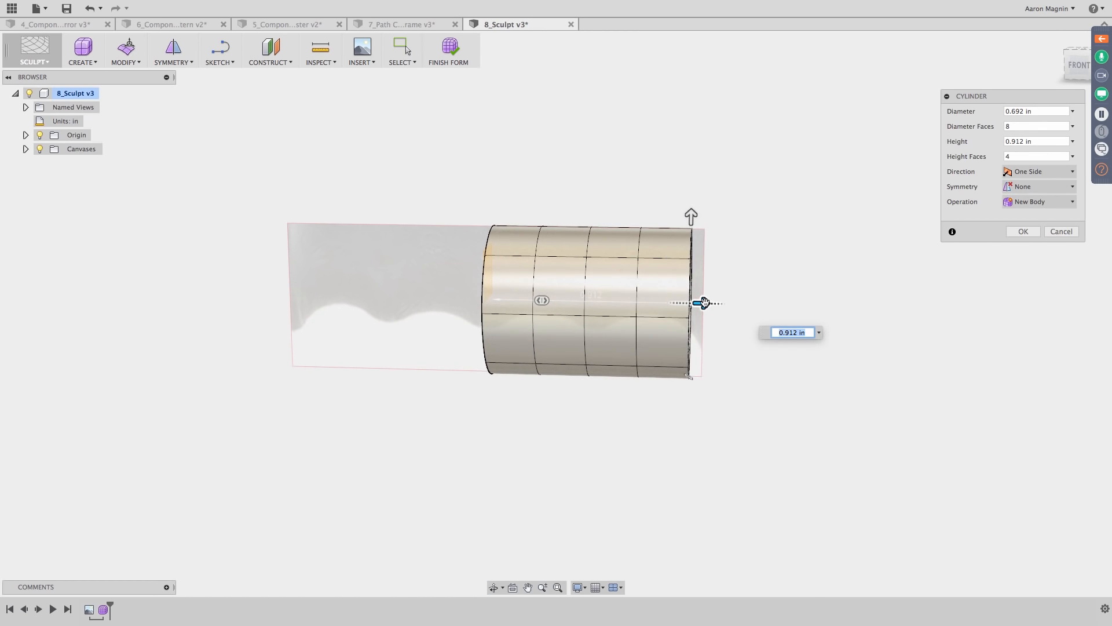
pyautogui.moveTo(703, 303); pyautogui.dragTo(716, 304)
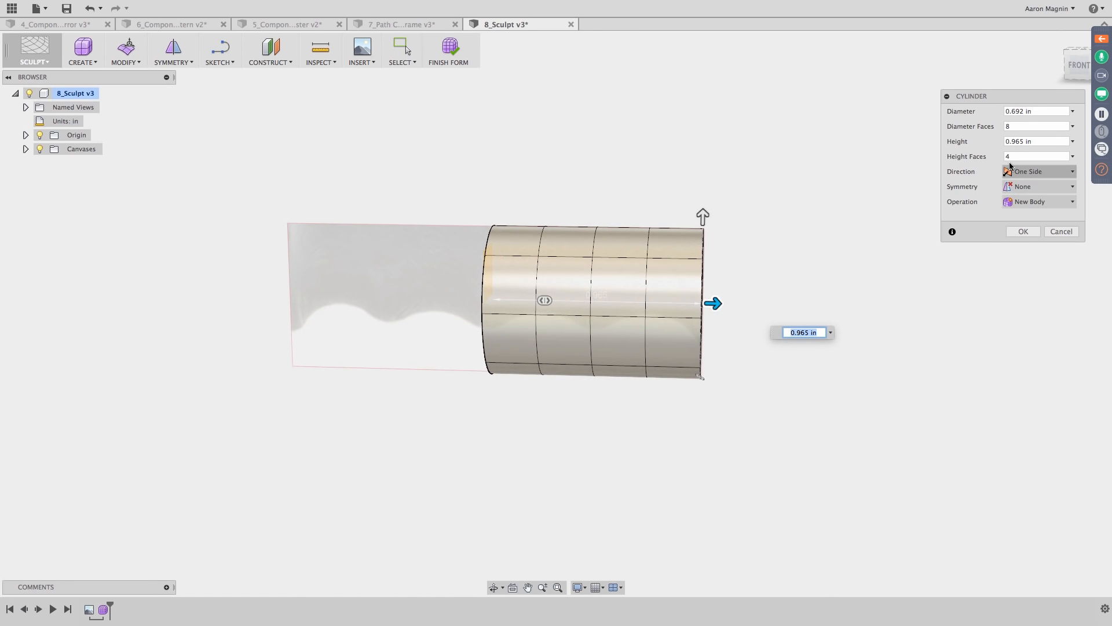
pyautogui.press('Tab')
pyautogui.write('2')
pyautogui.press('Return')
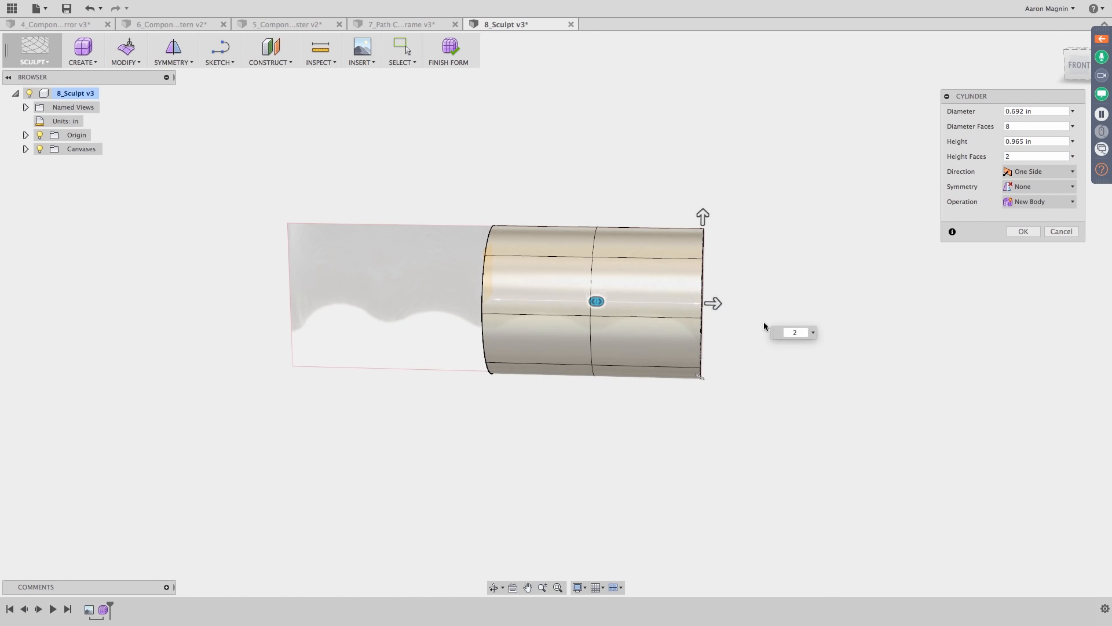
# Step: Try Circular symmetry on the cylinder, and change the symmetry type to Mirror
pyautogui.keyDown('shift'); pyautogui.moveTo(769, 327); pyautogui.dragTo(710, 346, button='middle'); pyautogui.keyUp('shift')
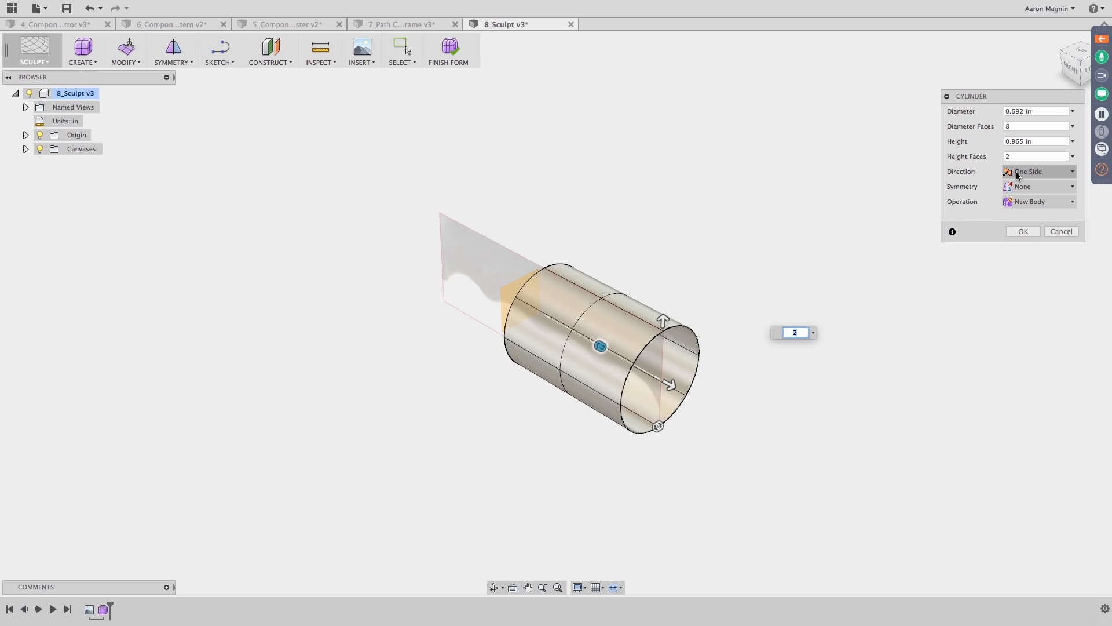
pyautogui.click(1029, 187)
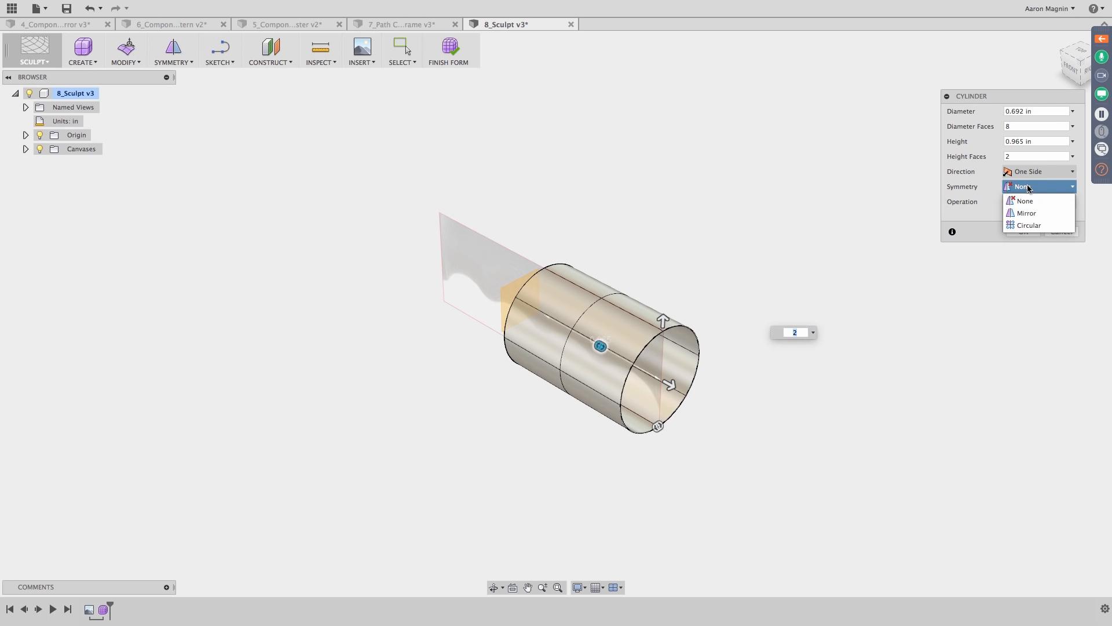
pyautogui.click(1021, 227)
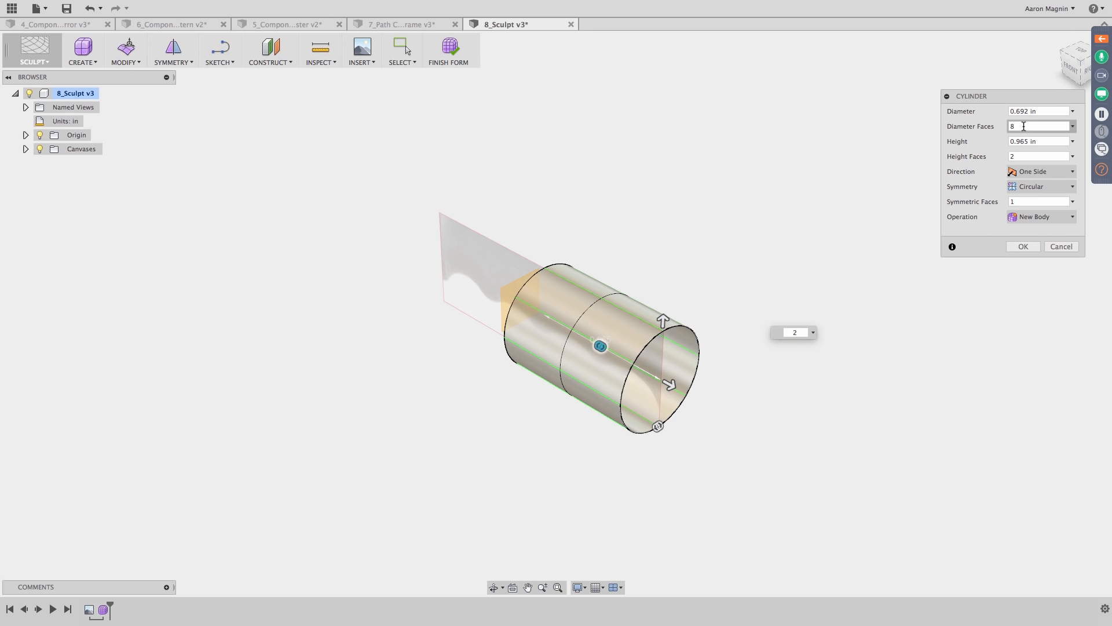
pyautogui.click(1040, 187)
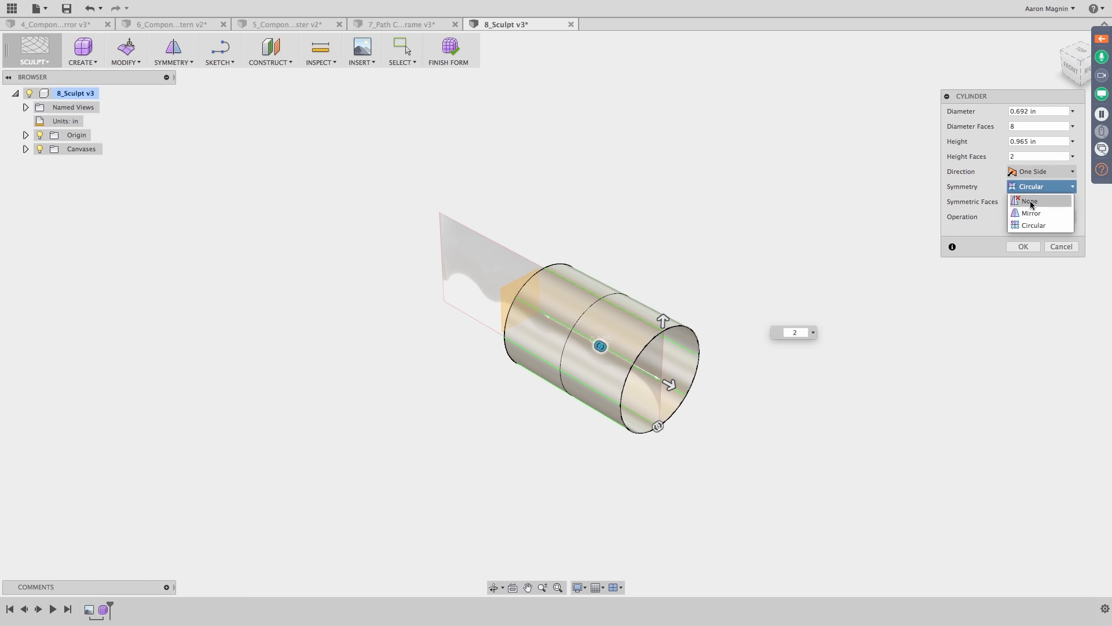
pyautogui.click(1031, 213)
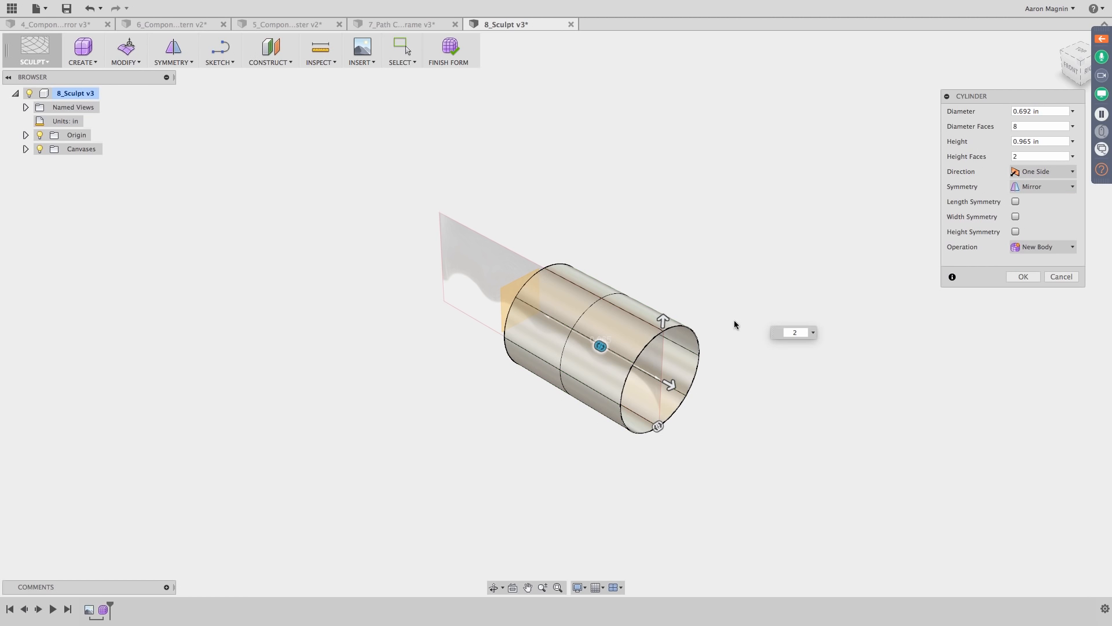
# Step: Try the cylinder's length, width and height symmetry one at a time, leaving only width symmetry enabled
pyautogui.click(1016, 202)
pyautogui.click(1016, 201)
pyautogui.click(1016, 216)
pyautogui.click(1016, 216)
pyautogui.click(1016, 232)
pyautogui.click(1015, 232)
pyautogui.click(1015, 217)
# Step: Try the Symmetric direction on the cylinder and return it to One Side
pyautogui.keyDown('shift'); pyautogui.moveTo(661, 328); pyautogui.dragTo(602, 324, button='middle'); pyautogui.keyUp('shift')
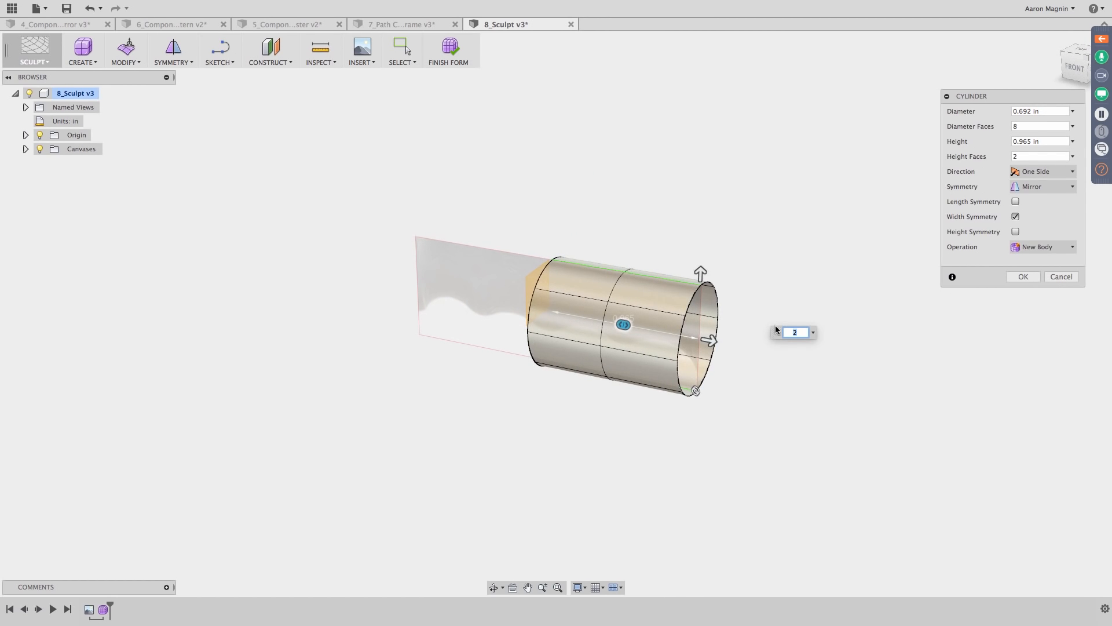
pyautogui.click(1041, 173)
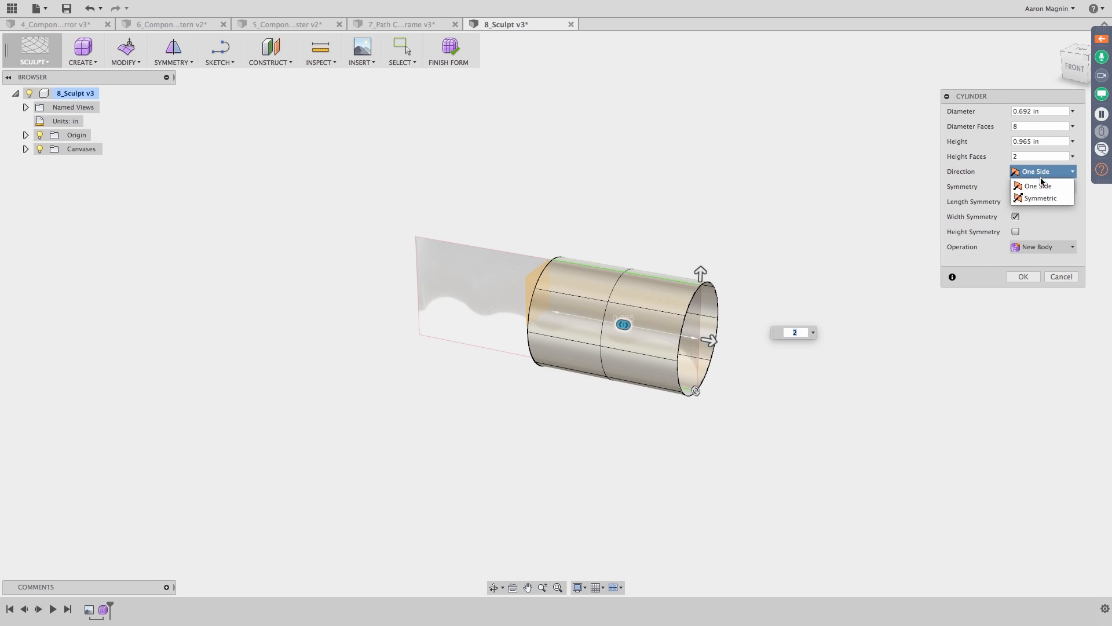
pyautogui.click(1039, 198)
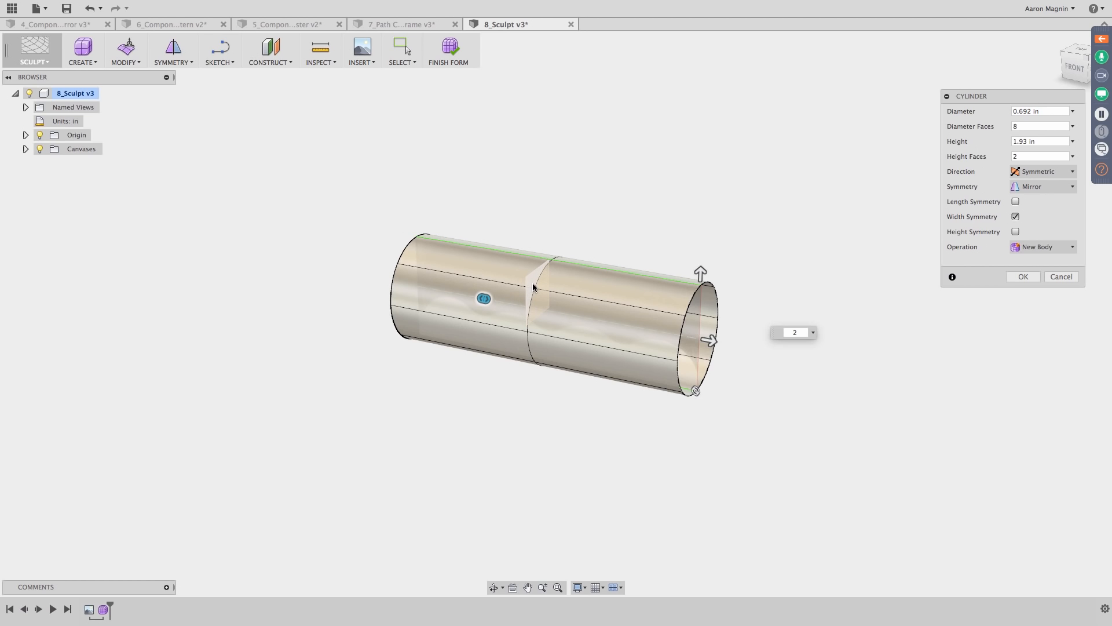
pyautogui.keyDown('shift'); pyautogui.moveTo(533, 287); pyautogui.dragTo(589, 279, button='middle'); pyautogui.keyUp('shift')
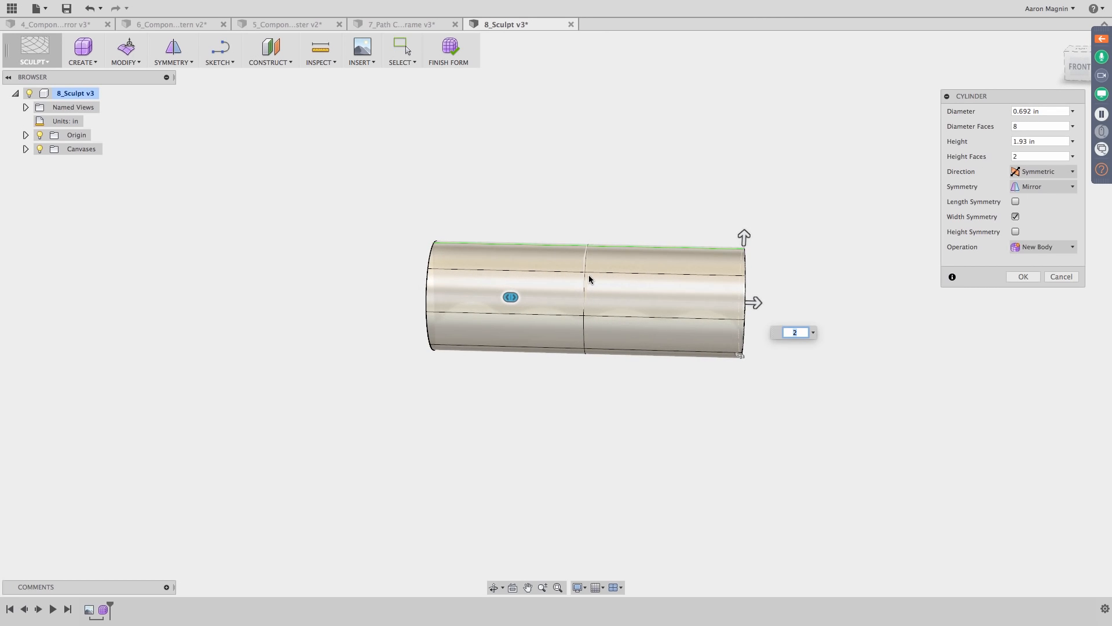
pyautogui.click(1047, 172)
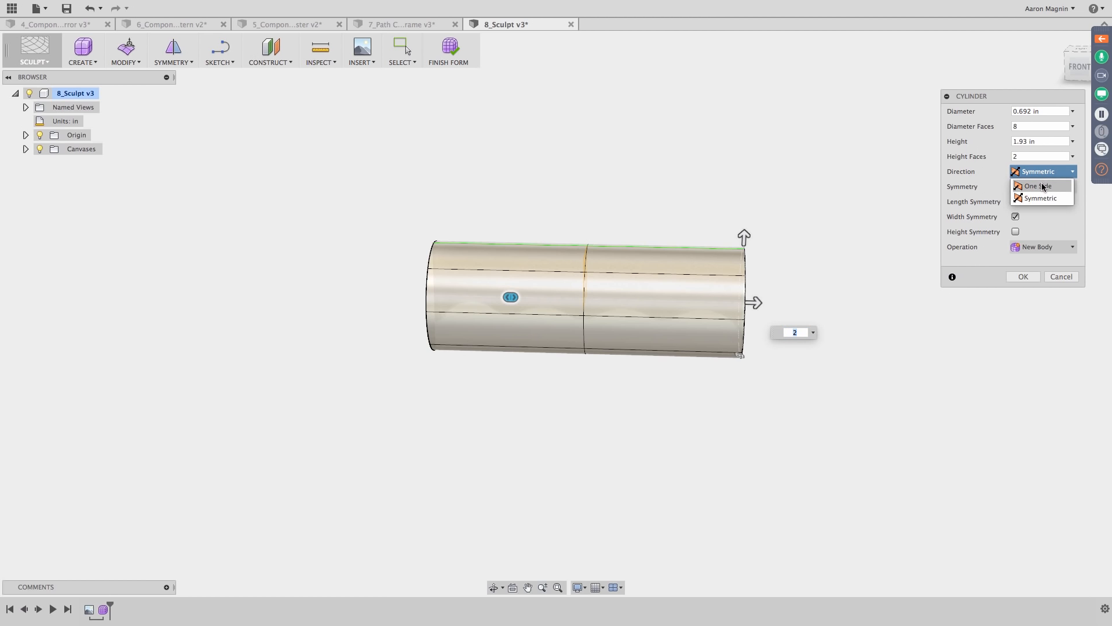
pyautogui.click(1043, 185)
# Step: Create the one-sided cylinder with mirror symmetry as a new body
pyautogui.keyDown('shift'); pyautogui.moveTo(770, 224); pyautogui.dragTo(720, 236, button='middle'); pyautogui.keyUp('shift')
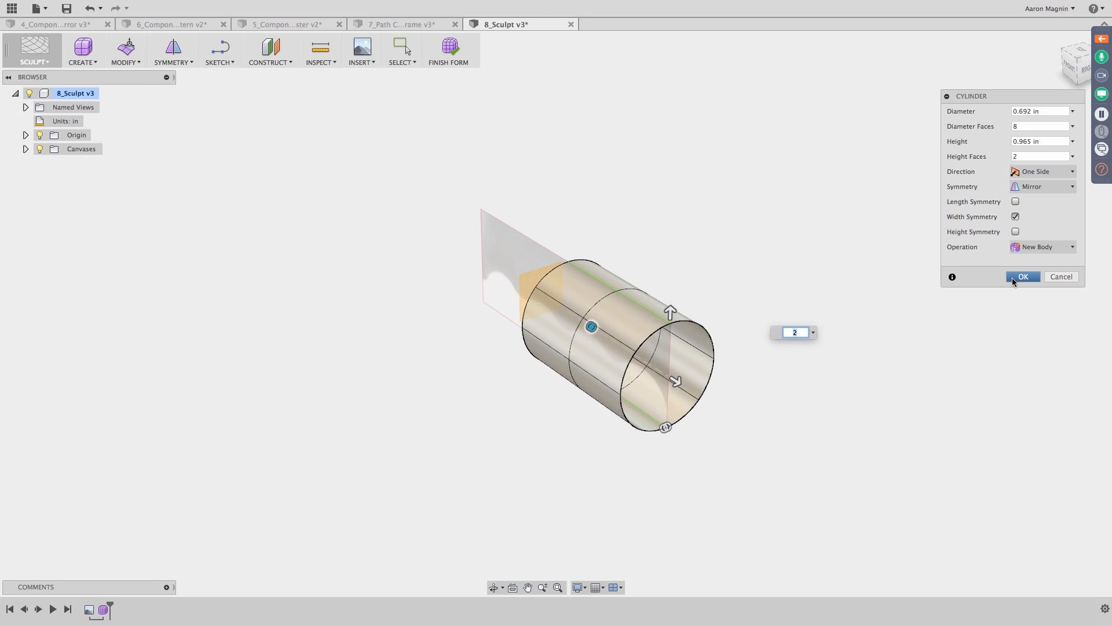
pyautogui.click(1021, 277)
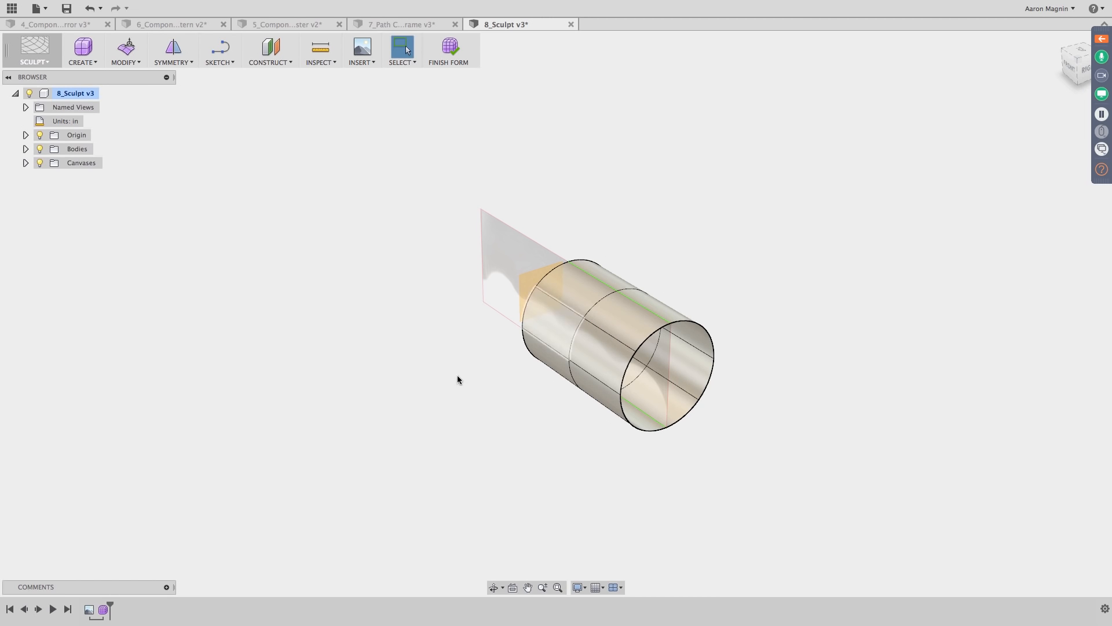
# Step: Raise a side face at the cylinder's open front end about 1.37 in with Edit Form, and undo the move
pyautogui.click(591, 337)
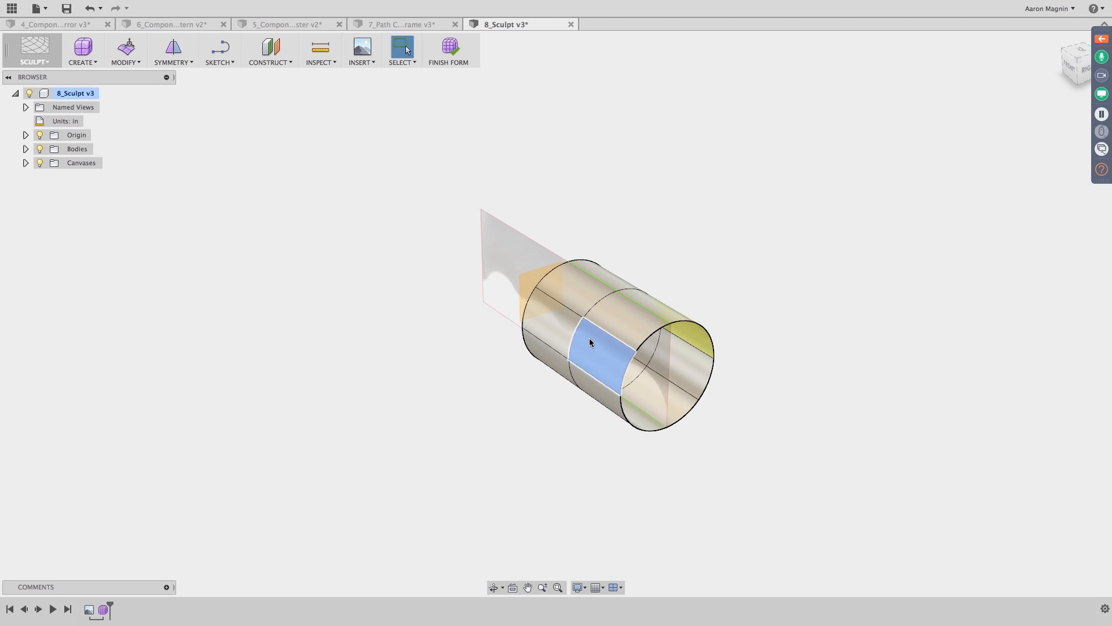
pyautogui.moveTo(640, 246); pyautogui.dragTo(695, 192, button='right')
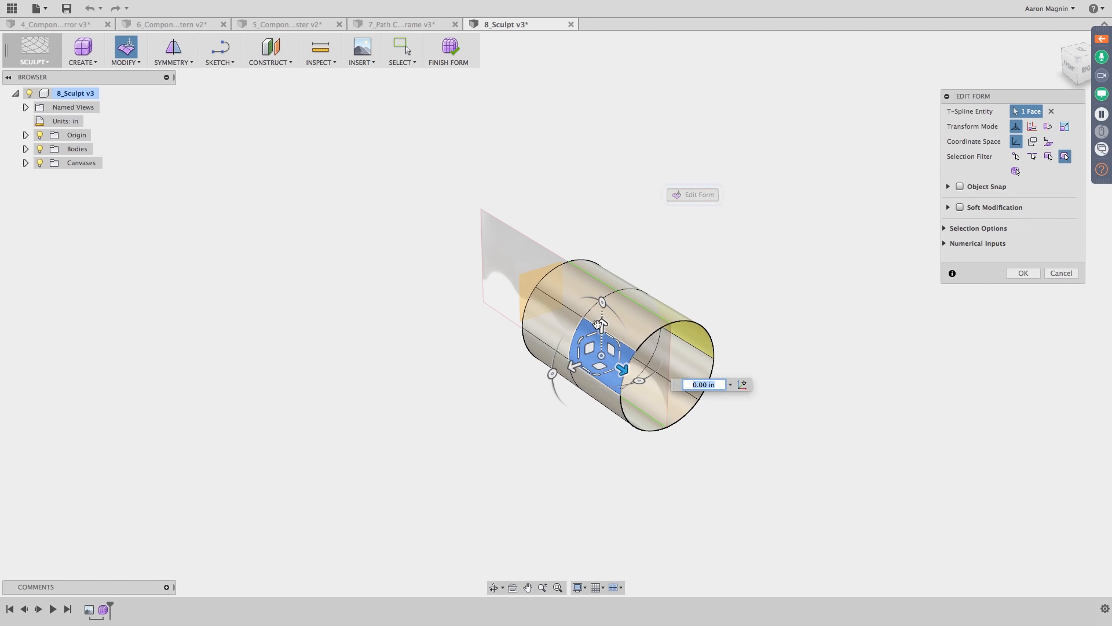
pyautogui.moveTo(602, 321); pyautogui.dragTo(634, 92)
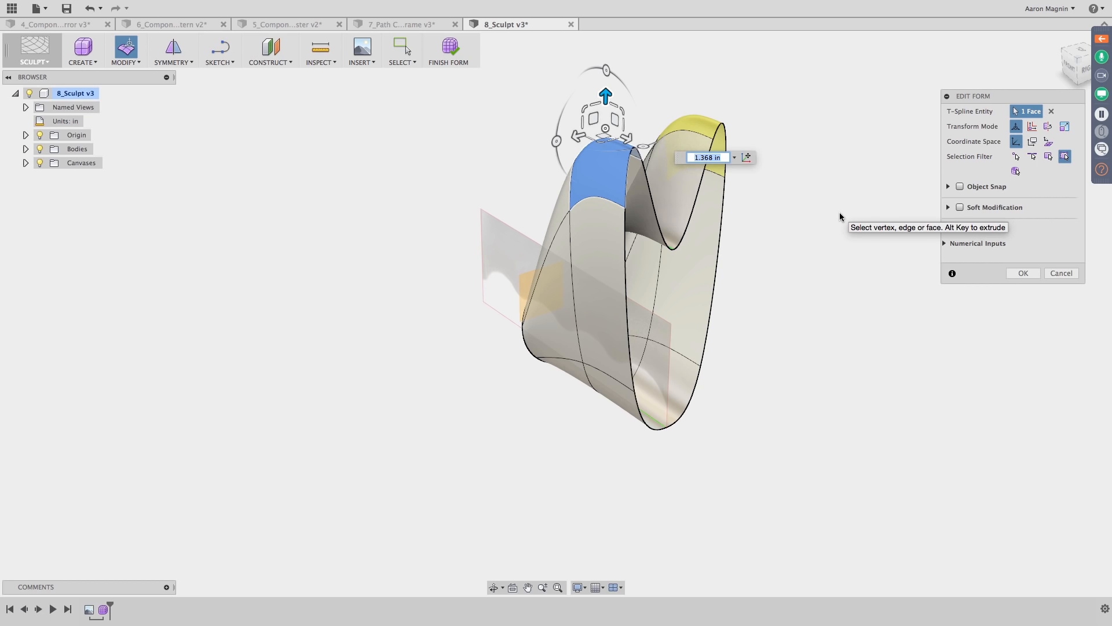
pyautogui.press('super+z')
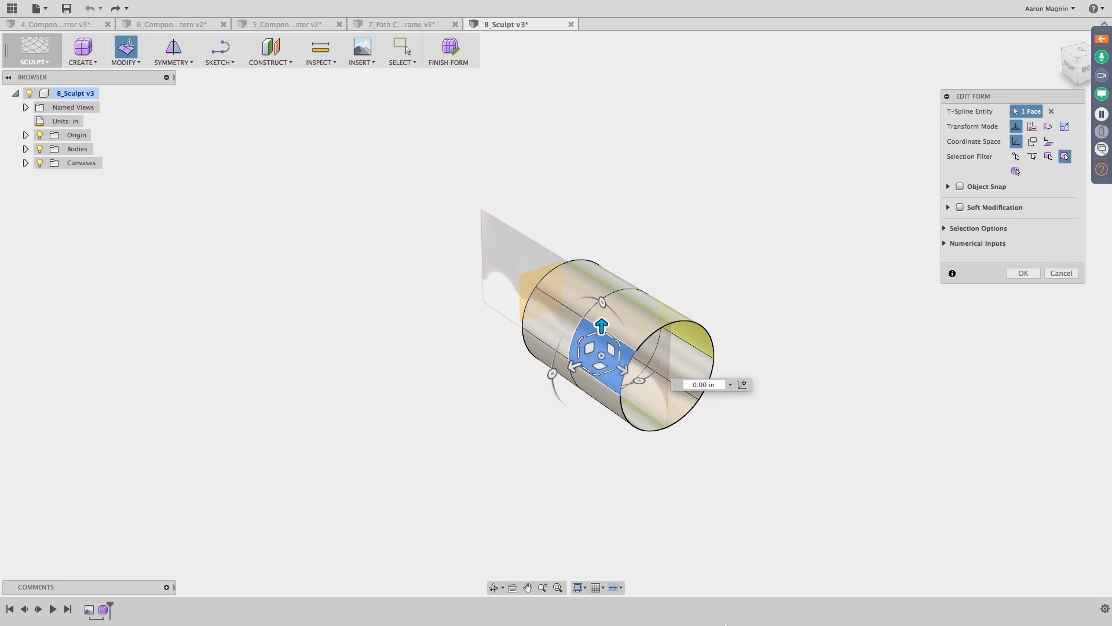
# Step: Try scaling the whole cylinder's width to 0.707 with Edit Form, with all of its faces selected
pyautogui.moveTo(768, 4)
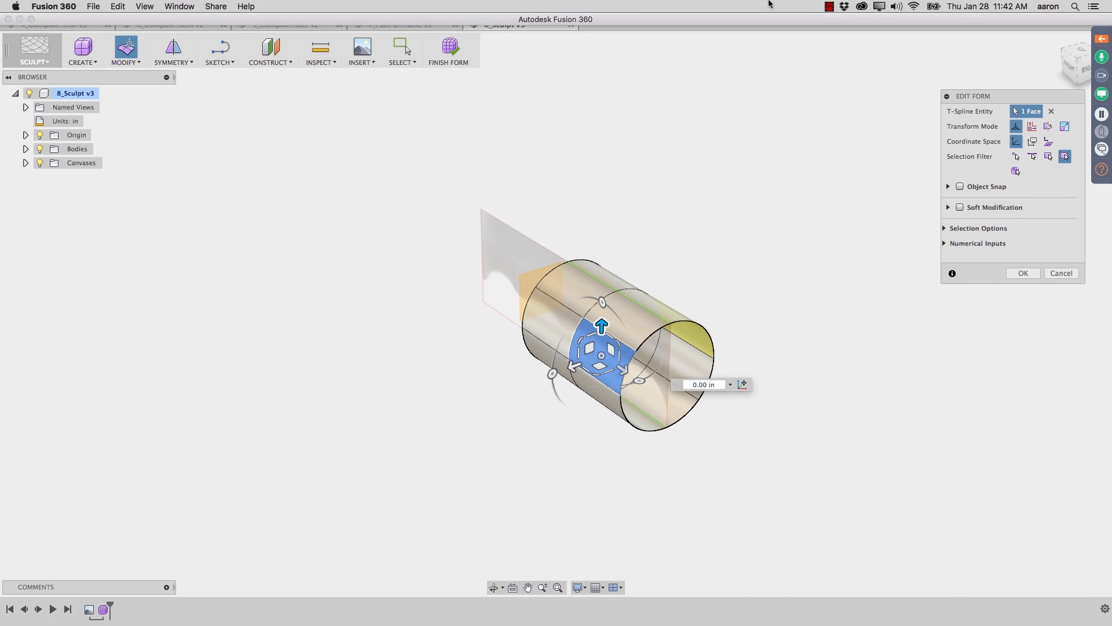
pyautogui.click(727, 270)
pyautogui.keyDown('shift'); pyautogui.moveTo(652, 324); pyautogui.dragTo(697, 298, button='middle'); pyautogui.keyUp('shift')
pyautogui.scroll(5, 695, 302)
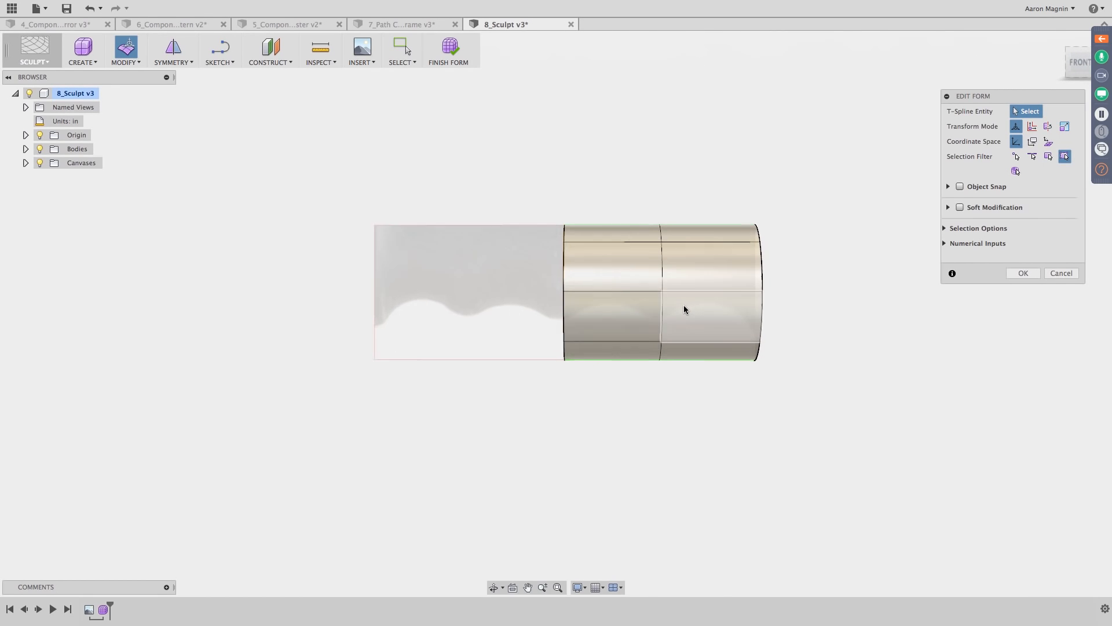
pyautogui.doubleClick(728, 258)
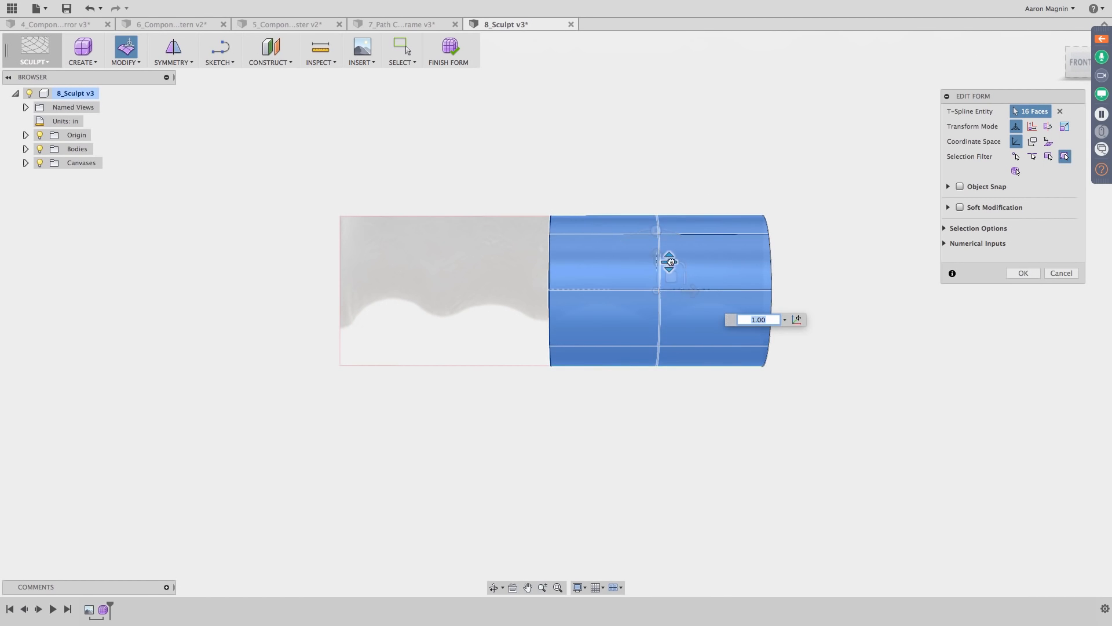
pyautogui.moveTo(667, 261); pyautogui.dragTo(656, 241)
pyautogui.keyDown('shift'); pyautogui.moveTo(696, 252); pyautogui.dragTo(614, 267, button='middle'); pyautogui.keyUp('shift')
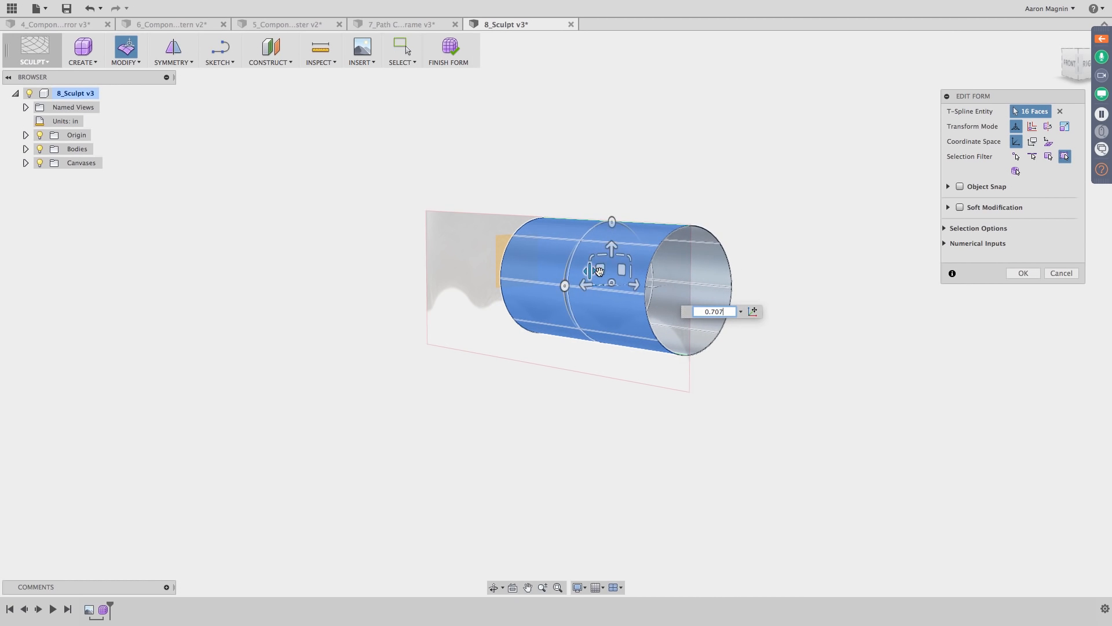
pyautogui.keyDown('shift'); pyautogui.moveTo(596, 249); pyautogui.dragTo(688, 261, button='middle'); pyautogui.keyUp('shift')
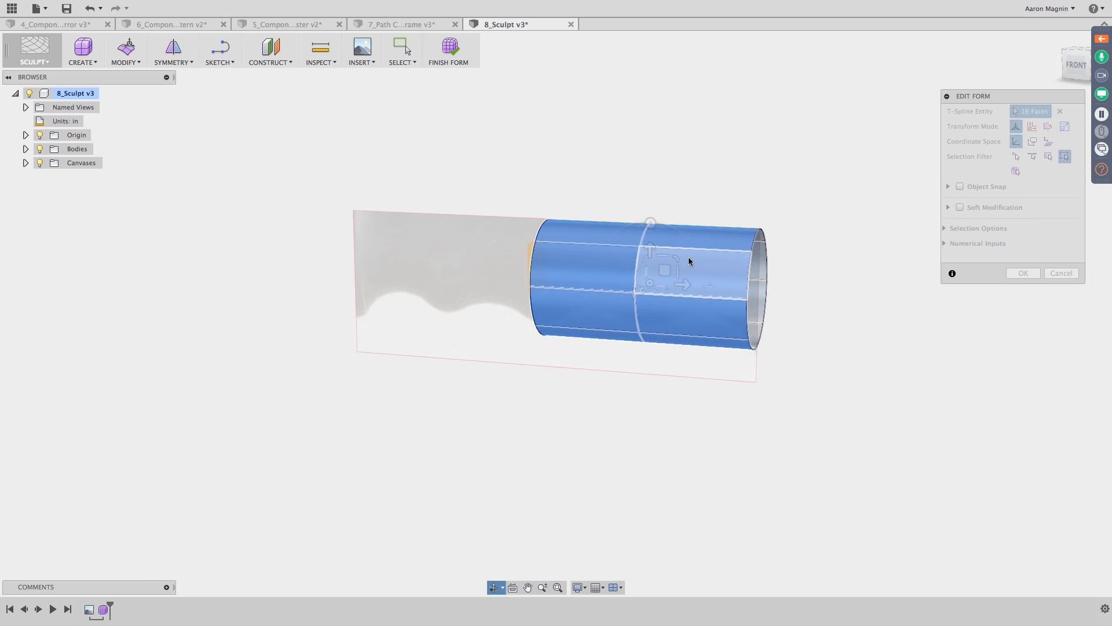
pyautogui.click(863, 267)
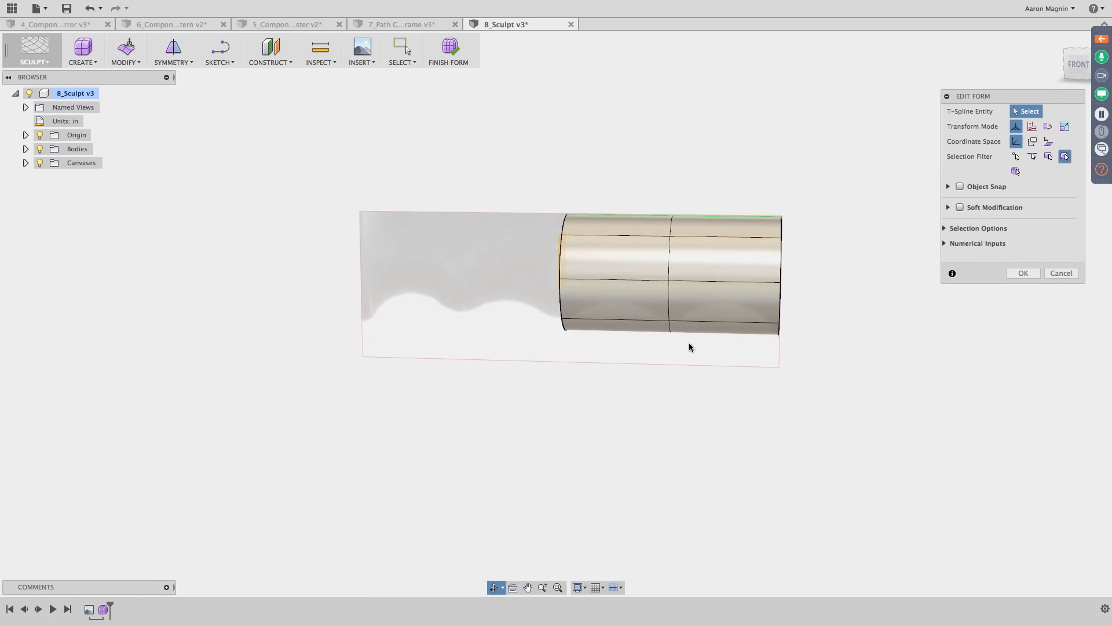
# Step: Try raising the cylinder's bottom middle edge about 0.306 in, undo the move, and cancel Edit Form
pyautogui.scroll(3, 614, 298)
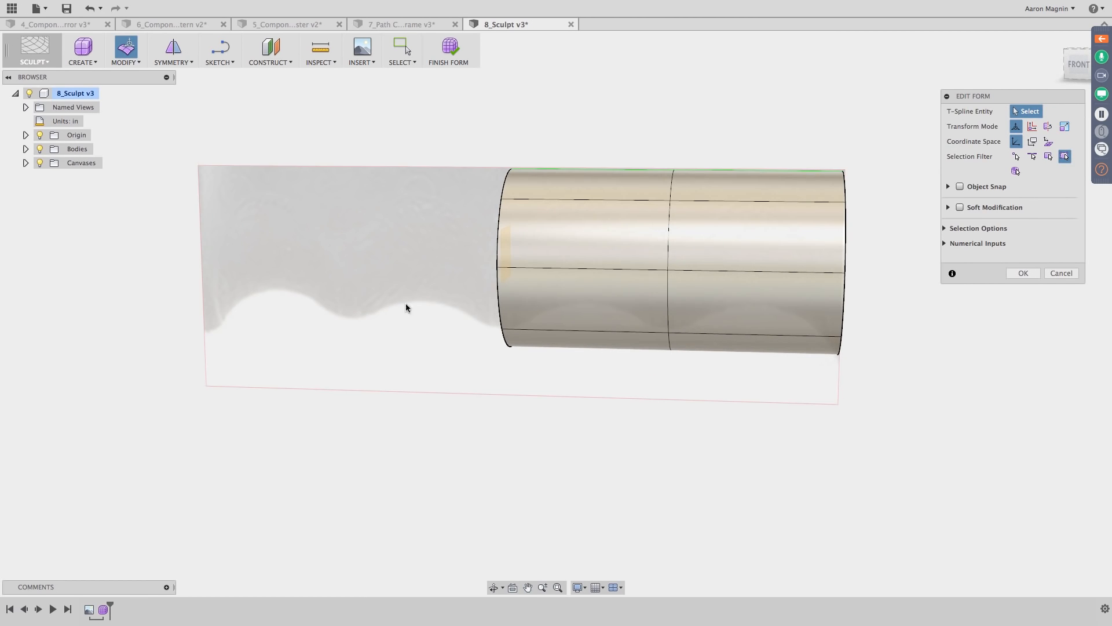
pyautogui.click(670, 345)
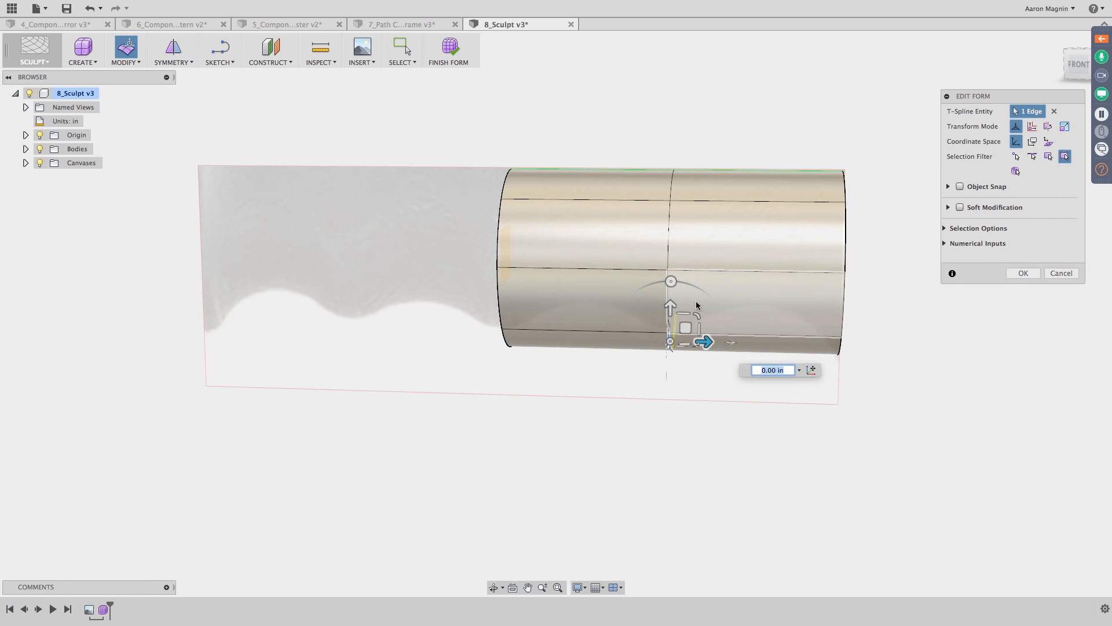
pyautogui.moveTo(671, 307); pyautogui.dragTo(676, 198)
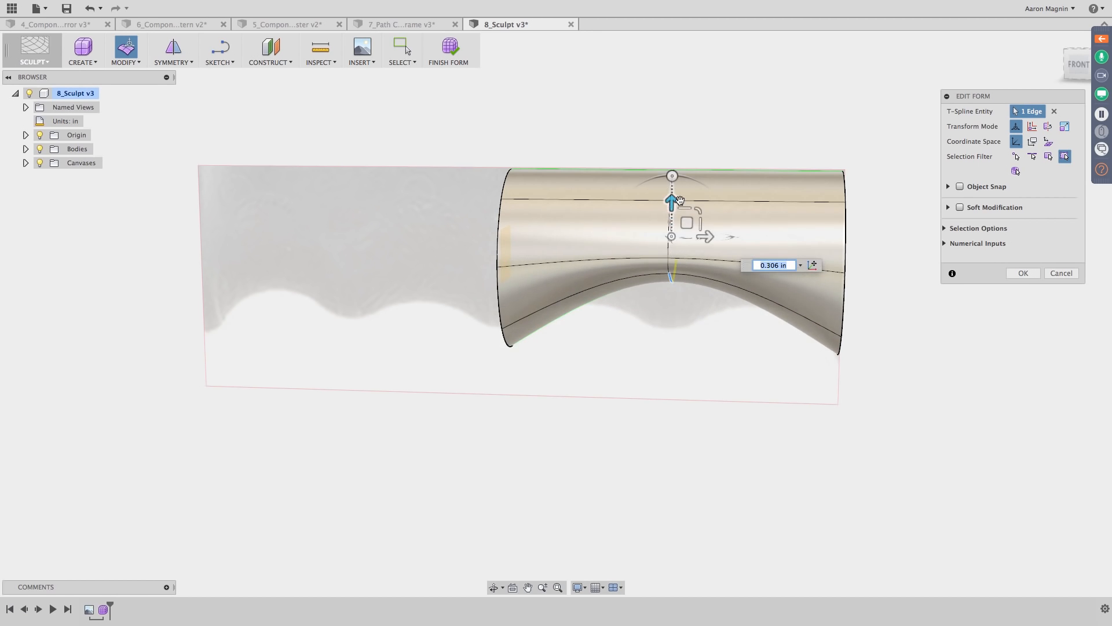
pyautogui.press('super+z')
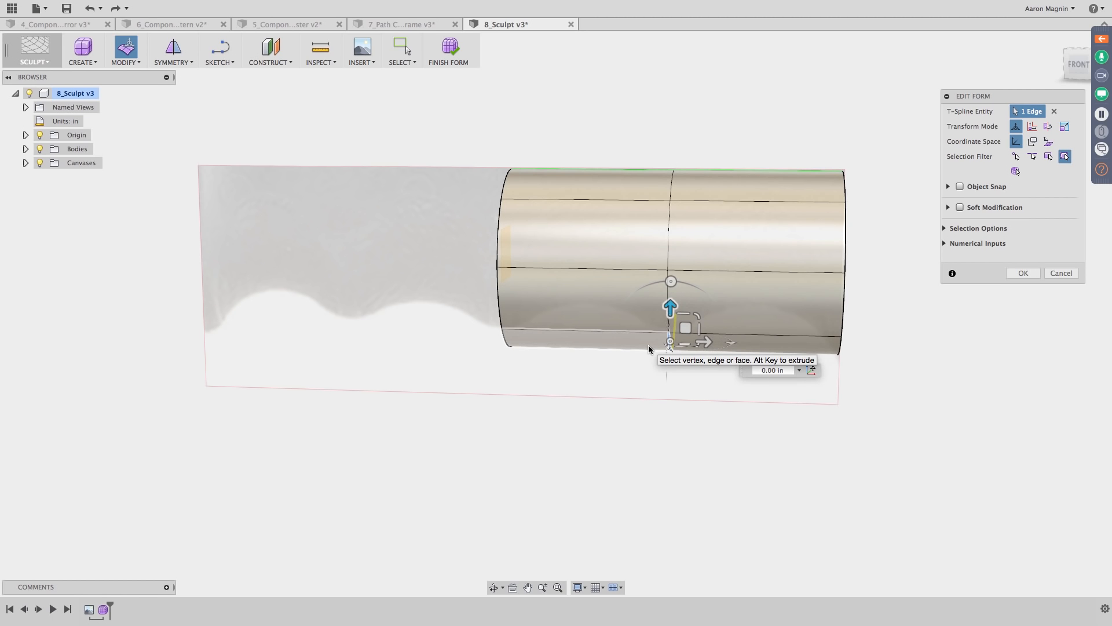
pyautogui.click(665, 465)
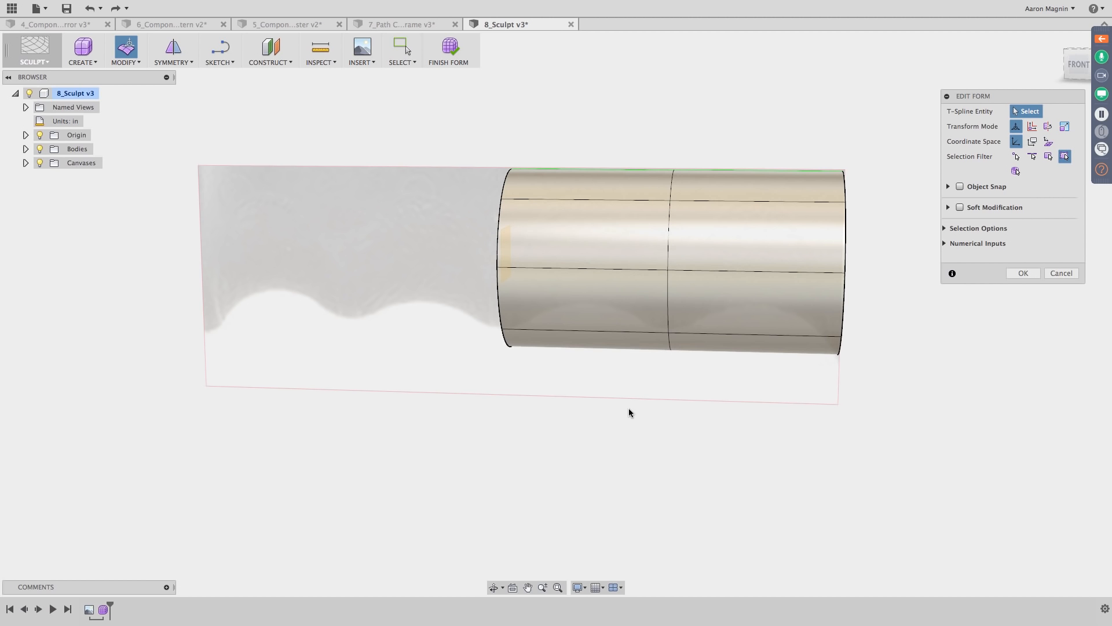
pyautogui.keyDown('shift'); pyautogui.moveTo(629, 413); pyautogui.dragTo(565, 402, button='middle'); pyautogui.keyUp('shift')
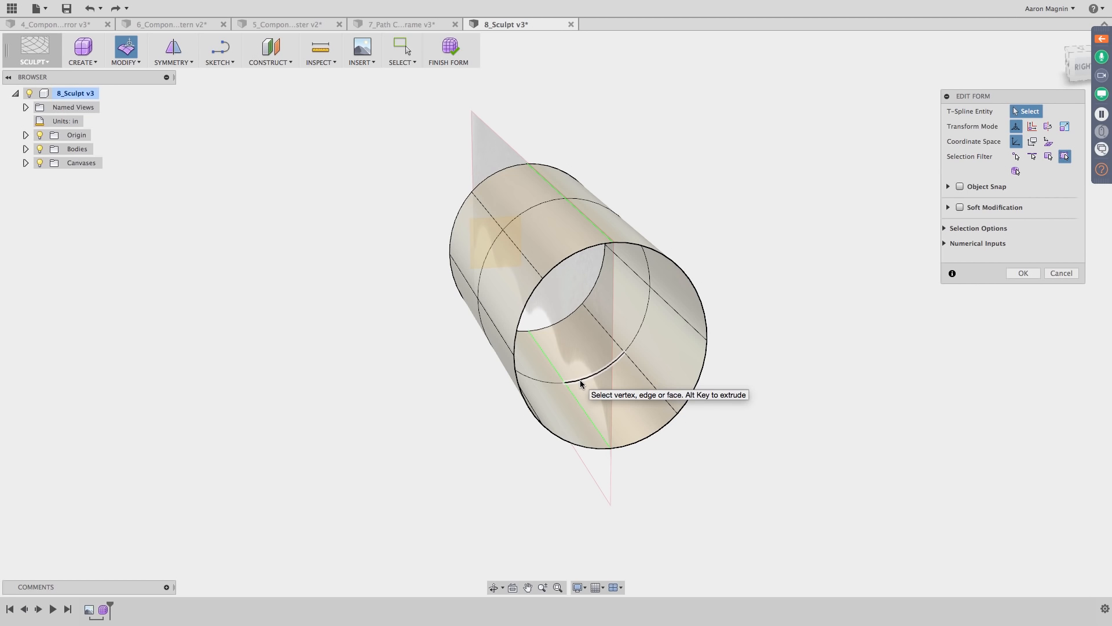
pyautogui.click(581, 383)
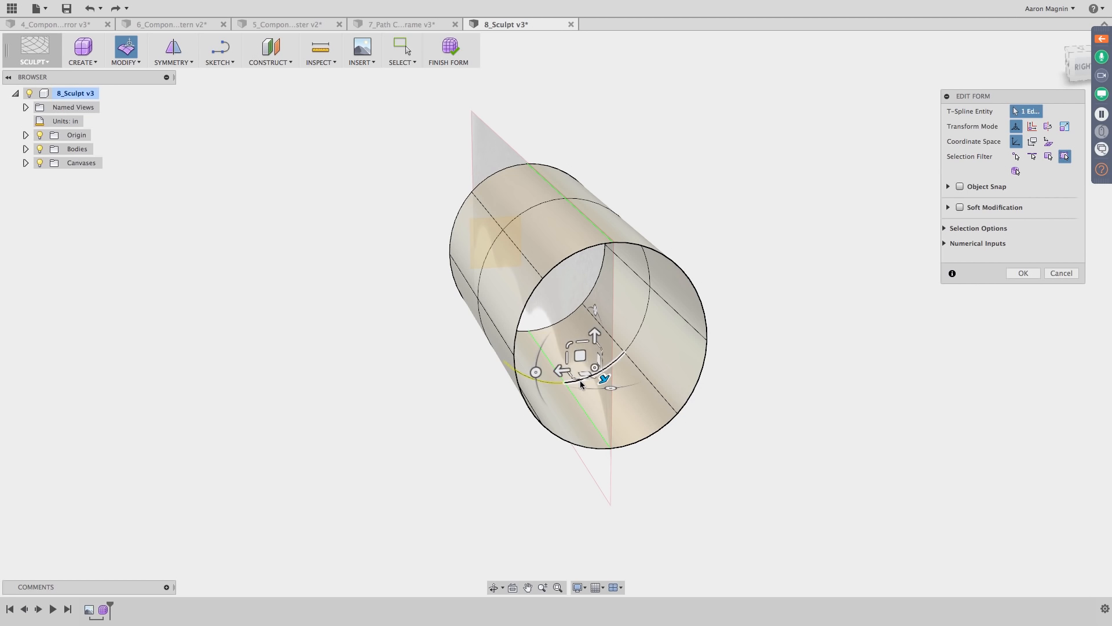
pyautogui.click(1061, 273)
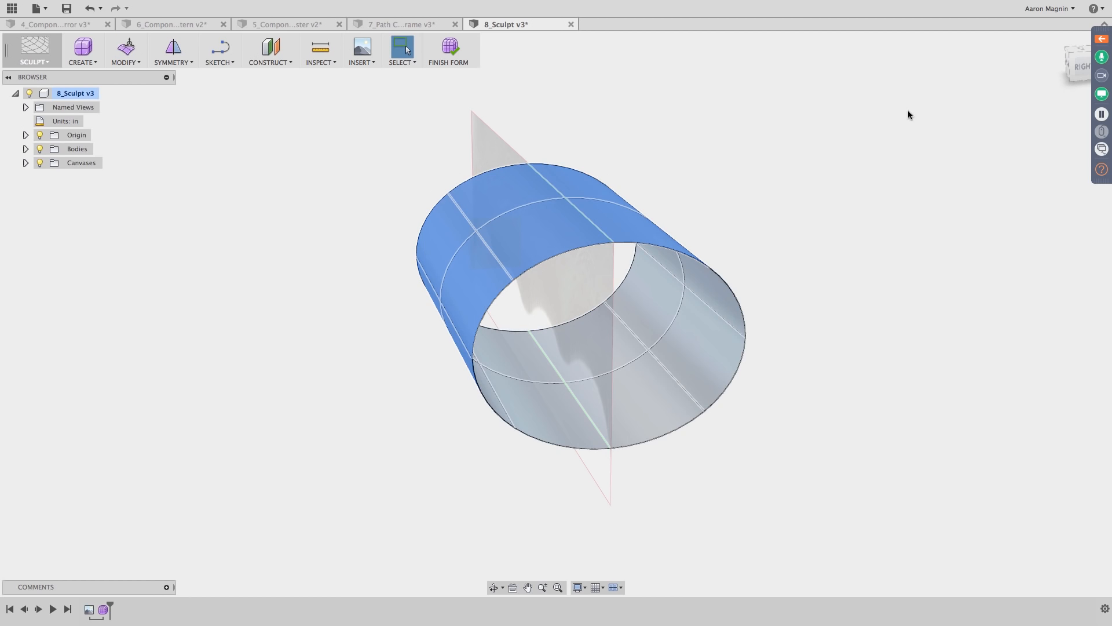
# Step: Narrow the whole cylinder to about half its width by scaling all its faces with Edit Form
pyautogui.click(834, 296)
pyautogui.keyDown('shift'); pyautogui.moveTo(708, 322); pyautogui.dragTo(747, 320, button='middle'); pyautogui.keyUp('shift')
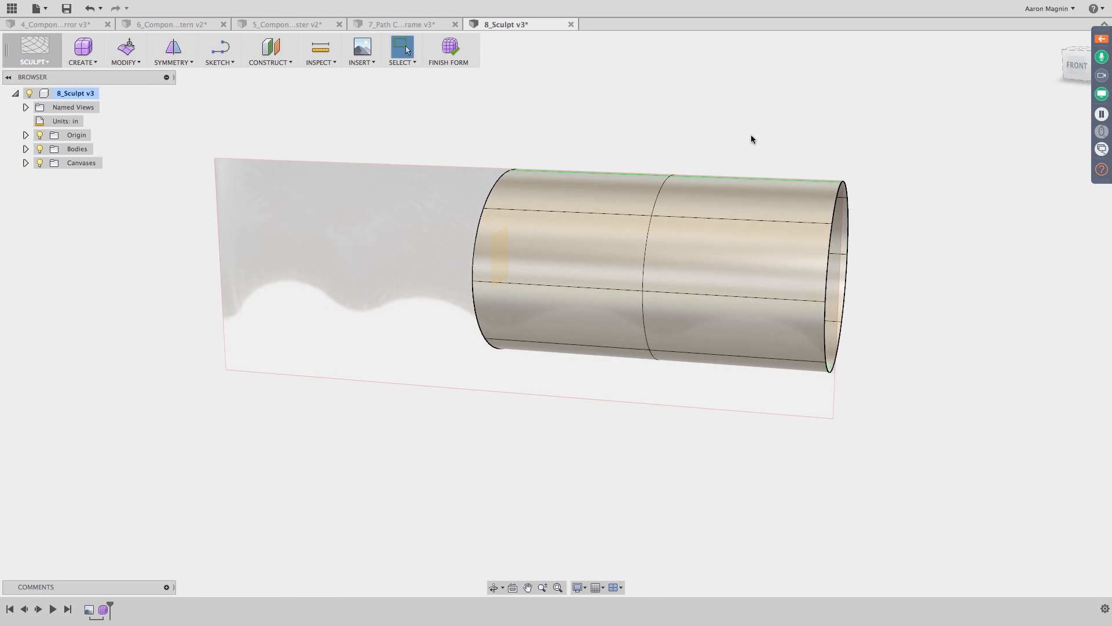
pyautogui.moveTo(751, 135); pyautogui.dragTo(826, 86, button='right')
pyautogui.click(728, 258)
pyautogui.keyDown('shift'); pyautogui.moveTo(729, 258); pyautogui.dragTo(546, 278, button='middle'); pyautogui.keyUp('shift')
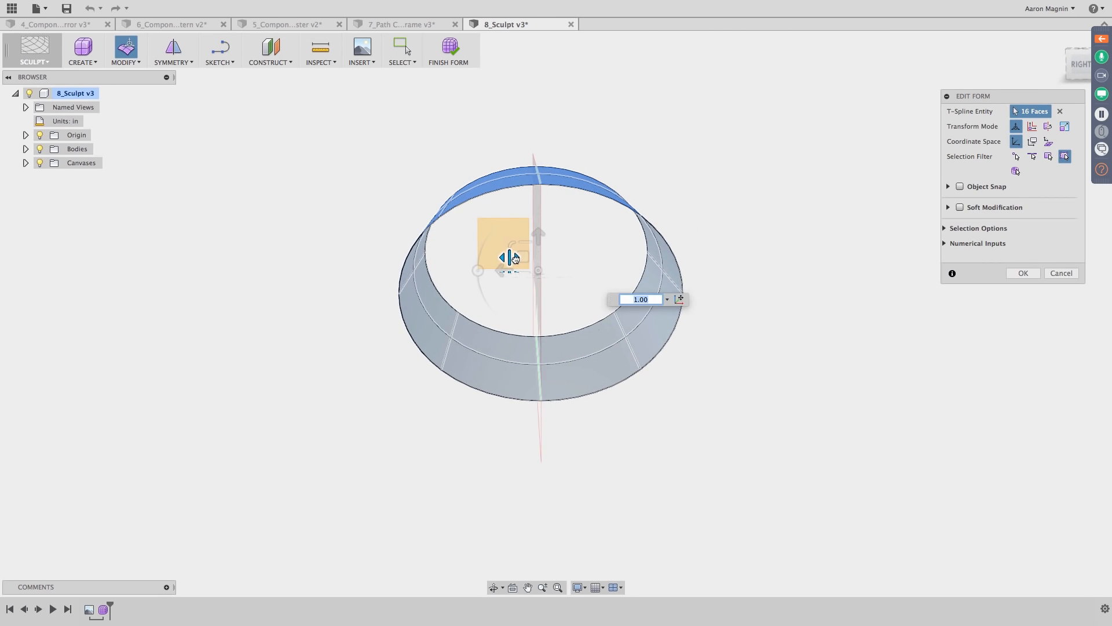
pyautogui.moveTo(509, 255); pyautogui.dragTo(532, 260)
pyautogui.moveTo(372, 241); pyautogui.dragTo(433, 240, button='right')
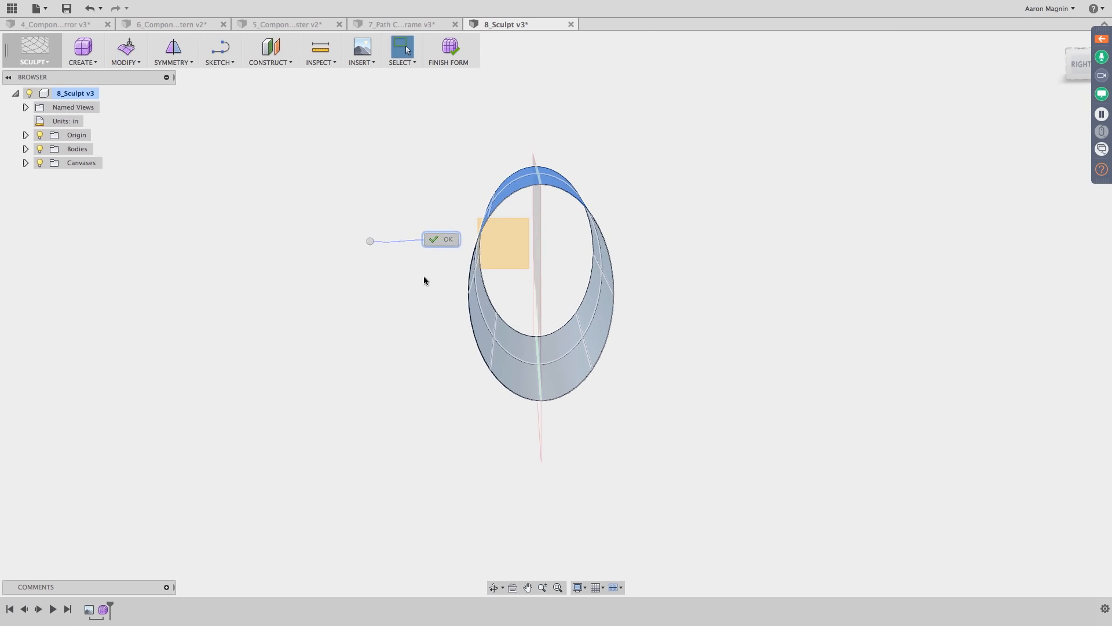
# Step: Insert edges on both sides of the cylinder's bottom middle edge in Simple mode, with insert location 0.50
pyautogui.keyDown('shift'); pyautogui.moveTo(423, 275); pyautogui.dragTo(497, 356, button='middle'); pyautogui.keyUp('shift')
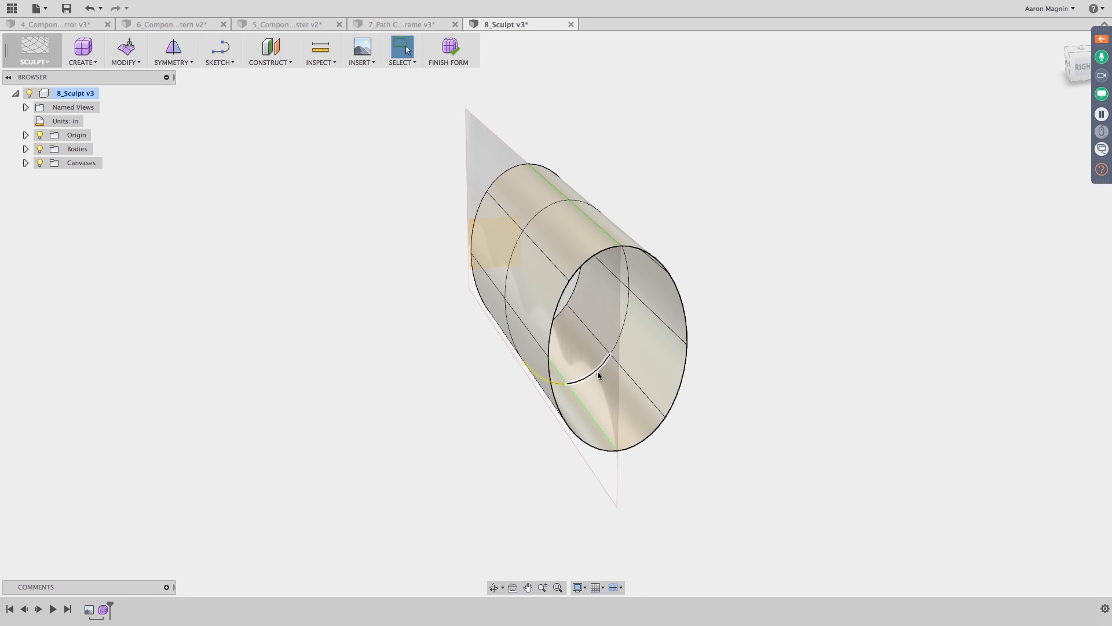
pyautogui.rightClick(598, 375)
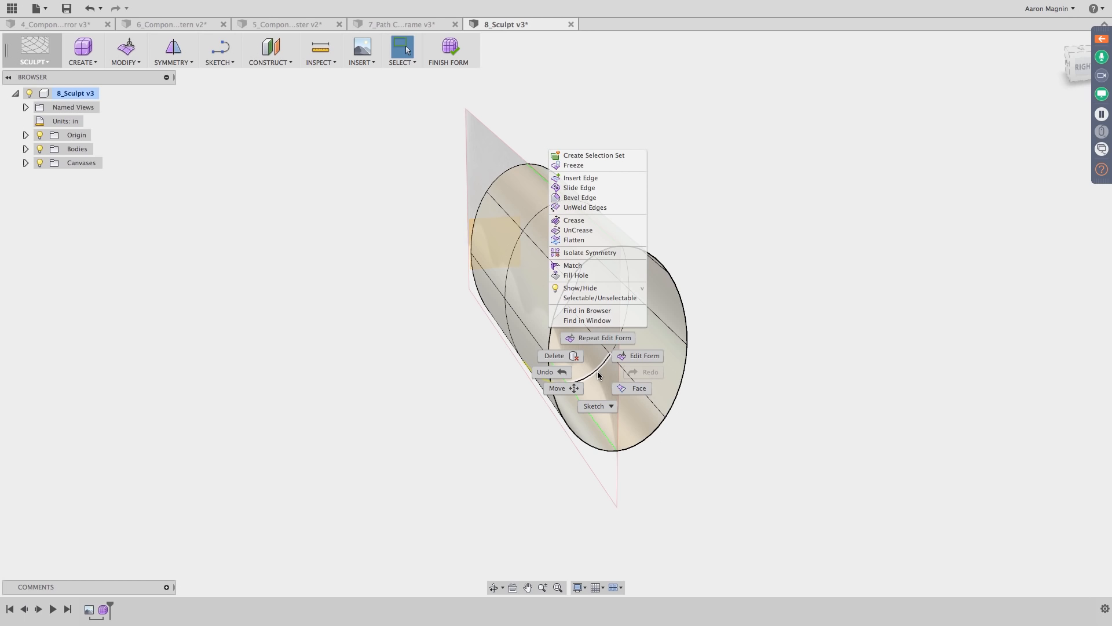
pyautogui.click(588, 180)
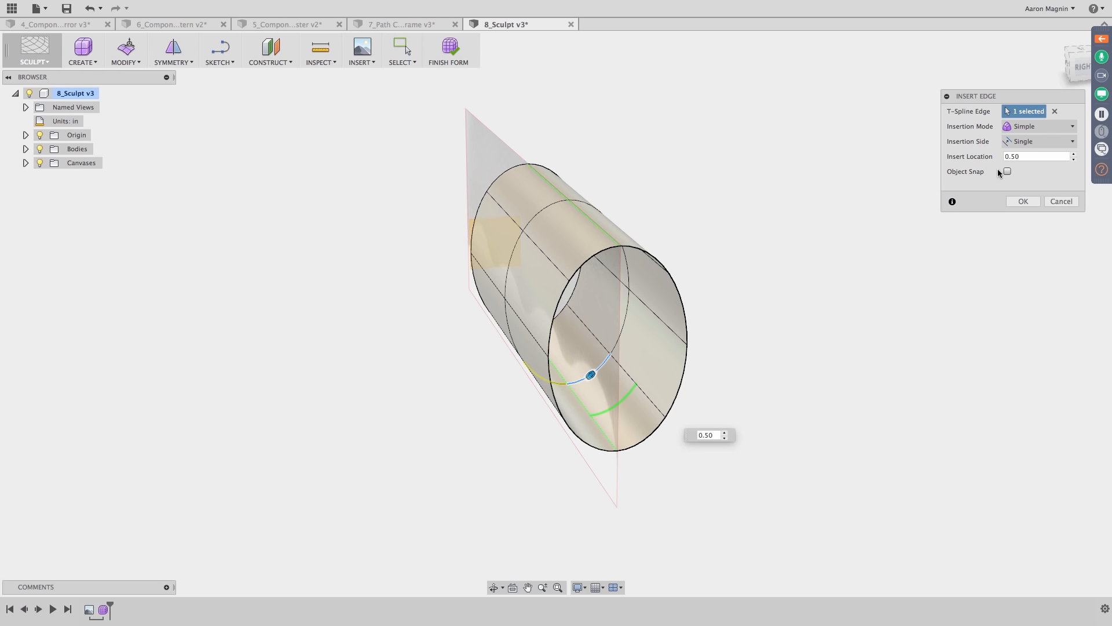
pyautogui.click(1036, 142)
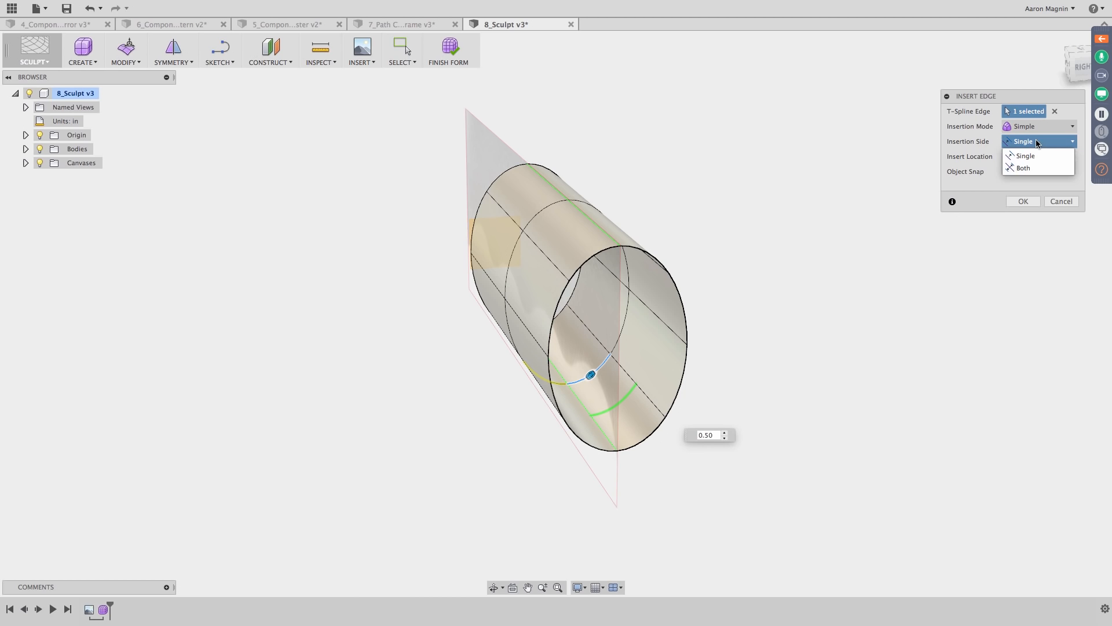
pyautogui.click(1029, 168)
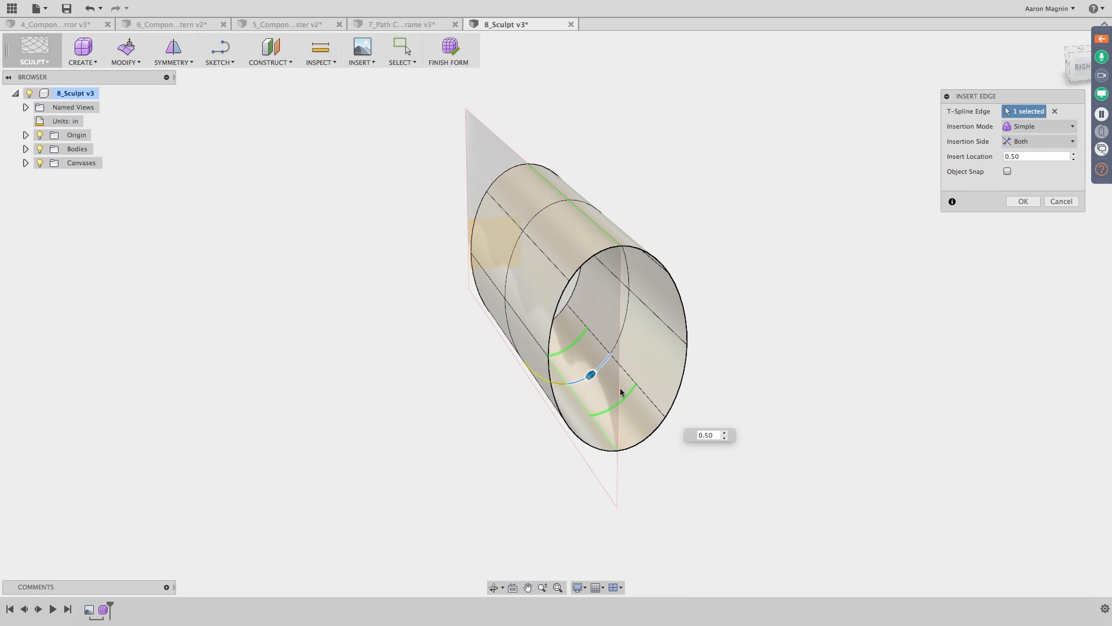
pyautogui.click(1023, 201)
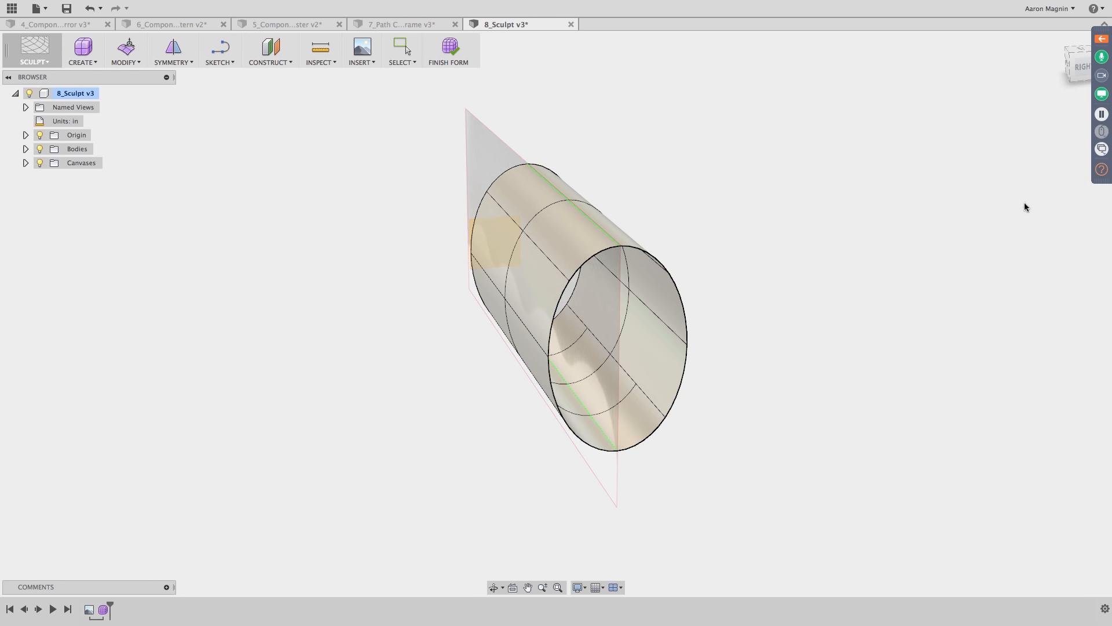
# Step: Raise the two inserted bottom edges together about 0.181 in with Edit Form to shape the finger grooves
pyautogui.keyDown('shift'); pyautogui.moveTo(558, 373); pyautogui.dragTo(635, 345, button='middle'); pyautogui.keyUp('shift')
pyautogui.click(596, 328)
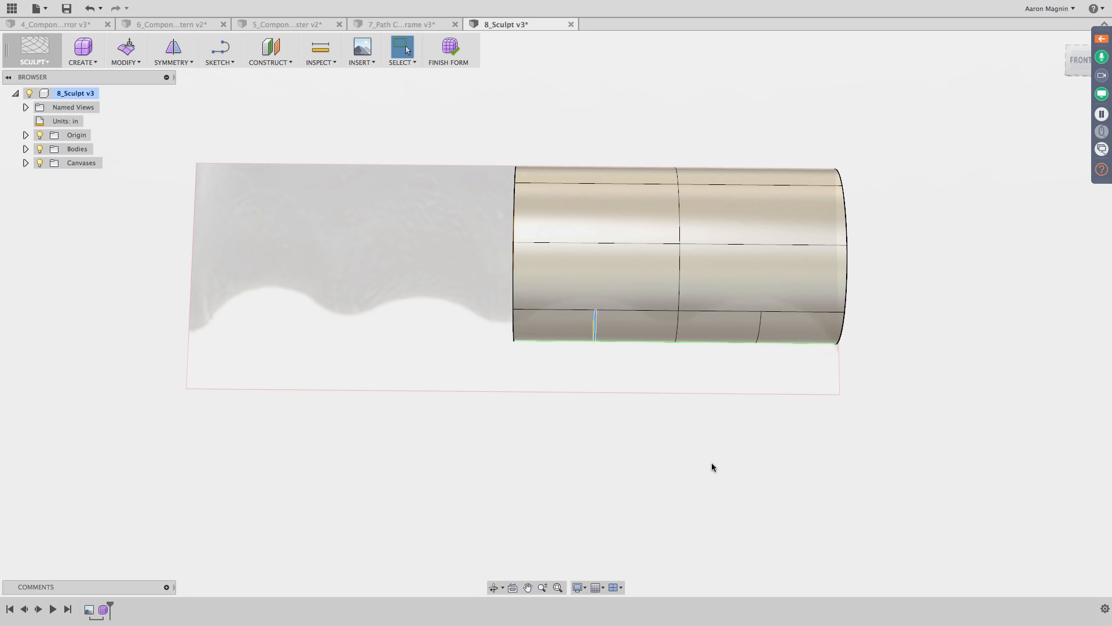
pyautogui.moveTo(711, 462); pyautogui.dragTo(782, 416, button='right')
pyautogui.keyDown('shift'); pyautogui.click(760, 327); pyautogui.keyUp('shift')
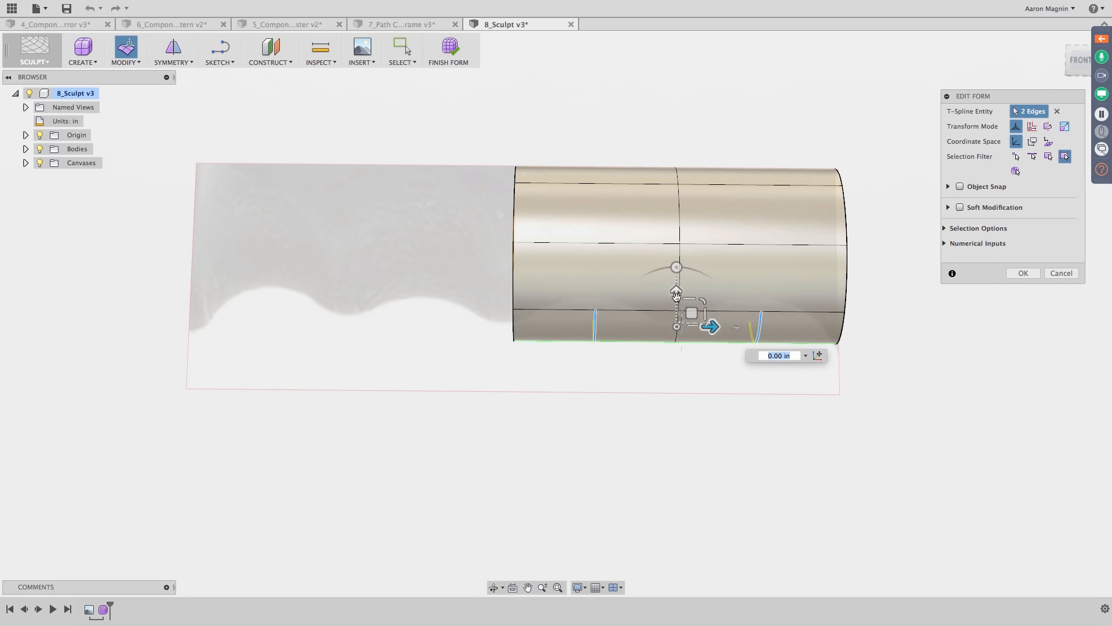
pyautogui.moveTo(676, 305); pyautogui.dragTo(679, 234)
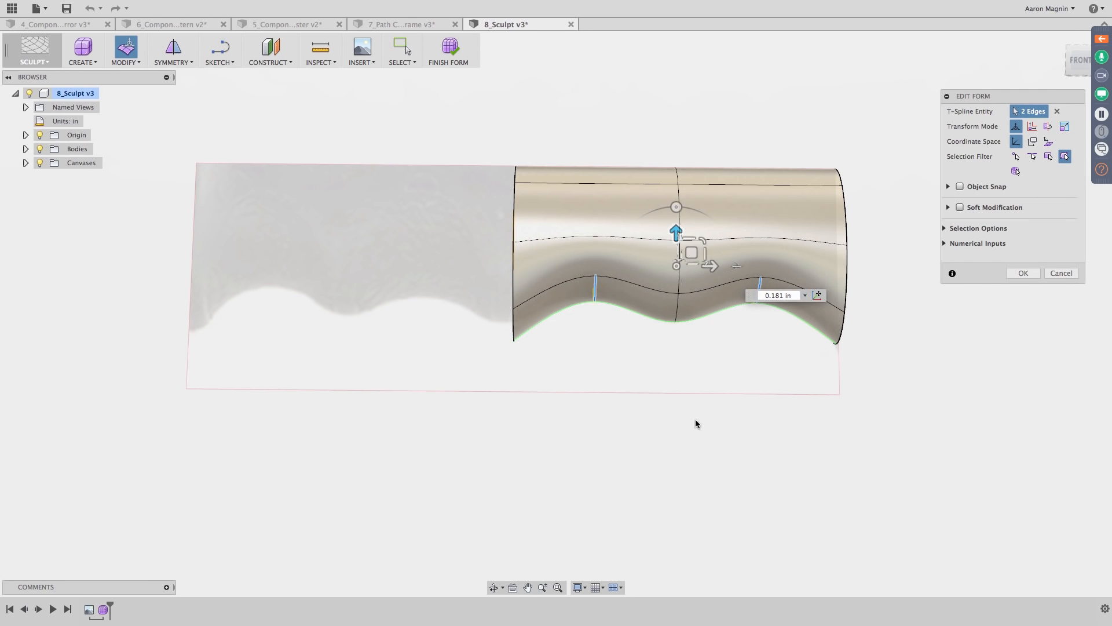
pyautogui.keyDown('shift'); pyautogui.moveTo(695, 420); pyautogui.dragTo(691, 431, button='middle'); pyautogui.keyUp('shift')
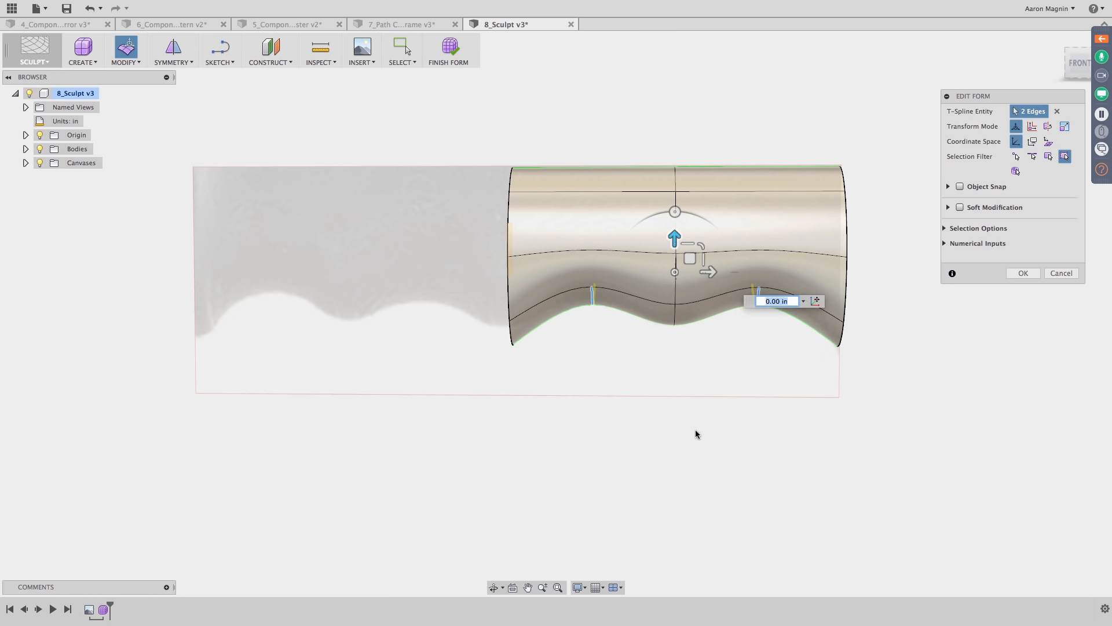
pyautogui.click(1023, 273)
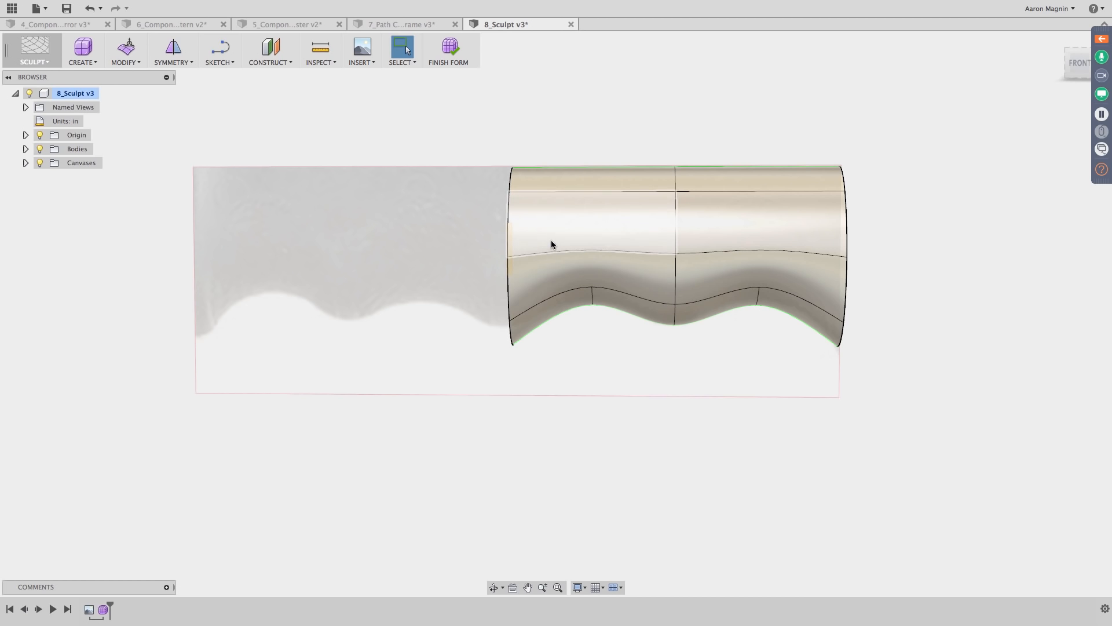
pyautogui.scroll(-3, 582, 253)
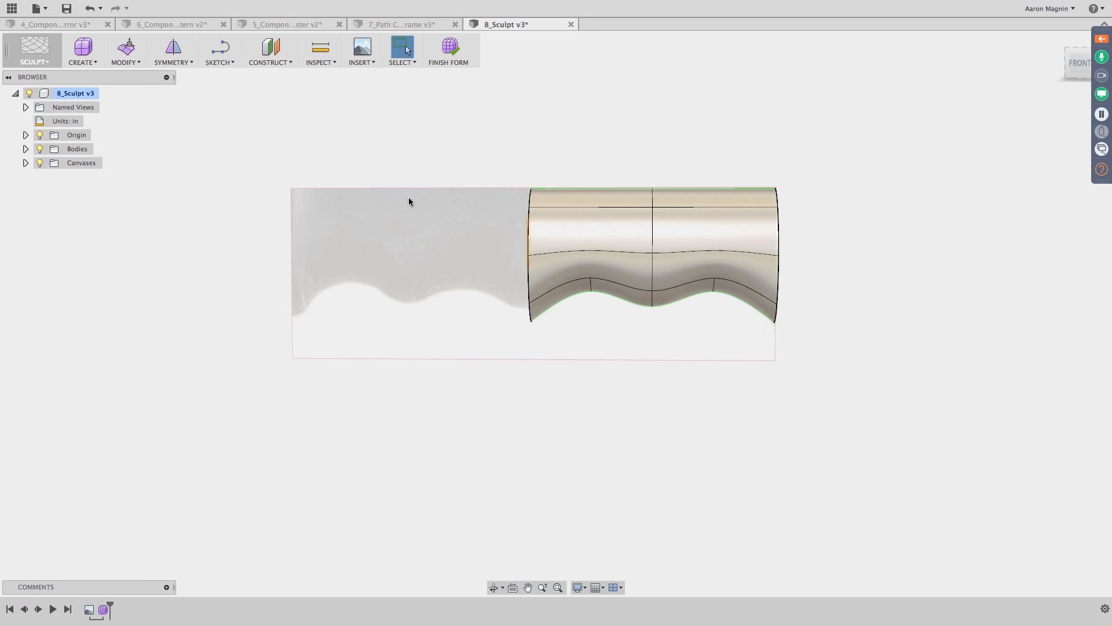
pyautogui.click(183, 64)
pyautogui.keyDown('shift'); pyautogui.moveTo(598, 174); pyautogui.dragTo(586, 273, button='middle'); pyautogui.keyUp('shift')
pyautogui.press('Escape')
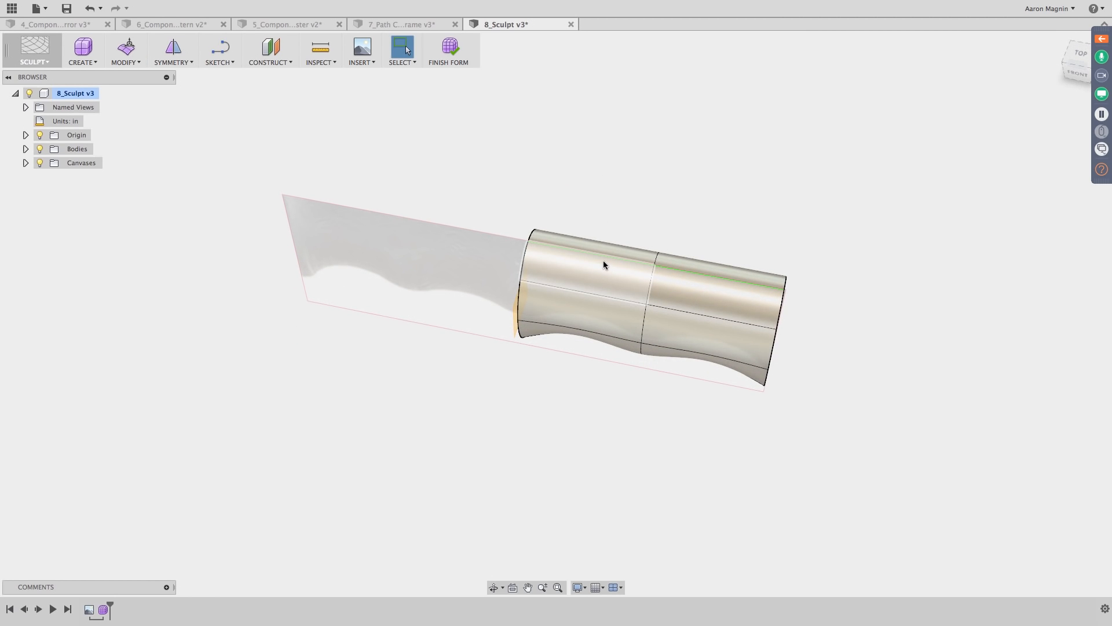
pyautogui.moveTo(603, 263)
pyautogui.keyDown('shift'); pyautogui.mouseDown(button='middle')
pyautogui.moveTo(579, 293)
pyautogui.moveTo(592, 256)
pyautogui.mouseUp(button='middle'); pyautogui.keyUp('shift')
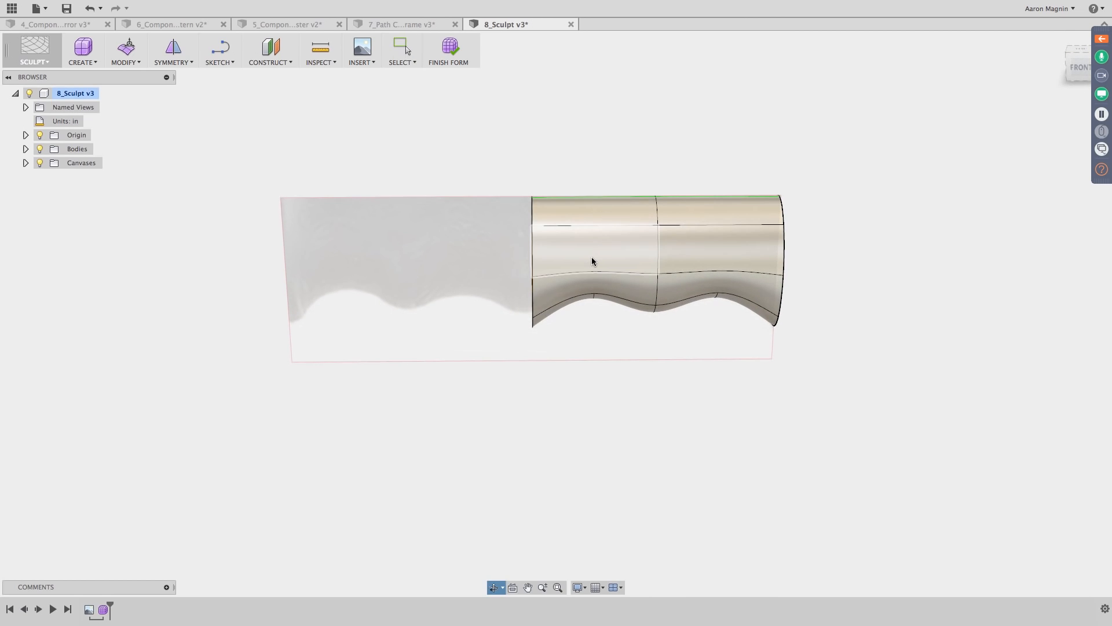
pyautogui.press('Escape')
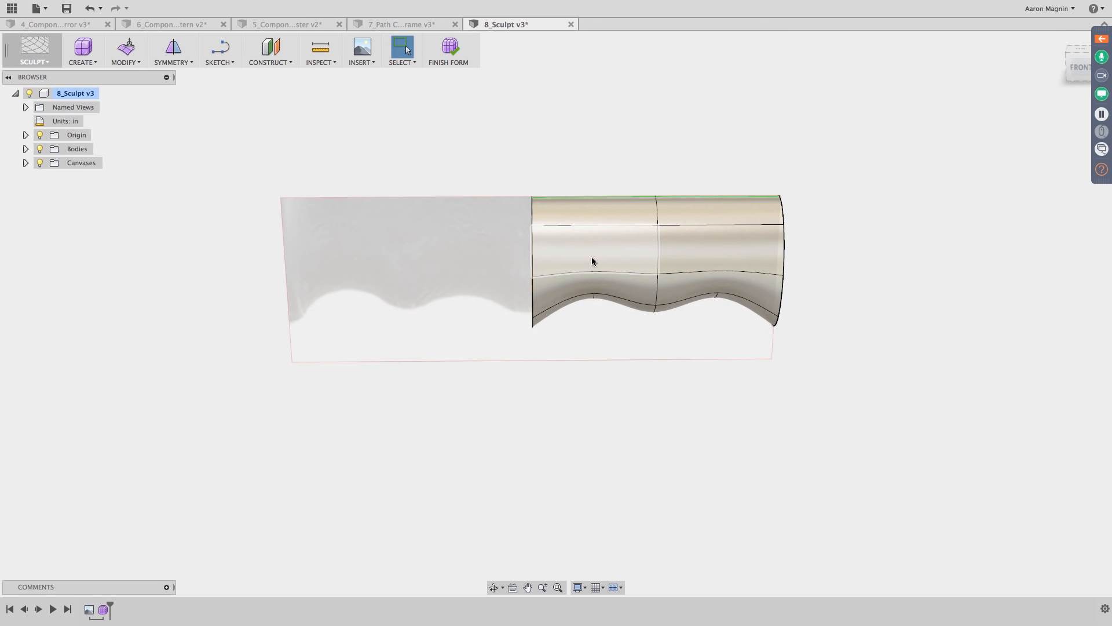
# Step: Mirror-duplicate the grip half across the YZ origin plane with Weld enabled and a weld tolerance of 3.937E-04 in
pyautogui.click(191, 63)
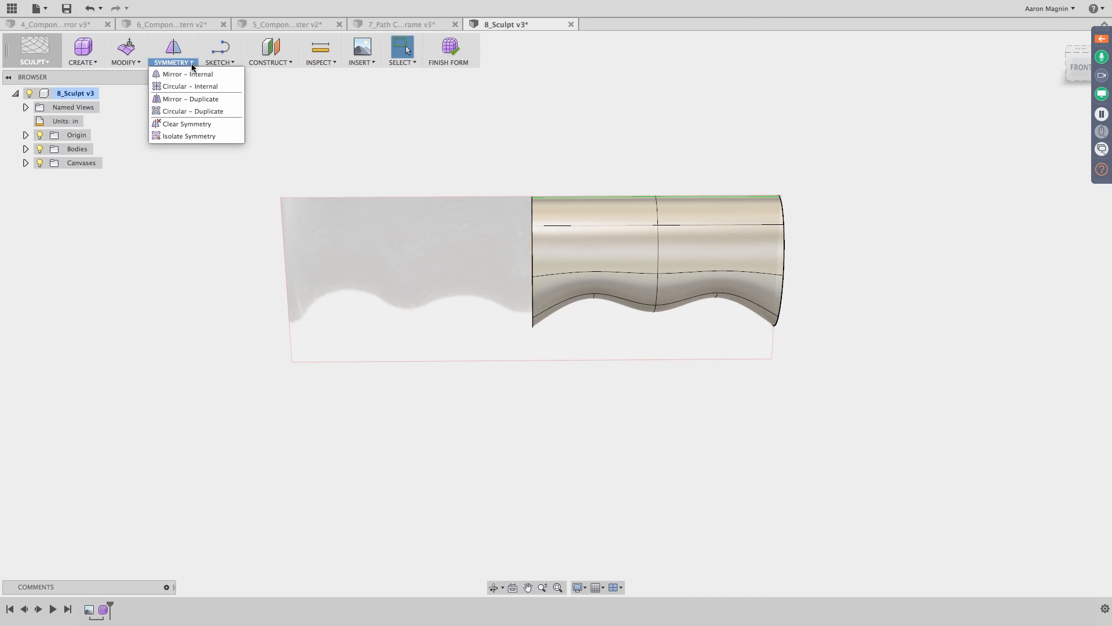
pyautogui.click(194, 99)
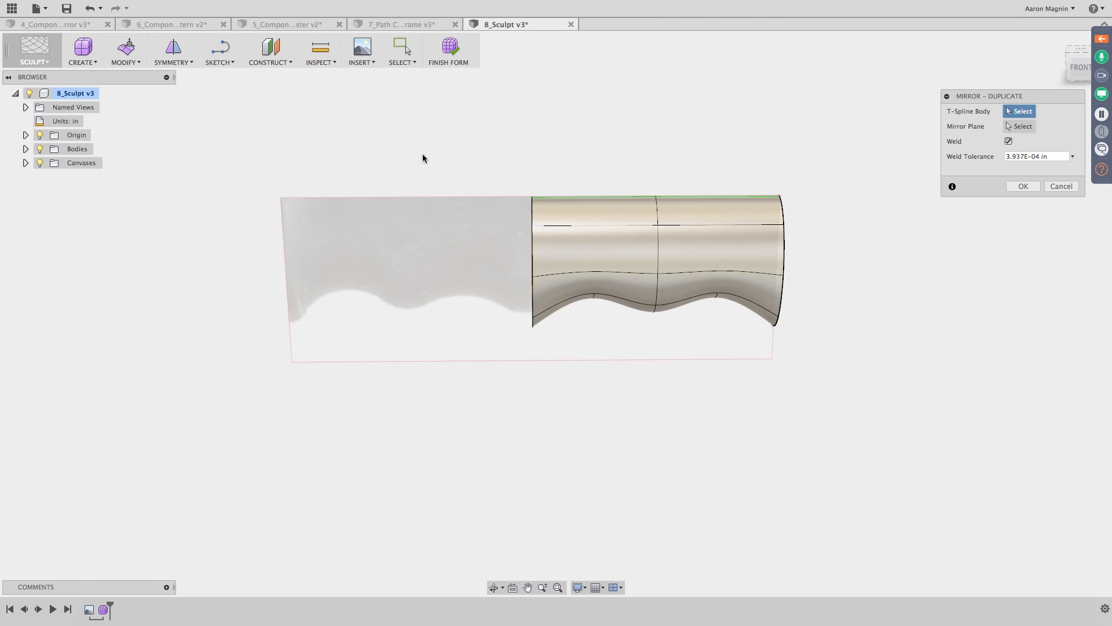
pyautogui.click(609, 240)
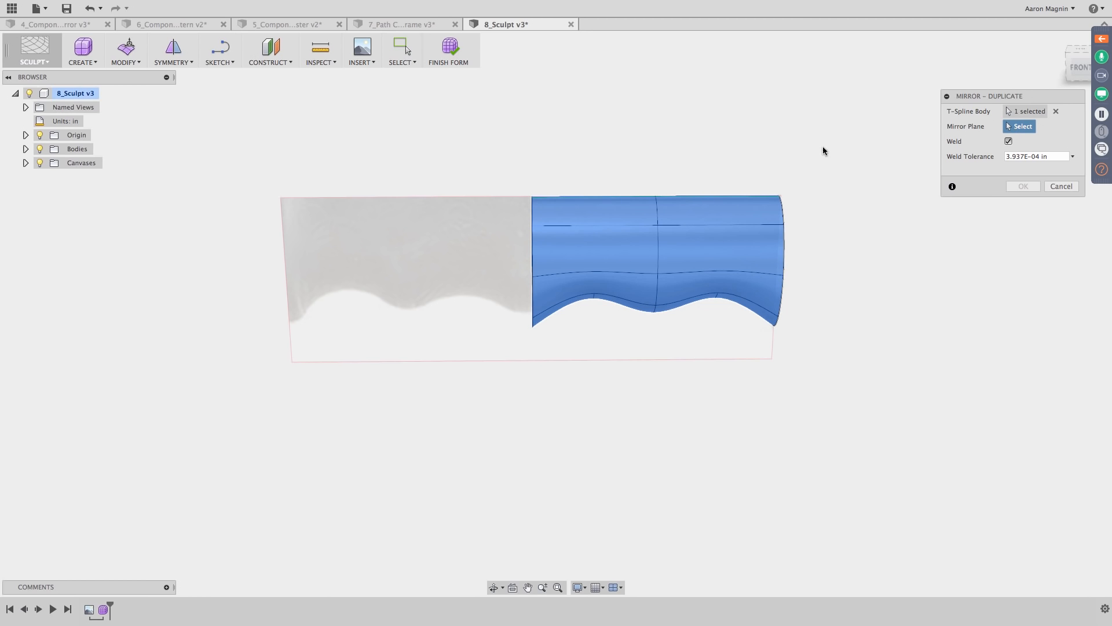
pyautogui.click(25, 135)
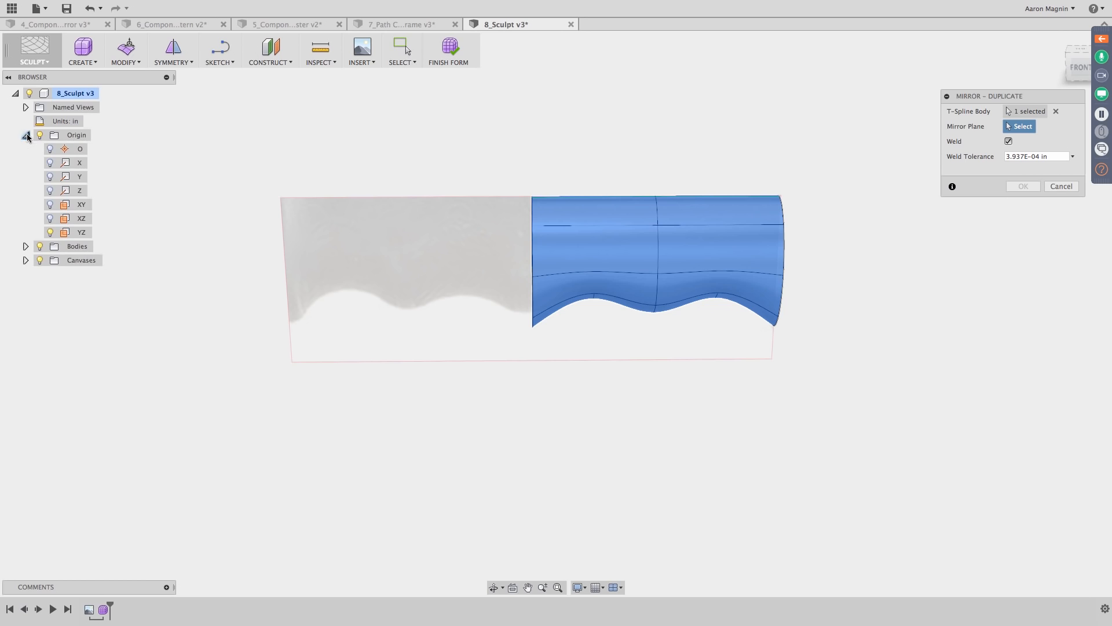
pyautogui.click(84, 234)
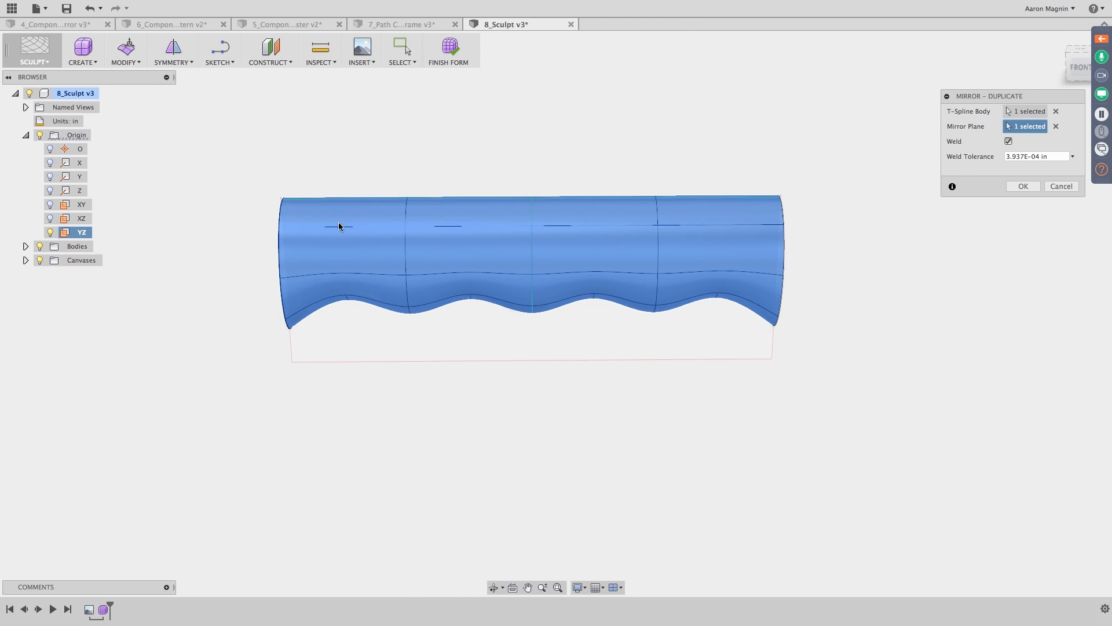
pyautogui.scroll(1, 510, 307)
pyautogui.scroll(2, 511, 307)
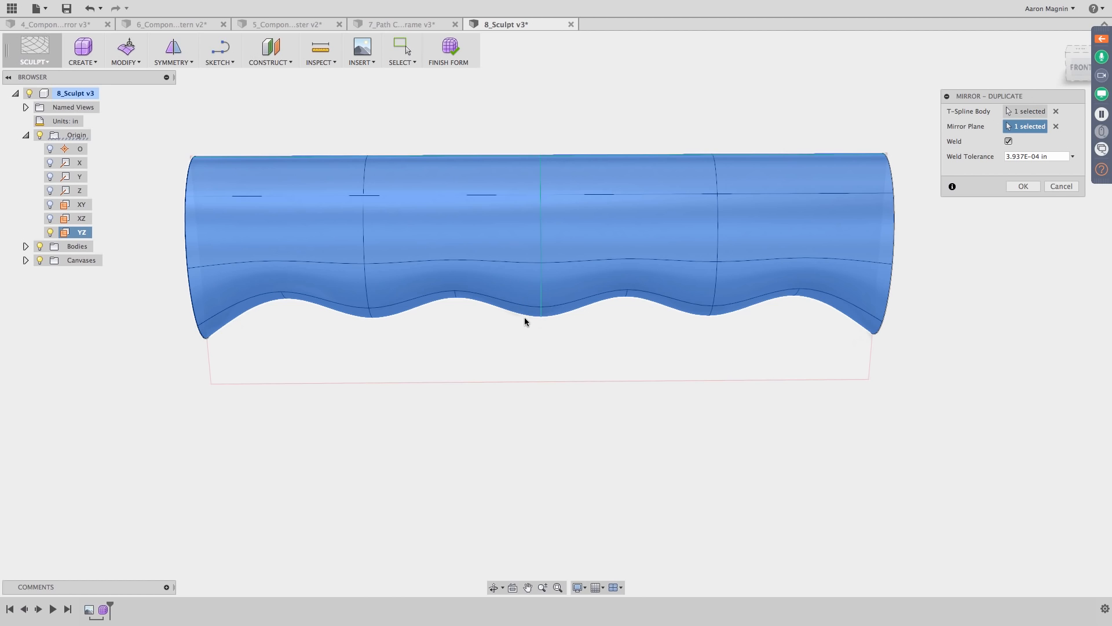
pyautogui.click(1056, 127)
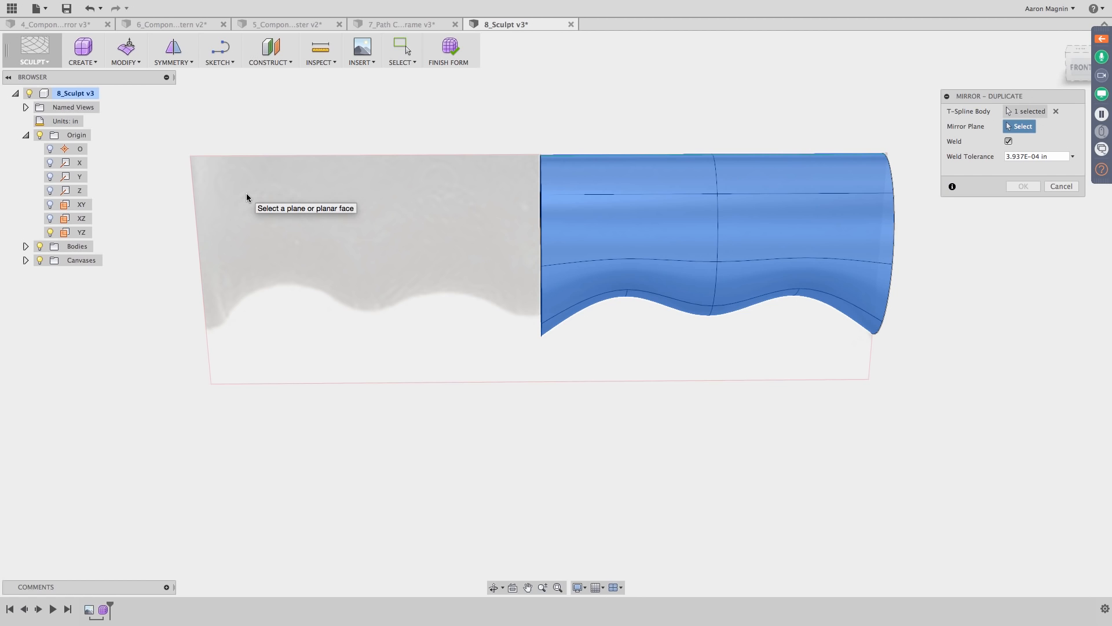
pyautogui.click(85, 231)
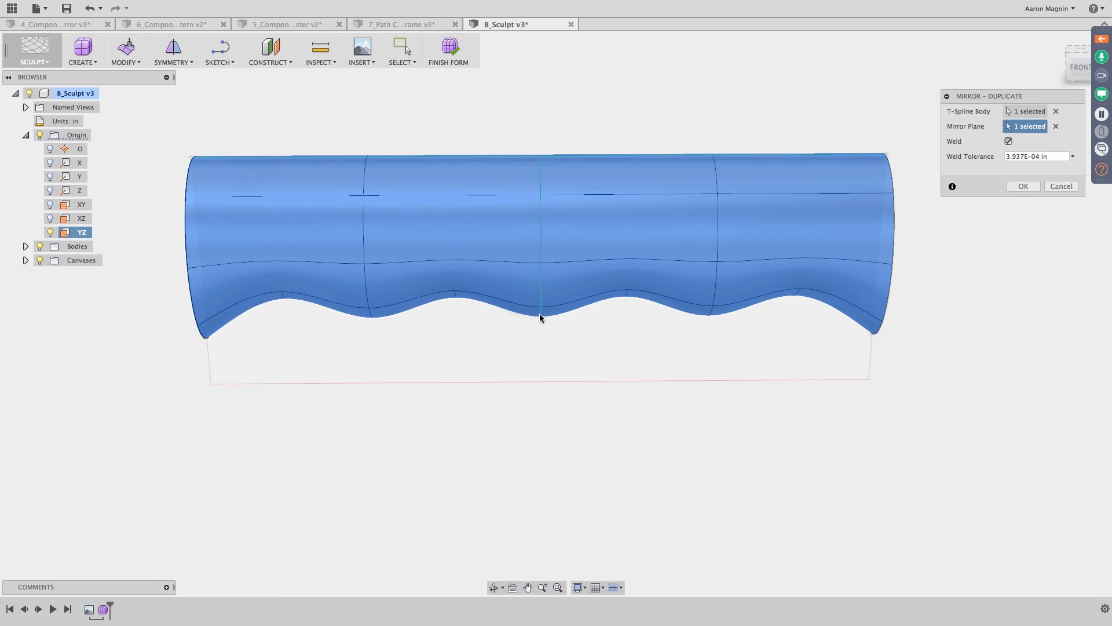
pyautogui.moveTo(546, 307)
pyautogui.keyDown('shift'); pyautogui.mouseDown(button='middle')
pyautogui.moveTo(558, 308)
pyautogui.moveTo(479, 268)
pyautogui.moveTo(466, 278)
pyautogui.mouseUp(button='middle'); pyautogui.keyUp('shift')
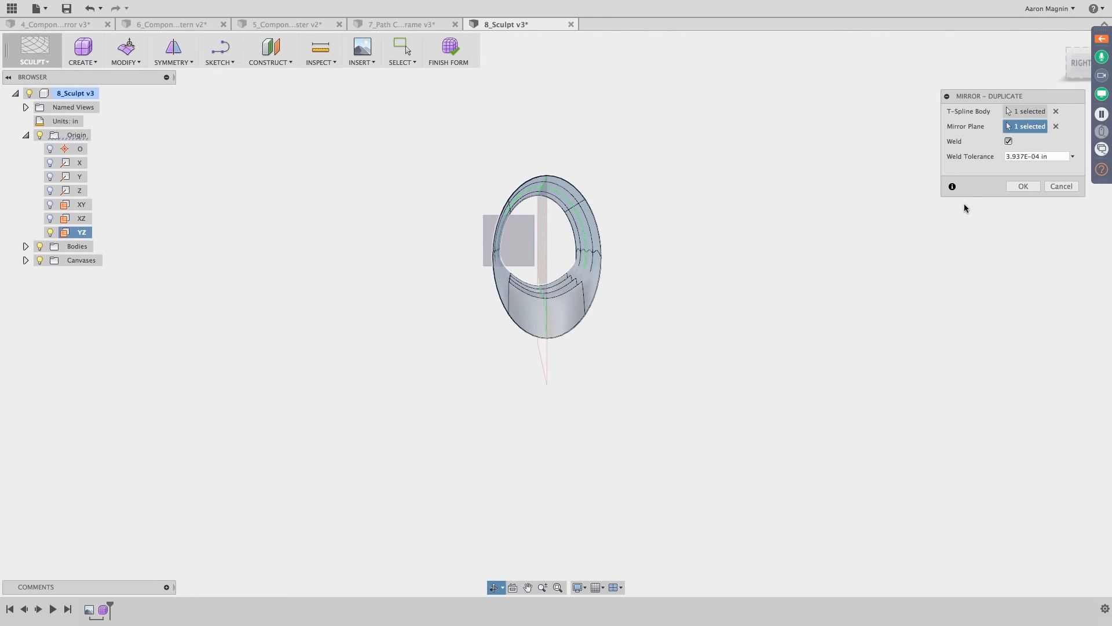
pyautogui.click(1040, 184)
pyautogui.press('F6')
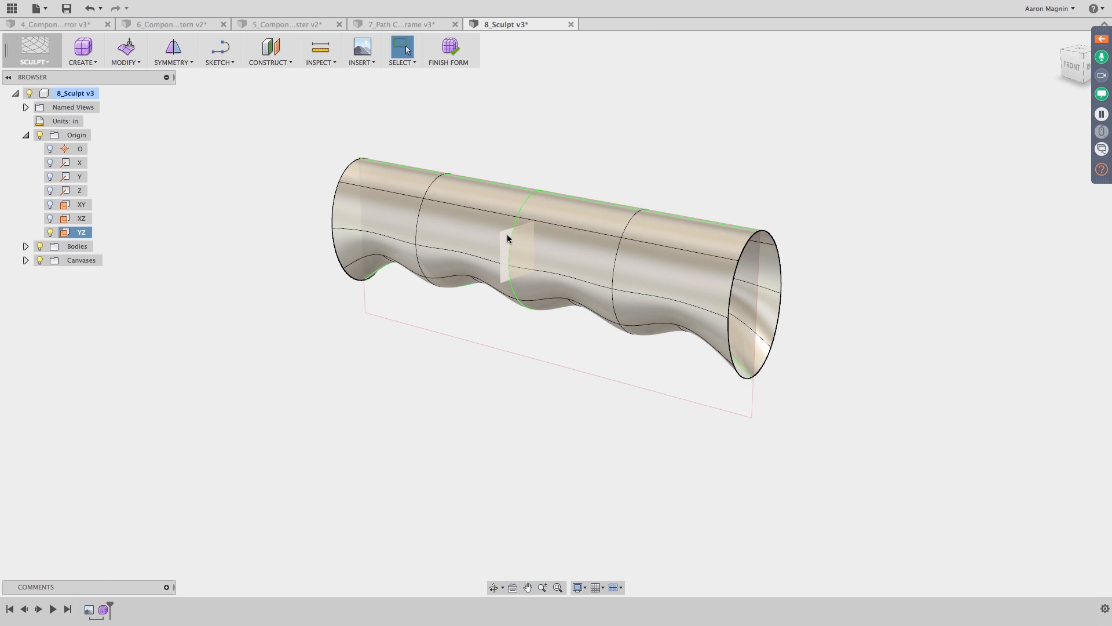
pyautogui.keyDown('shift'); pyautogui.moveTo(579, 260); pyautogui.dragTo(615, 262, button='middle'); pyautogui.keyUp('shift')
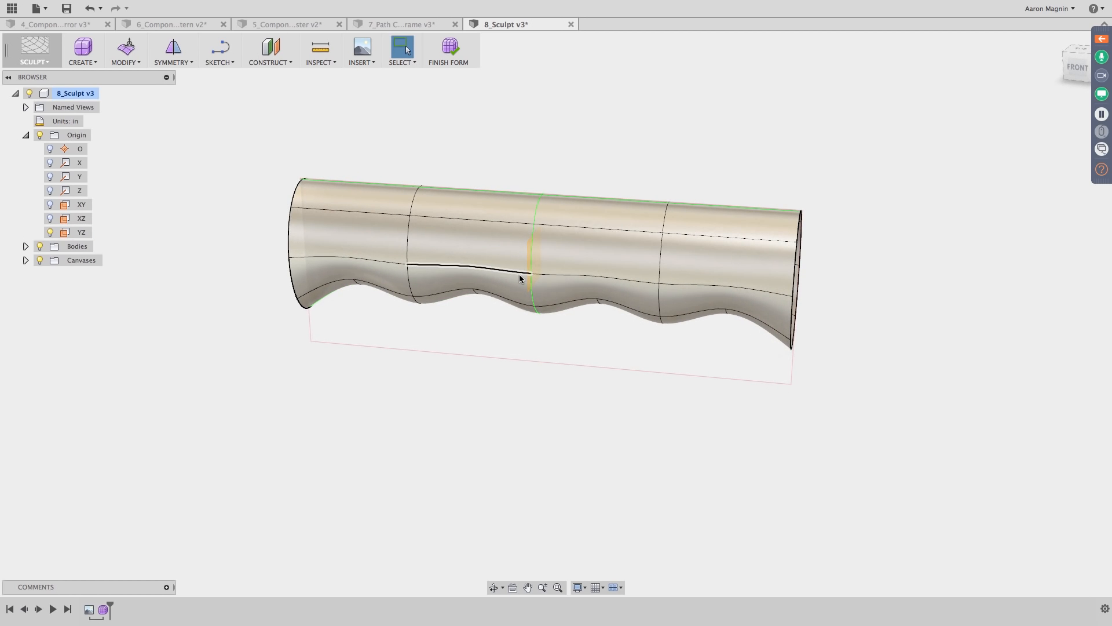
pyautogui.moveTo(522, 248)
pyautogui.keyDown('shift'); pyautogui.mouseDown(button='middle')
pyautogui.moveTo(529, 241)
pyautogui.moveTo(531, 261)
pyautogui.moveTo(525, 252)
pyautogui.mouseUp(button='middle'); pyautogui.keyUp('shift')
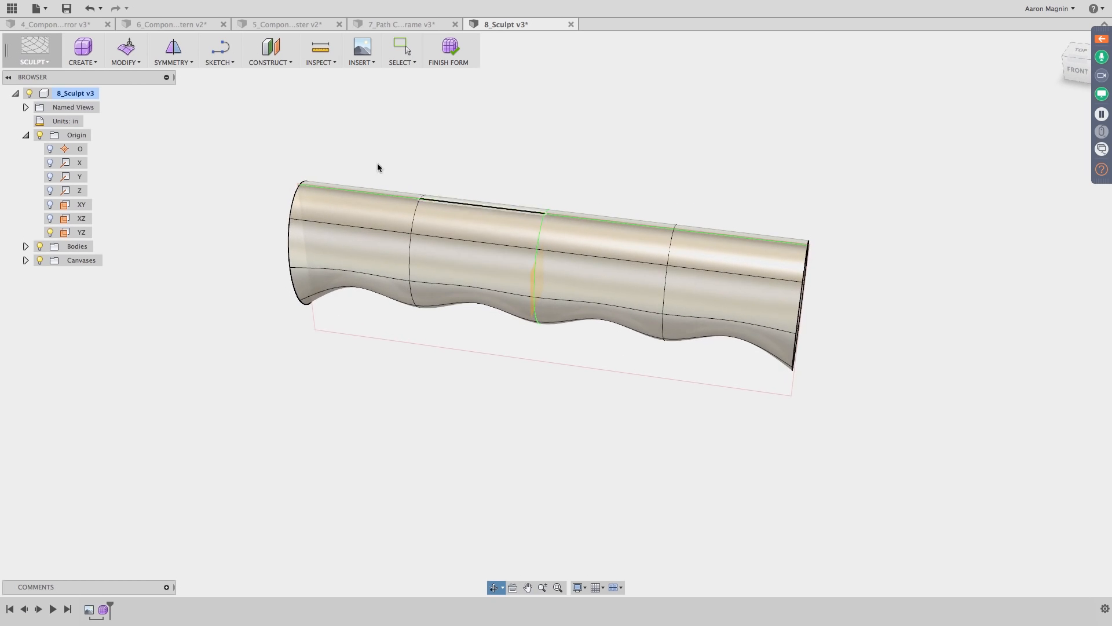
pyautogui.click(181, 63)
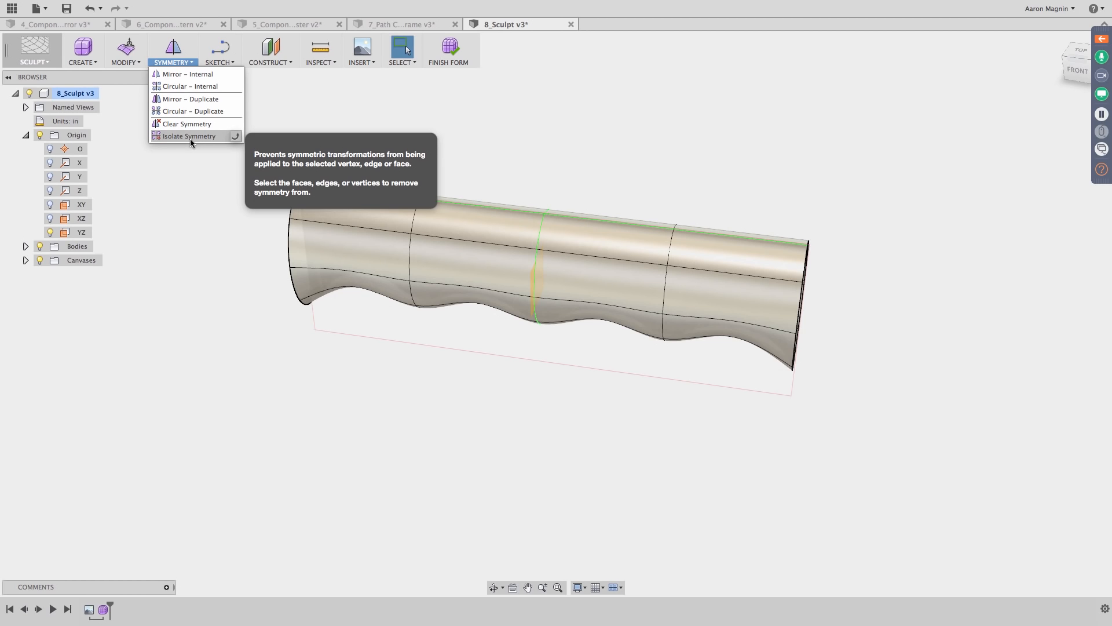
pyautogui.click(93, 62)
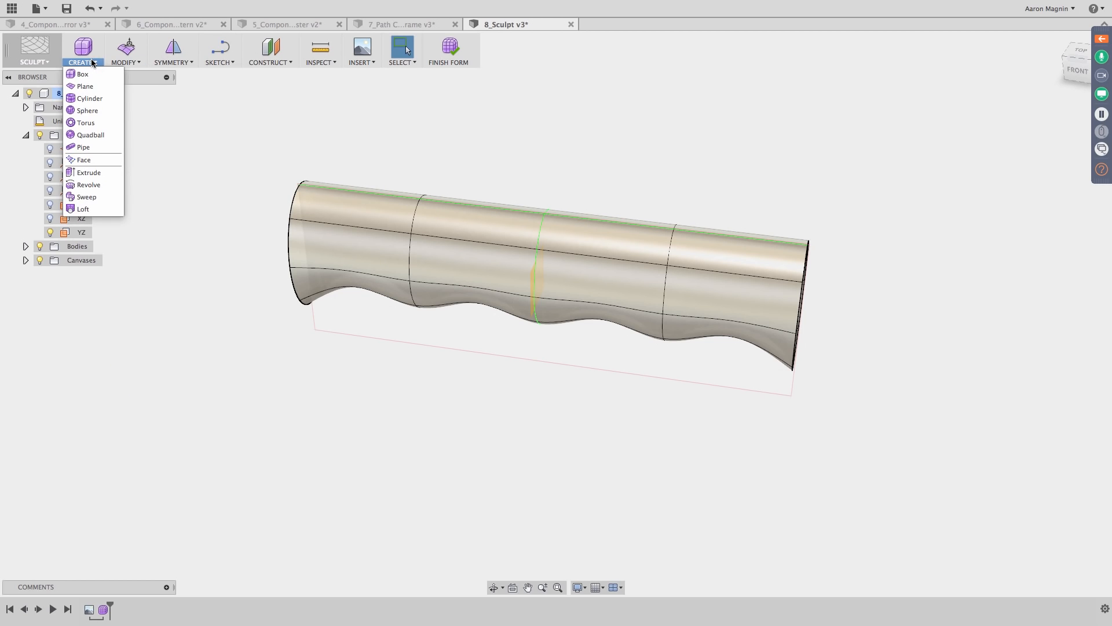
pyautogui.click(137, 62)
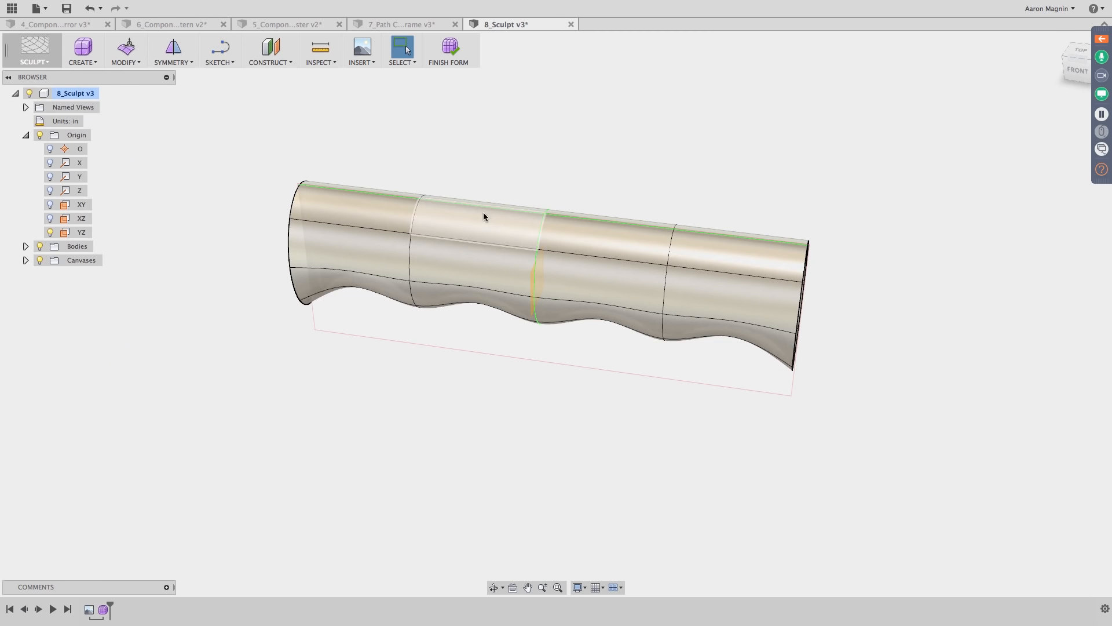
# Step: Clear all symmetry from the full grip body
pyautogui.click(189, 64)
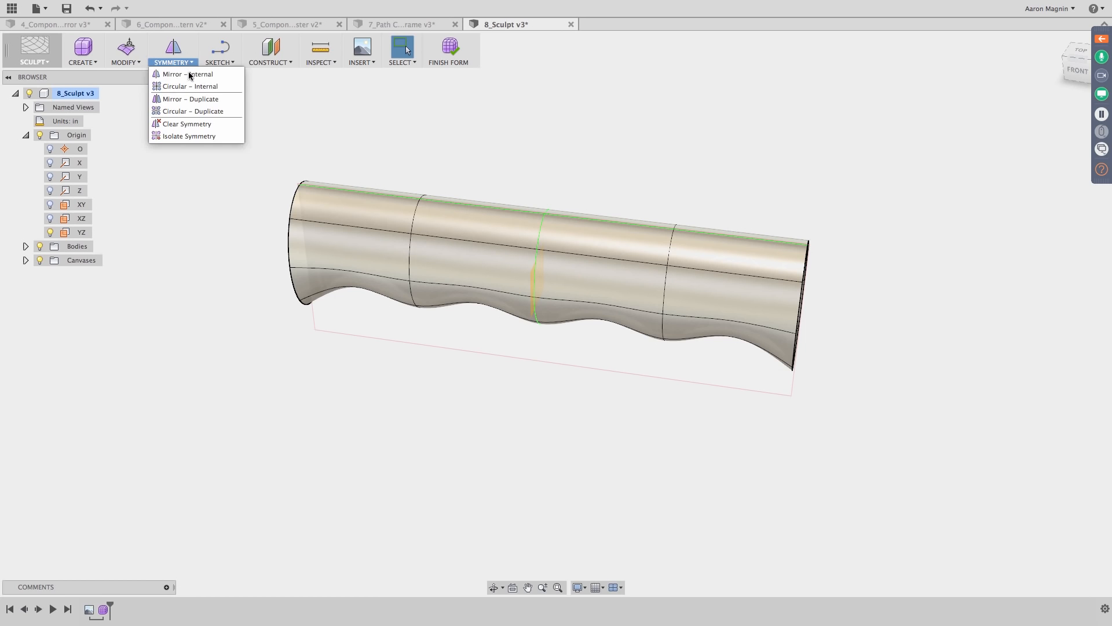
pyautogui.click(185, 124)
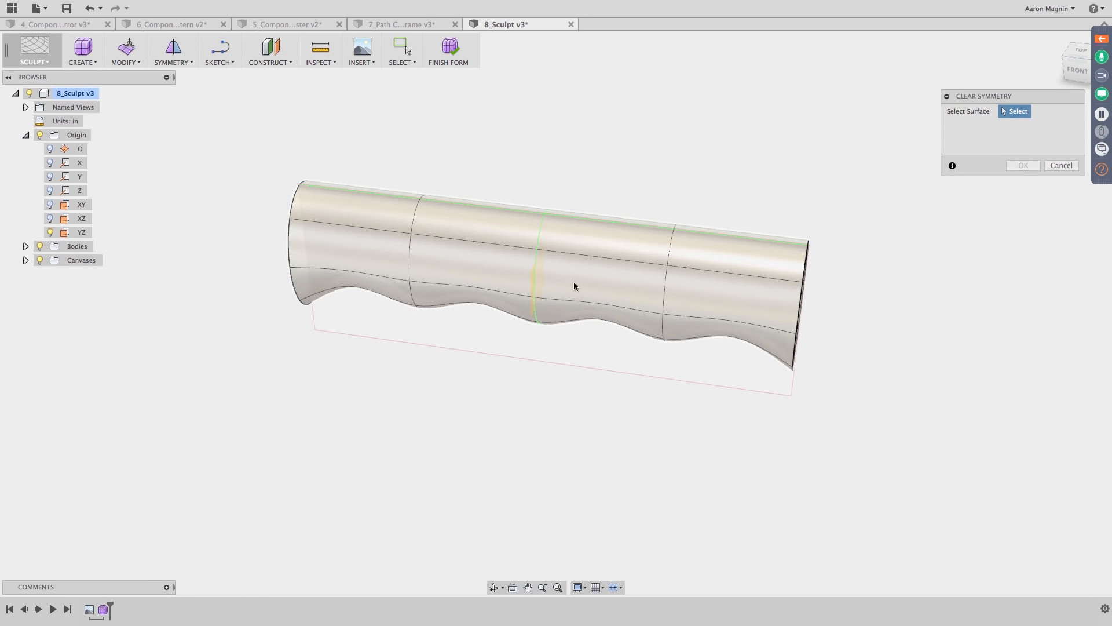
pyautogui.click(595, 290)
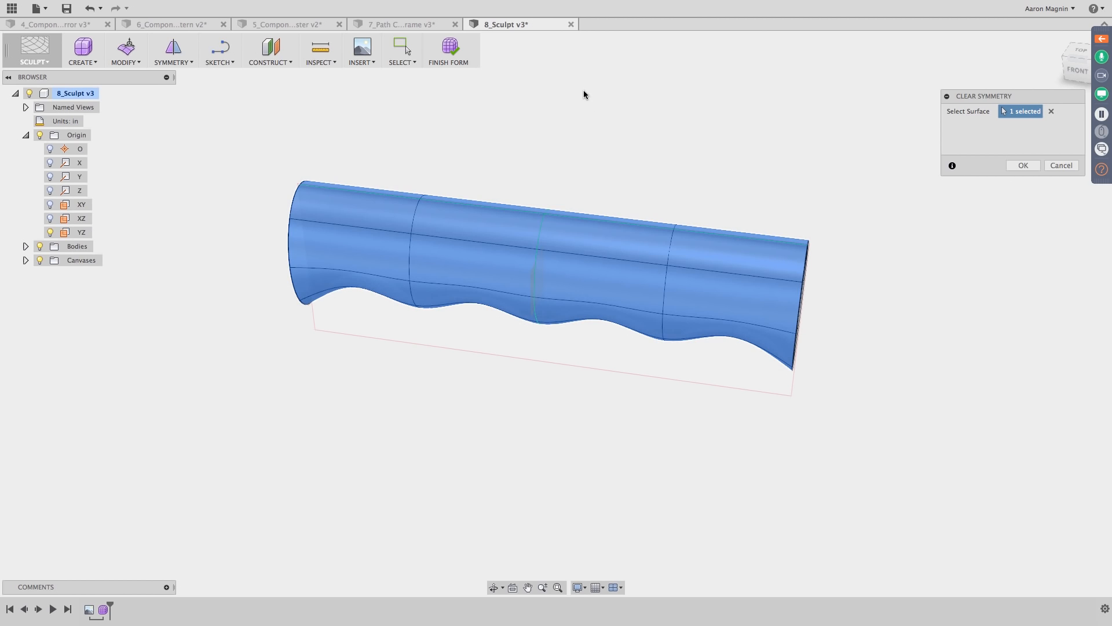
pyautogui.moveTo(666, 89); pyautogui.dragTo(668, 89, button='right')
# Step: Try moving a single top face at the grip's right end up about 0.56 in, undo the edit, and cancel Edit Form
pyautogui.keyDown('shift'); pyautogui.moveTo(594, 175); pyautogui.dragTo(536, 169, button='middle'); pyautogui.keyUp('shift')
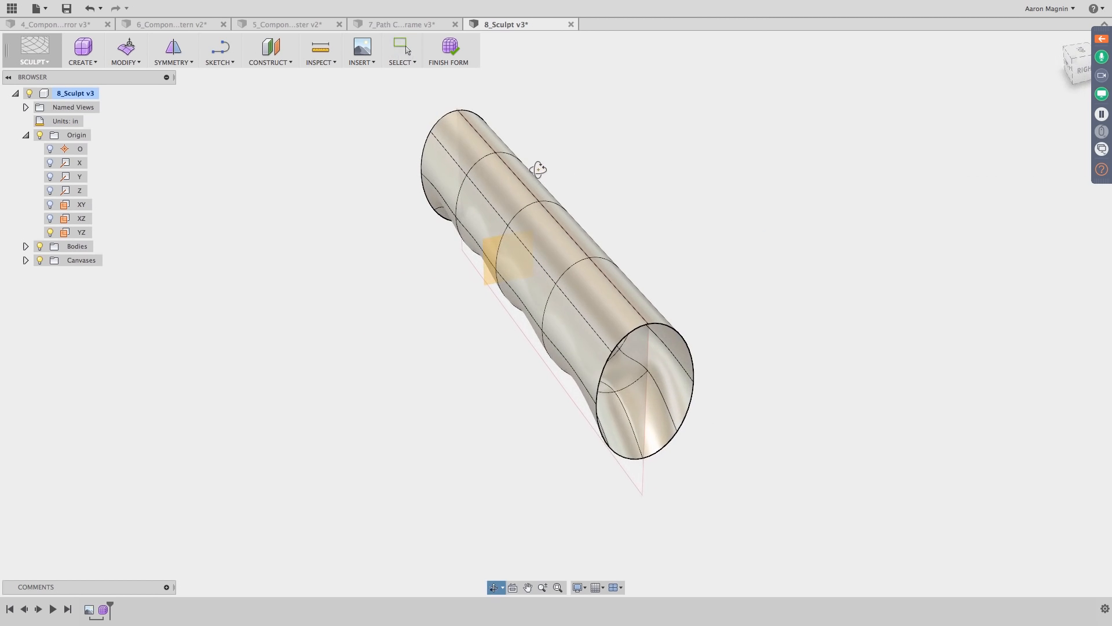
pyautogui.moveTo(598, 165); pyautogui.dragTo(611, 149, button='right')
pyautogui.click(582, 291)
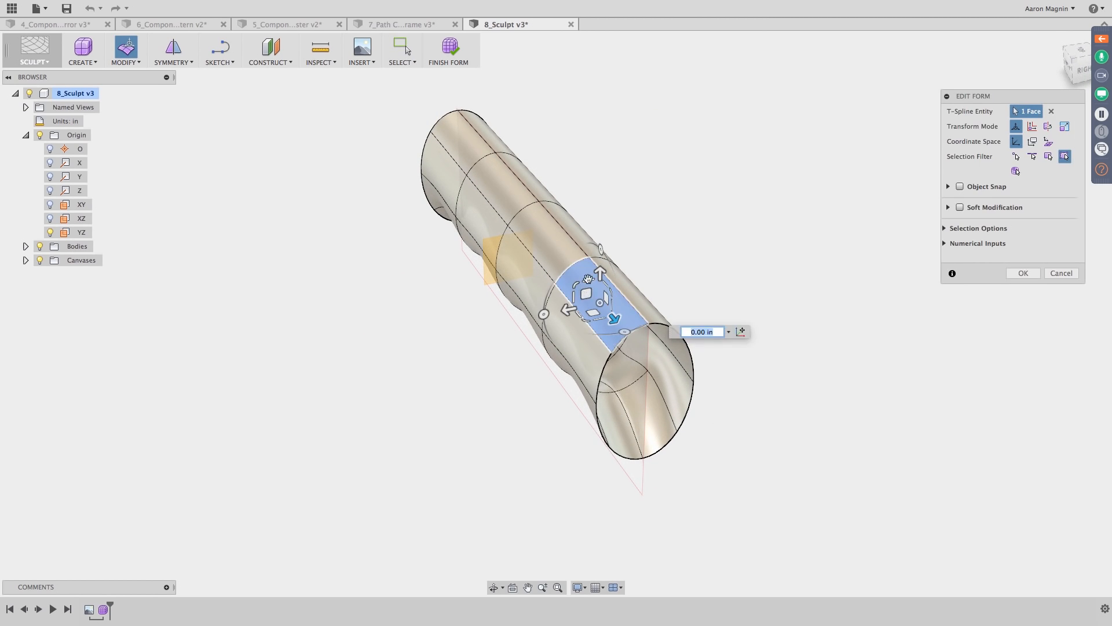
pyautogui.moveTo(568, 308); pyautogui.dragTo(480, 140)
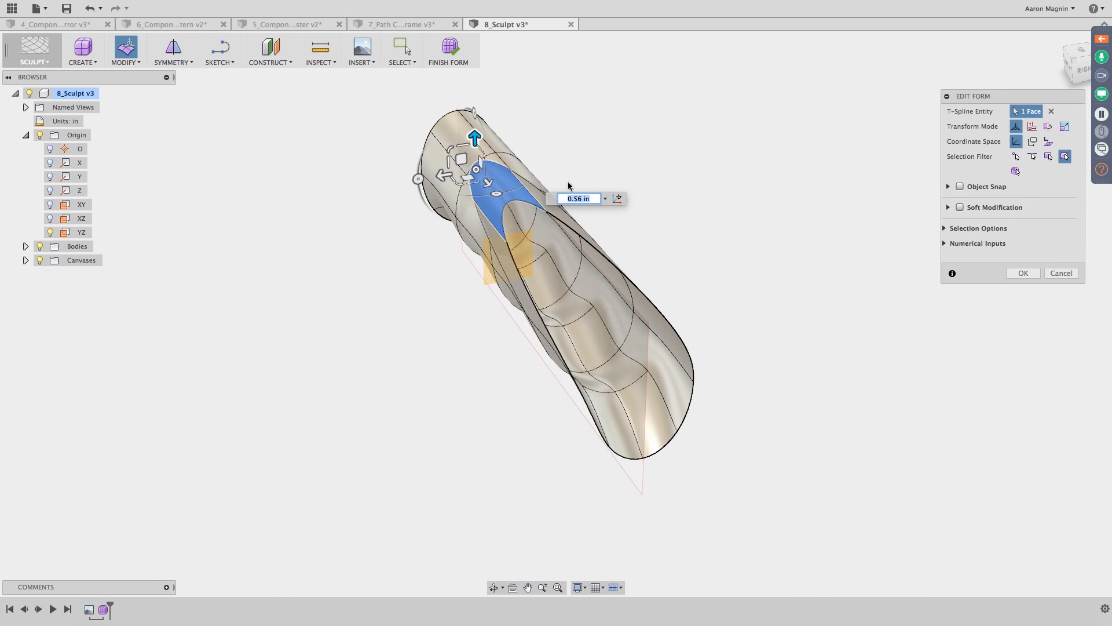
pyautogui.press('super+z')
pyautogui.press('super+z')
pyautogui.press('super+z')
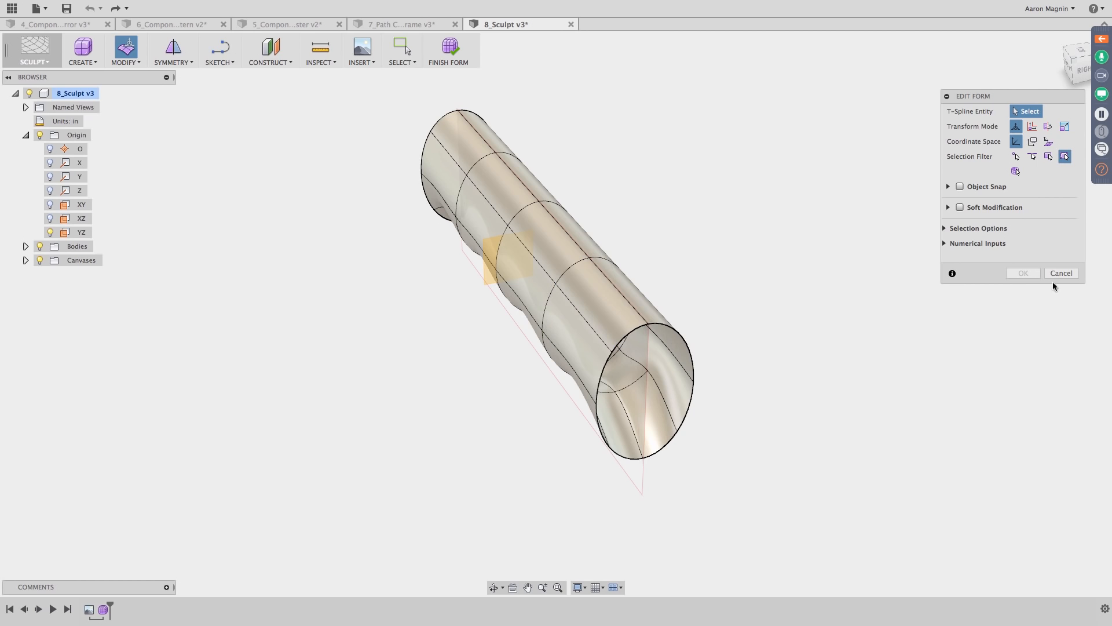
pyautogui.keyDown('shift'); pyautogui.moveTo(559, 261); pyautogui.dragTo(675, 243, button='middle'); pyautogui.keyUp('shift')
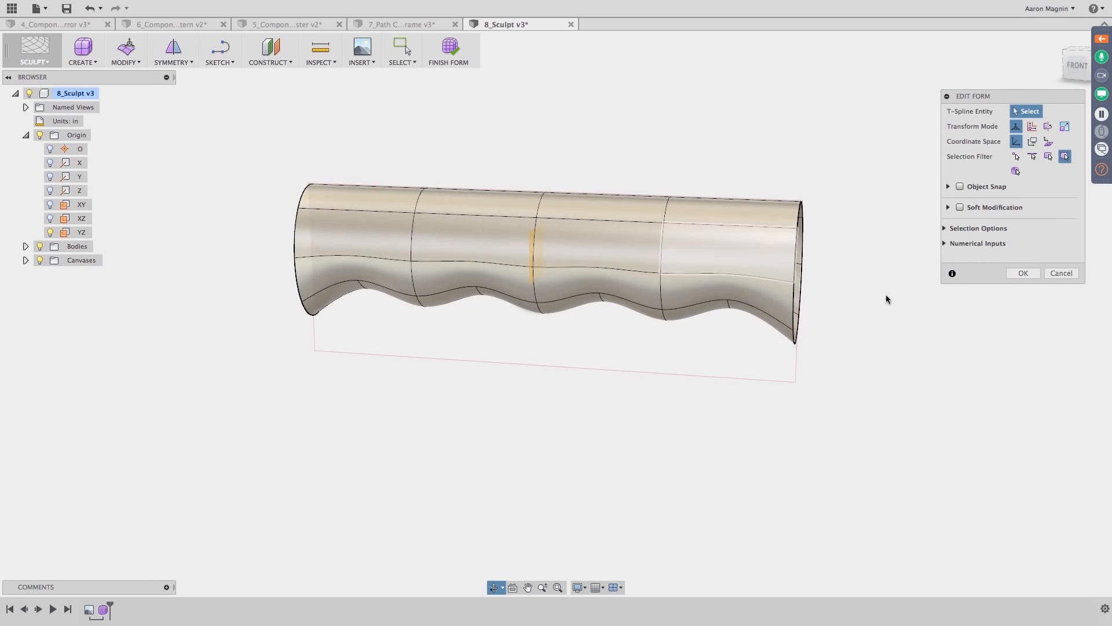
pyautogui.click(1055, 274)
# Step: Apply internal mirror symmetry along the grip's length by pairing two adjacent upper faces across its top centerline
pyautogui.keyDown('shift'); pyautogui.moveTo(581, 186); pyautogui.dragTo(577, 232, button='middle'); pyautogui.keyUp('shift')
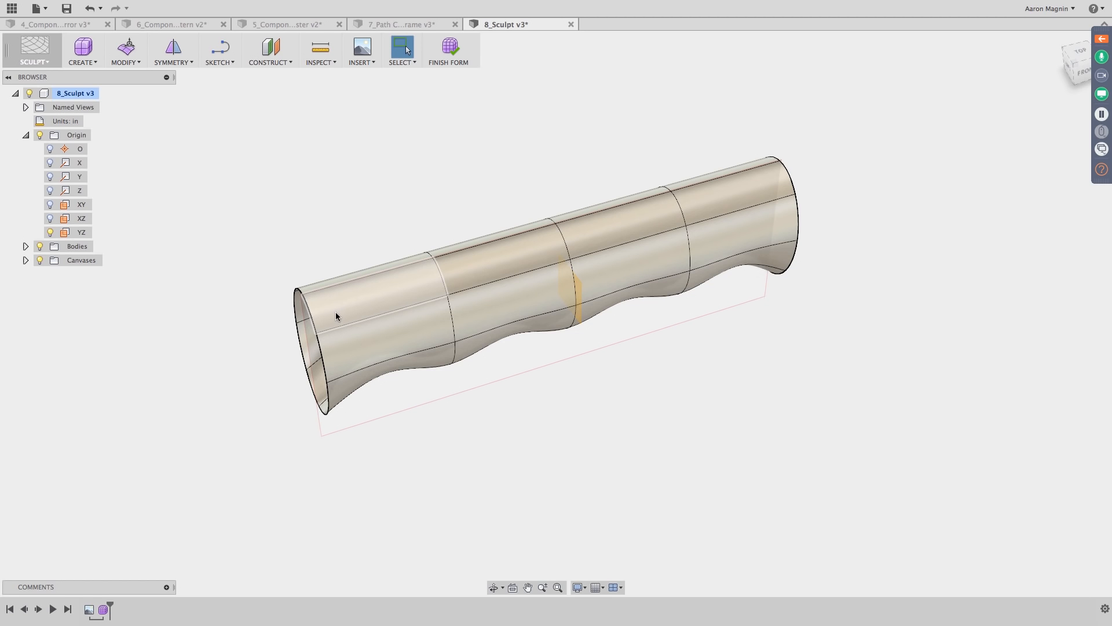
pyautogui.keyDown('shift'); pyautogui.moveTo(506, 207); pyautogui.dragTo(588, 211, button='middle'); pyautogui.keyUp('shift')
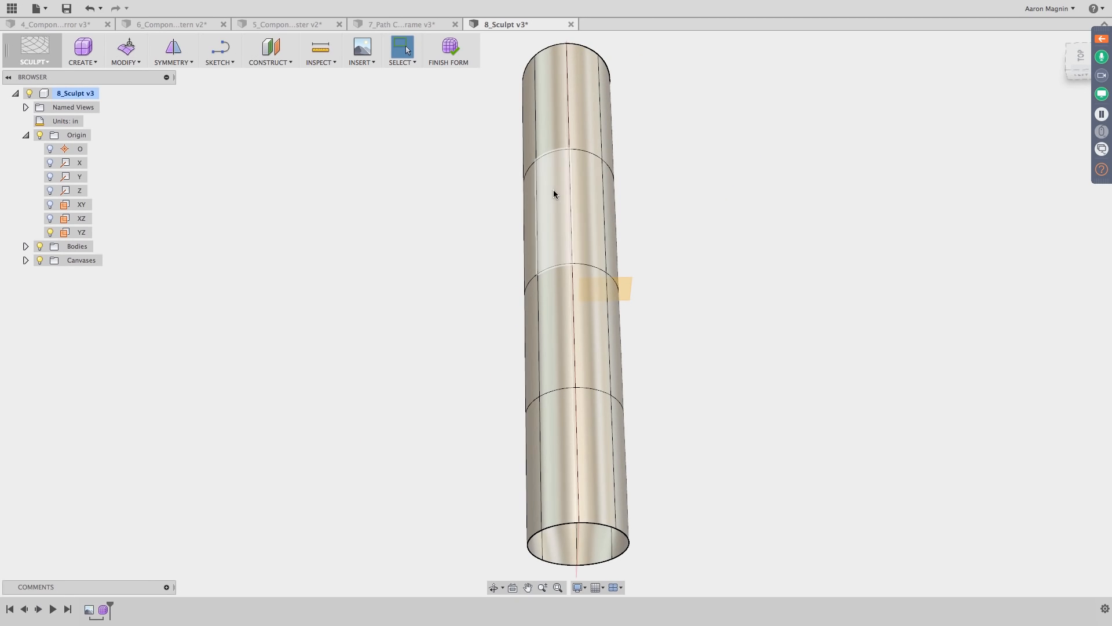
pyautogui.keyDown('shift'); pyautogui.moveTo(469, 301); pyautogui.dragTo(426, 266, button='middle'); pyautogui.keyUp('shift')
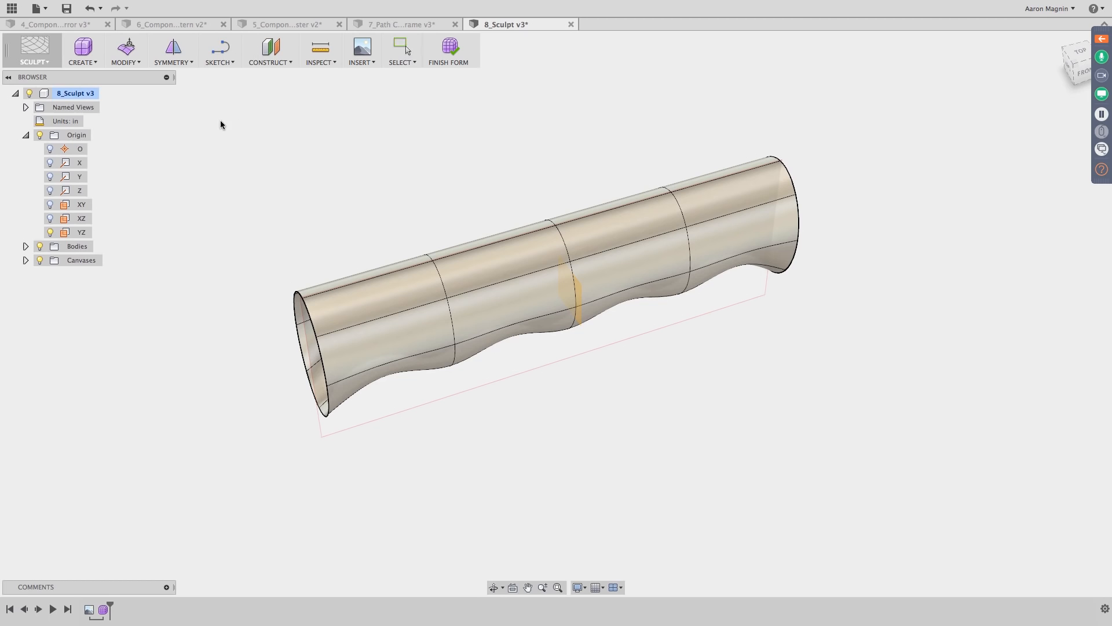
pyautogui.click(174, 49)
pyautogui.click(465, 285)
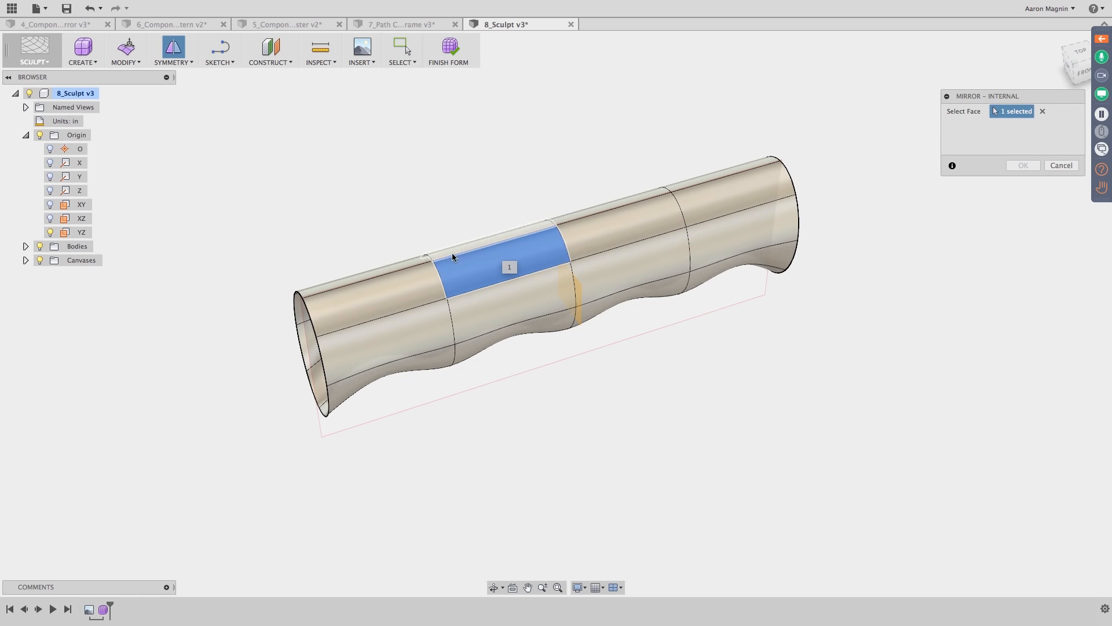
pyautogui.press('Return')
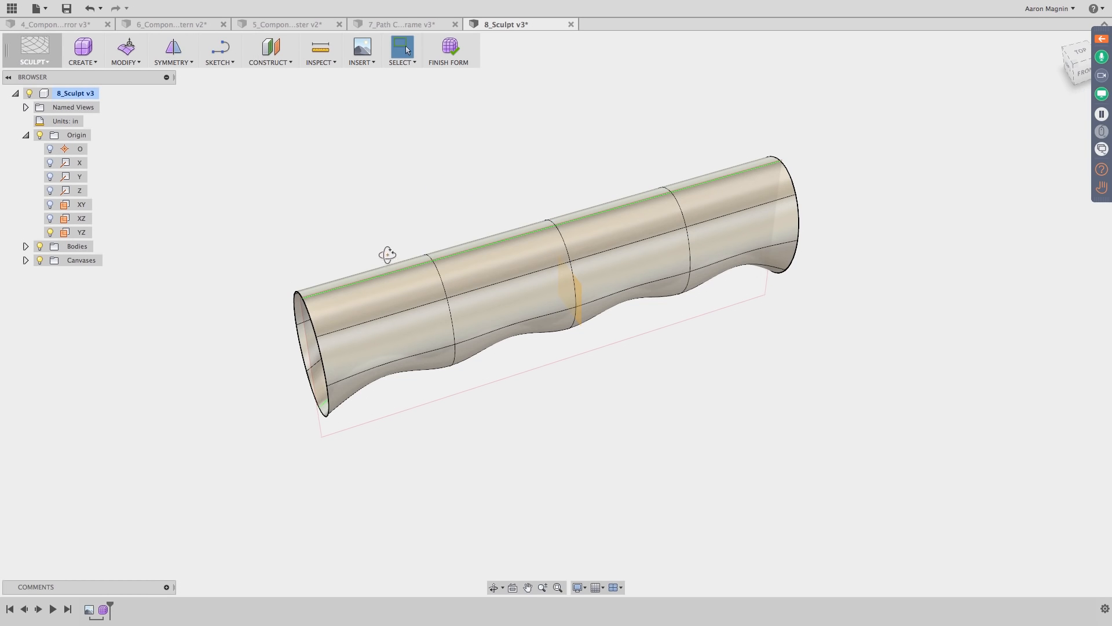
# Step: Lower two neighbouring upper side faces at the grip's left end slightly with Edit Form
pyautogui.keyDown('shift'); pyautogui.moveTo(384, 251); pyautogui.dragTo(425, 235, button='middle'); pyautogui.keyUp('shift')
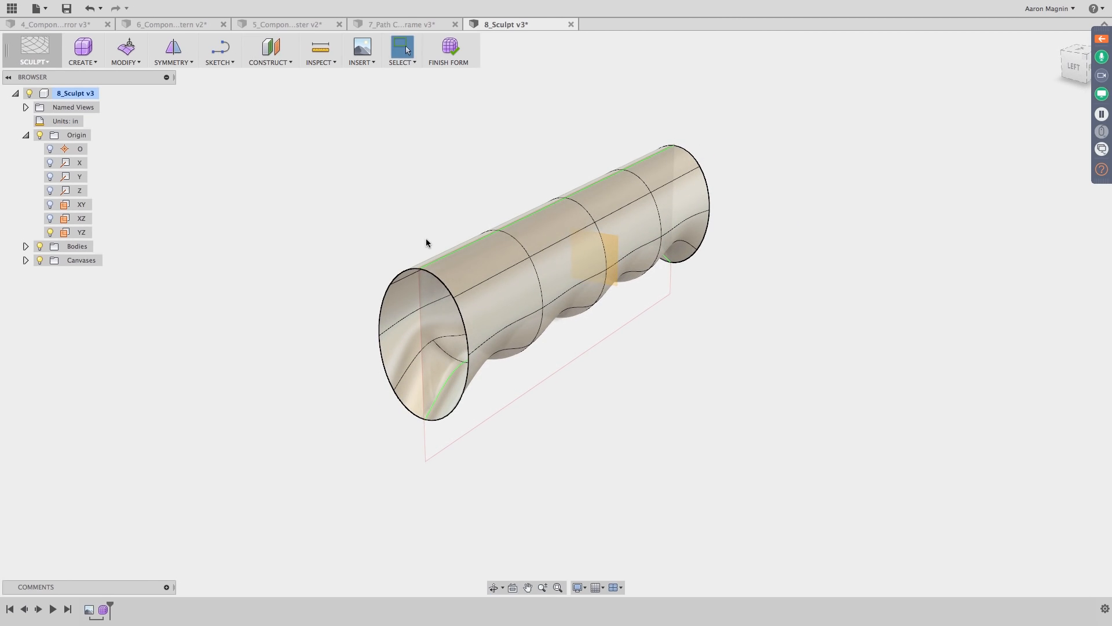
pyautogui.click(455, 281)
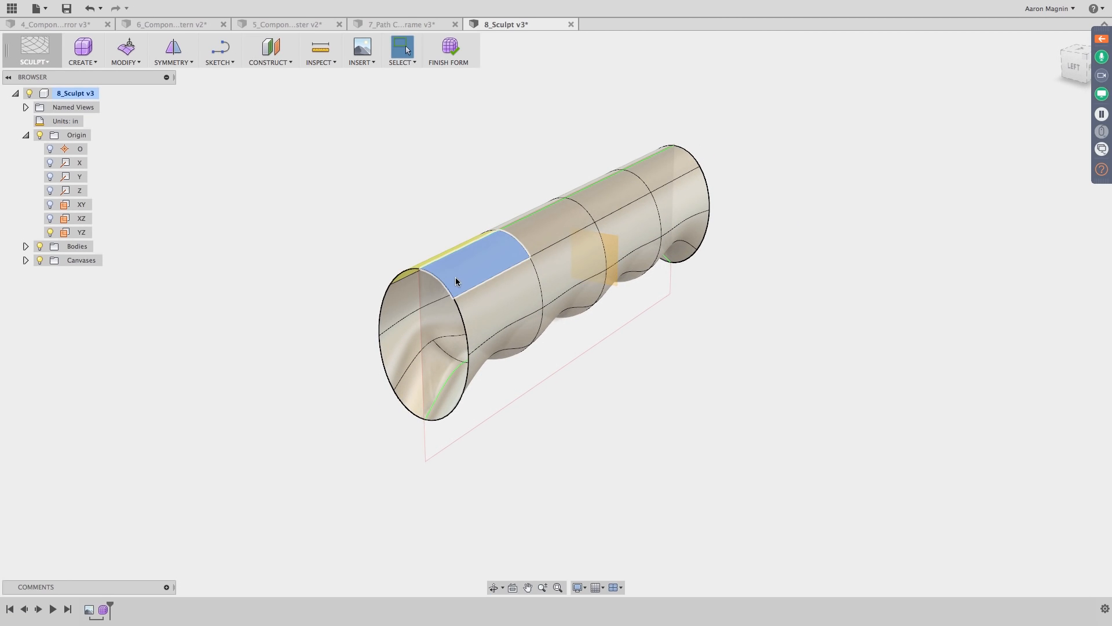
pyautogui.moveTo(392, 157); pyautogui.dragTo(475, 99, button='right')
pyautogui.keyDown('shift'); pyautogui.click(475, 315); pyautogui.keyUp('shift')
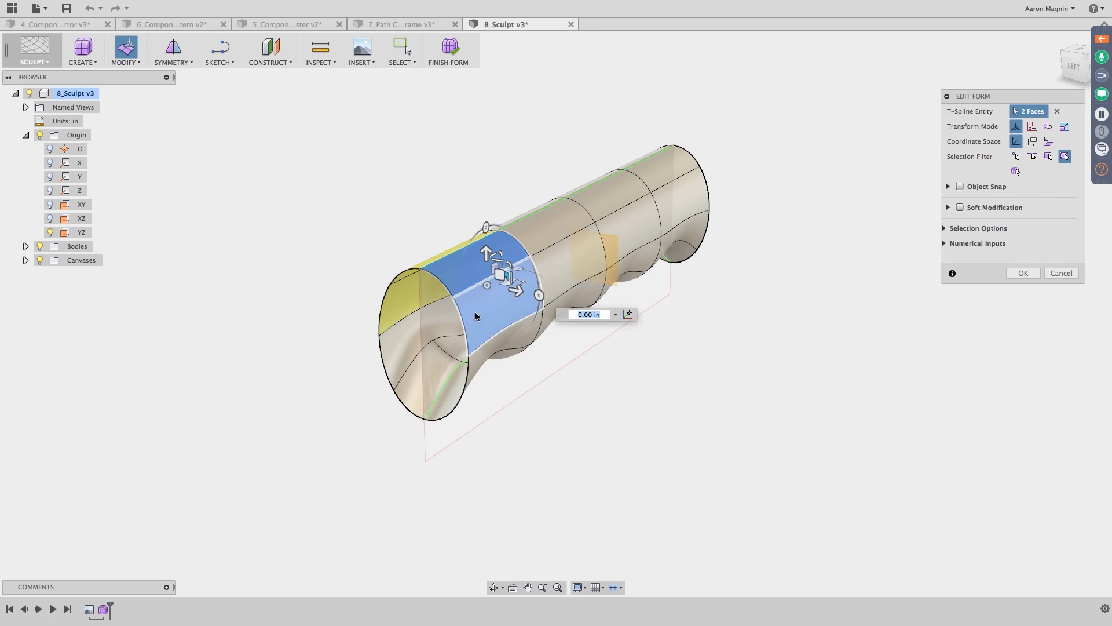
pyautogui.moveTo(487, 255)
pyautogui.mouseDown()
pyautogui.moveTo(497, 269)
pyautogui.moveTo(492, 262)
pyautogui.mouseUp()
pyautogui.keyDown('shift'); pyautogui.moveTo(417, 248); pyautogui.dragTo(363, 242, button='middle'); pyautogui.keyUp('shift')
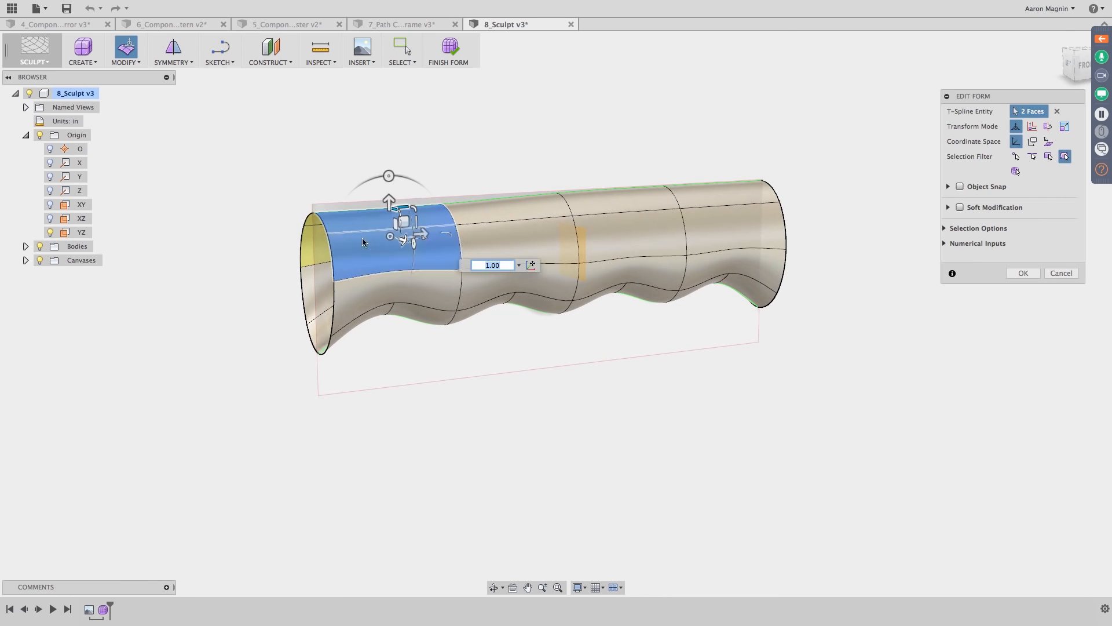
# Step: Move the open edge loop at the grip's left end well downward to bend that end of the grip
pyautogui.doubleClick(323, 224)
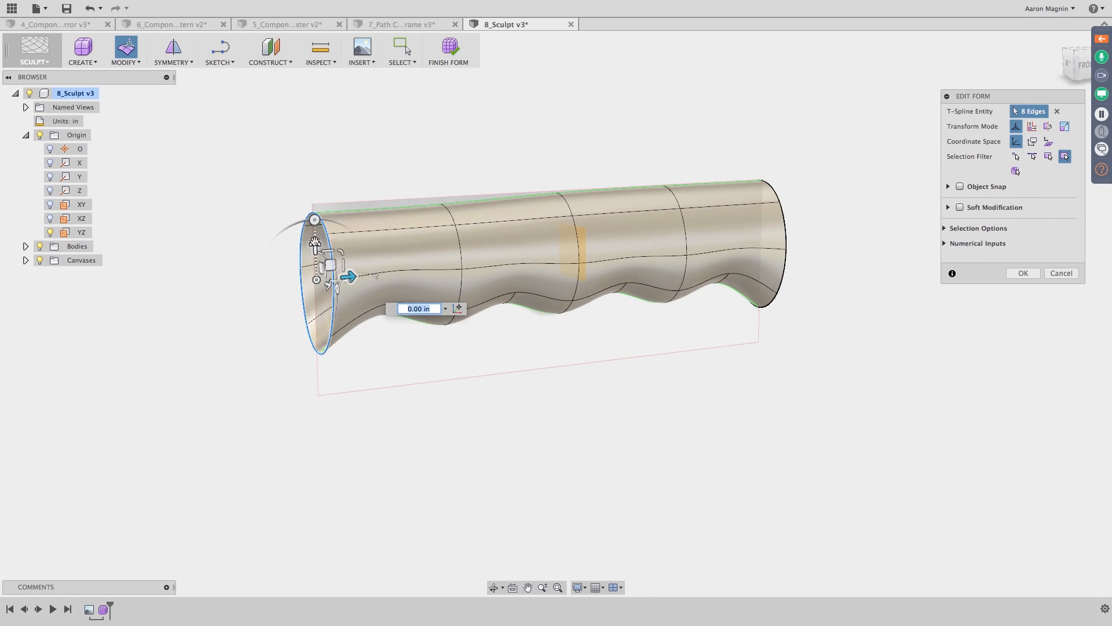
pyautogui.moveTo(314, 242); pyautogui.dragTo(315, 336)
pyautogui.keyDown('shift'); pyautogui.moveTo(307, 203); pyautogui.dragTo(399, 229, button='middle'); pyautogui.keyUp('shift')
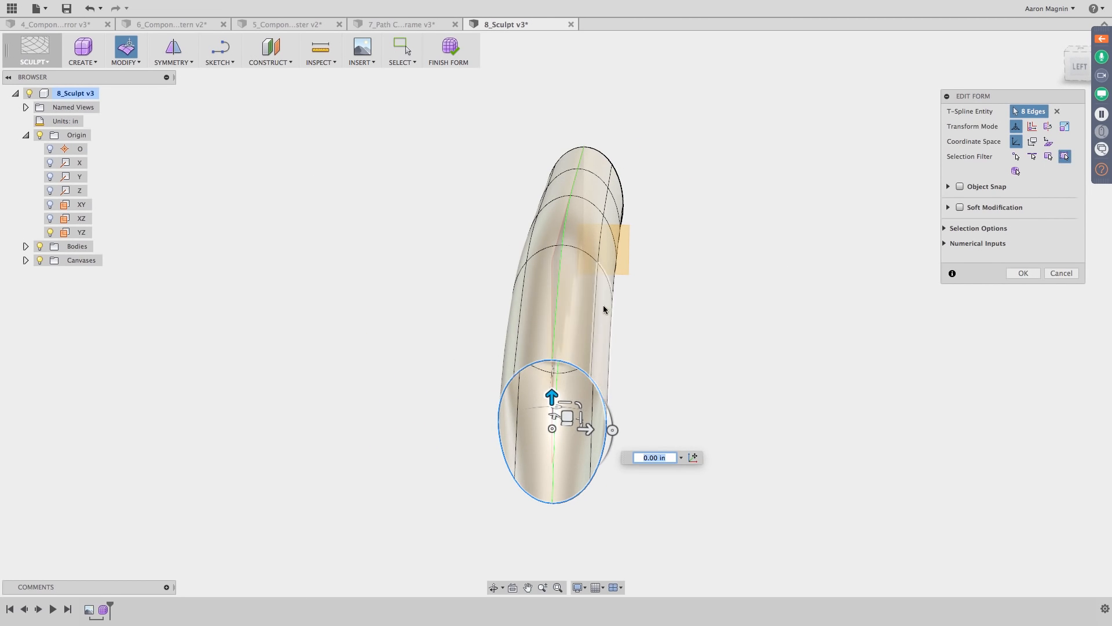
pyautogui.keyDown('shift'); pyautogui.moveTo(603, 305); pyautogui.dragTo(724, 232, button='middle'); pyautogui.keyUp('shift')
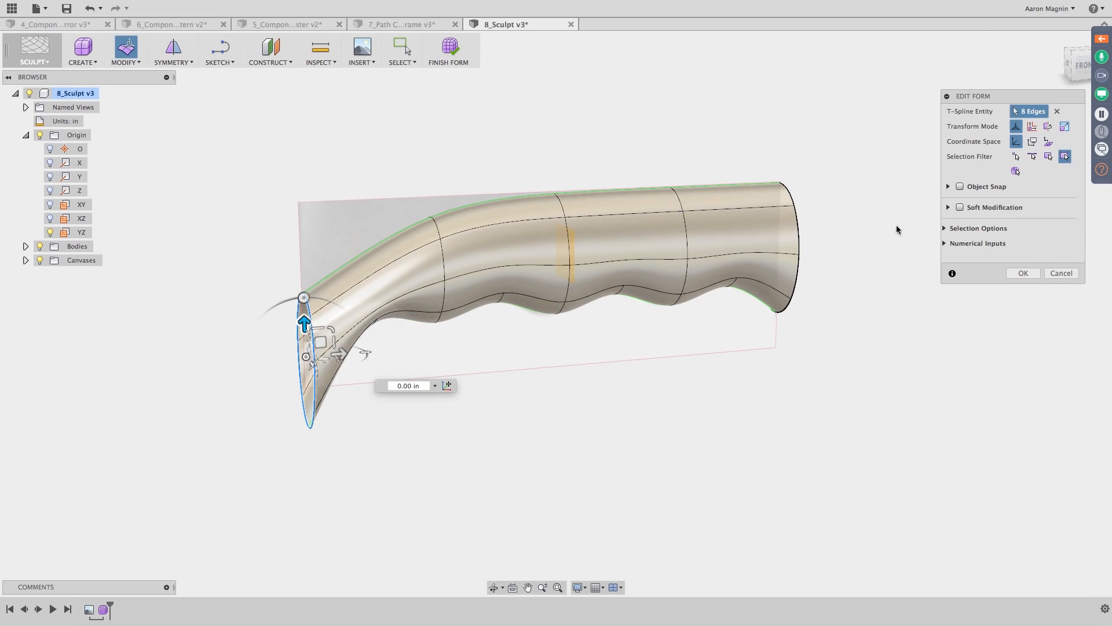
pyautogui.click(920, 356)
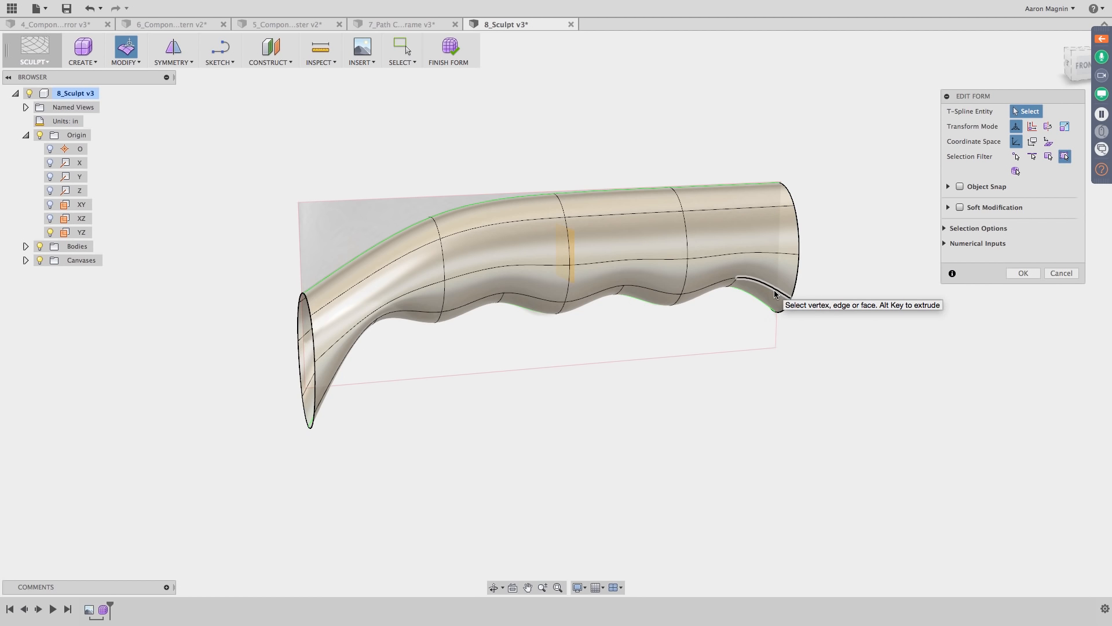
# Step: Switch to the PowerPoint presentation and advance to the Additional Resources Going Forward slide
pyautogui.press('super+Tab')
pyautogui.press('super+Tab')
pyautogui.press('super+Tab')
pyautogui.press('super+Tab')
pyautogui.press('super+Tab')
pyautogui.press('super+Tab')
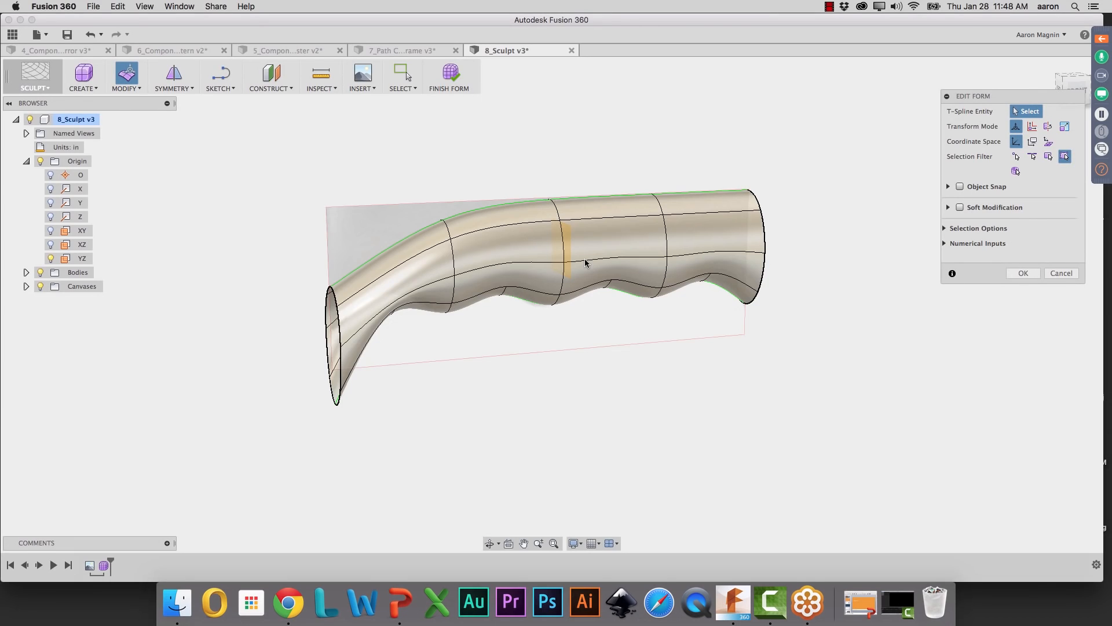
pyautogui.press('super+Tab')
pyautogui.press('super+Tab')
pyautogui.press('super+Tab')
pyautogui.press('super+Tab')
pyautogui.press('super+Tab')
pyautogui.press('super+Tab')
pyautogui.press('super+Tab')
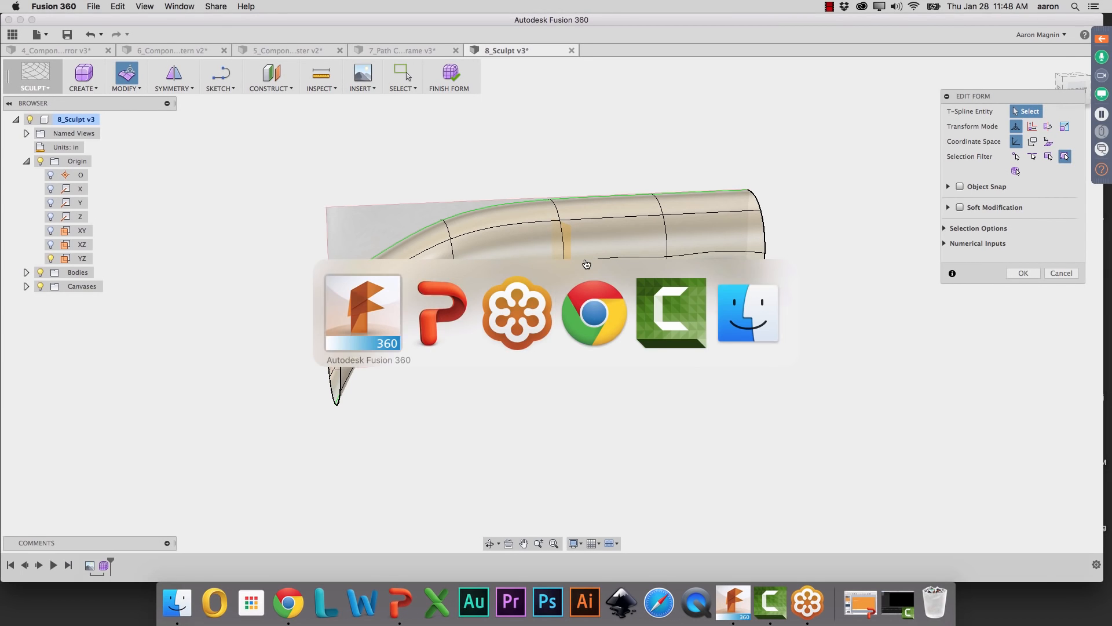
pyautogui.press('Right')
pyautogui.press('Right')
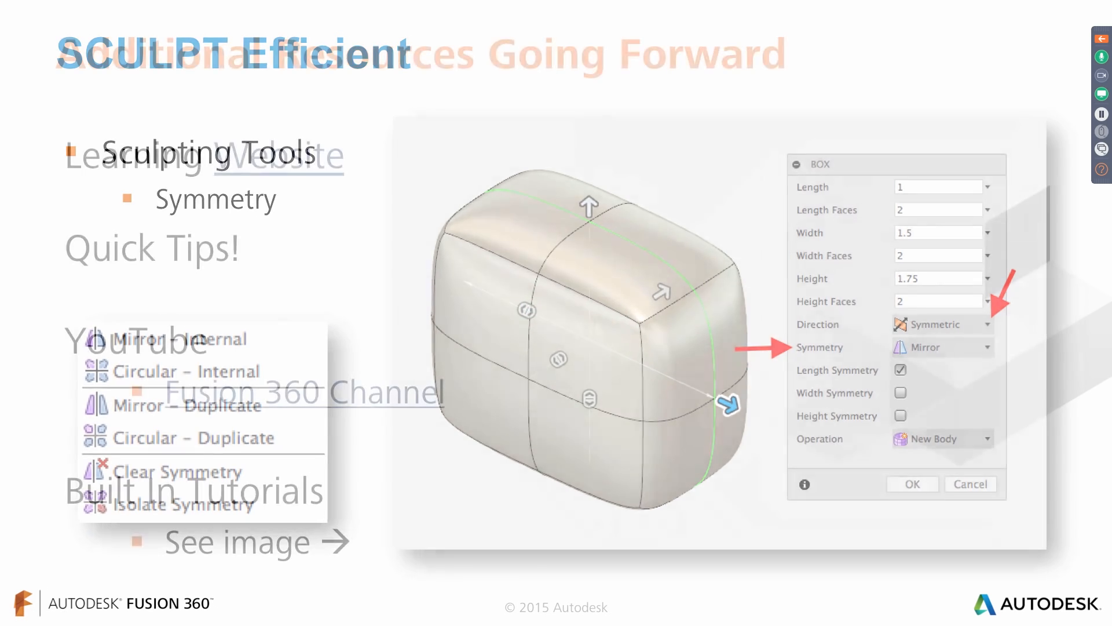